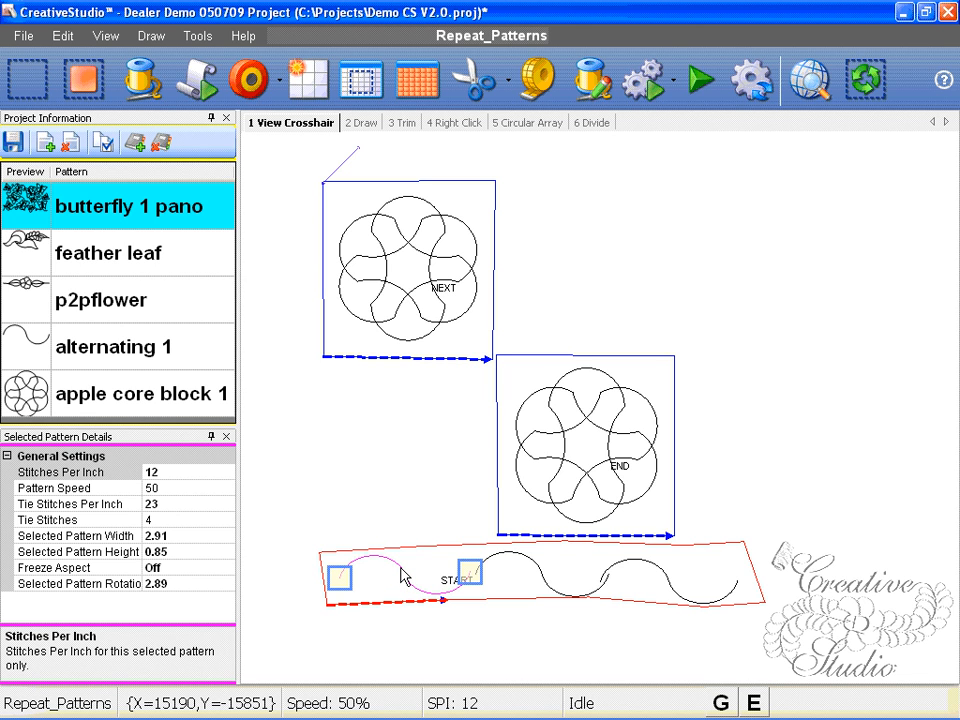
Step: Cycle the first border wave between its end-point handles and its scale and rotate handles
click(403, 575)
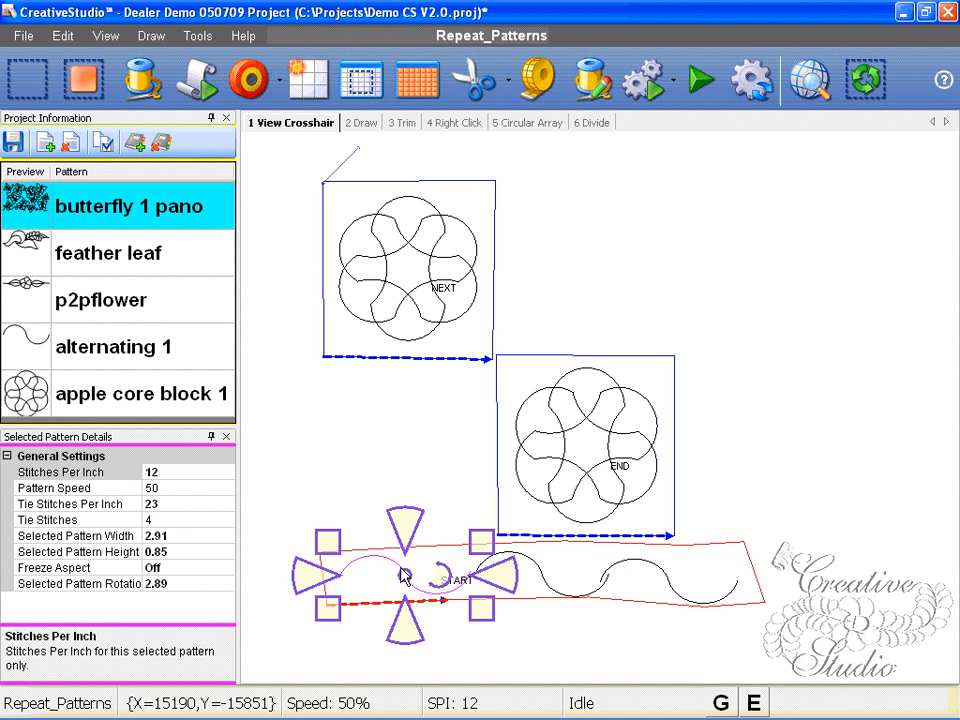
click(390, 563)
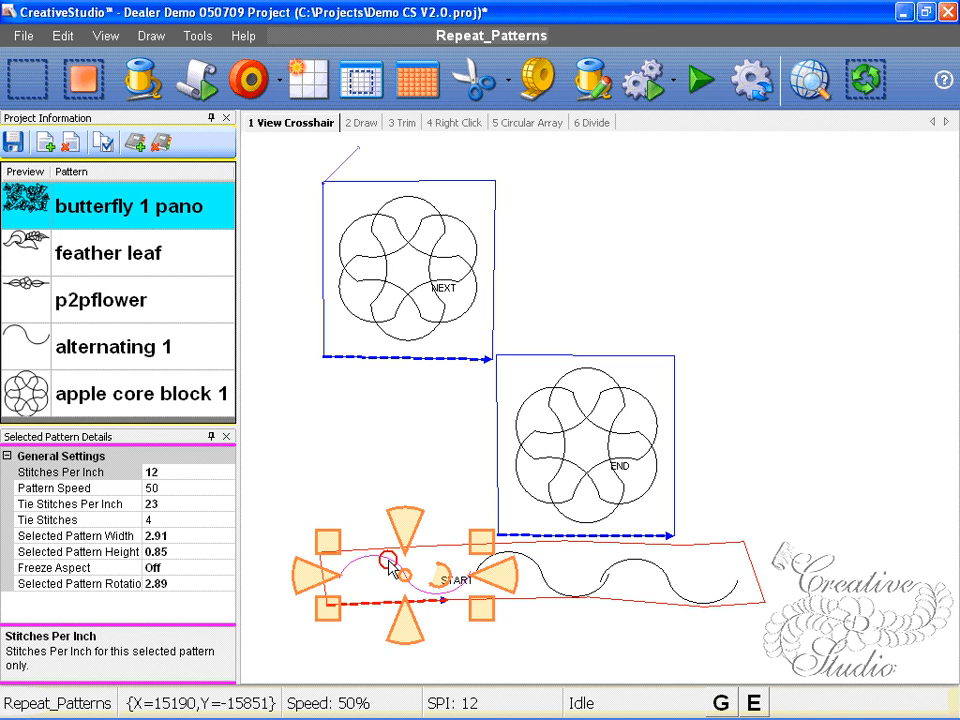
click(390, 568)
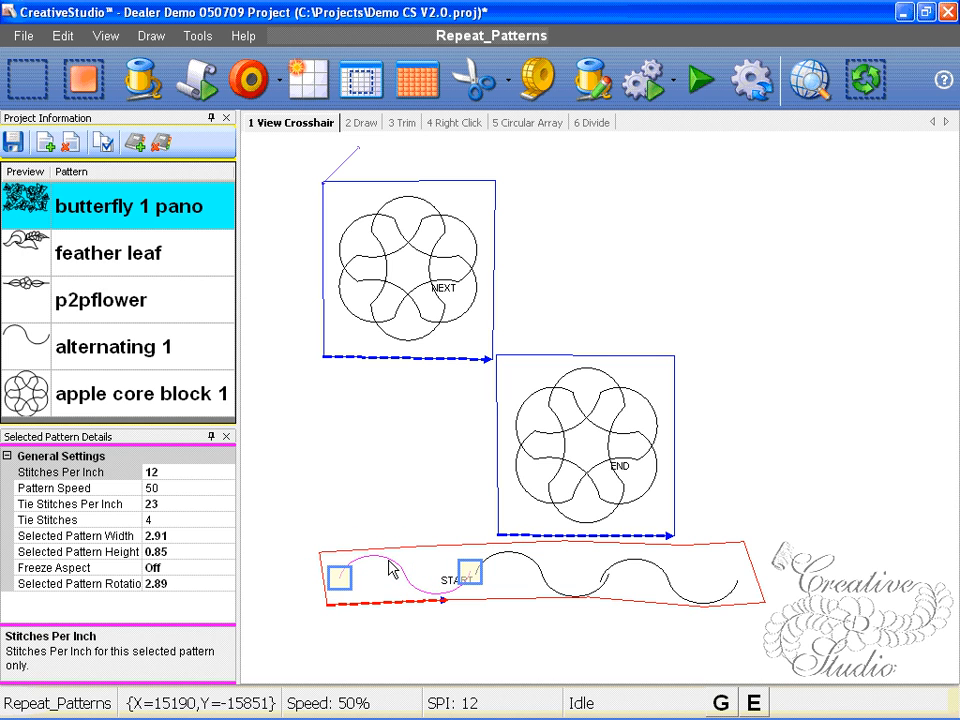
click(390, 568)
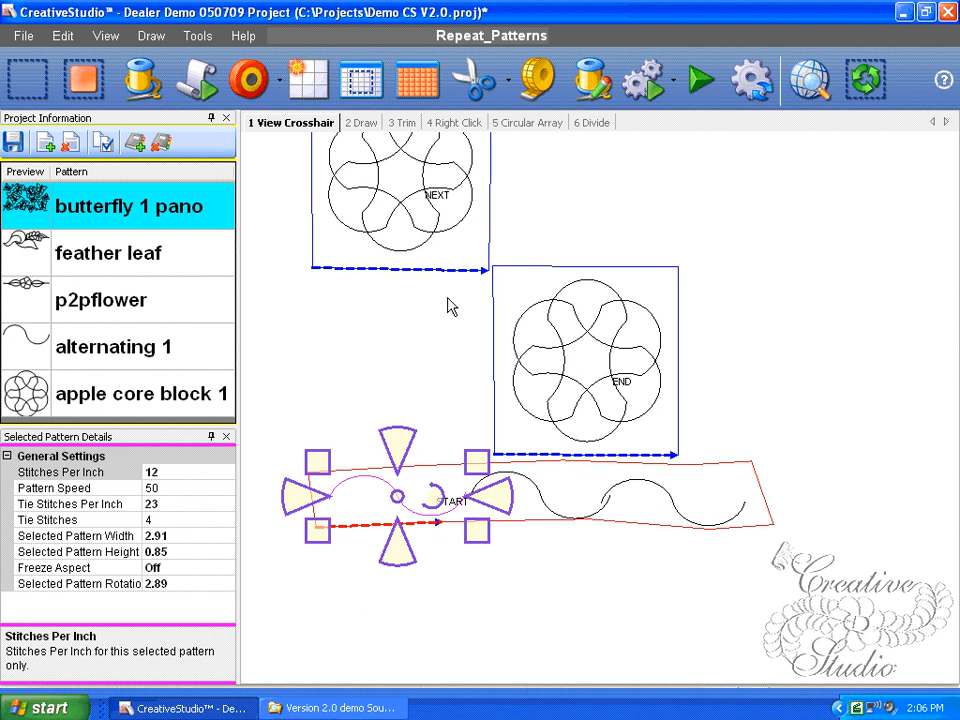
Step: Start setting the sew order and examine the numbered start marker and end marker of the first border wave
click(149, 38)
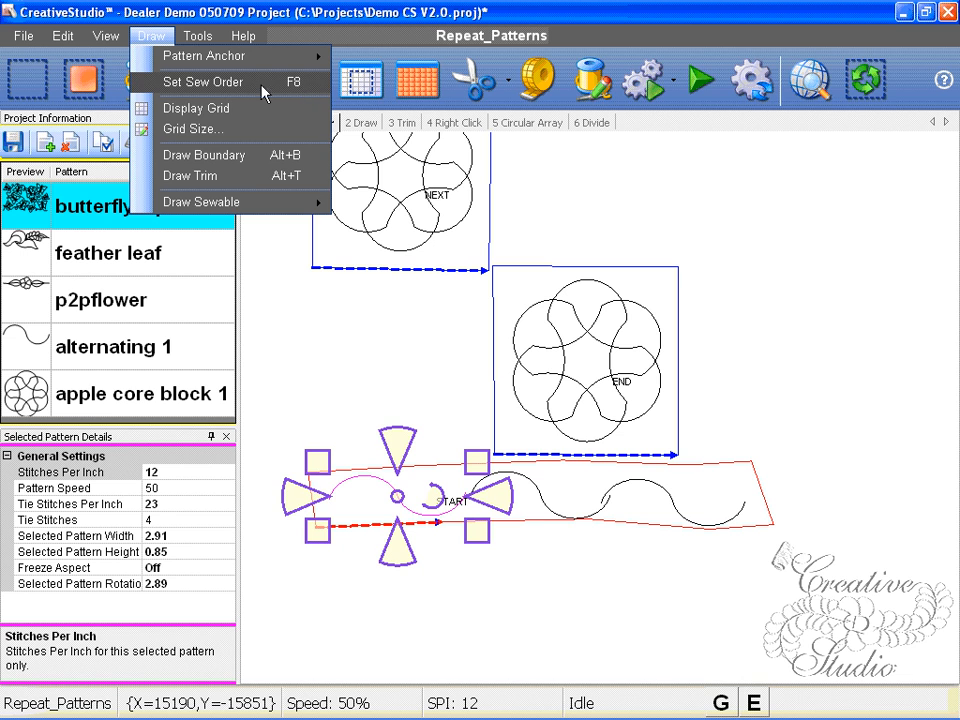
click(230, 82)
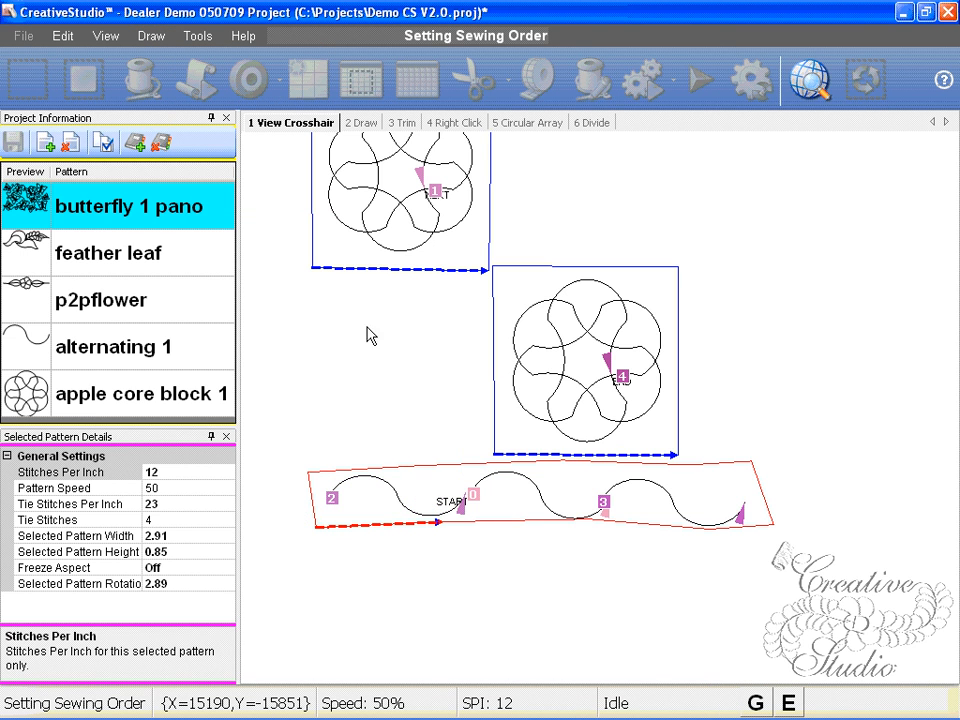
drag(389, 352, 394, 384)
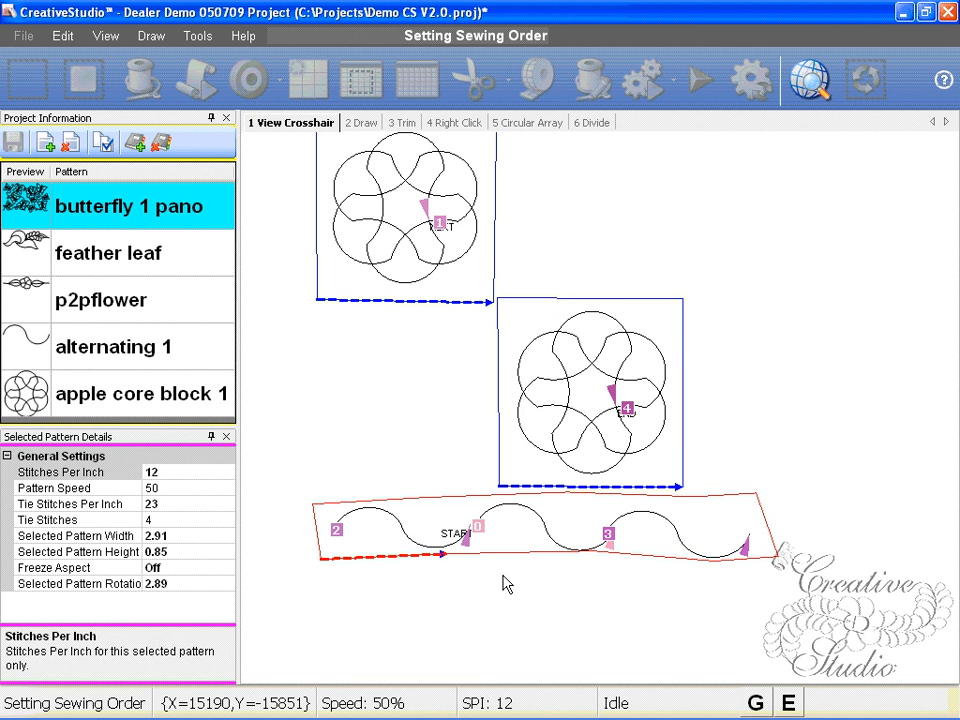
scroll(513, 589, up, 1)
scroll(513, 589, up, 5)
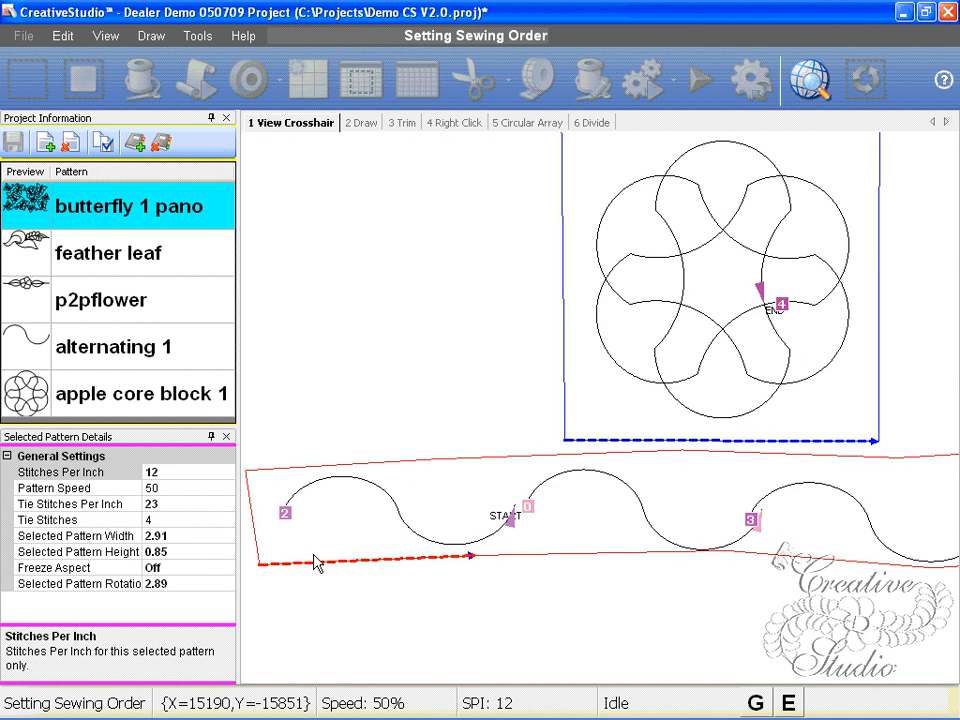
scroll(360, 545, up, 5)
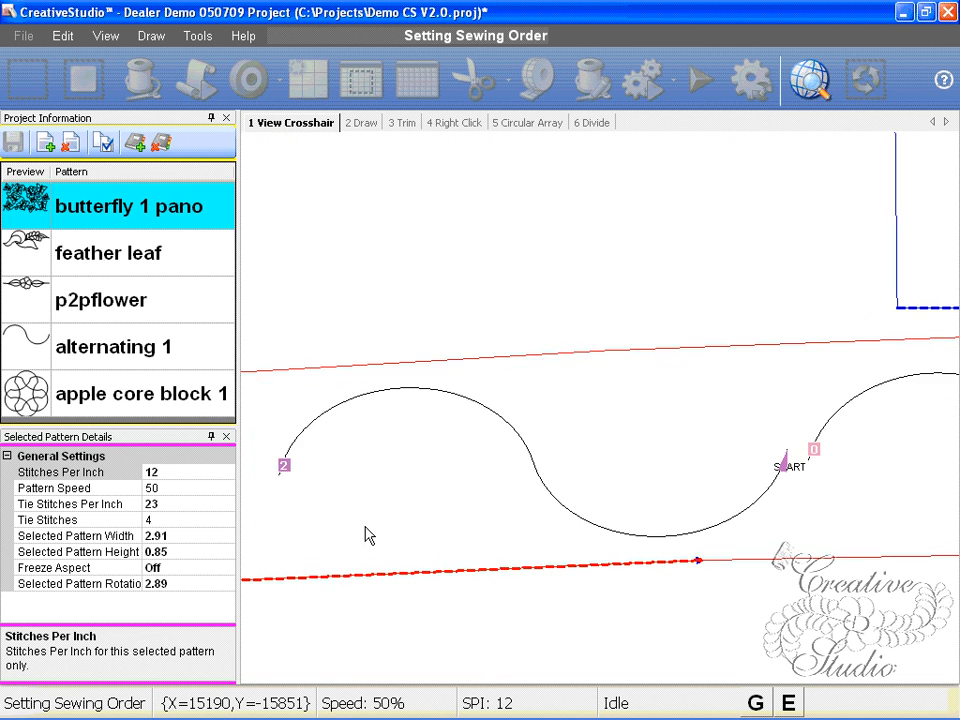
scroll(367, 535, up, 2)
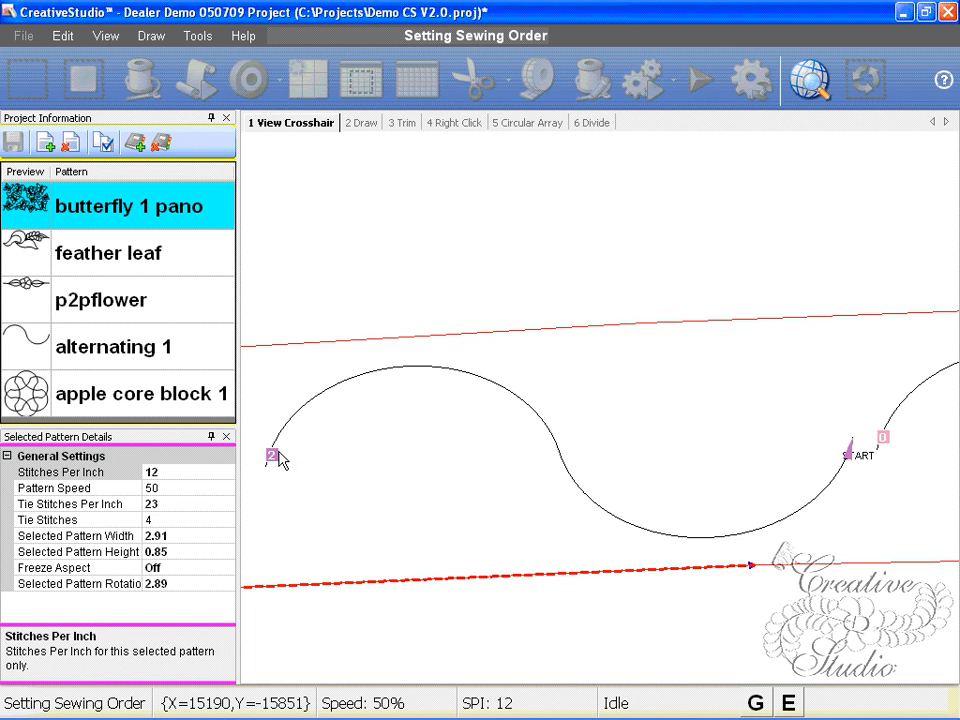
scroll(275, 460, down, 1)
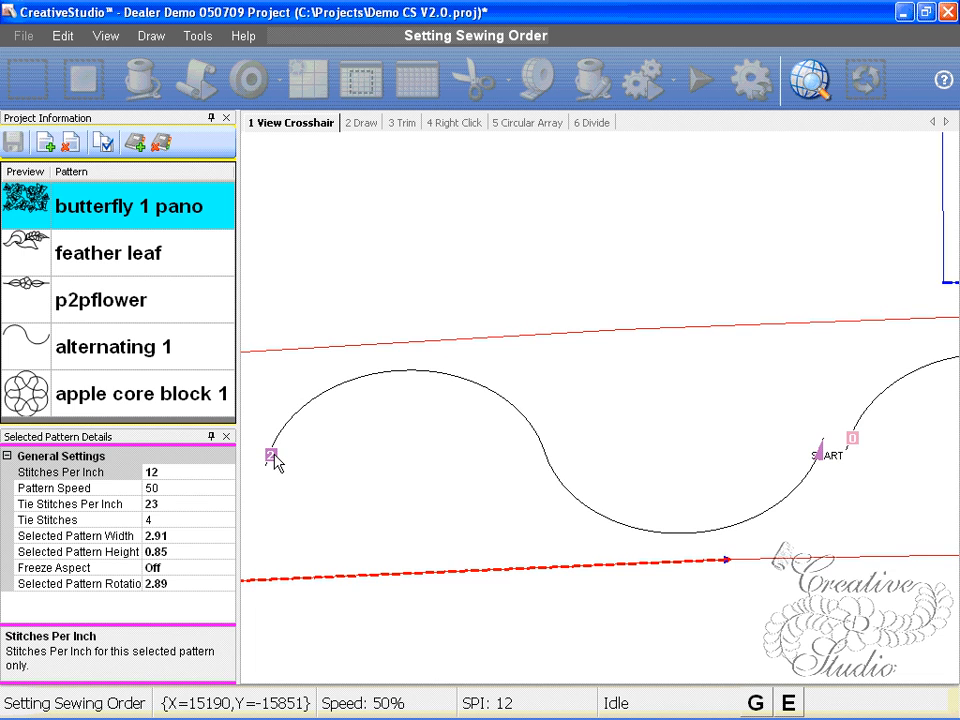
scroll(275, 460, down, 1)
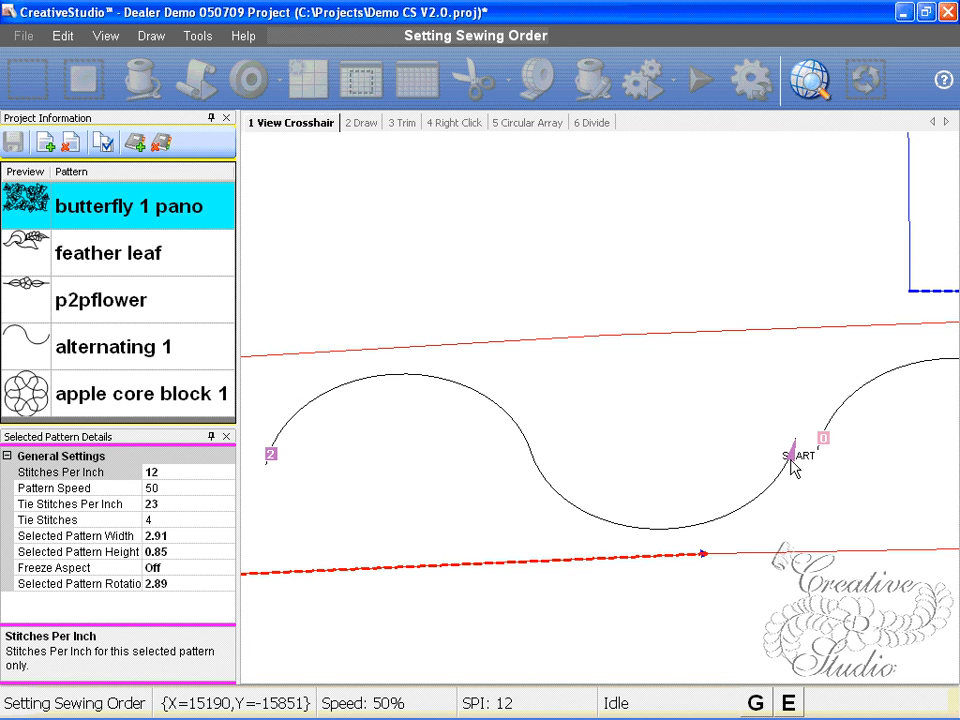
scroll(793, 468, down, 5)
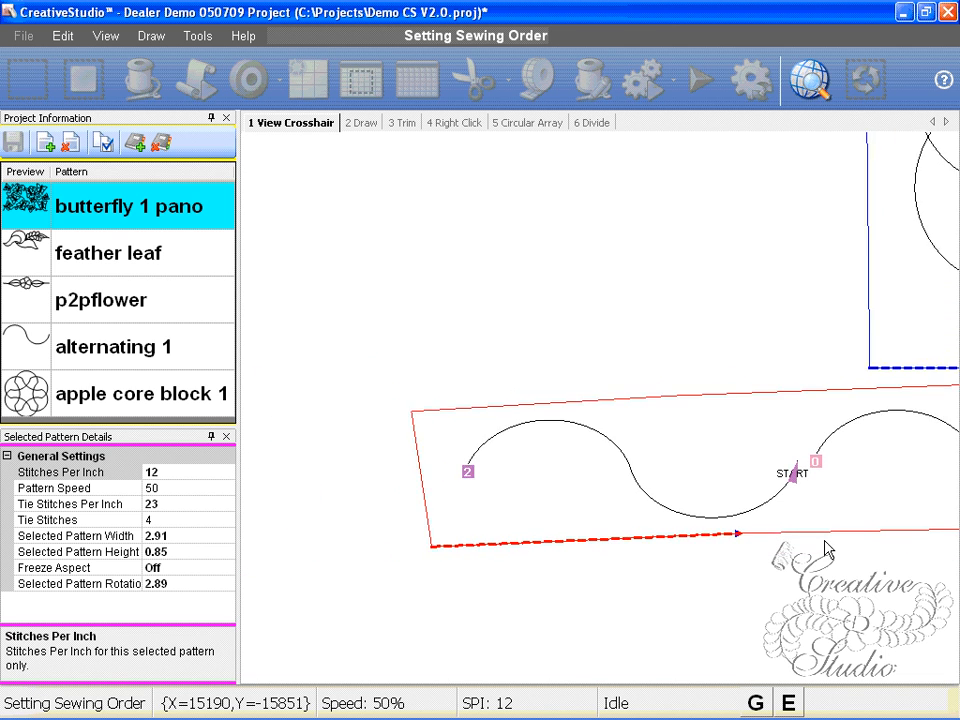
drag(808, 548, 757, 545)
Step: Set the sew order to the three border waves from first to last, the lower apple core block and the upper block
click(808, 80)
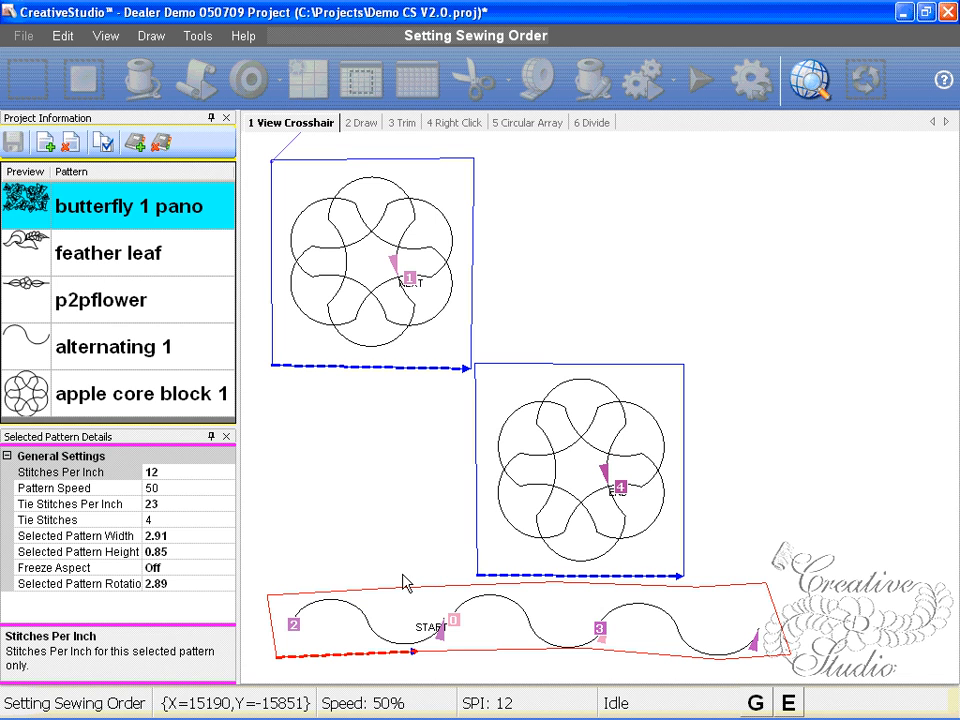
click(293, 628)
click(455, 618)
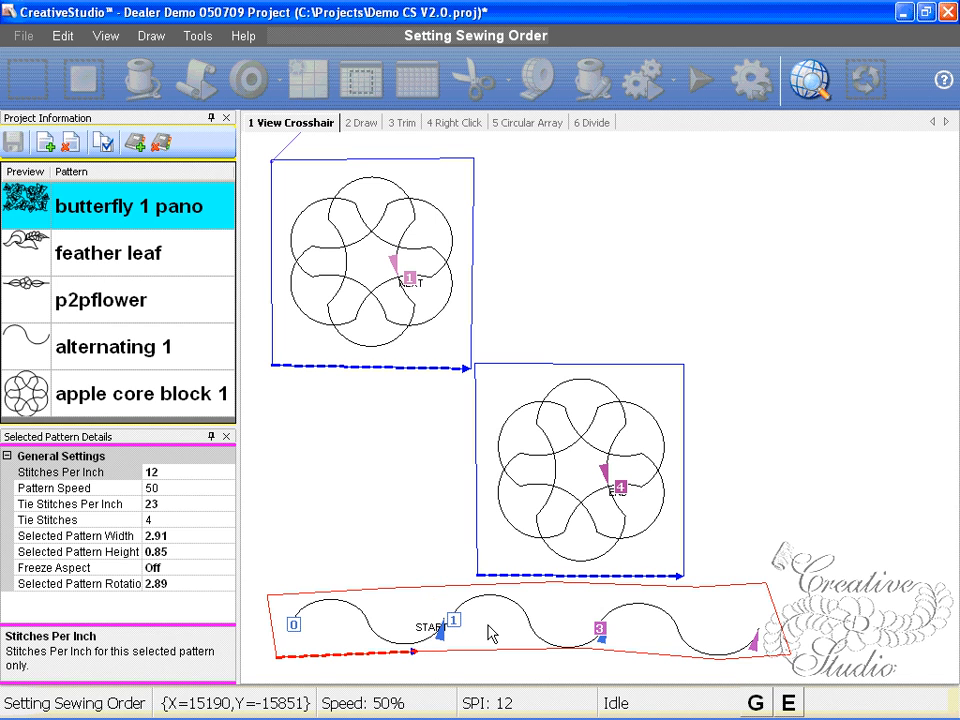
scroll(491, 627, up, 1)
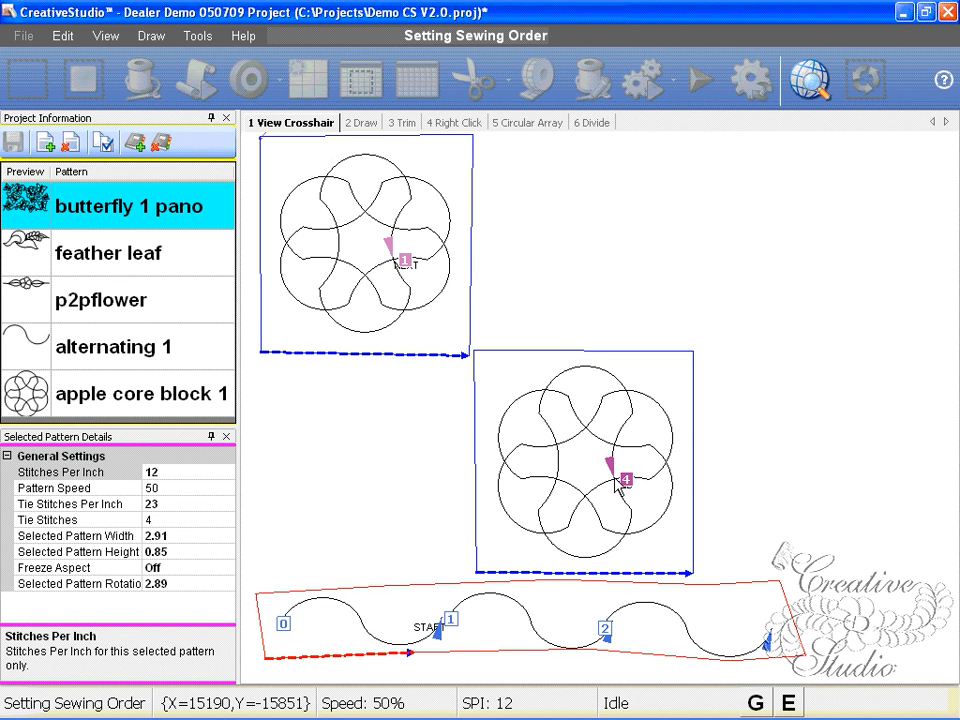
click(616, 479)
click(405, 260)
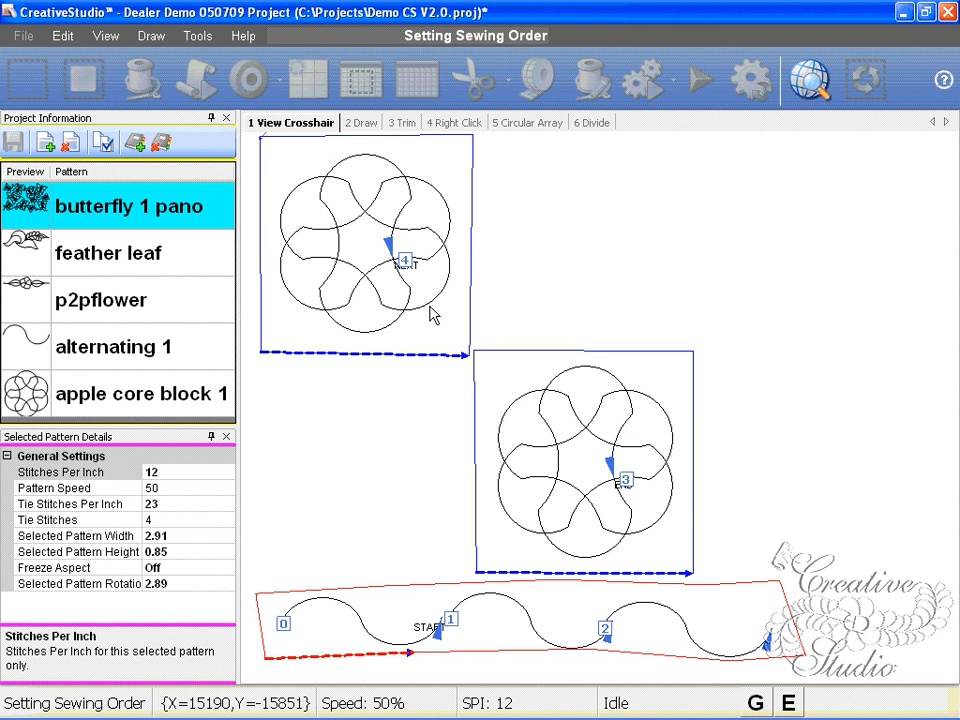
right_click(417, 415)
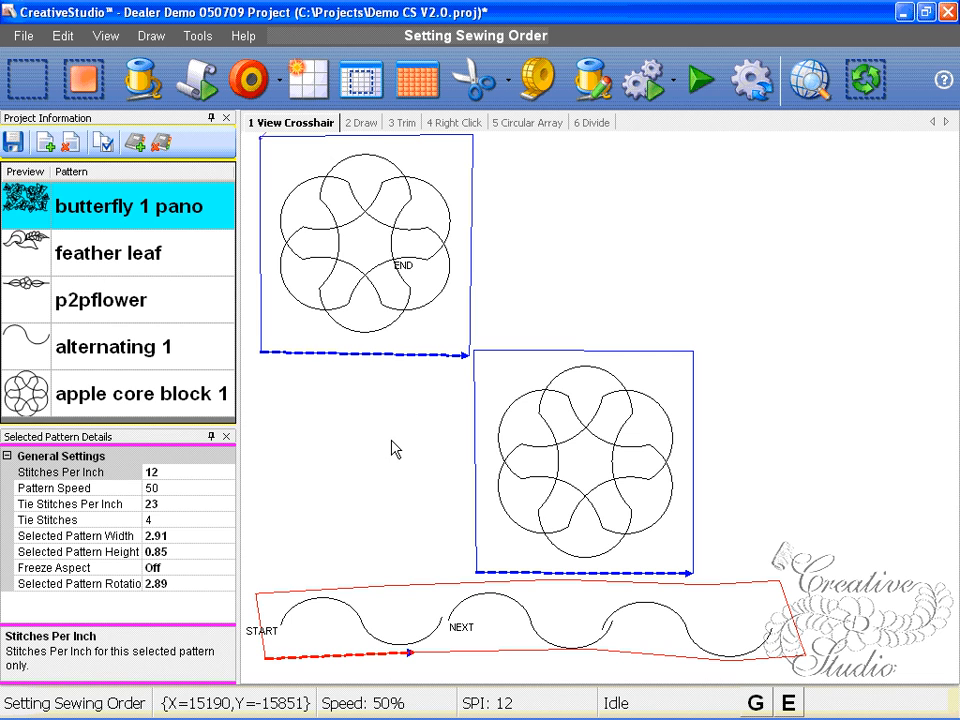
right_click(394, 440)
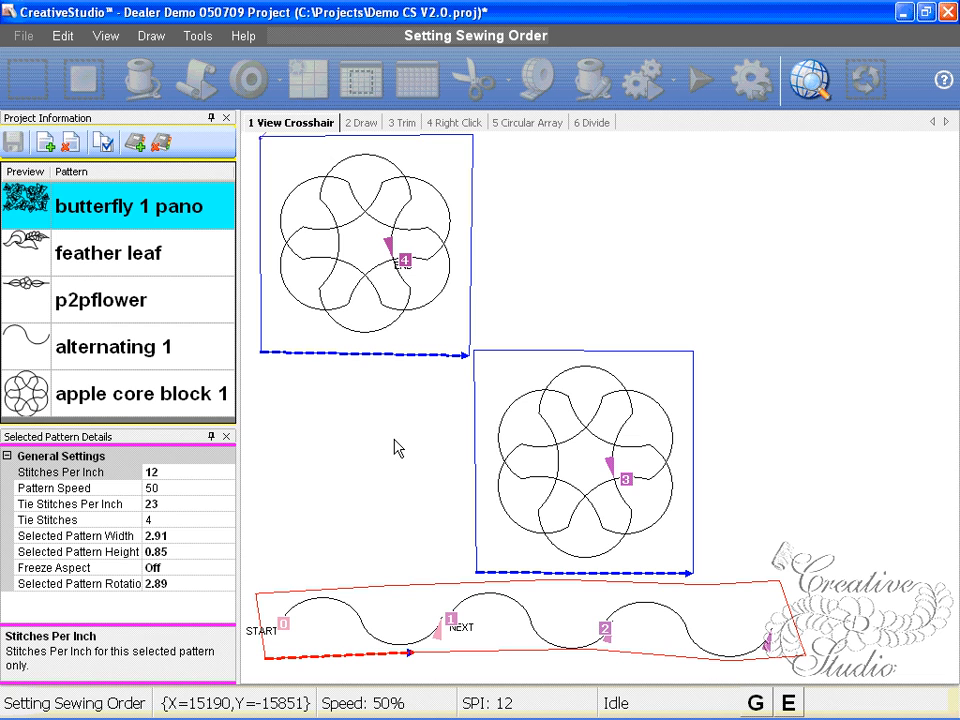
click(450, 622)
click(627, 474)
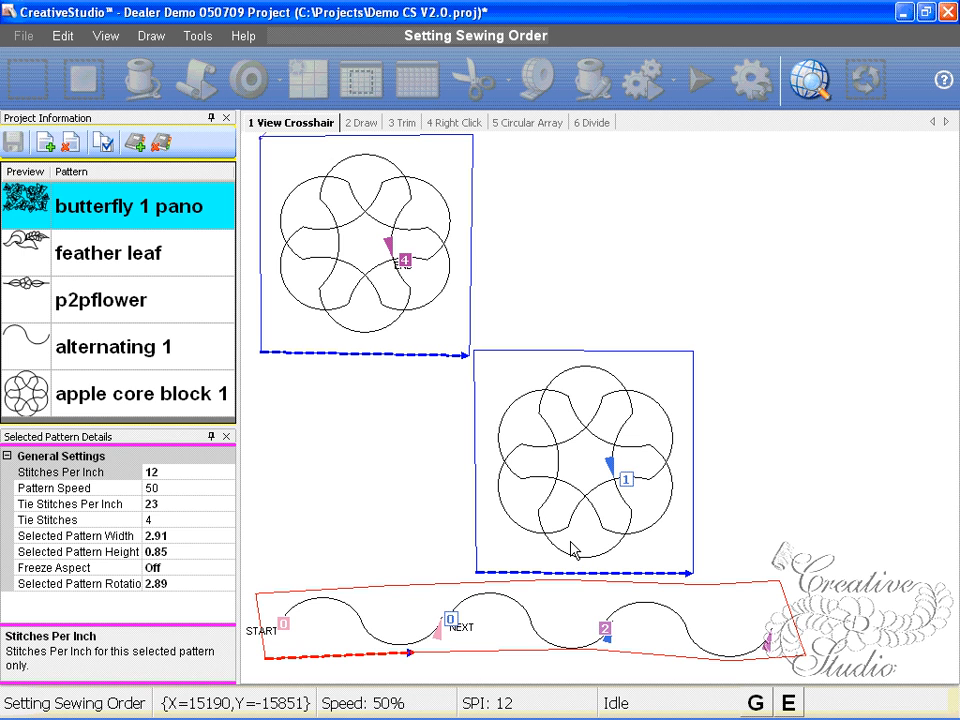
key(Escape)
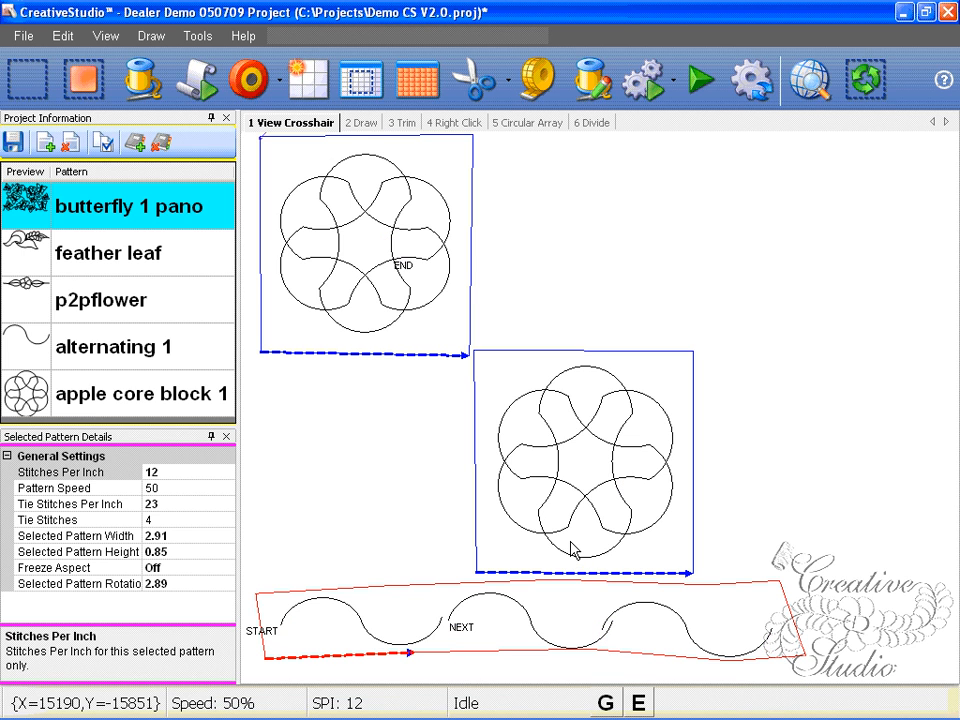
key(s)
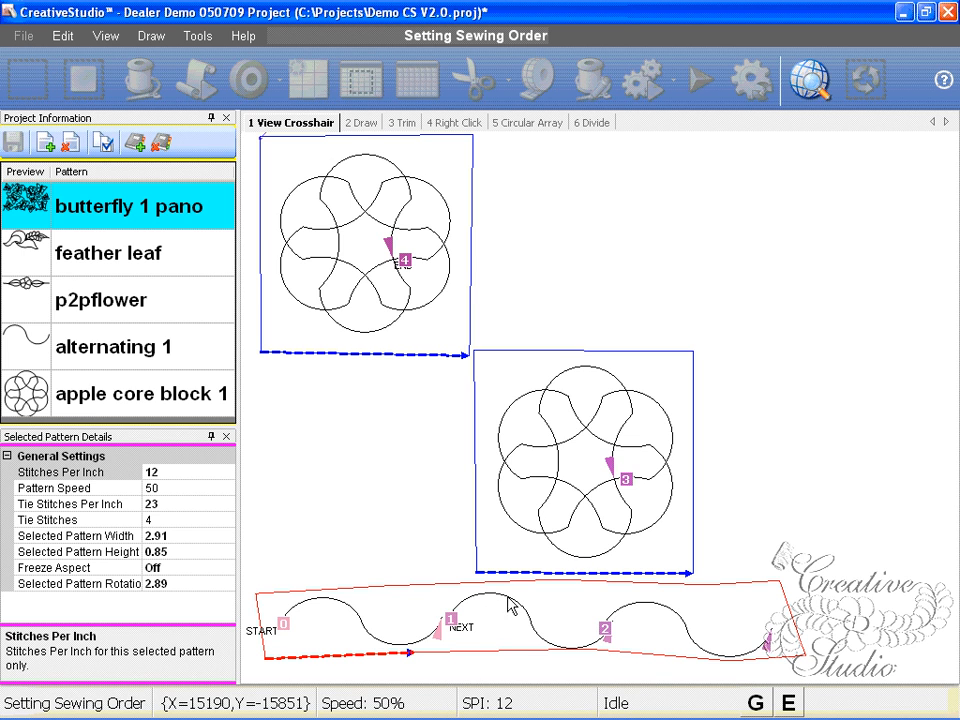
right_click(438, 586)
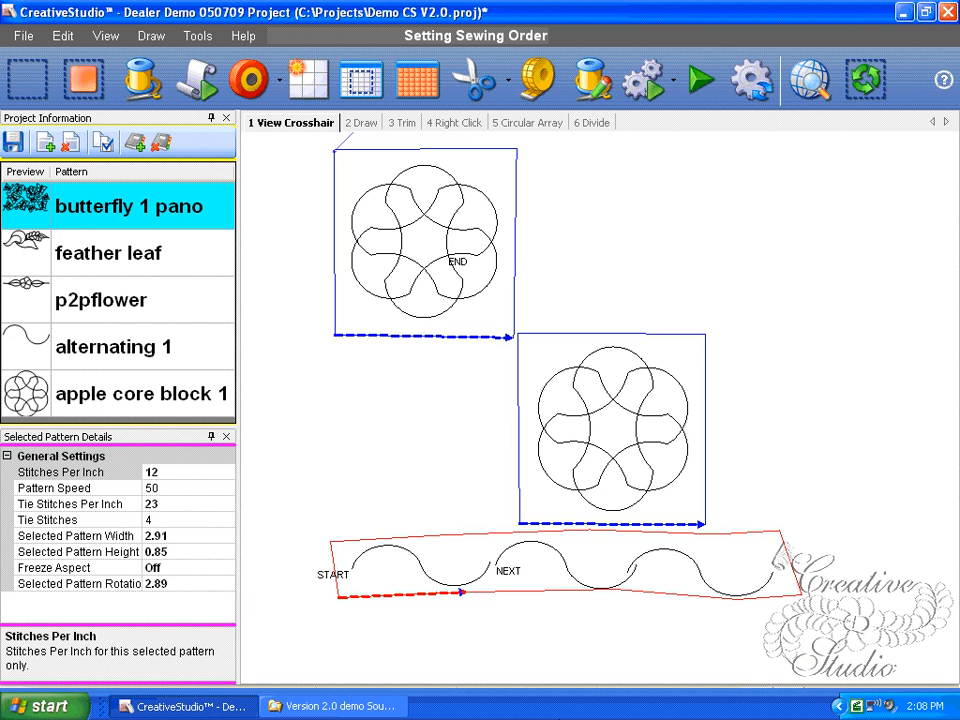
right_click(517, 658)
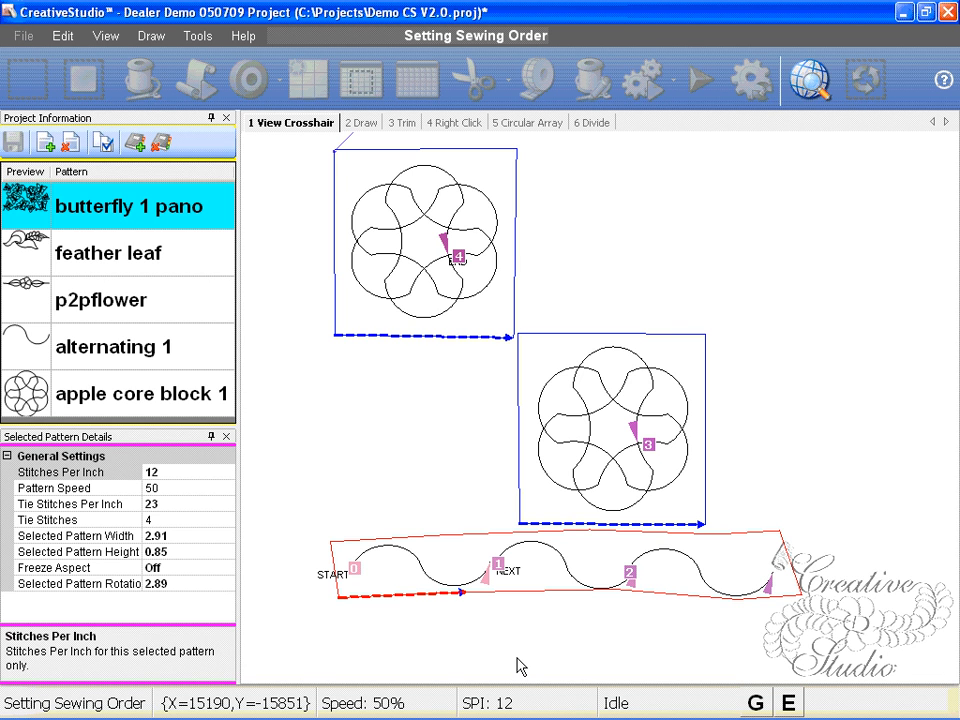
right_click(519, 667)
Step: Stretch the first border wave by its end-point handle so its end meets the start of the second wave
click(446, 564)
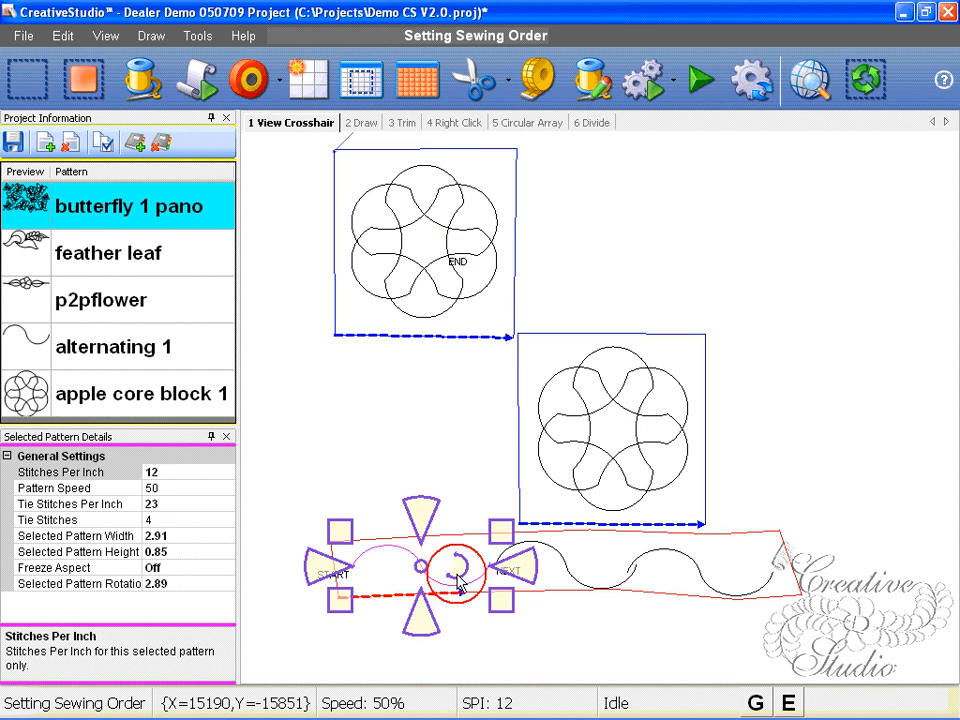
scroll(473, 603, up, 1)
scroll(470, 593, up, 1)
click(470, 577)
click(470, 576)
scroll(472, 574, up, 1)
scroll(474, 580, up, 2)
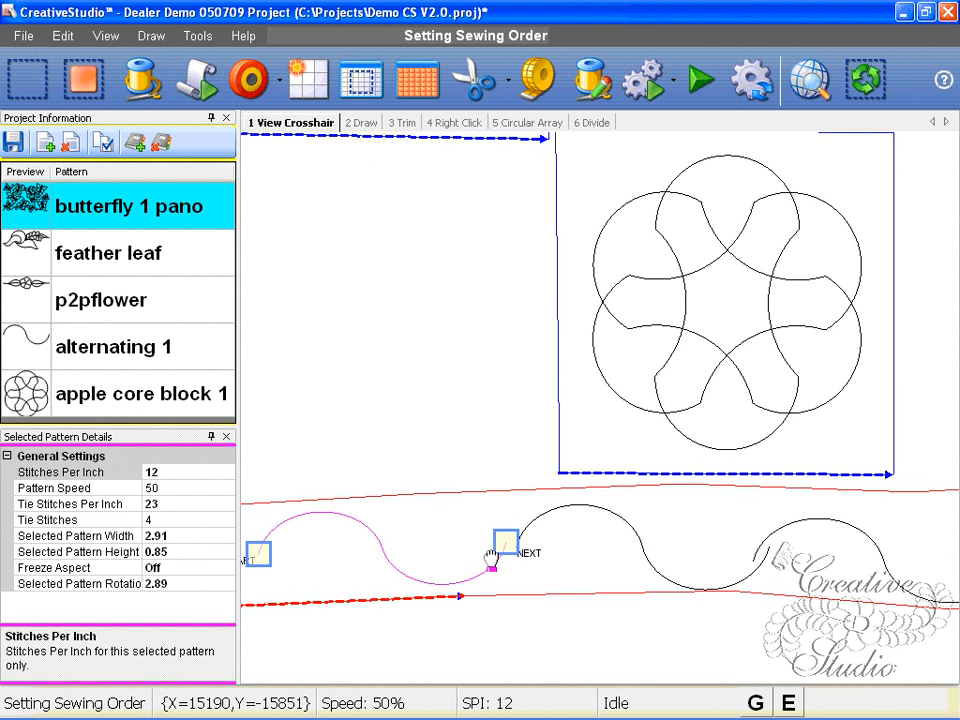
drag(525, 522, 535, 527)
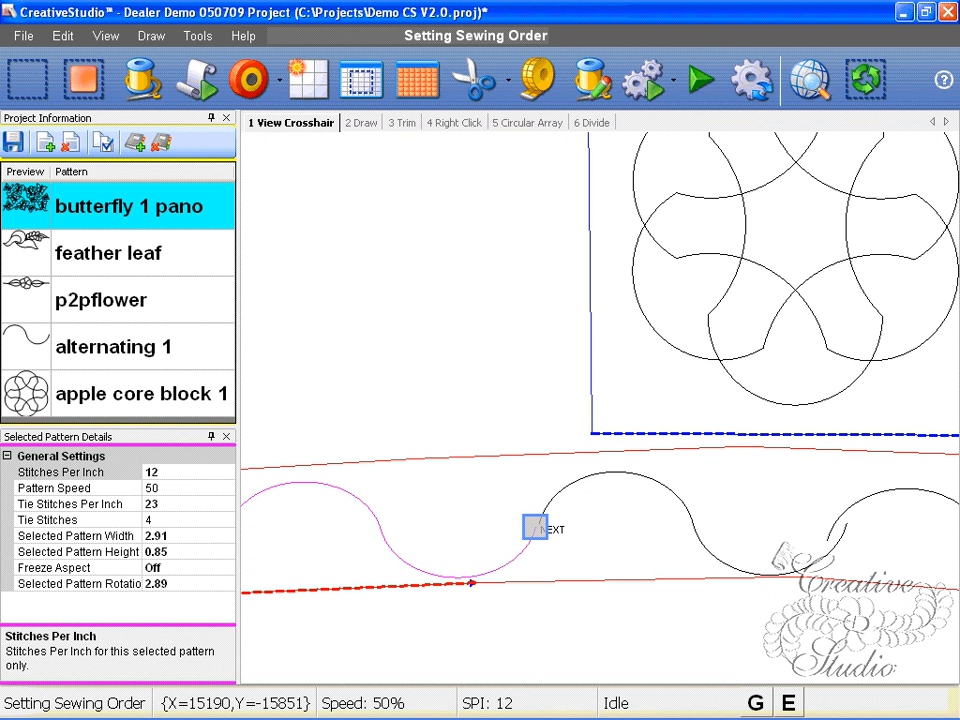
drag(535, 527, 532, 526)
scroll(562, 552, down, 1)
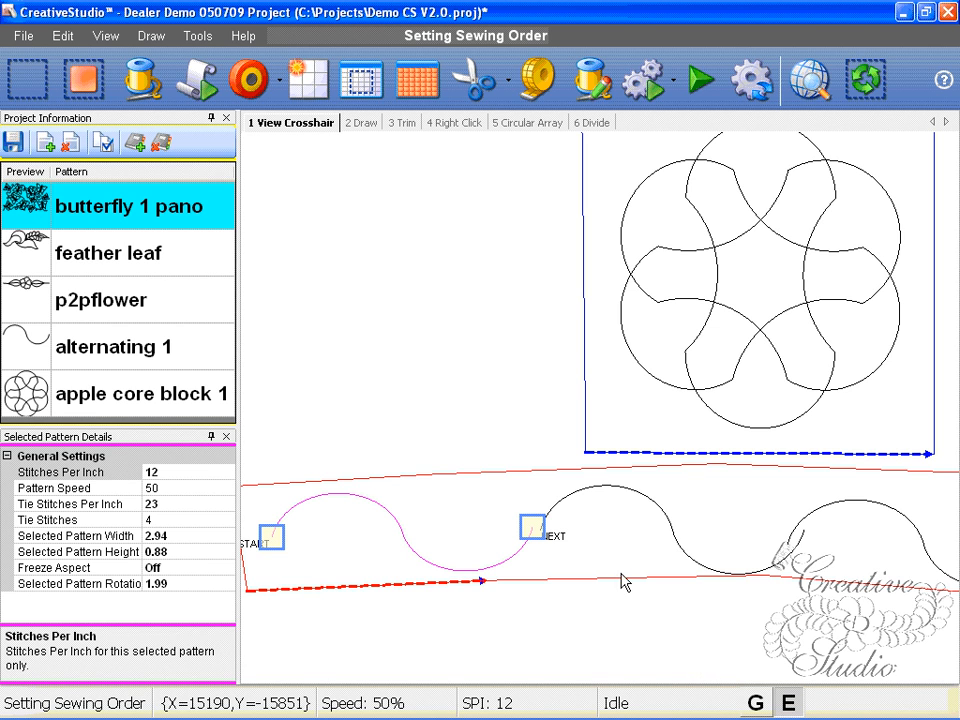
click(538, 530)
drag(534, 524, 535, 523)
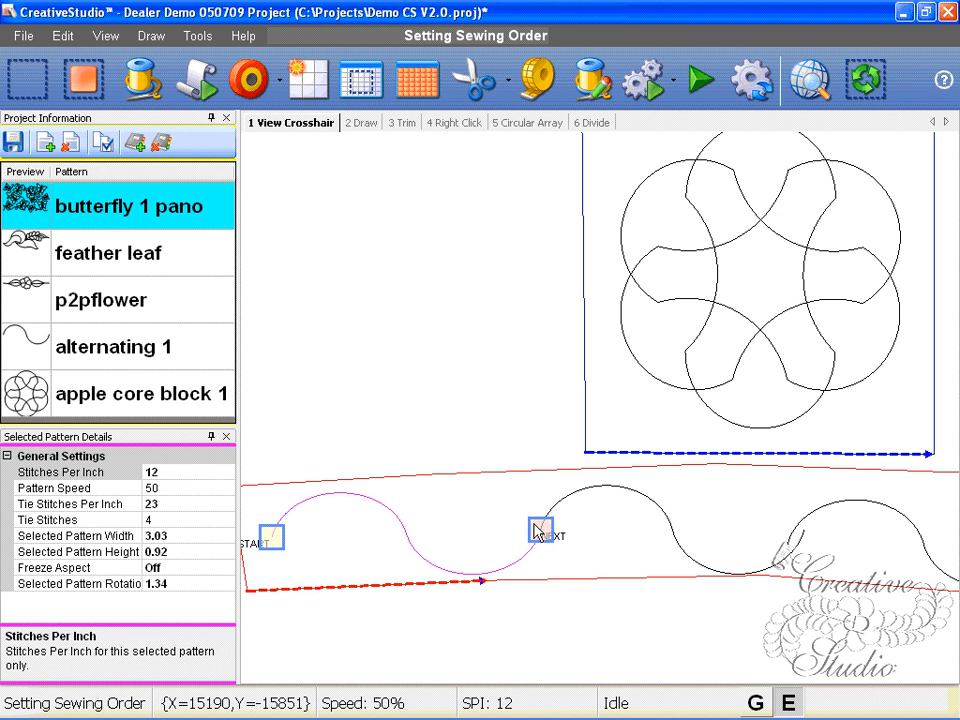
Step: Stretch the second border wave by its end-point handle so its end meets the start of the third wave
scroll(542, 536, down, 3)
scroll(680, 603, down, 1)
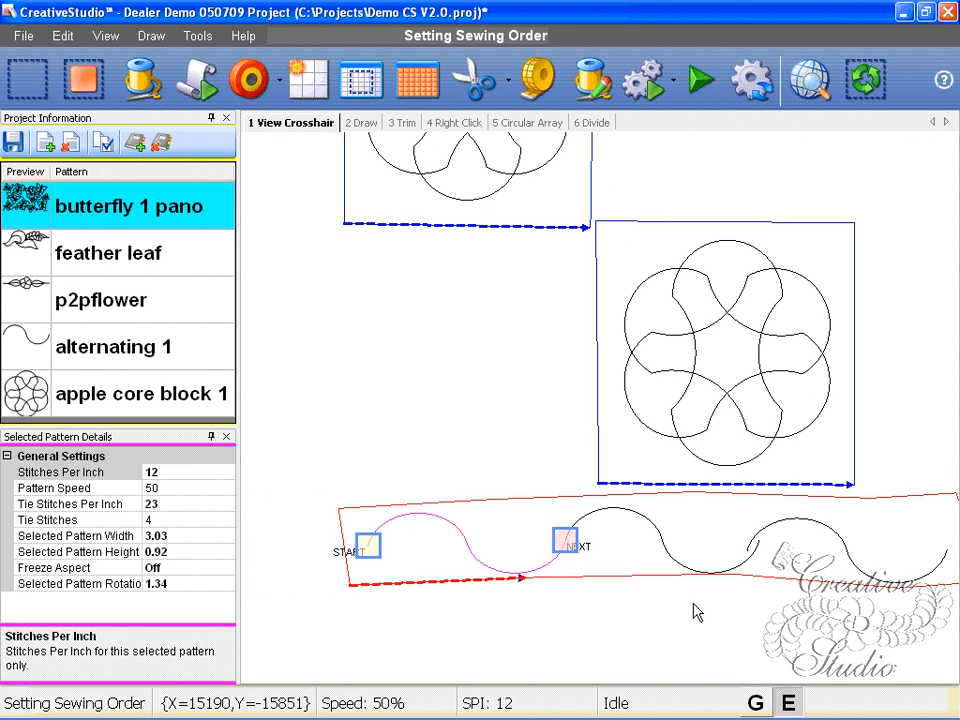
click(737, 572)
drag(757, 548, 745, 552)
scroll(739, 564, down, 2)
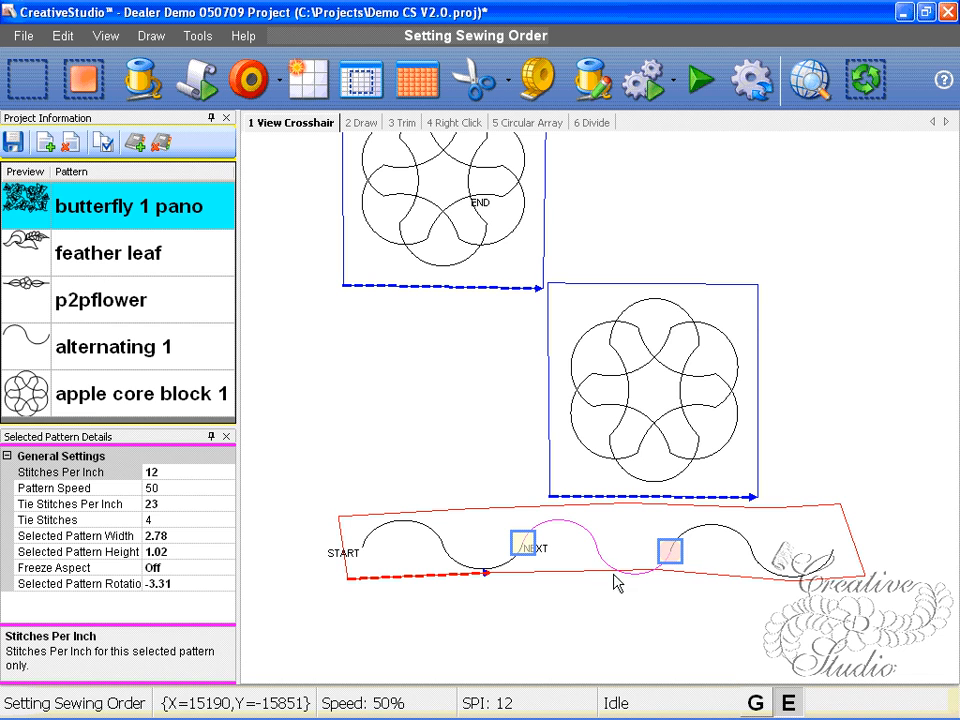
Step: Move the third border wave slightly up, away from the end of the second wave
click(744, 565)
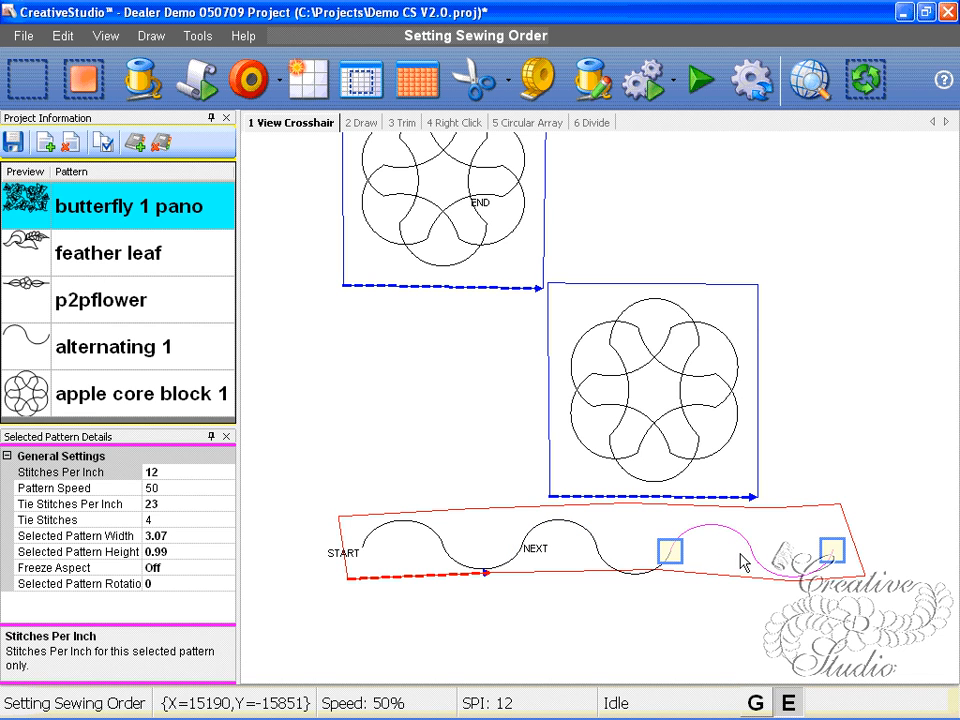
click(751, 548)
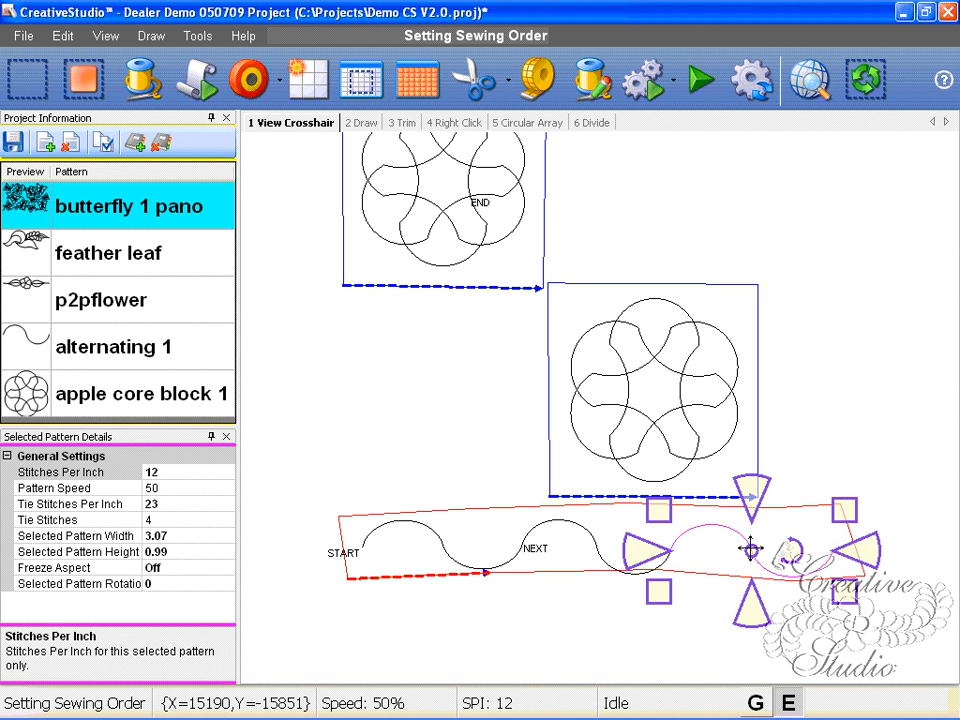
drag(751, 548, 754, 538)
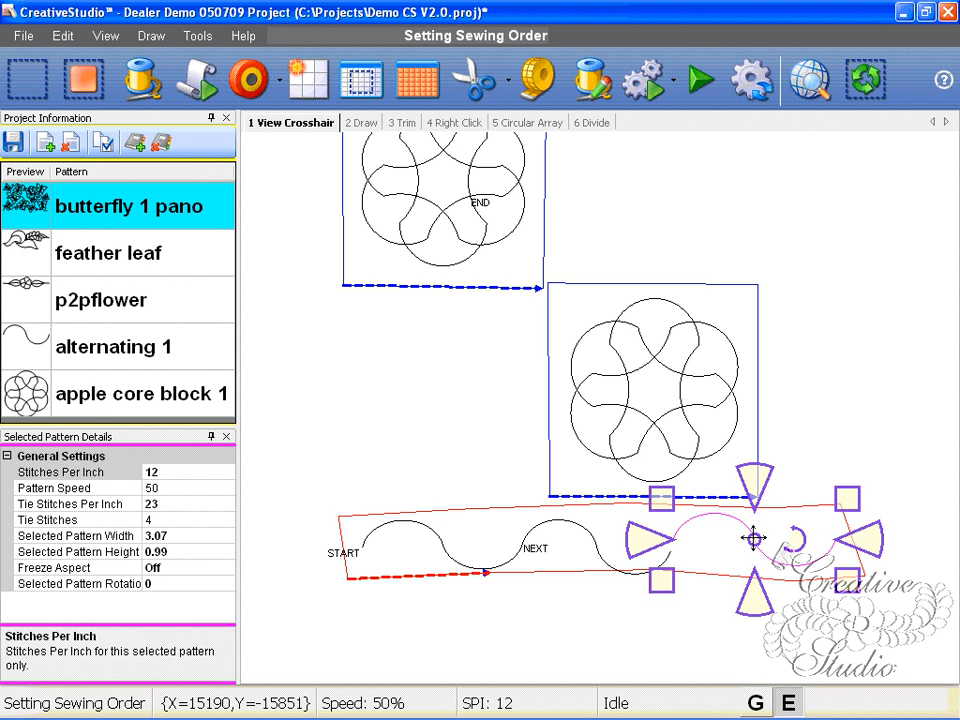
Step: Snap the second border wave's end point to the start of the raised third wave
click(569, 623)
click(594, 549)
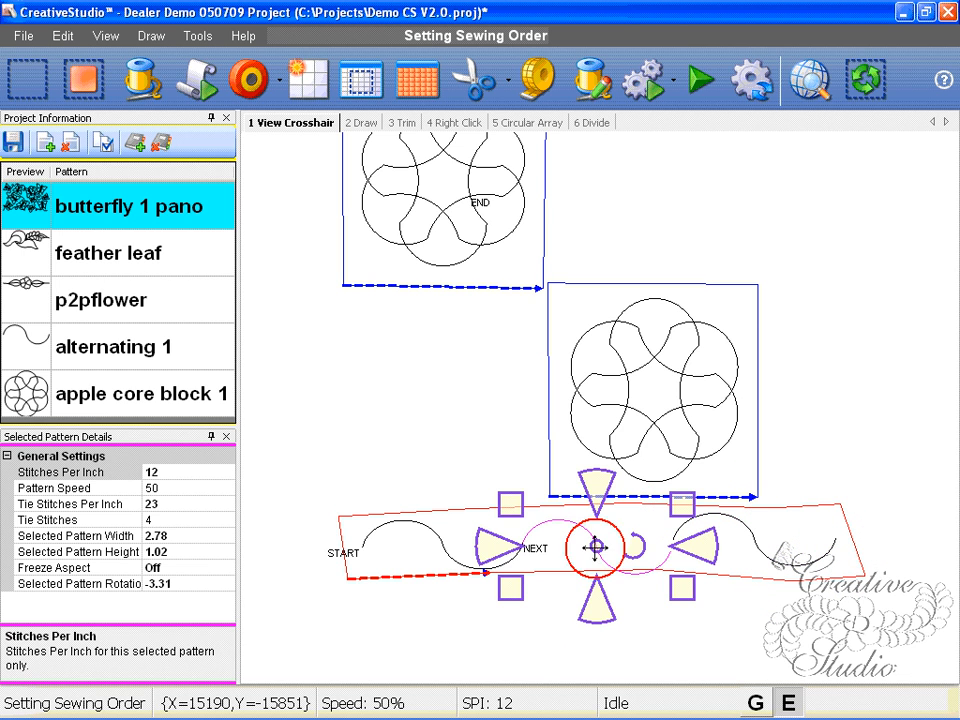
click(584, 539)
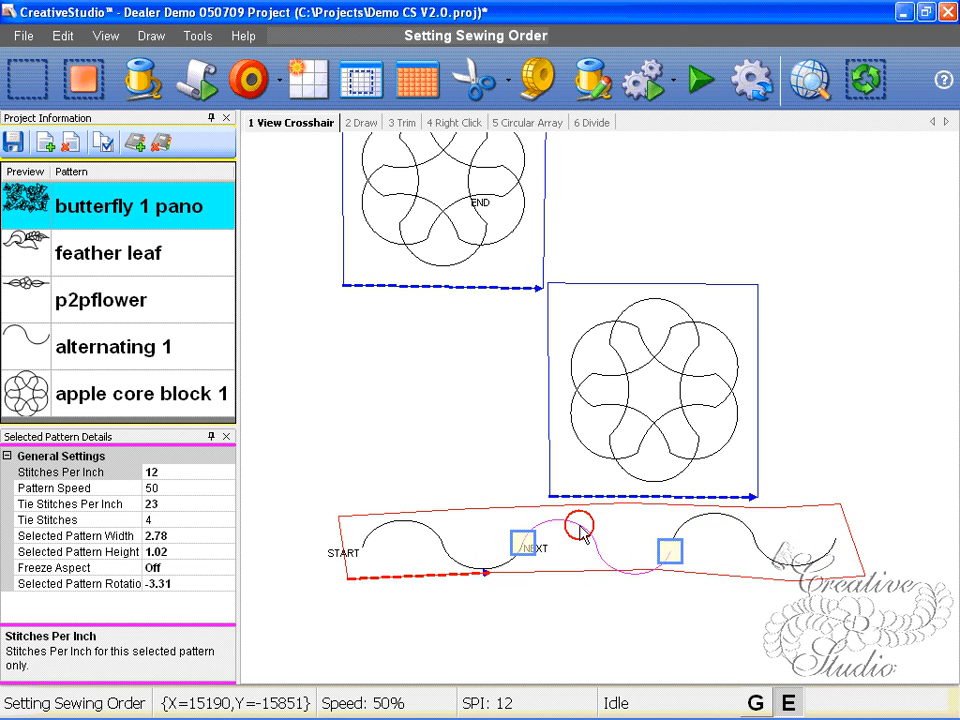
click(671, 549)
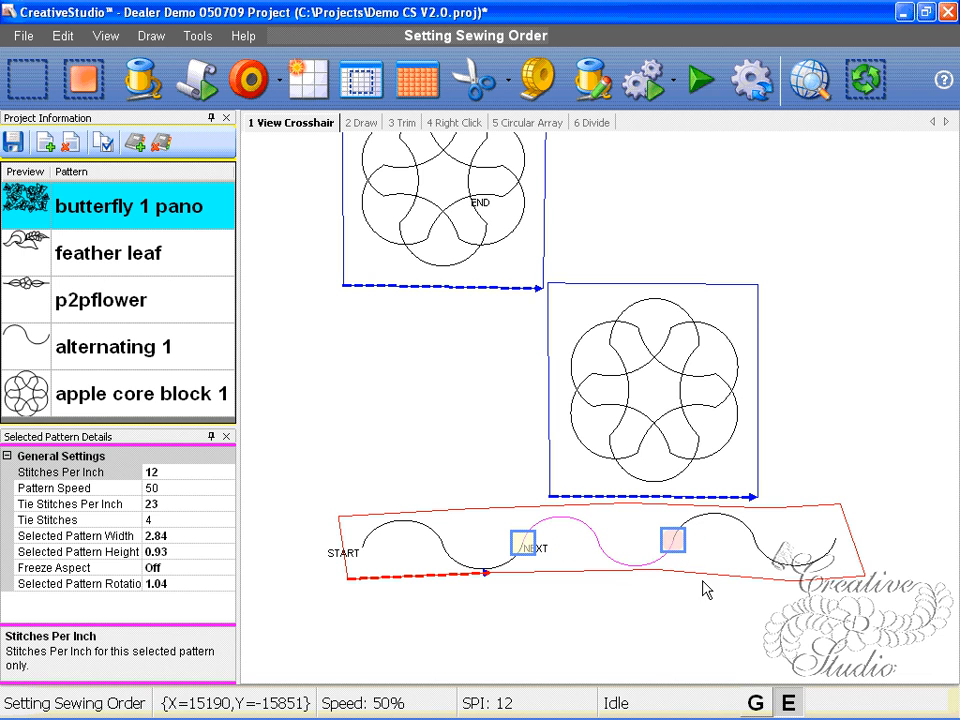
click(660, 612)
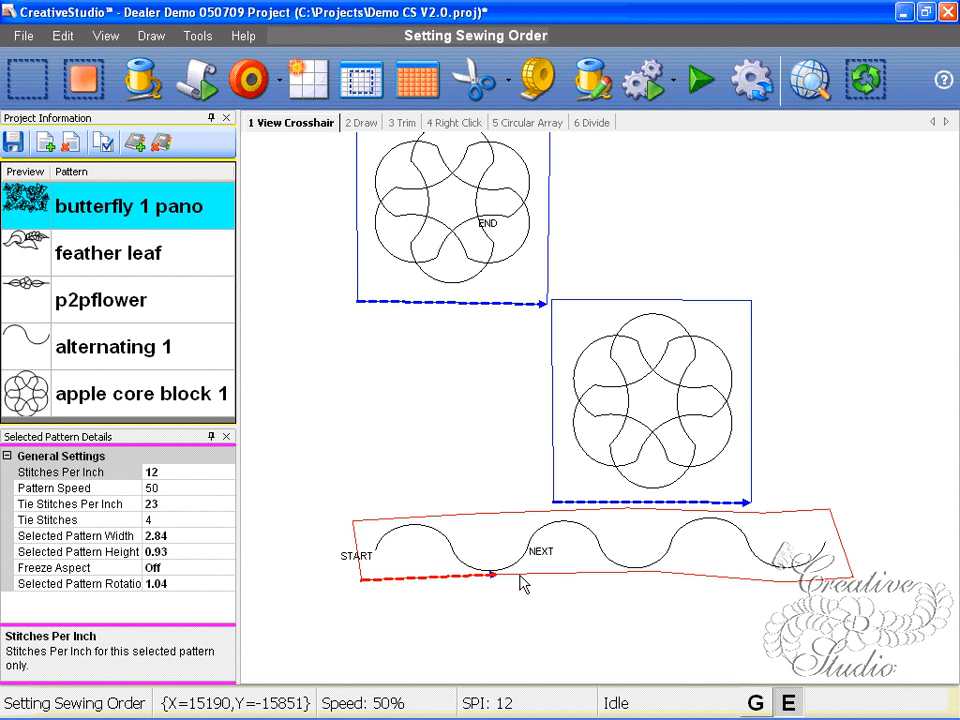
Step: Set the grid size to 5 inches and display the grid behind the patterns
mouse_move(513, 710)
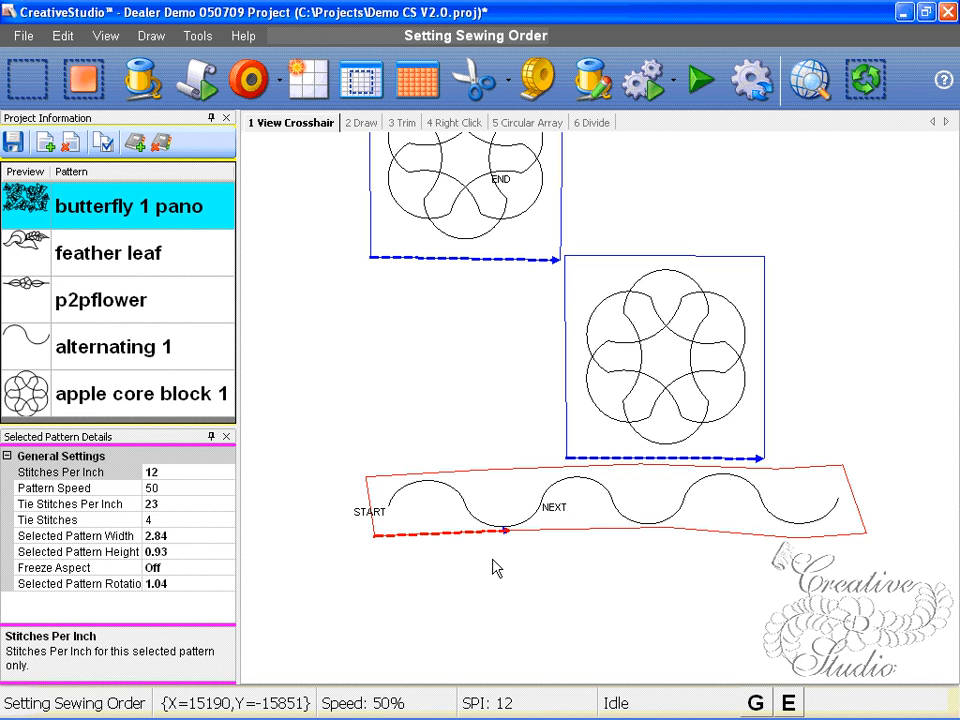
scroll(755, 698, down, 1)
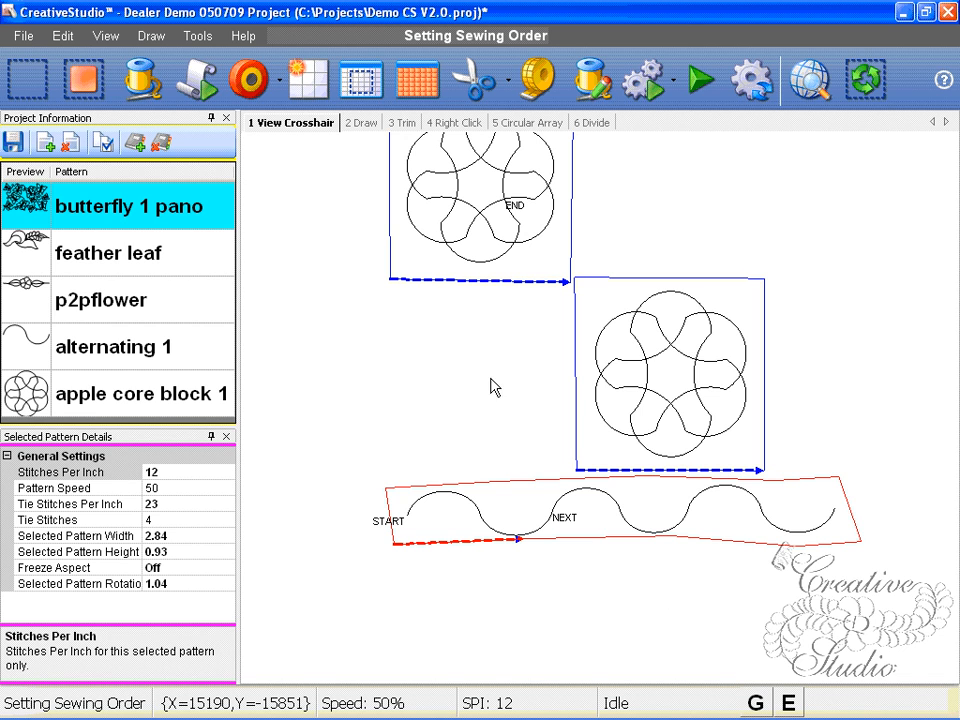
click(150, 35)
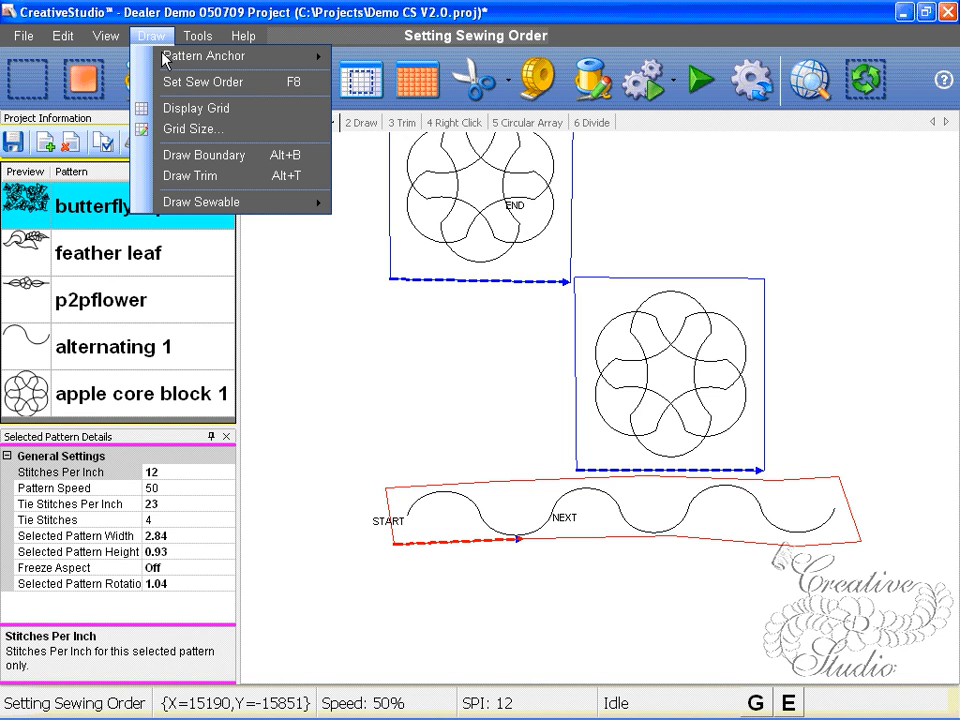
click(183, 131)
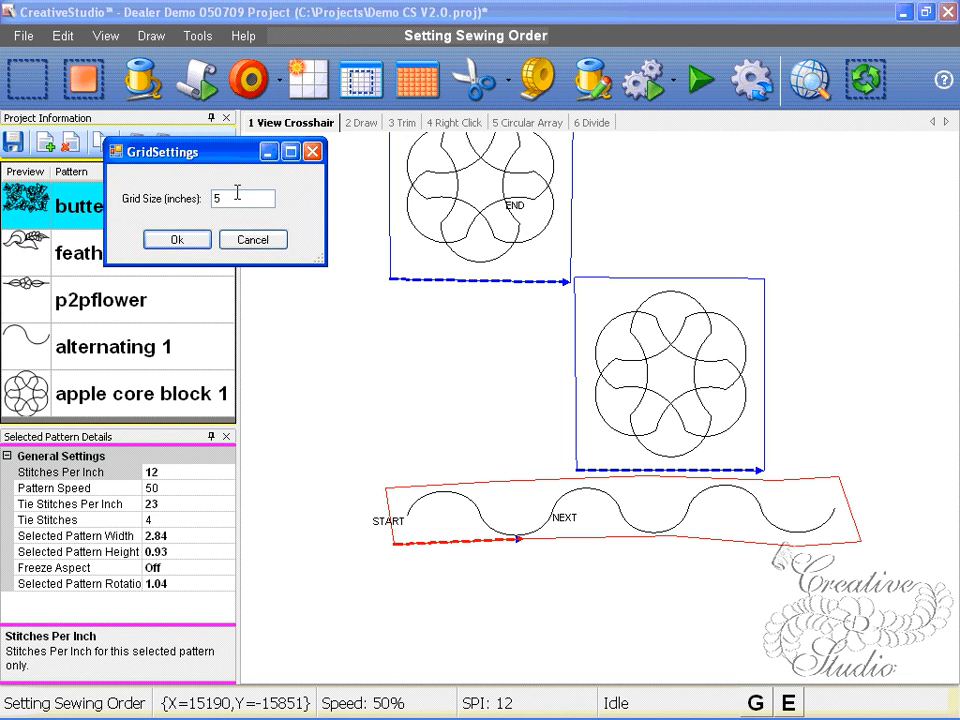
click(191, 238)
click(151, 35)
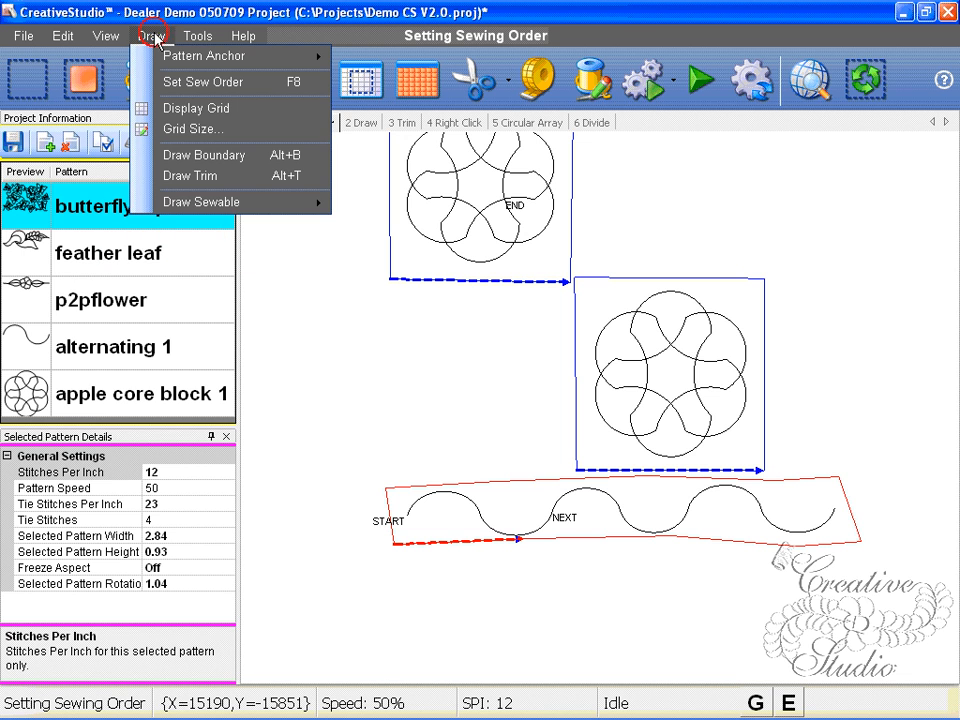
click(165, 106)
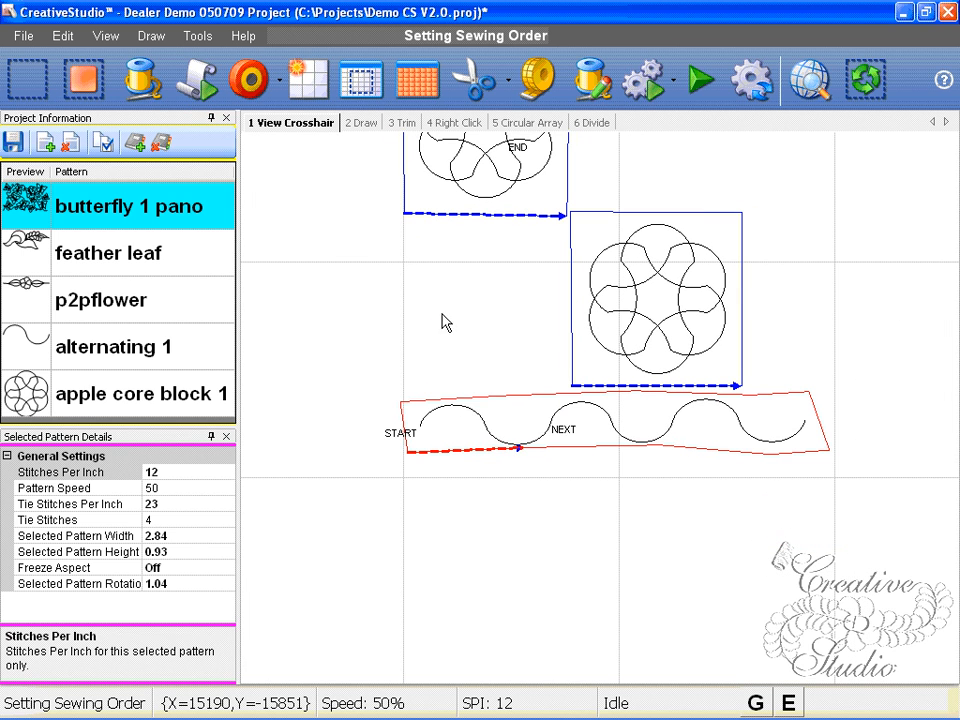
Step: Snap the first border wave's start and end points to neighbouring grid intersections below the border
click(497, 434)
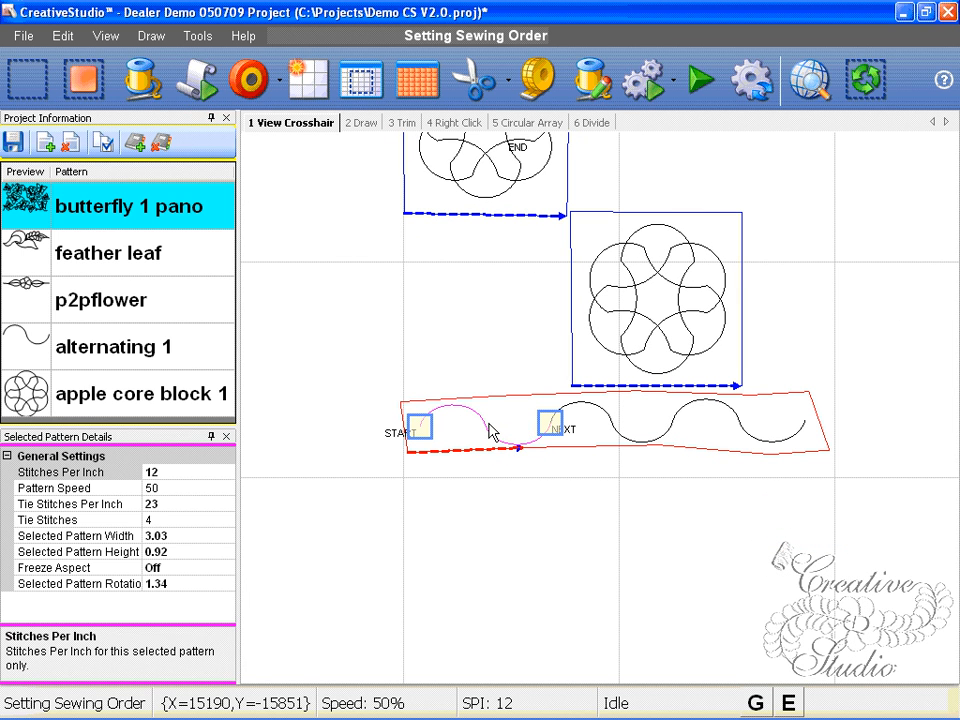
drag(419, 427, 402, 478)
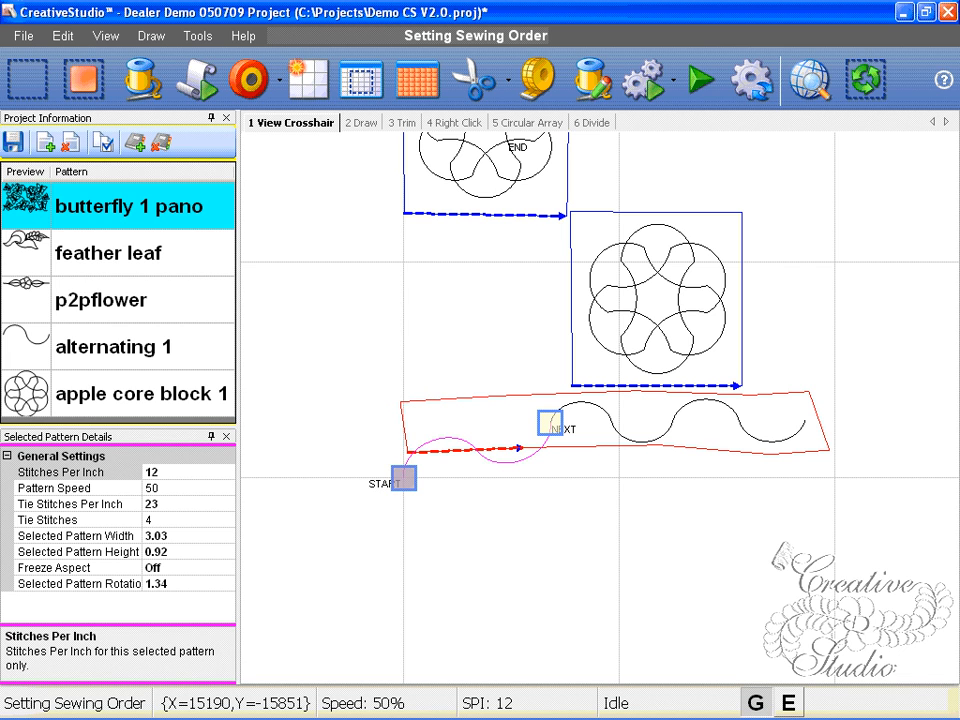
drag(556, 422, 638, 409)
scroll(637, 409, down, 2)
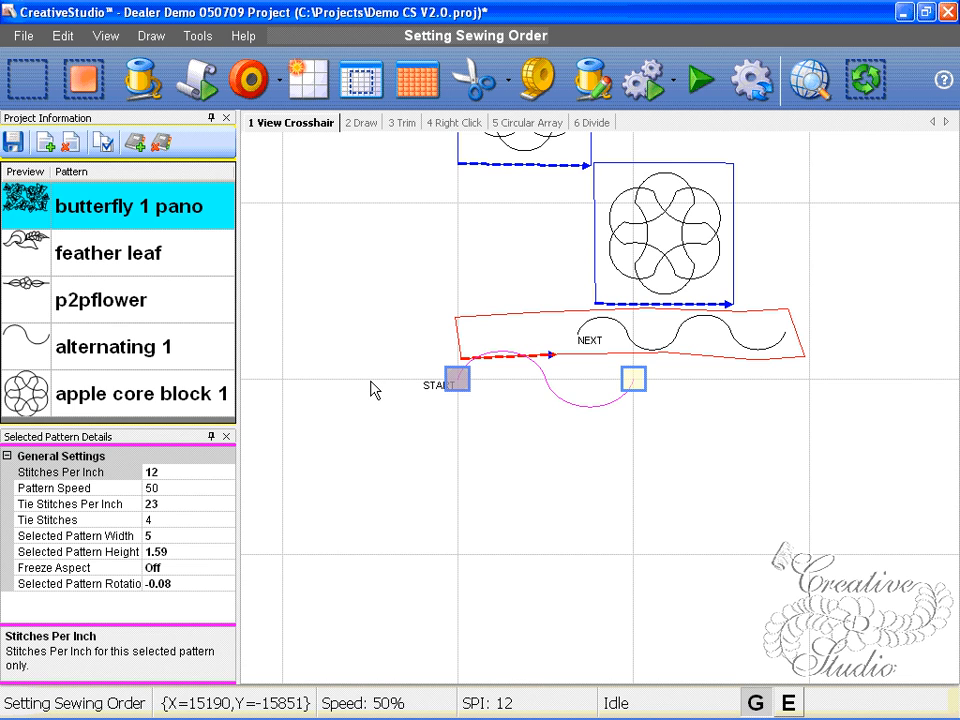
drag(371, 382, 450, 388)
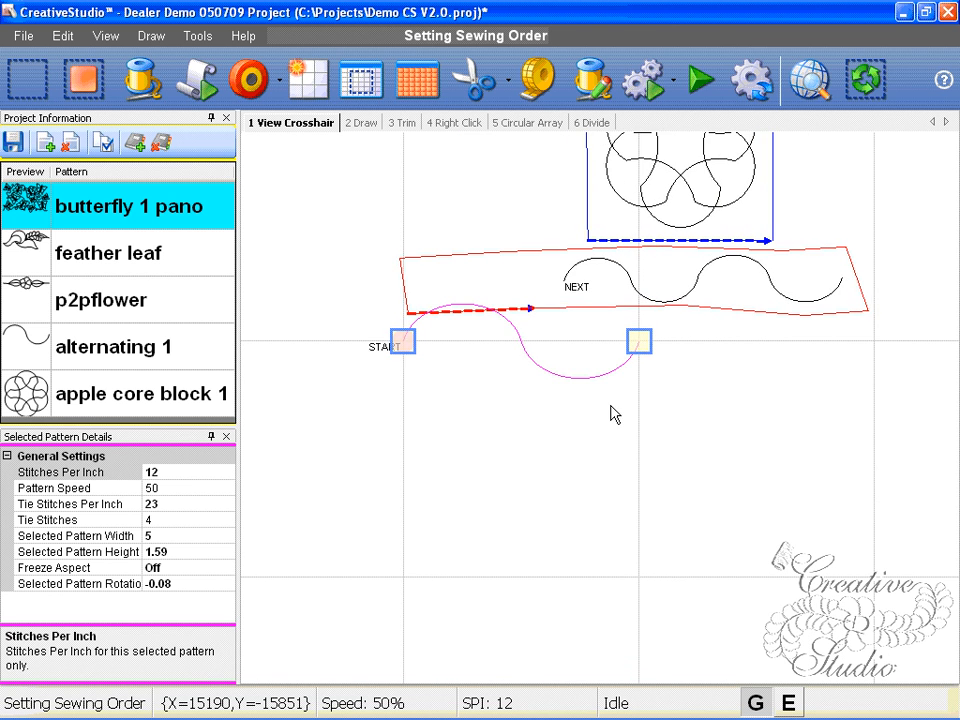
drag(610, 413, 603, 510)
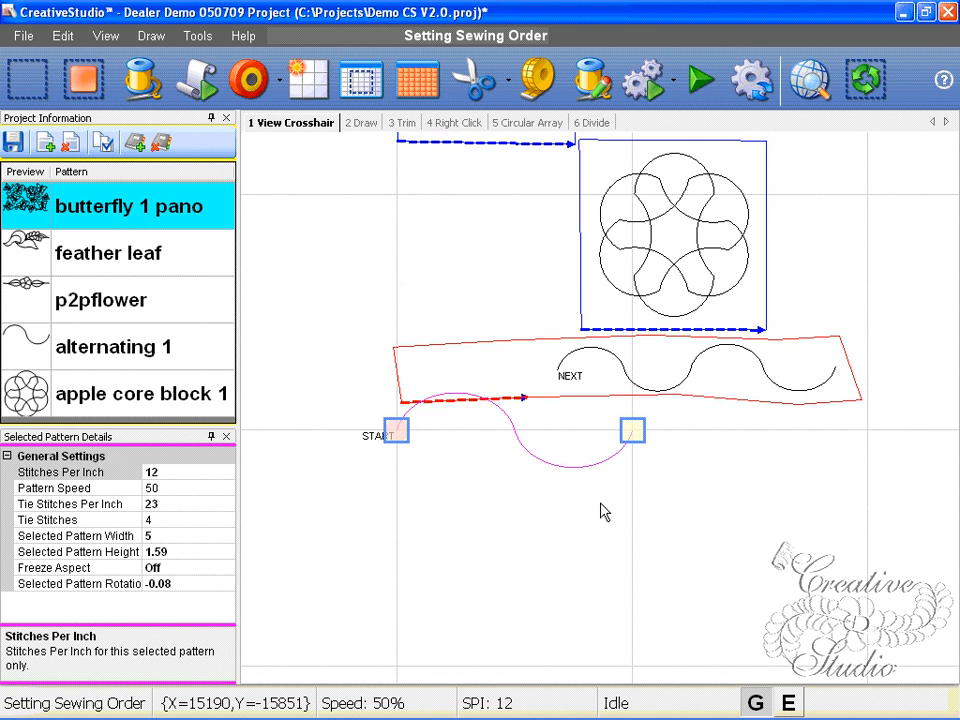
scroll(602, 494, up, 1)
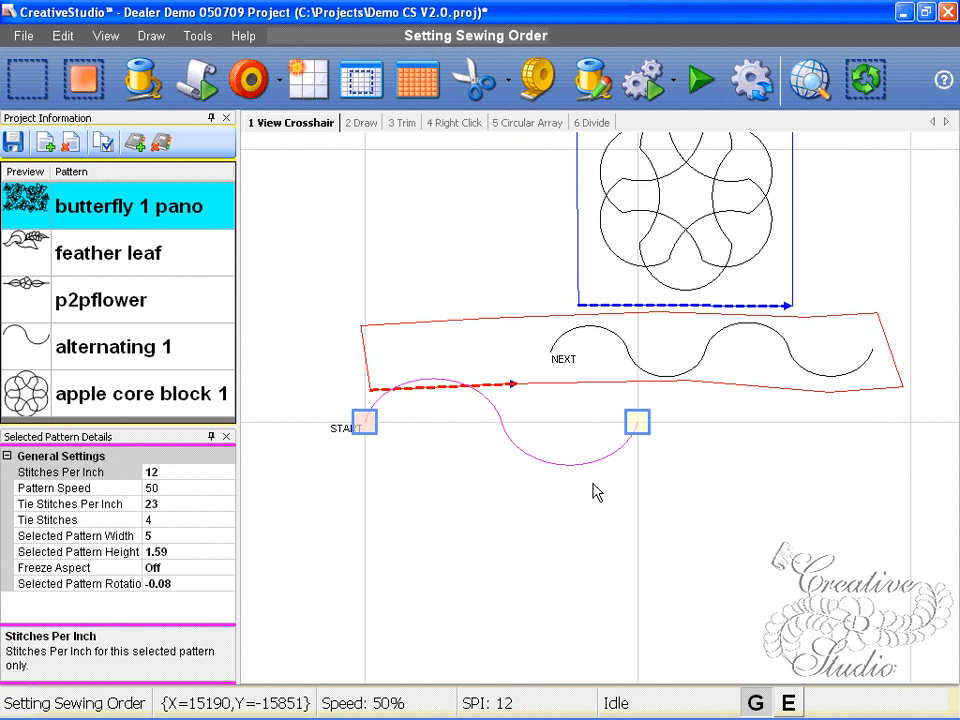
Step: Snap the first border wave's end point back onto the start of the second wave
click(639, 424)
click(555, 357)
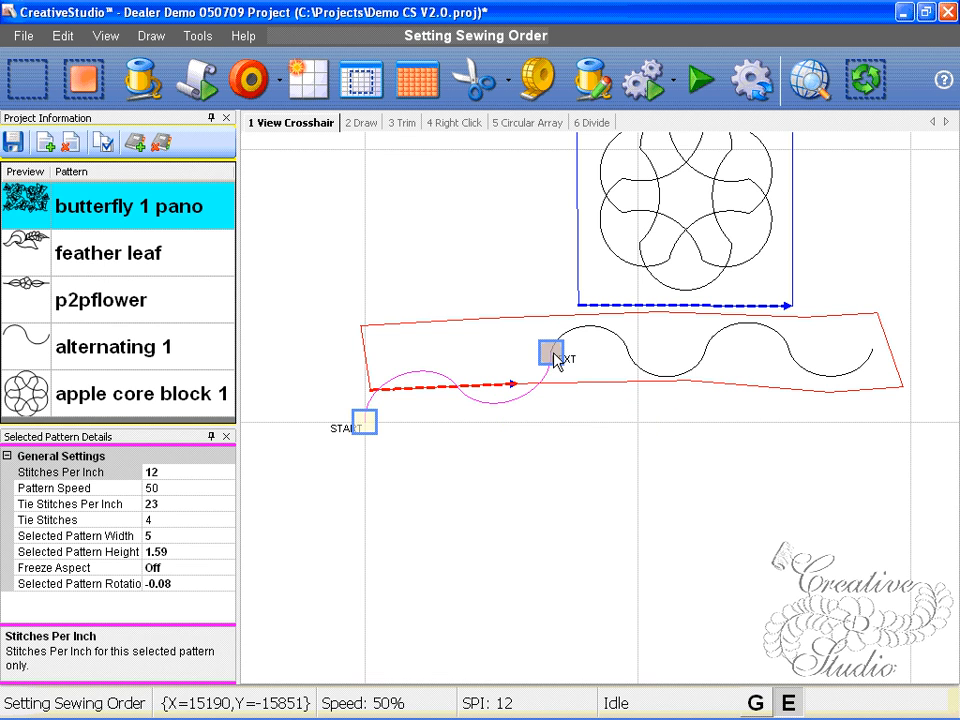
scroll(539, 365, up, 3)
scroll(455, 469, down, 1)
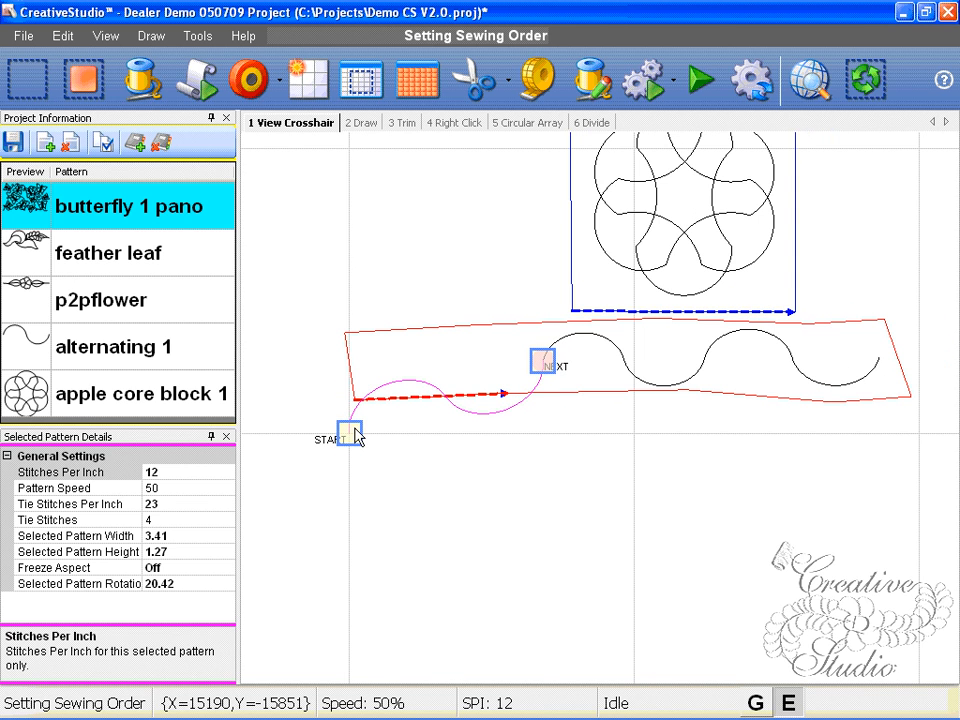
Step: Try the first border wave's start point in positions below the border and return it inside the border's left end
click(349, 437)
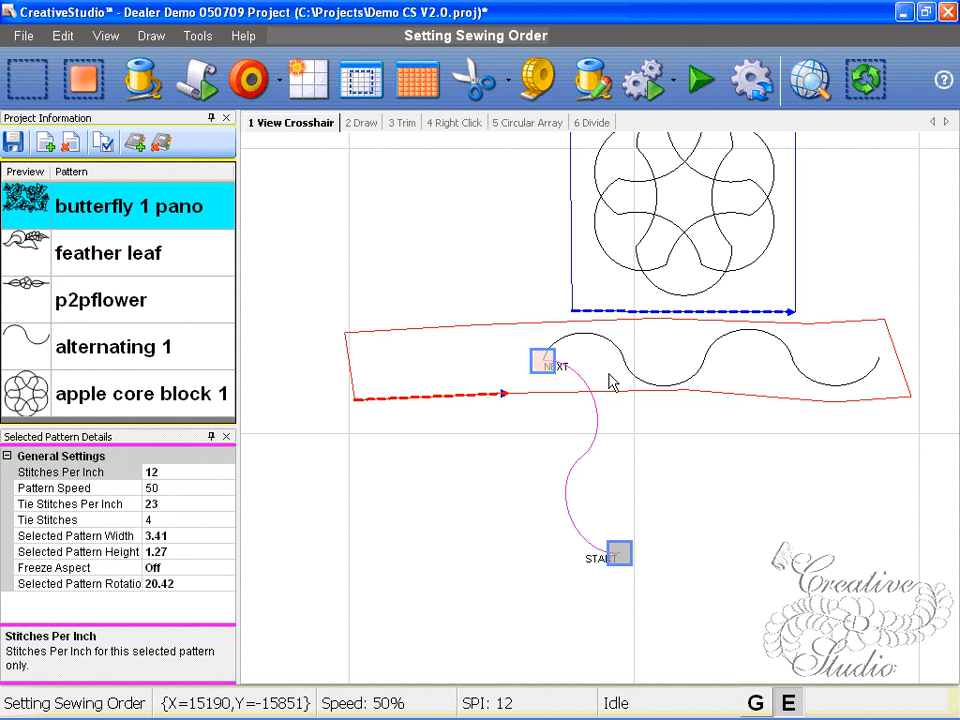
click(704, 359)
click(605, 512)
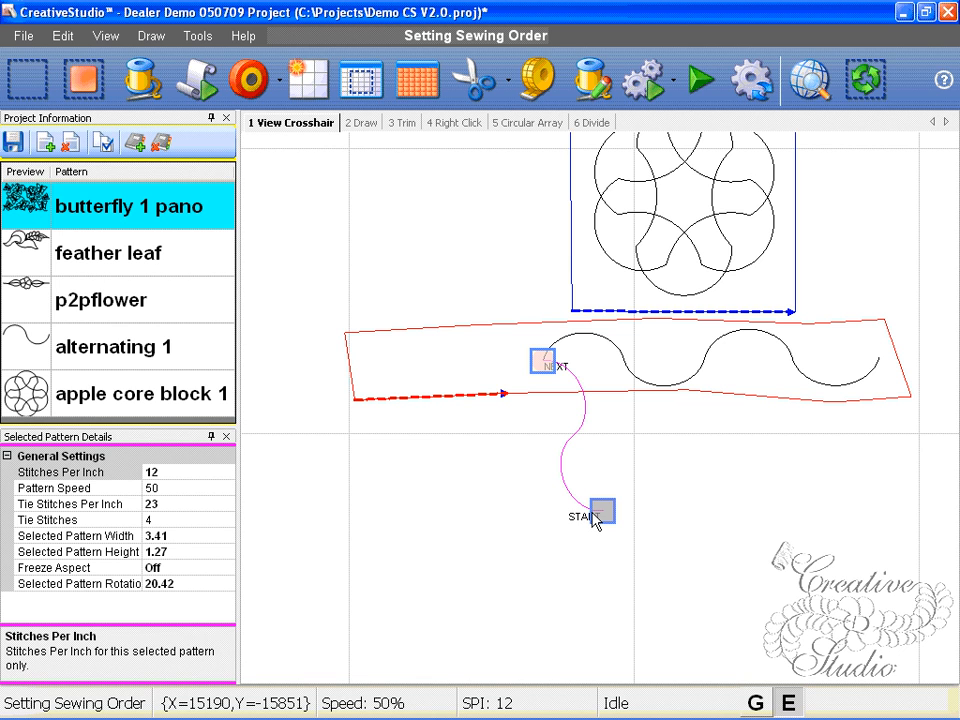
mouse_move(595, 521)
mouse_down()
mouse_move(536, 522)
mouse_move(463, 493)
mouse_move(391, 417)
mouse_move(368, 369)
mouse_up()
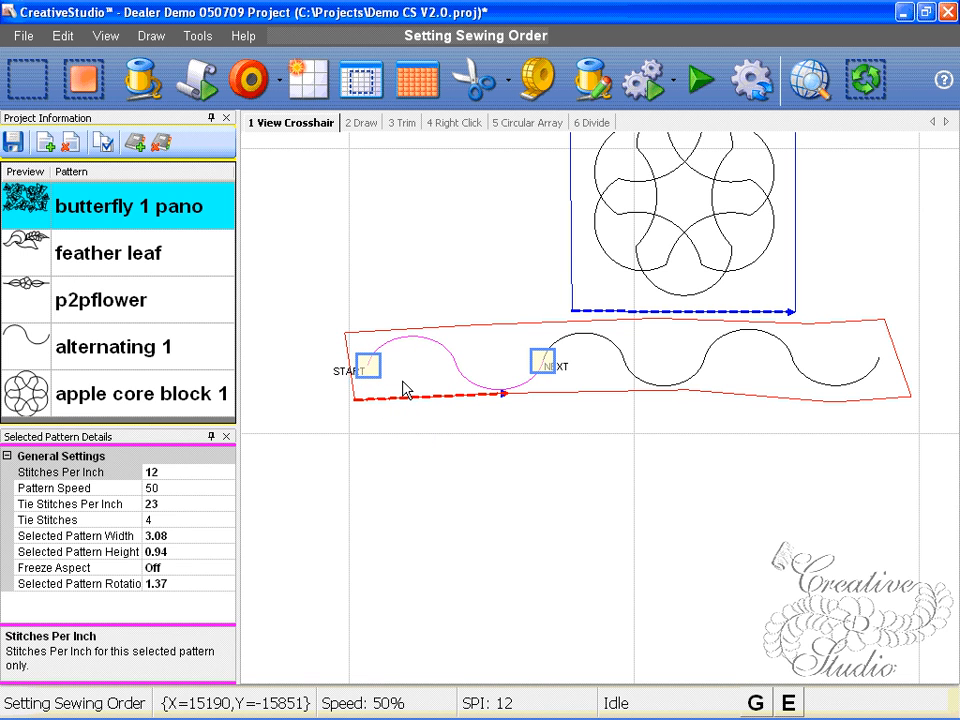
Step: Try to snap the first border wave's end point to grid intersections below the border
scroll(538, 513, down, 1)
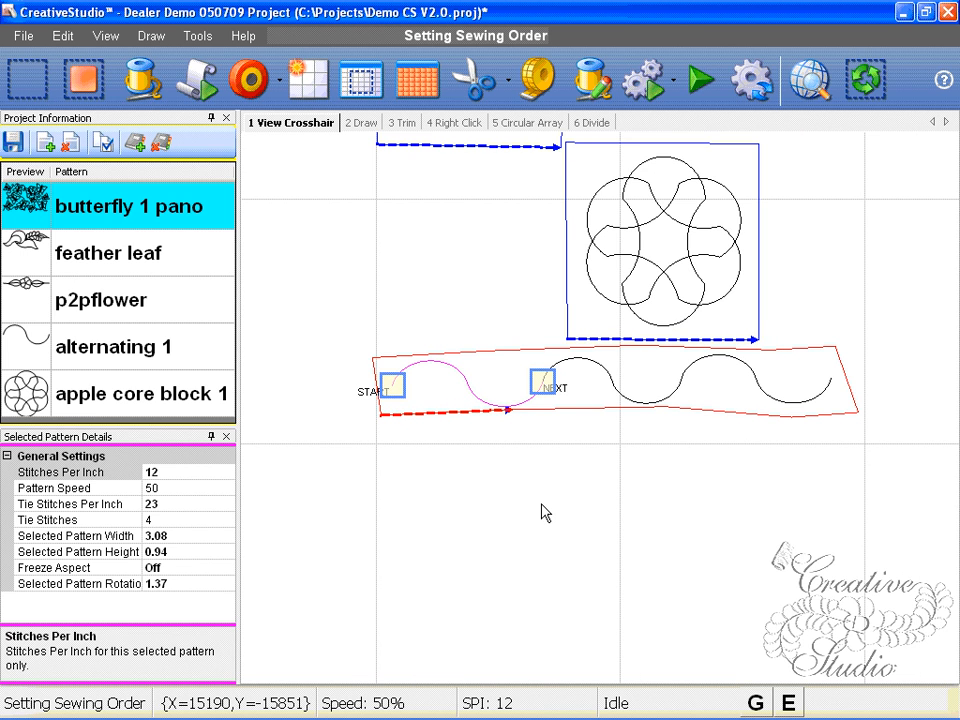
scroll(545, 513, down, 2)
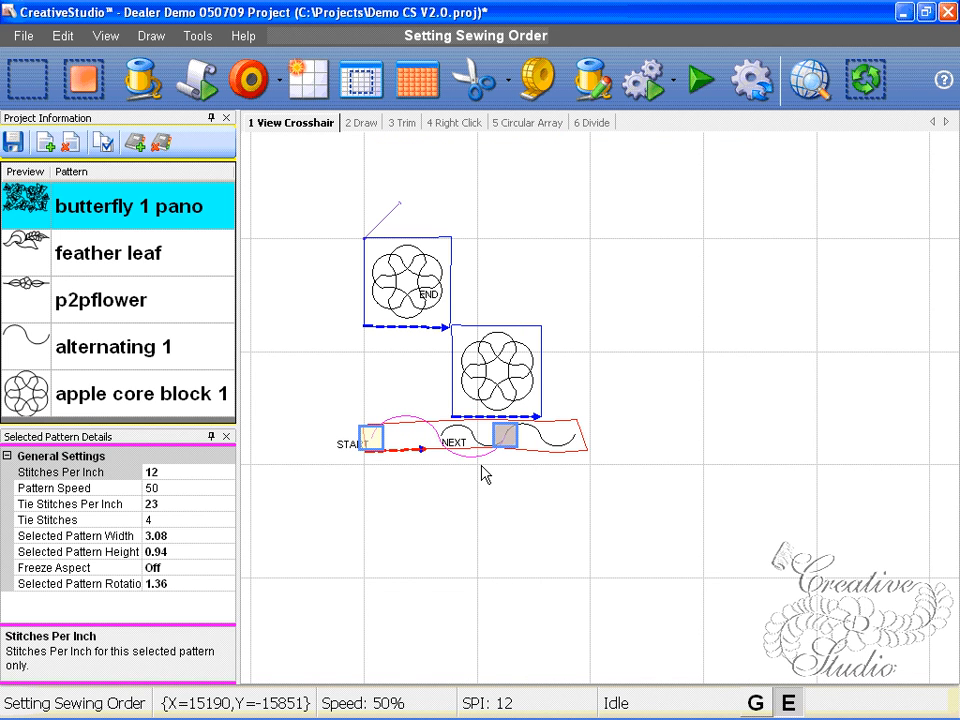
key(g)
click(477, 466)
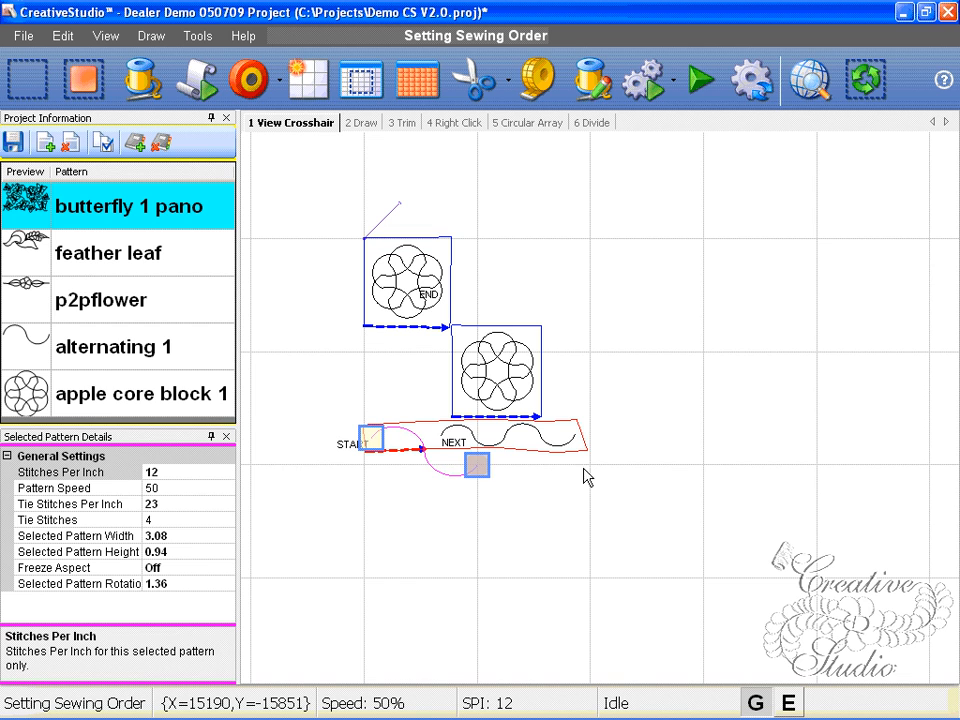
click(584, 468)
mouse_move(584, 468)
mouse_down()
mouse_move(592, 407)
mouse_move(660, 366)
mouse_move(702, 411)
mouse_move(638, 471)
mouse_move(502, 478)
mouse_up()
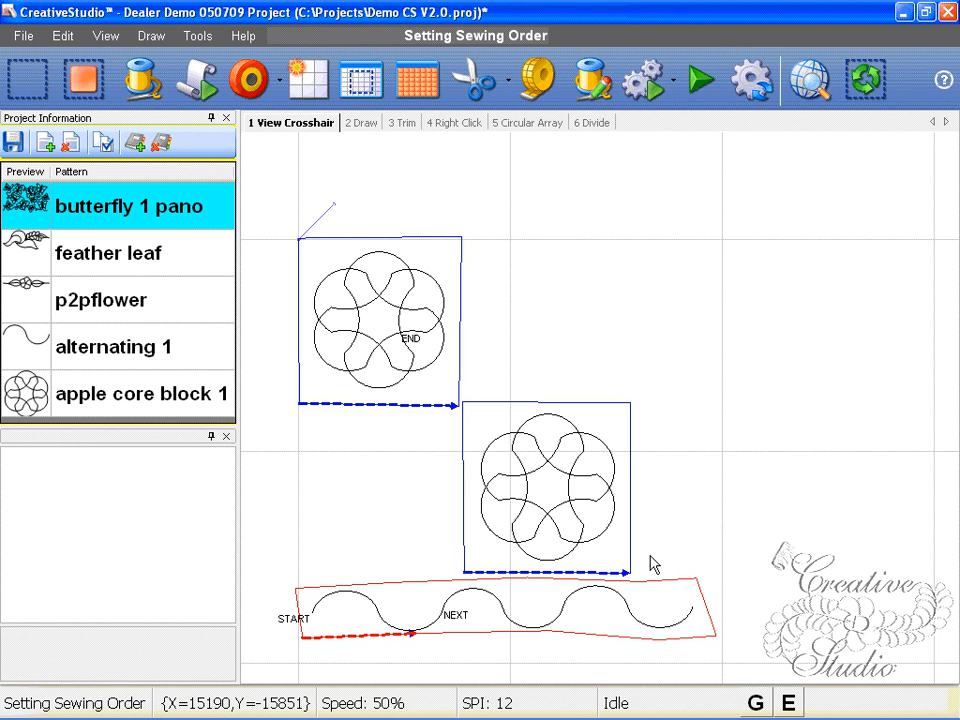
click(454, 249)
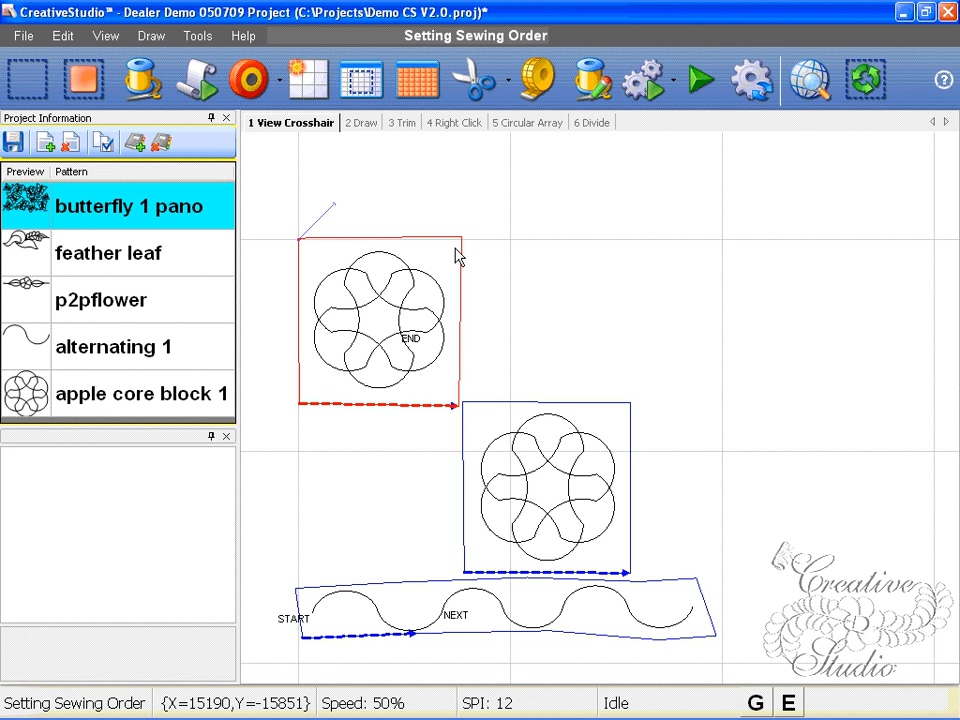
click(476, 404)
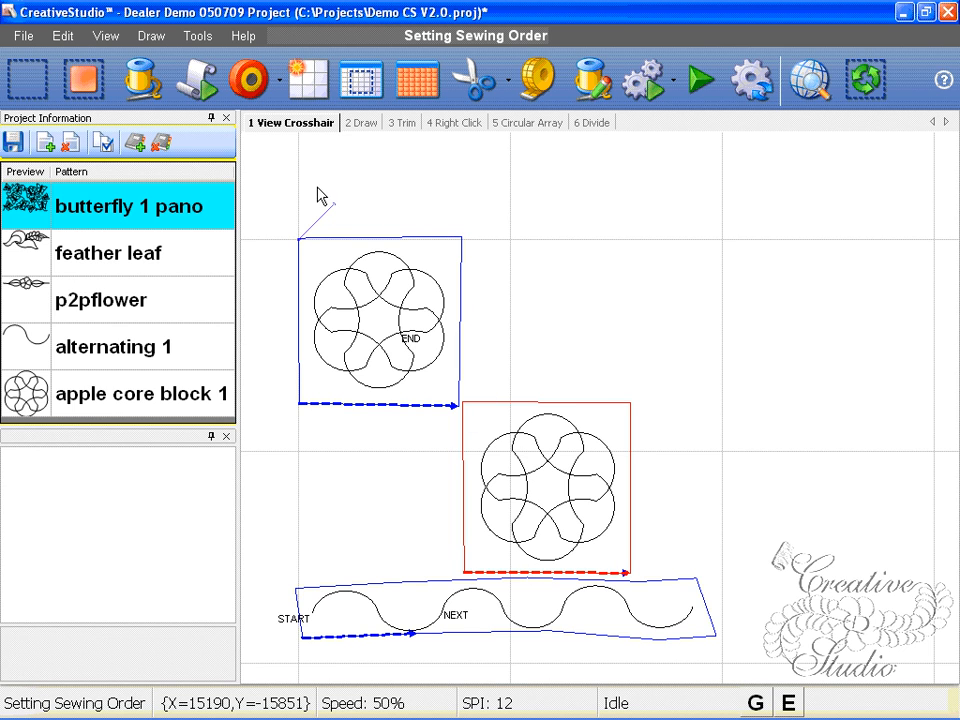
Step: On the 2 Draw page, start a new boundary above the crosshair with straight bottom, right and top edges
click(361, 122)
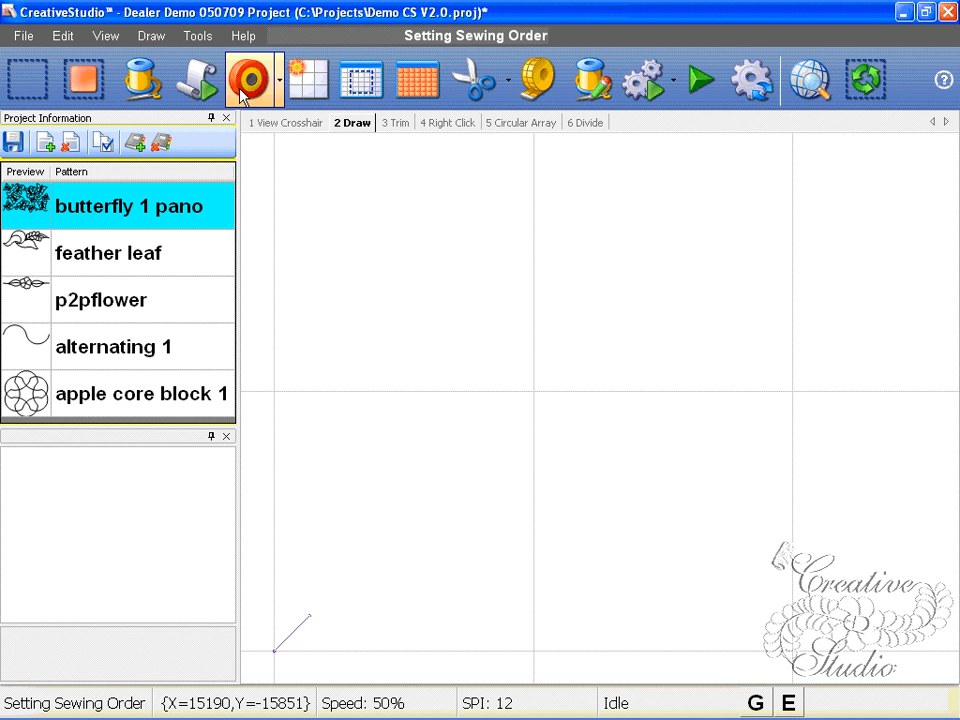
click(155, 36)
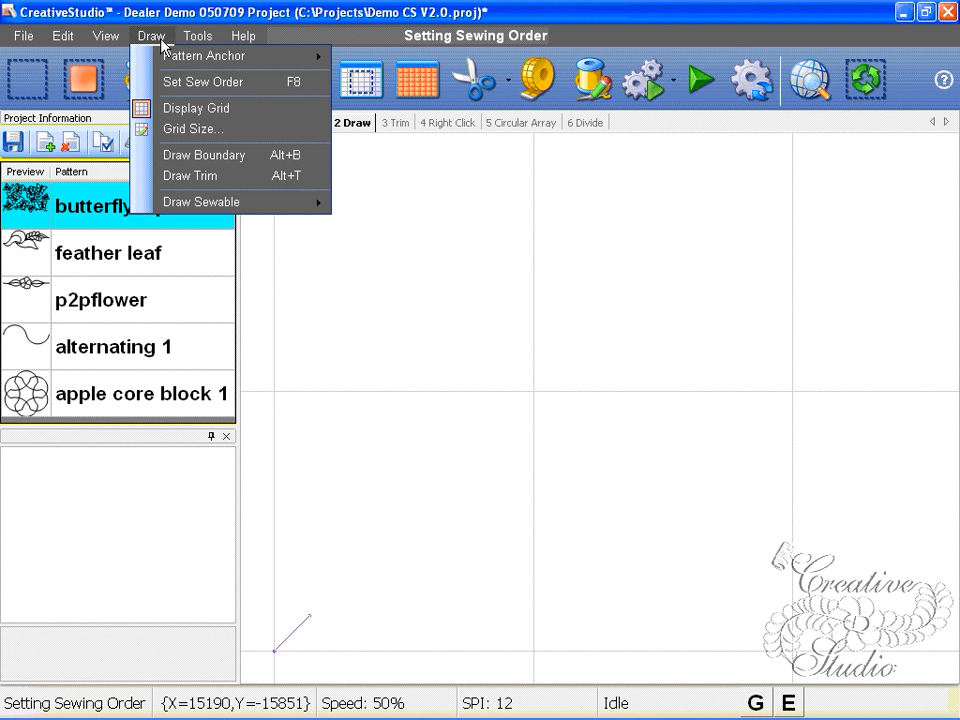
click(203, 163)
scroll(384, 428, down, 1)
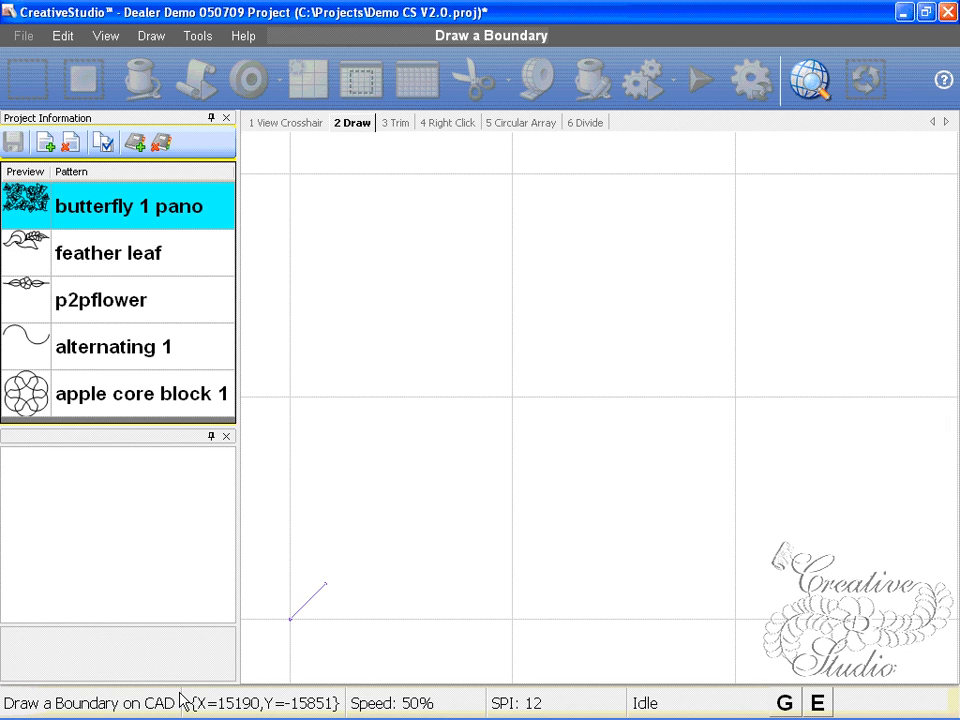
scroll(401, 501, down, 1)
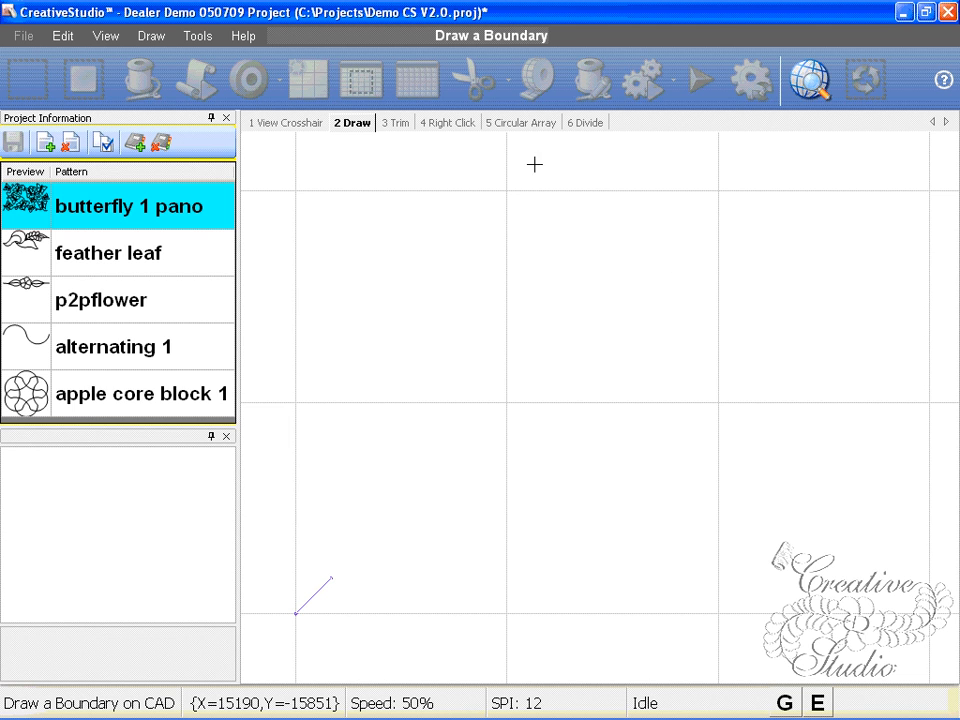
scroll(391, 539, down, 1)
scroll(391, 539, down, 1)
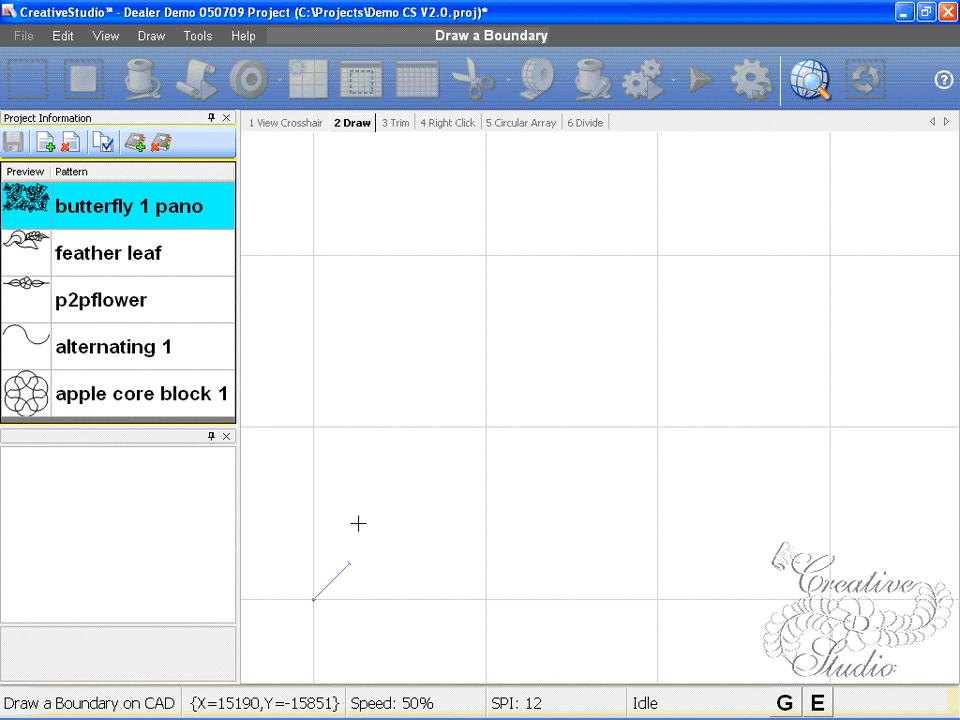
click(358, 530)
click(615, 528)
click(620, 266)
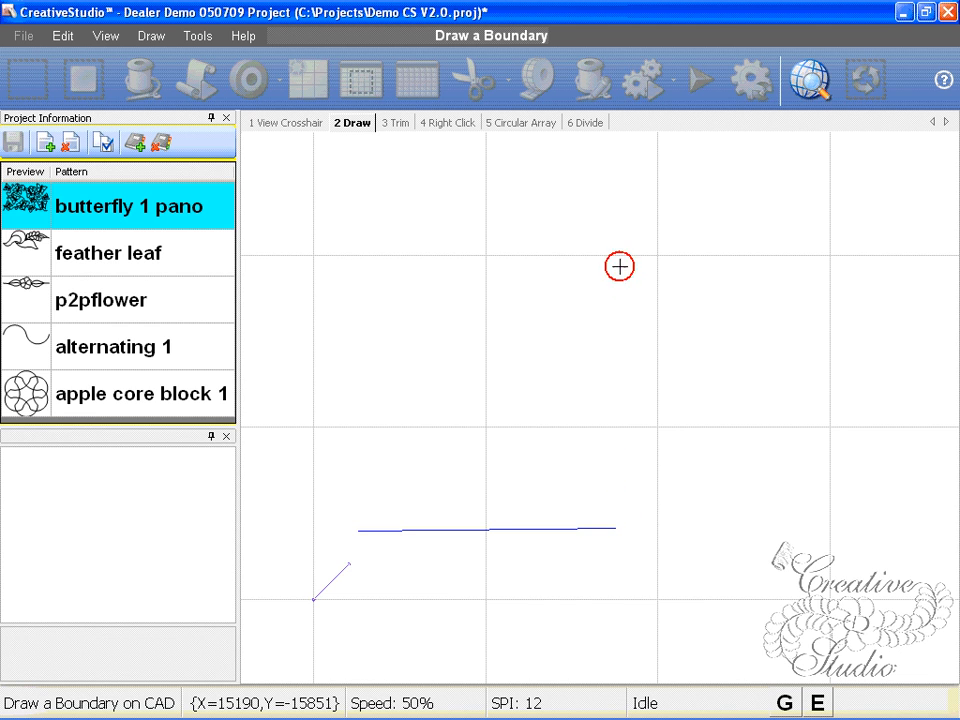
click(338, 263)
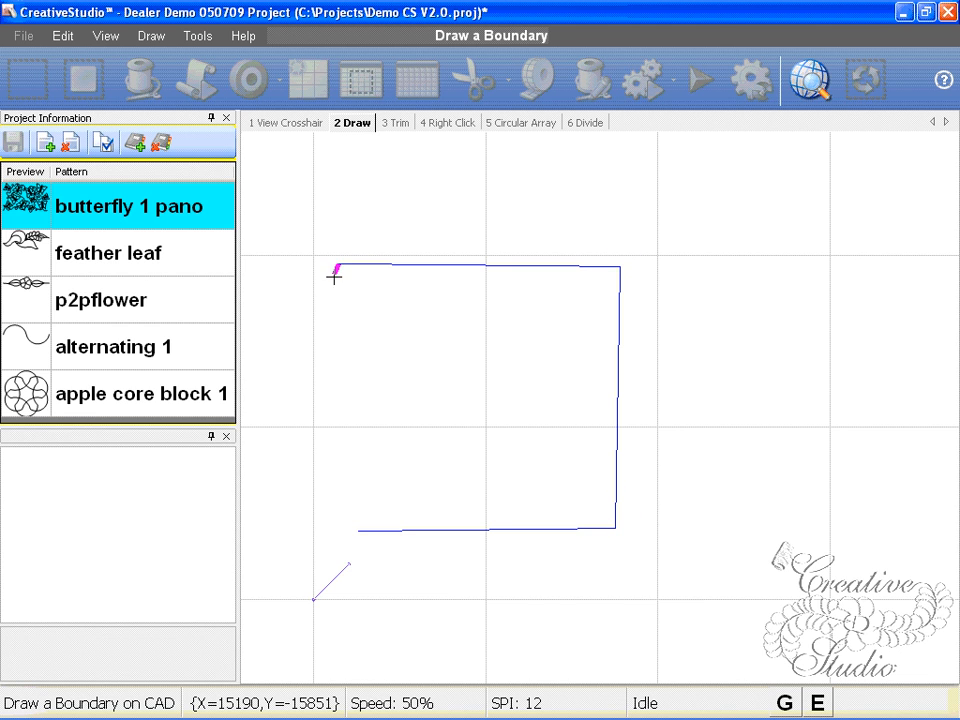
Step: Give the boundary a jagged, notched left side and close it back to its starting corner
click(354, 389)
click(360, 402)
click(334, 446)
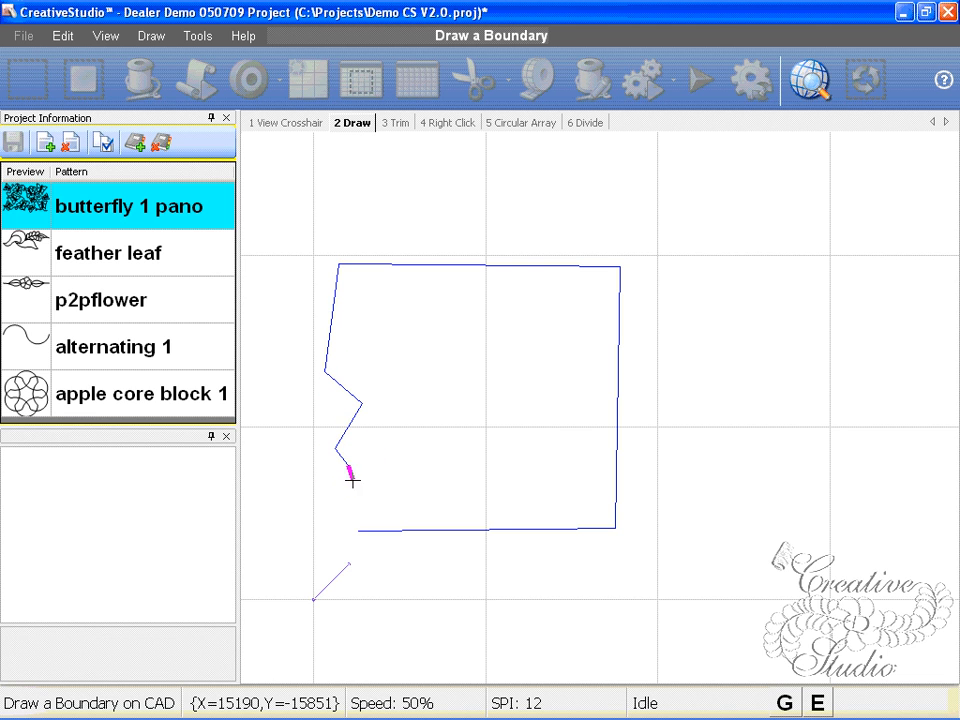
right_click(353, 480)
scroll(413, 485, down, 4)
Step: Draw a triangular boundary beside the notched one, close it, and end boundary drawing
drag(455, 491, 392, 496)
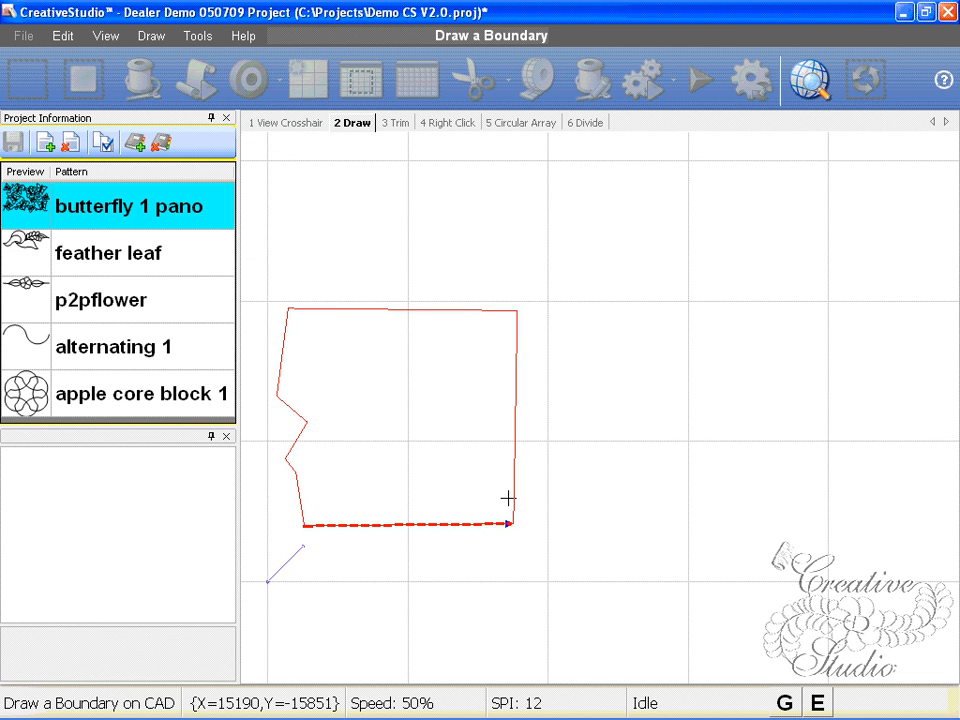
click(569, 526)
click(809, 531)
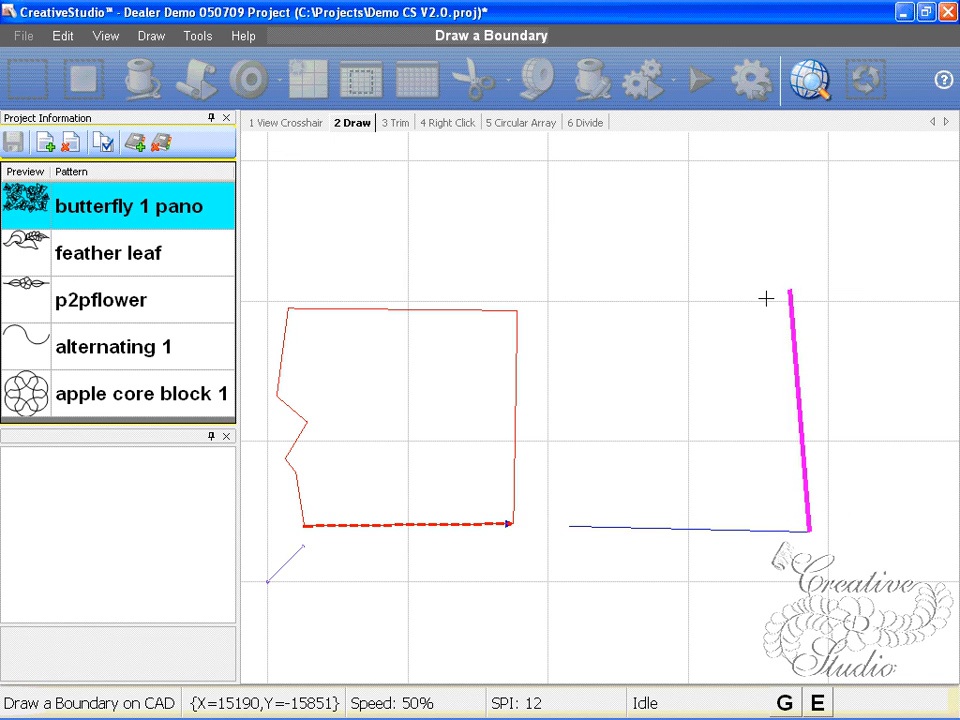
click(668, 278)
right_click(595, 455)
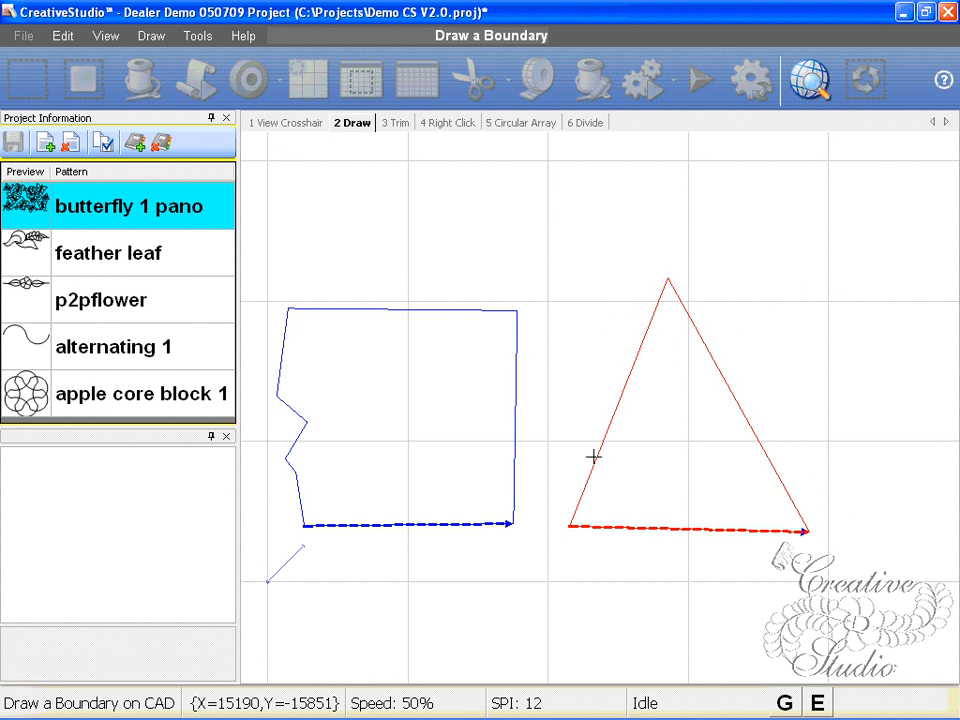
scroll(594, 458, down, 1)
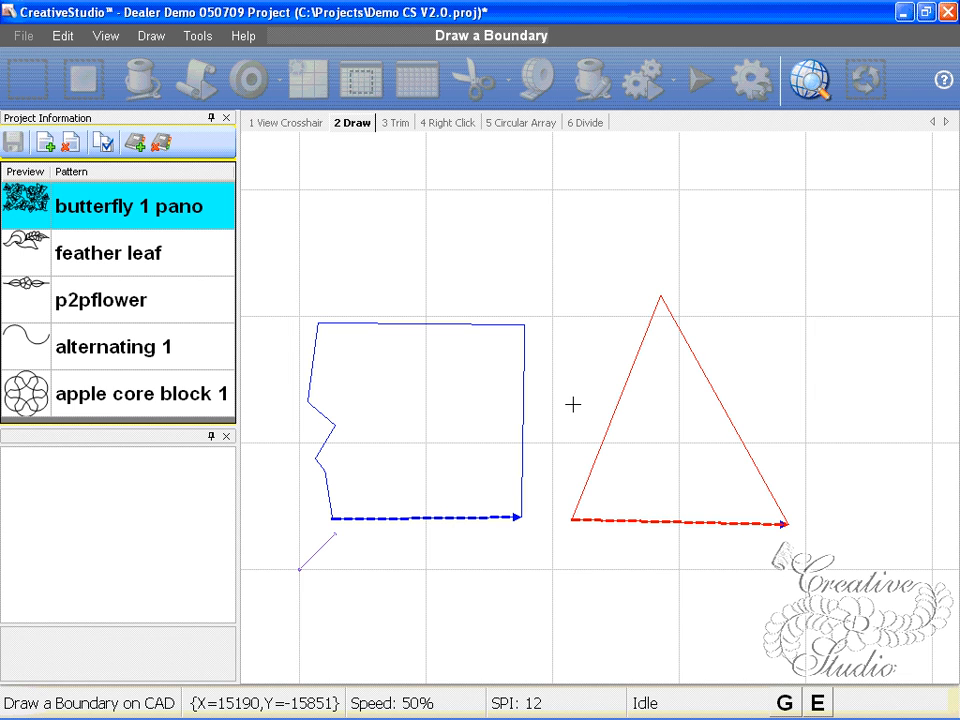
key(Escape)
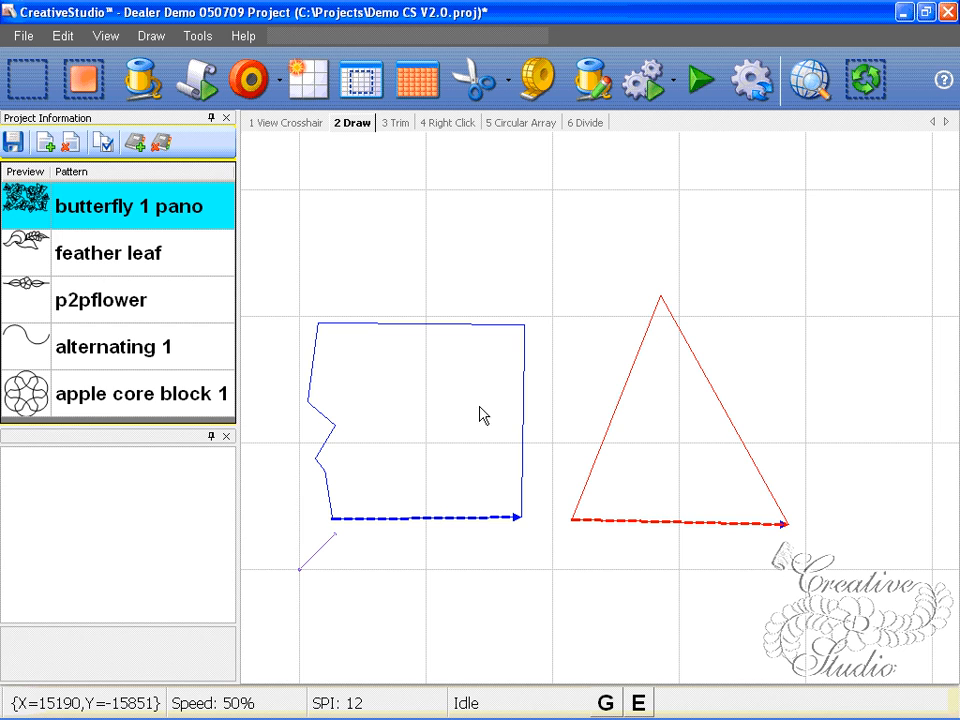
Step: Place the apple core block 1 pattern in both the notched boundary and the triangular boundary
click(408, 415)
click(28, 397)
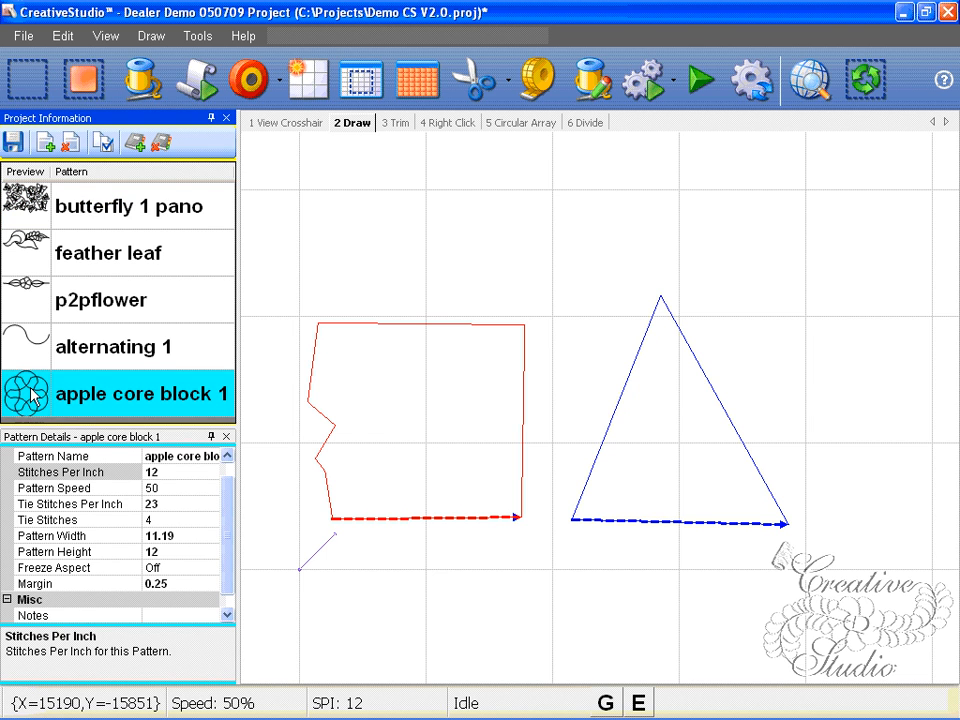
click(84, 80)
click(695, 464)
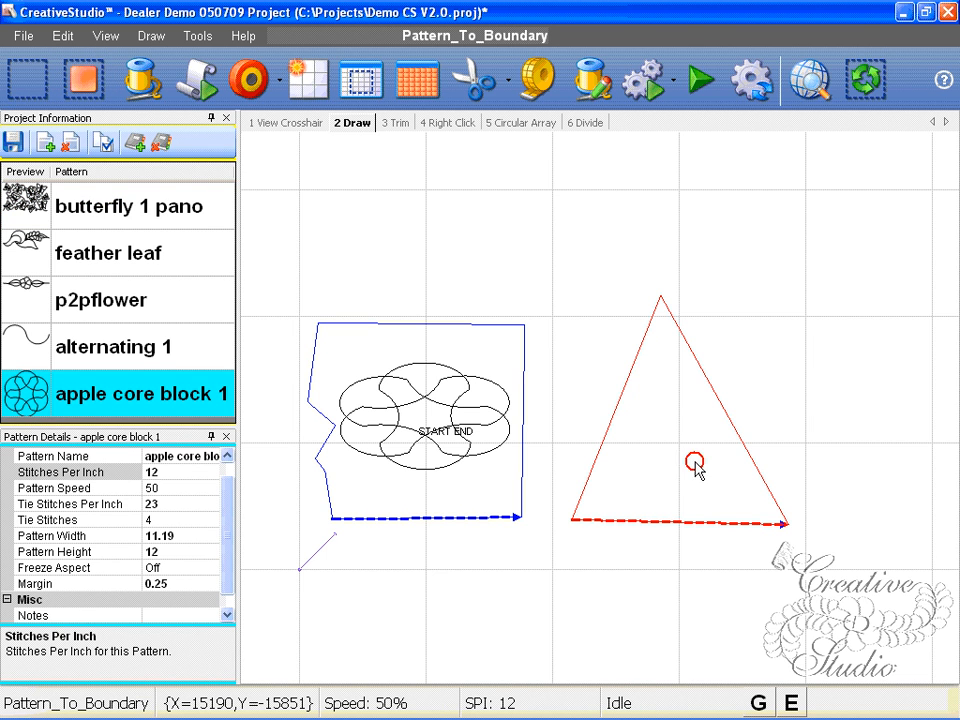
click(84, 80)
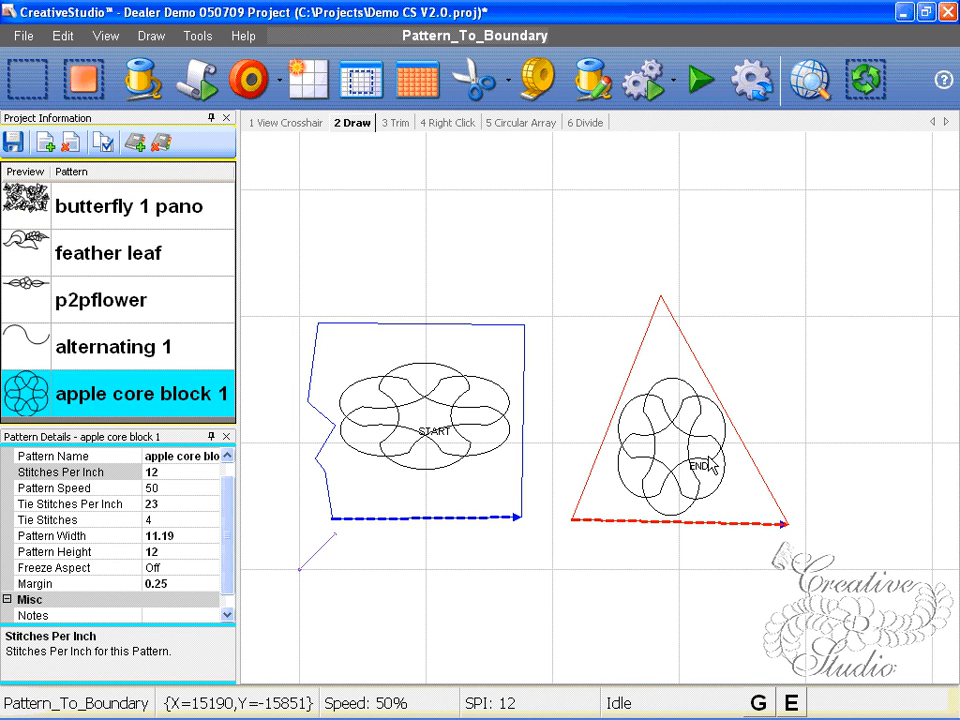
scroll(510, 546, down, 2)
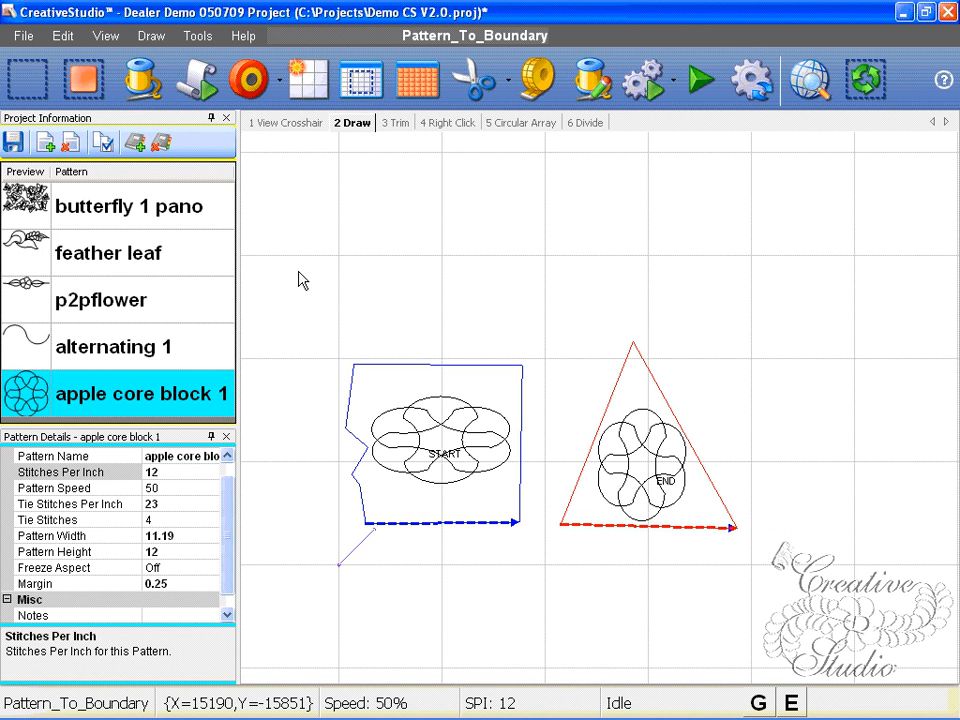
click(151, 36)
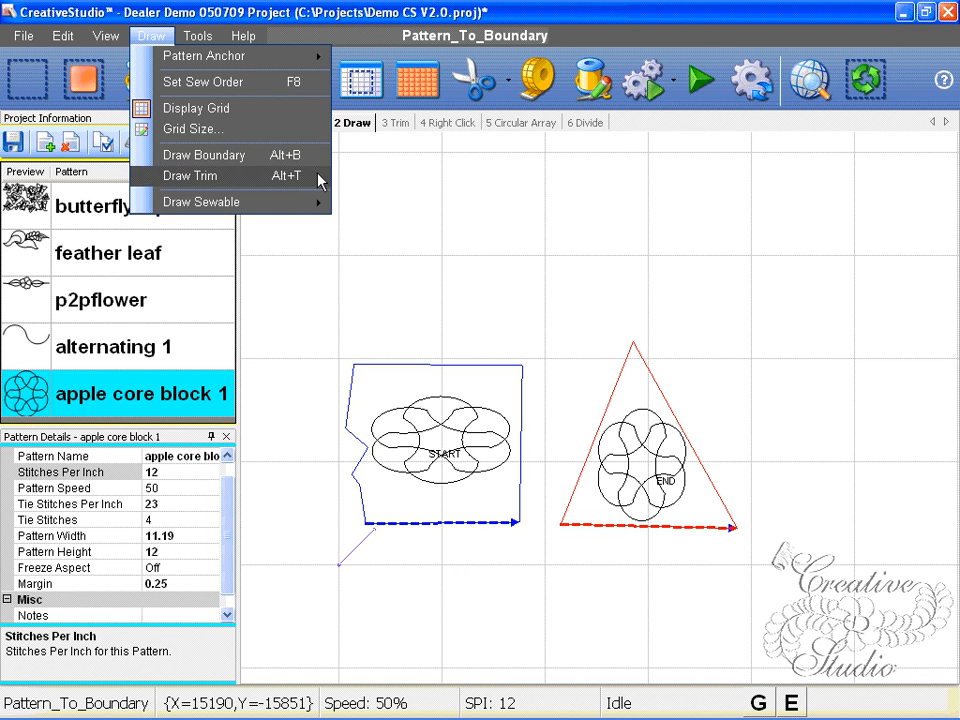
click(437, 297)
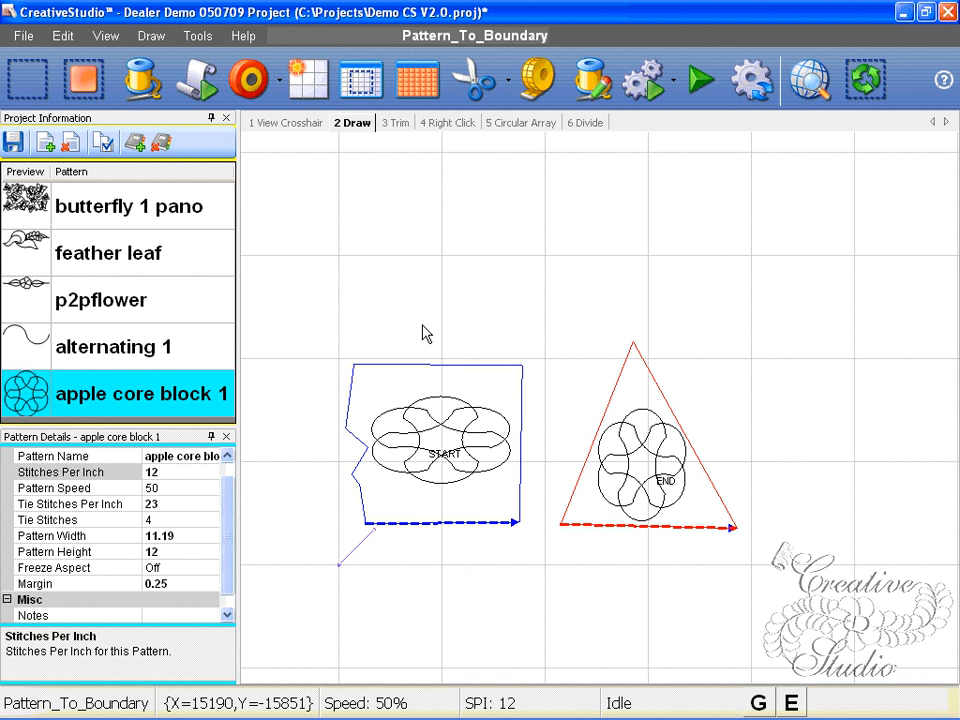
Step: Select the pattern in the notched boundary and draw the first unsnapped edges of a new boundary above it
click(440, 432)
scroll(432, 425, down, 1)
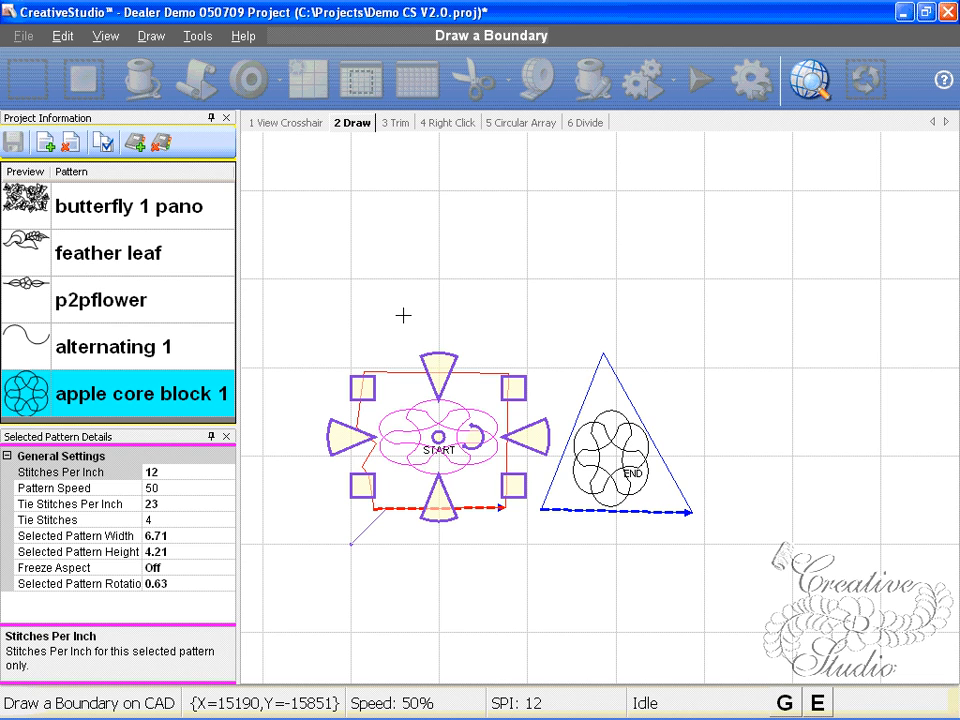
click(354, 331)
click(526, 335)
click(482, 248)
click(449, 221)
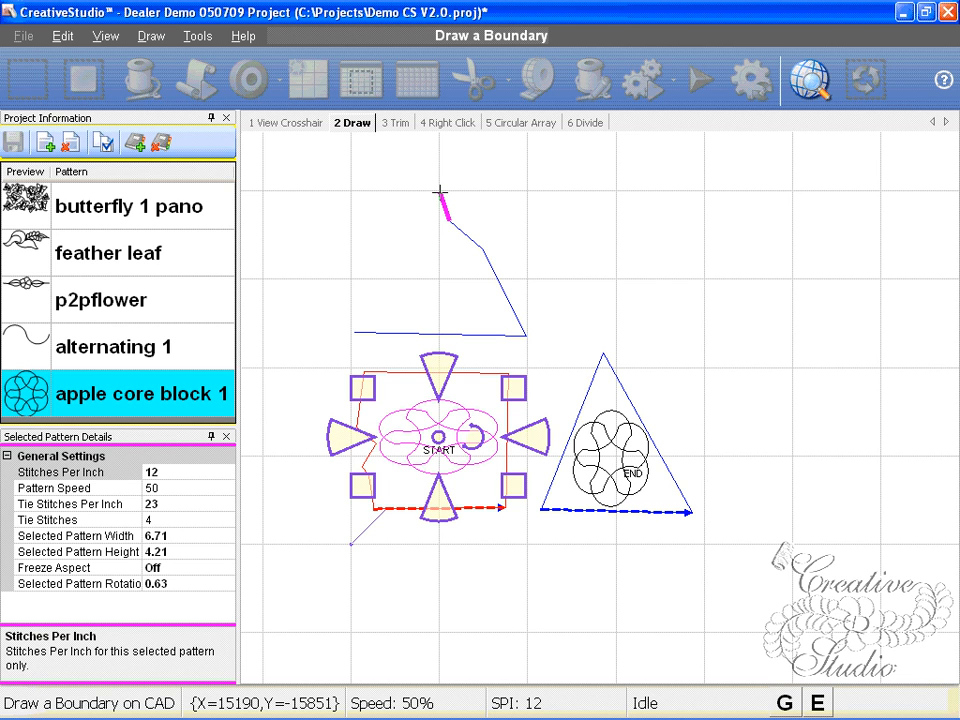
Step: Continue the new boundary with grid snapping, placing its remaining corners on grid intersections
key(g)
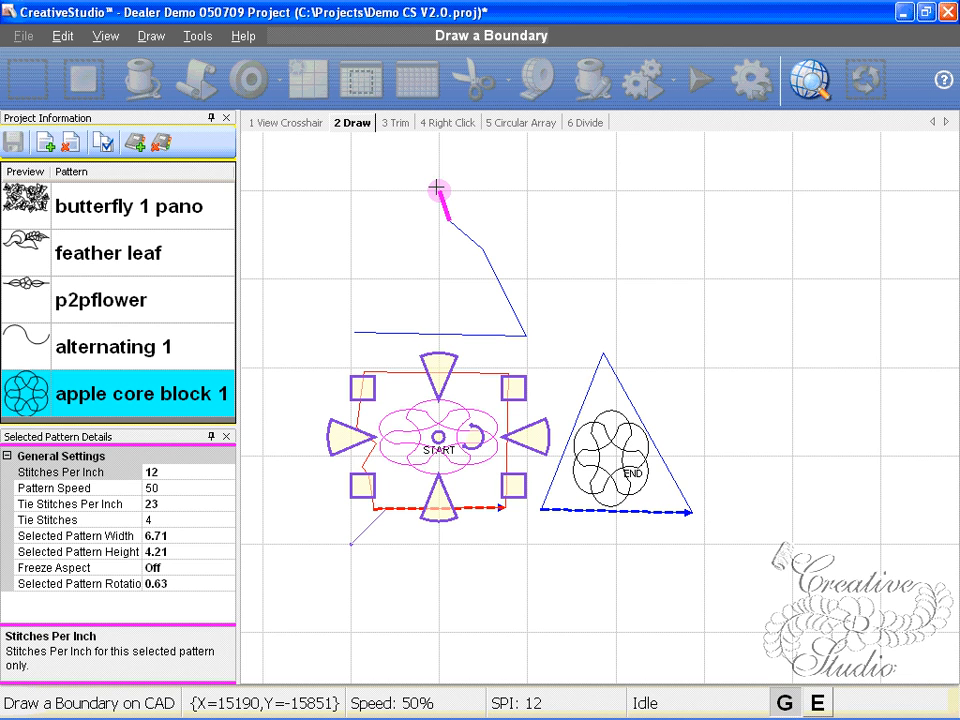
click(437, 188)
click(355, 269)
click(350, 190)
click(262, 190)
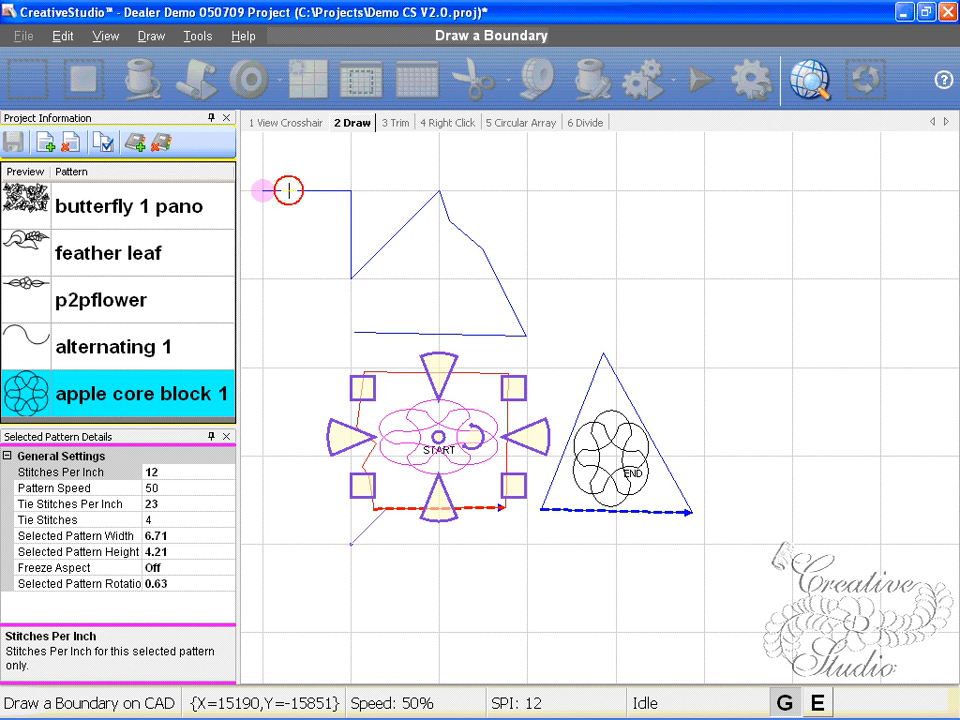
click(281, 356)
click(342, 350)
Step: Draw a closed square boundary one grid cell in size, to the right of the irregular boundary
click(512, 286)
click(587, 286)
click(597, 206)
click(526, 208)
right_click(529, 231)
Step: Draw a second one-cell square boundary snapped against the first square's right side, and end boundary drawing
click(581, 277)
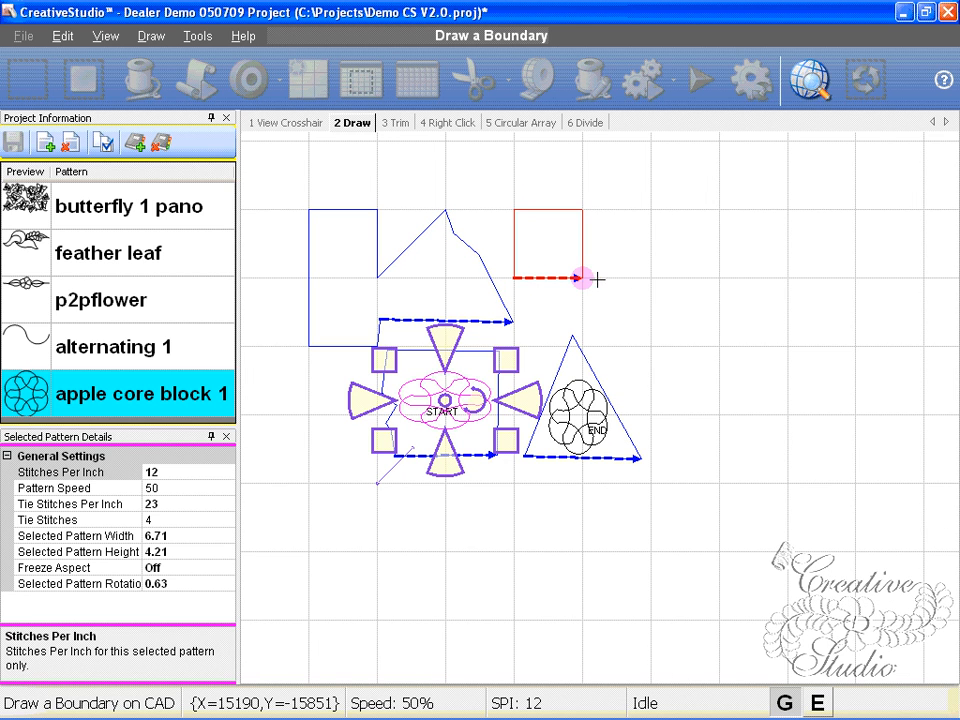
click(650, 278)
click(649, 208)
click(583, 212)
right_click(586, 216)
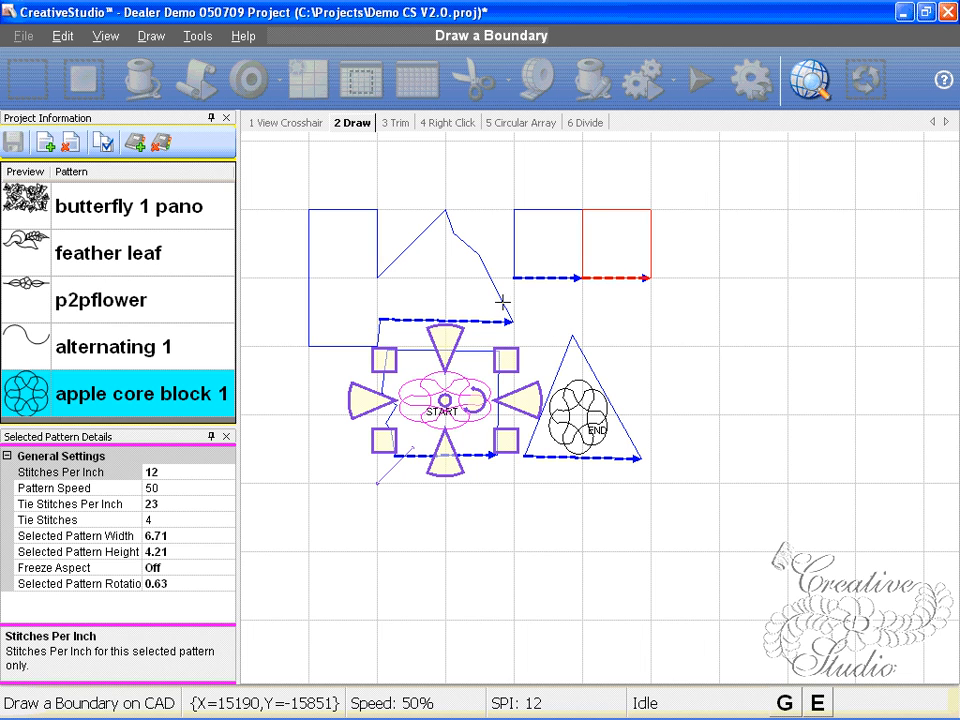
click(149, 36)
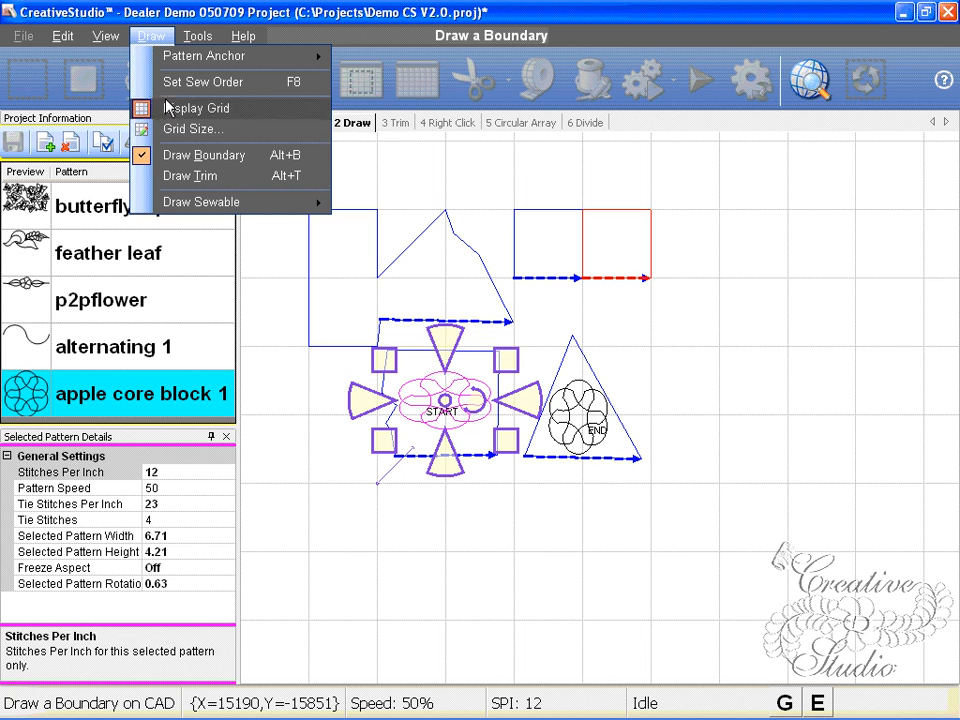
click(147, 158)
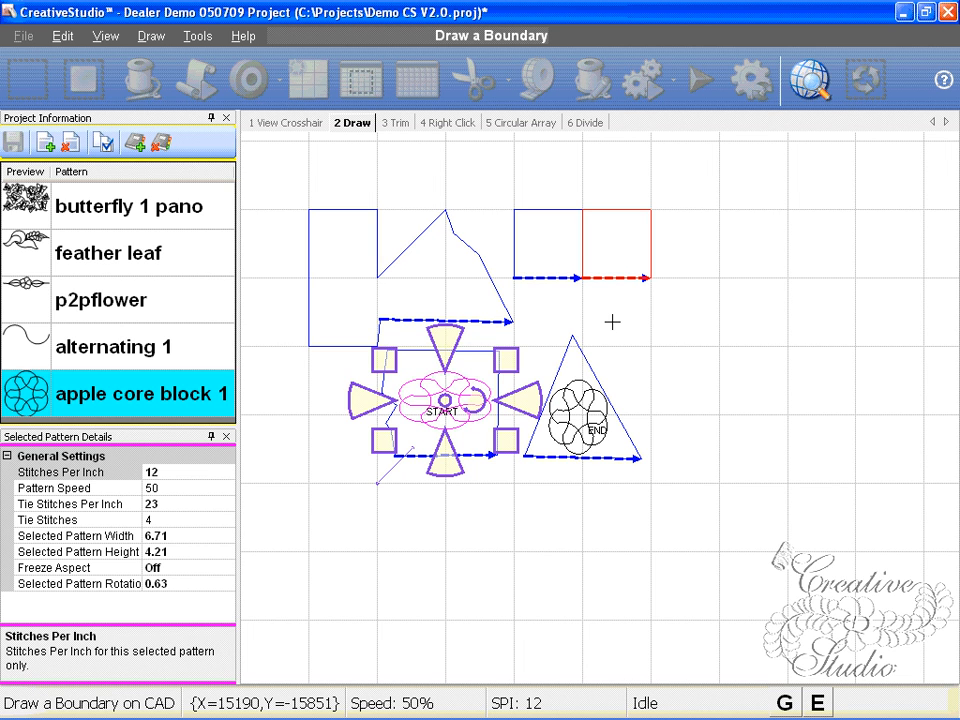
key(Escape)
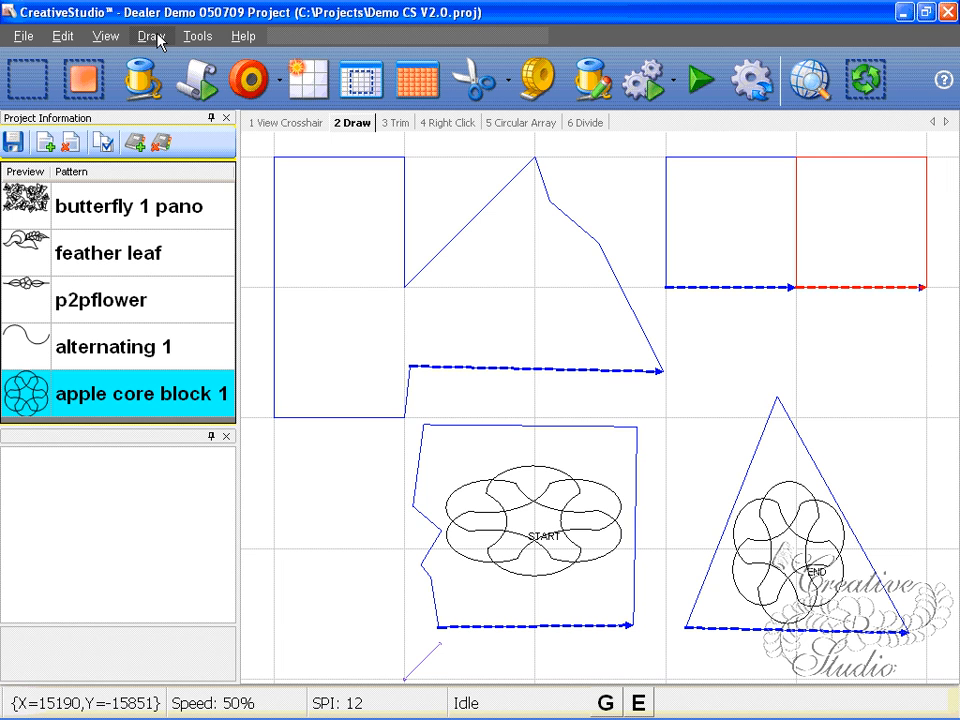
Step: Open the 3 Trim page at the floral block below the meander boundary
click(399, 123)
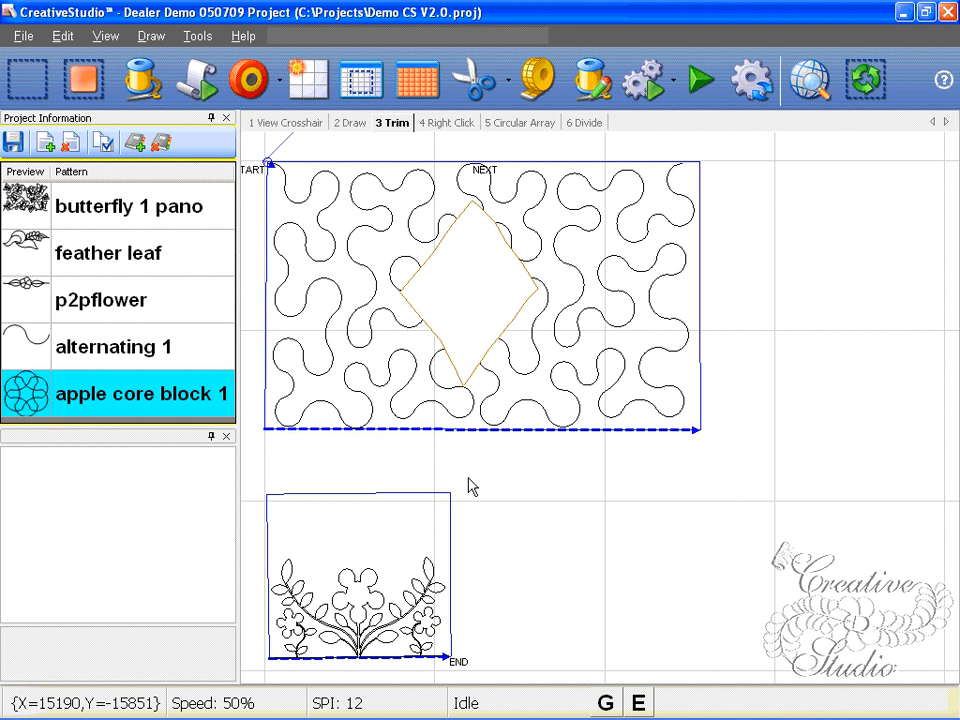
scroll(505, 506, up, 15)
drag(330, 568, 495, 467)
scroll(530, 515, up, 1)
scroll(490, 472, down, 1)
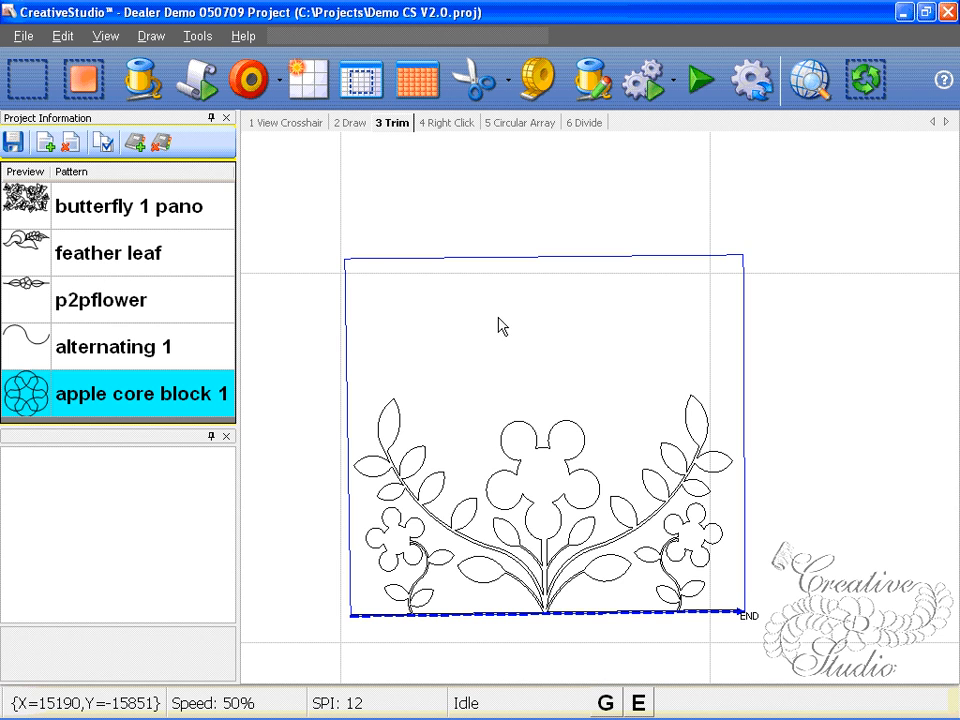
Step: Start a trim shape at the large flower's stem and outline the flower's right side and top
click(160, 40)
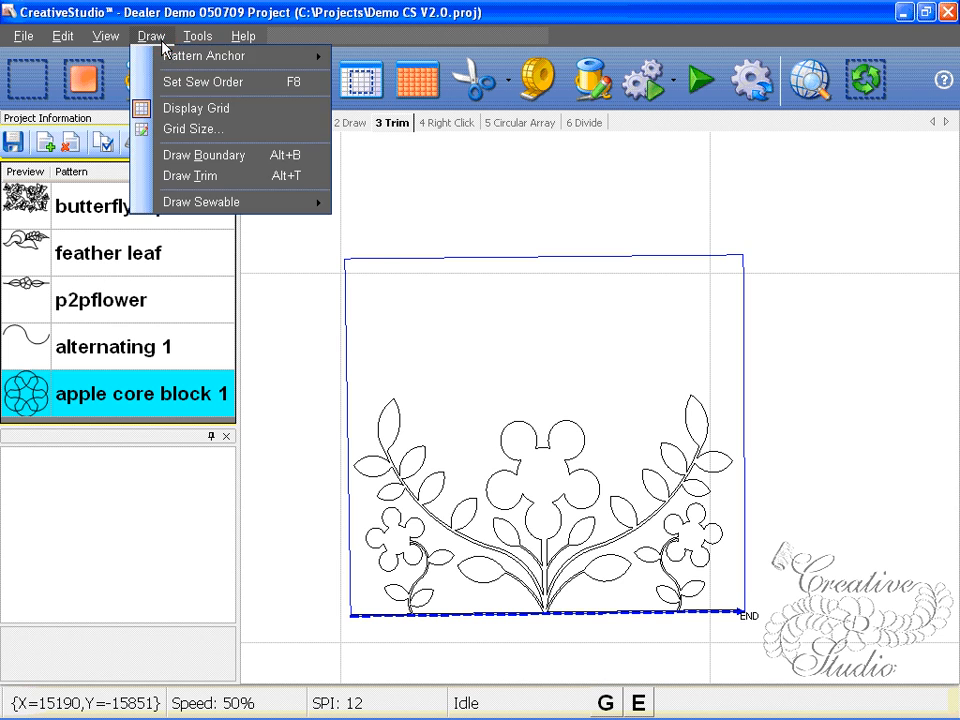
click(207, 185)
scroll(545, 520, up, 5)
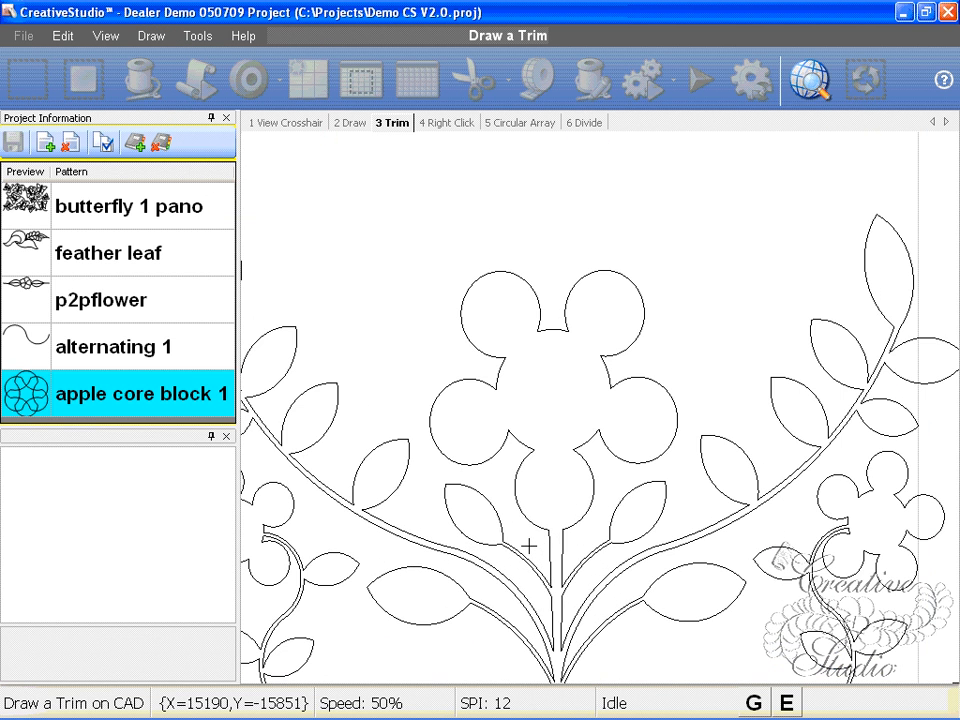
click(558, 590)
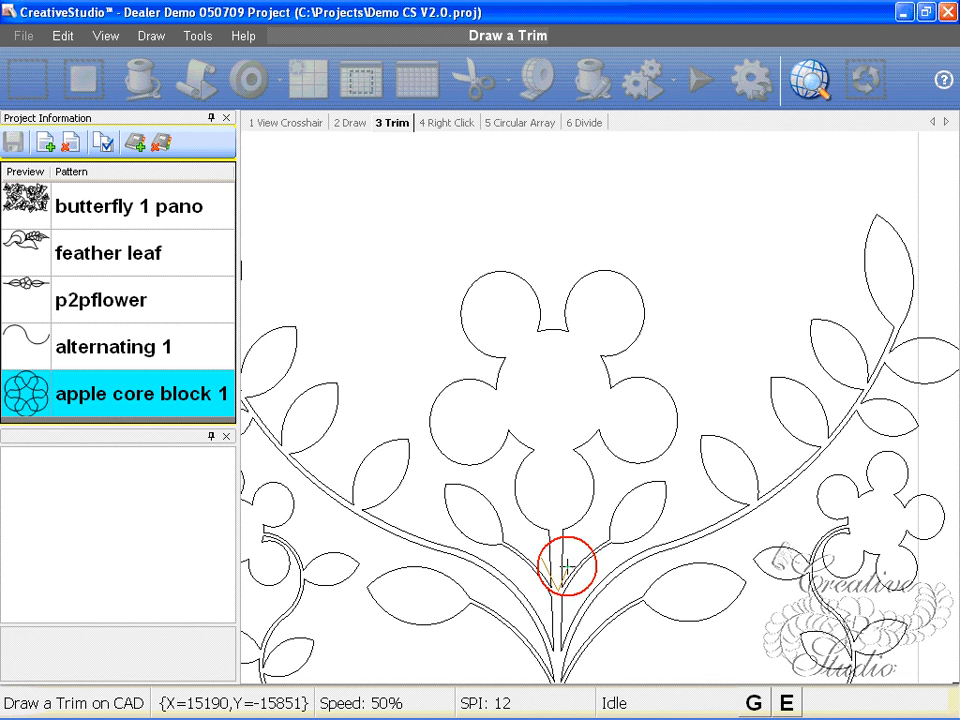
click(620, 486)
click(682, 460)
click(699, 348)
click(548, 235)
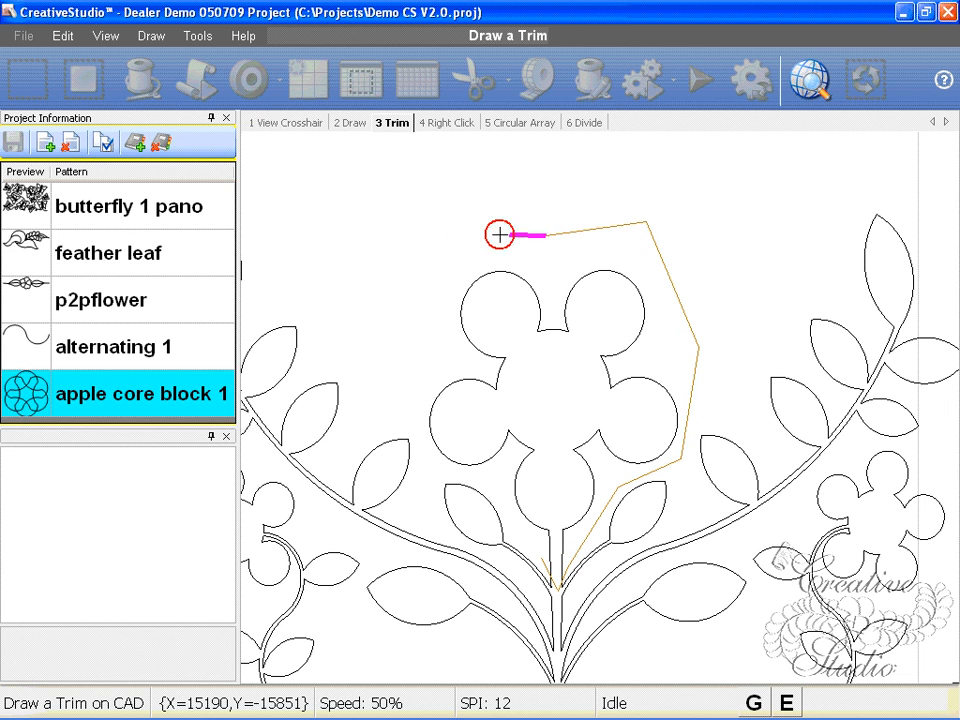
Step: Continue the trim down the large flower's left side and close it at the stem
click(450, 235)
click(407, 340)
click(418, 443)
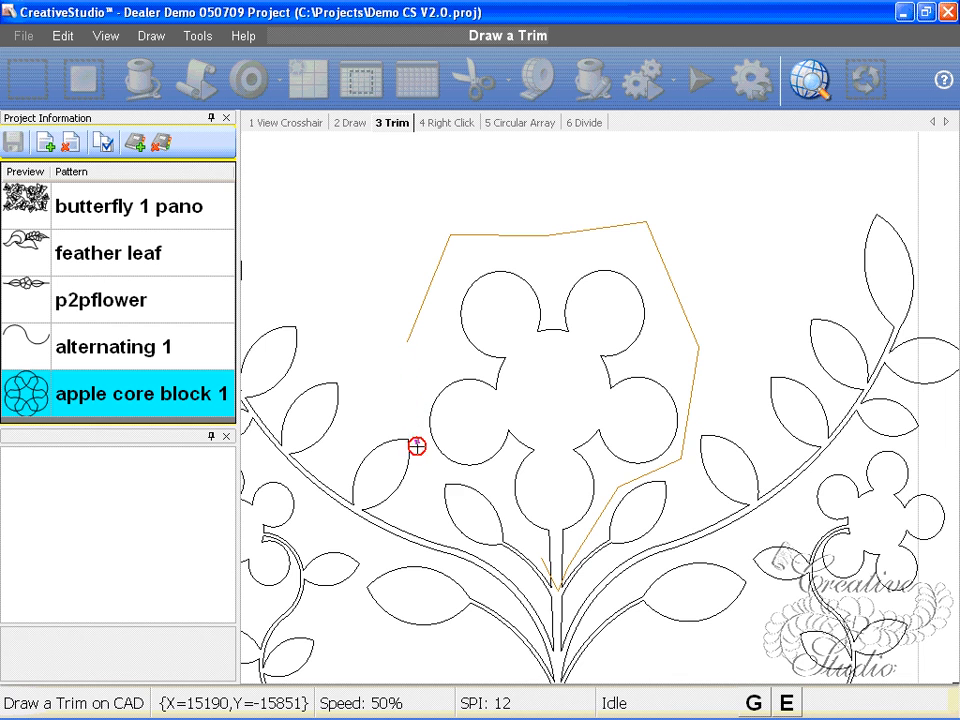
click(451, 475)
click(495, 489)
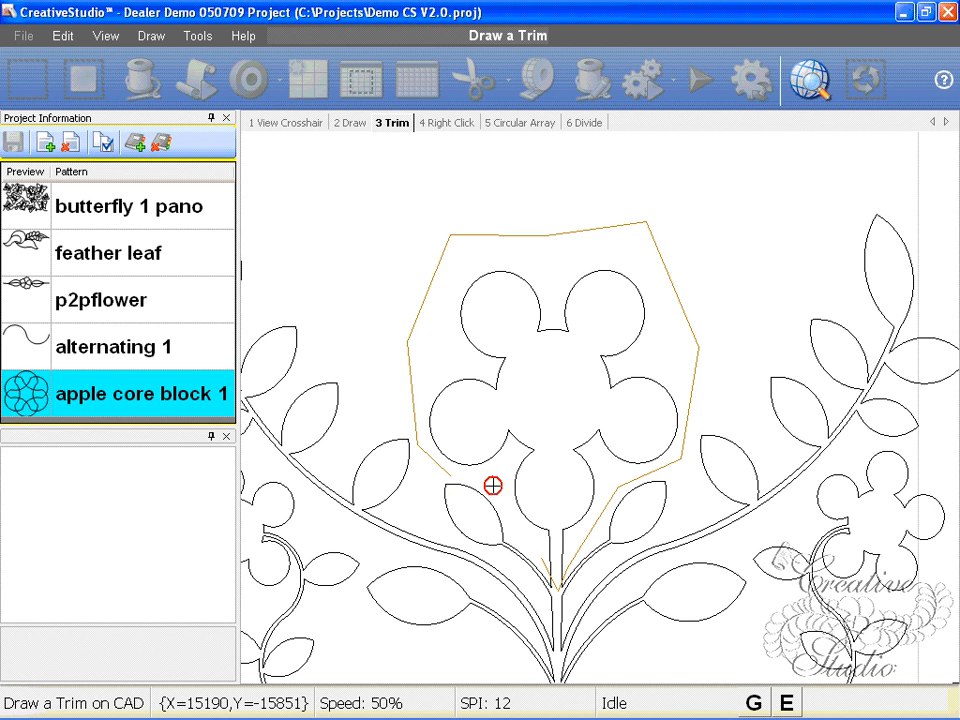
click(522, 530)
right_click(526, 532)
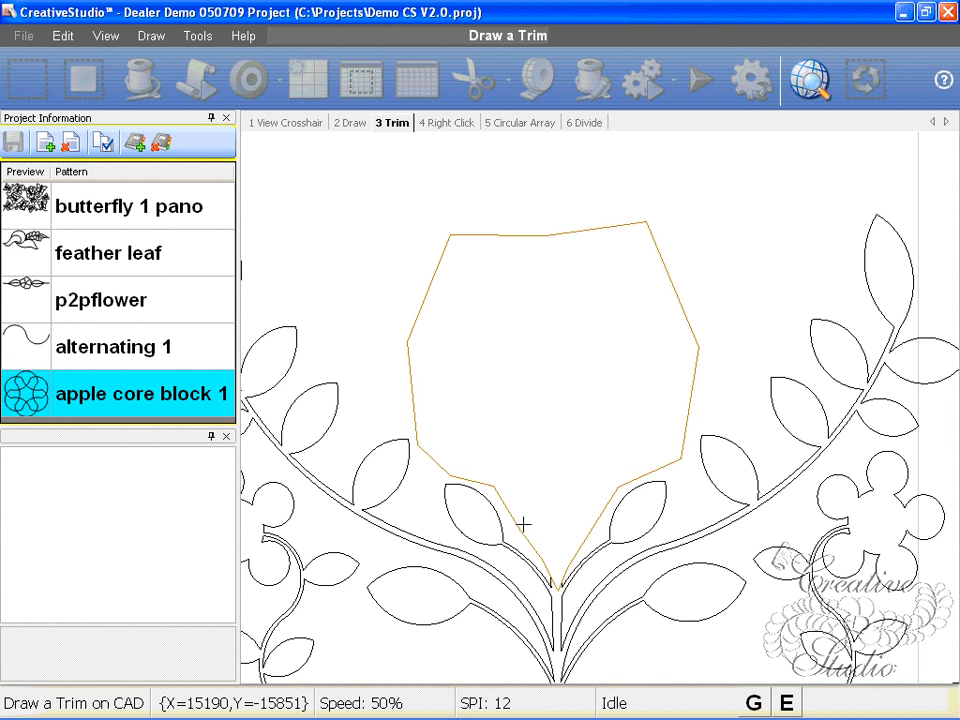
Step: Draw a diamond-shaped trim in the middle of the meander pattern
scroll(524, 525, down, 5)
scroll(564, 483, down, 1)
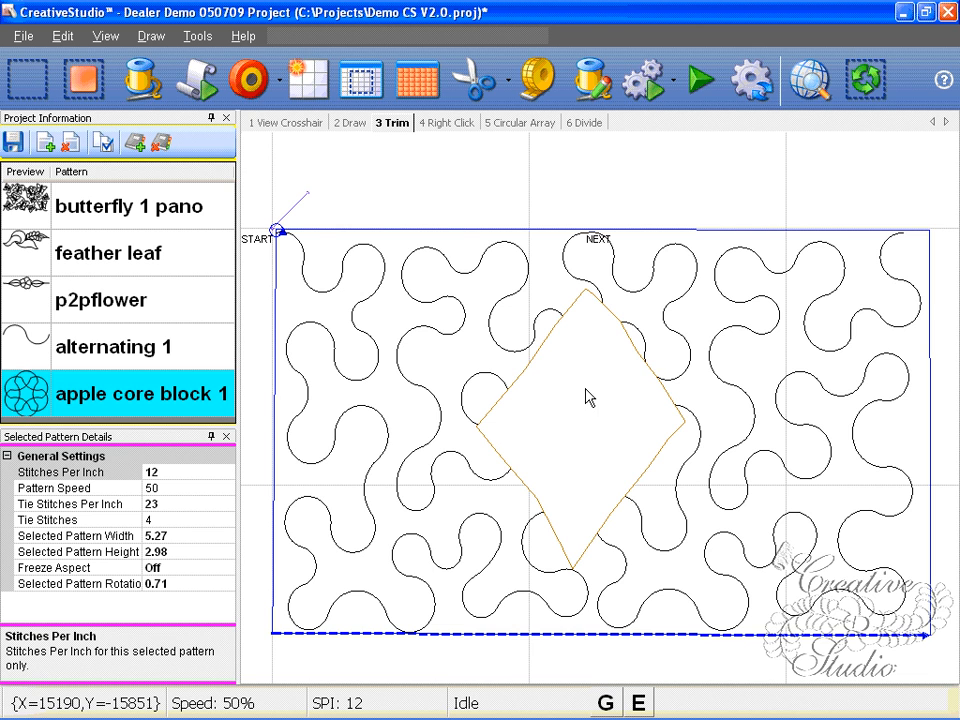
scroll(545, 430, up, 1)
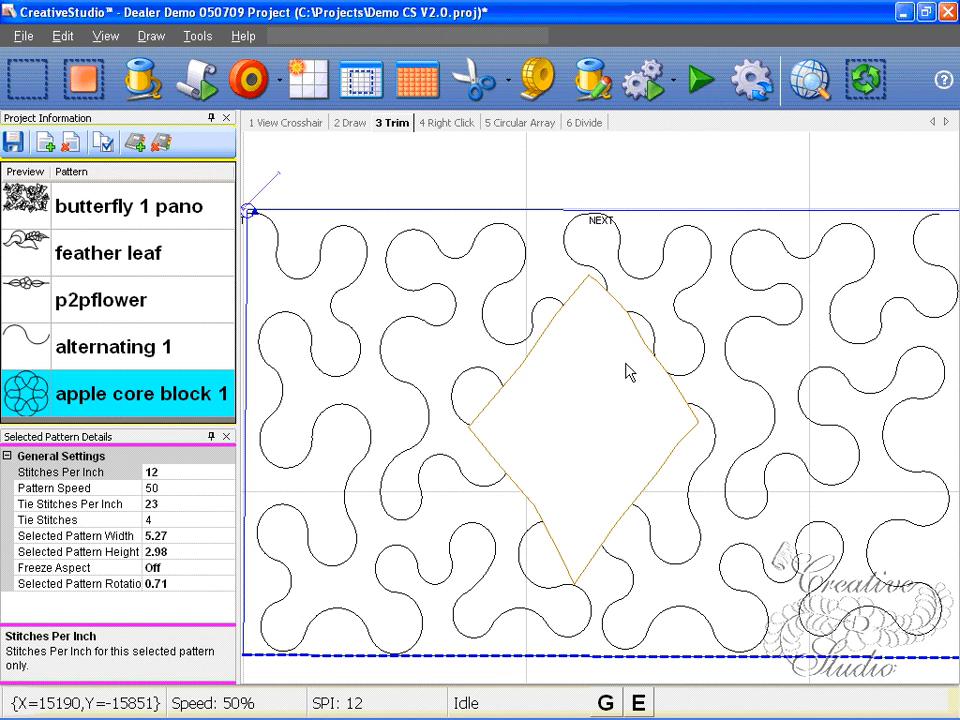
scroll(530, 428, down, 1)
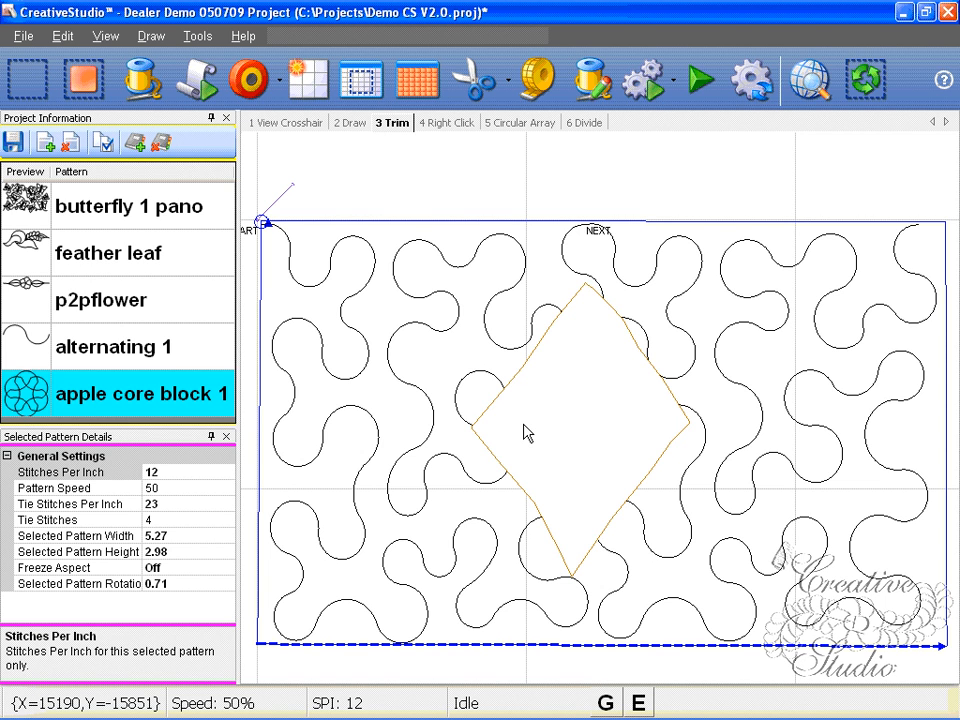
Step: Start a second trim overlapping the diamond, outlining the meander loop beside its left edge
right_click(523, 424)
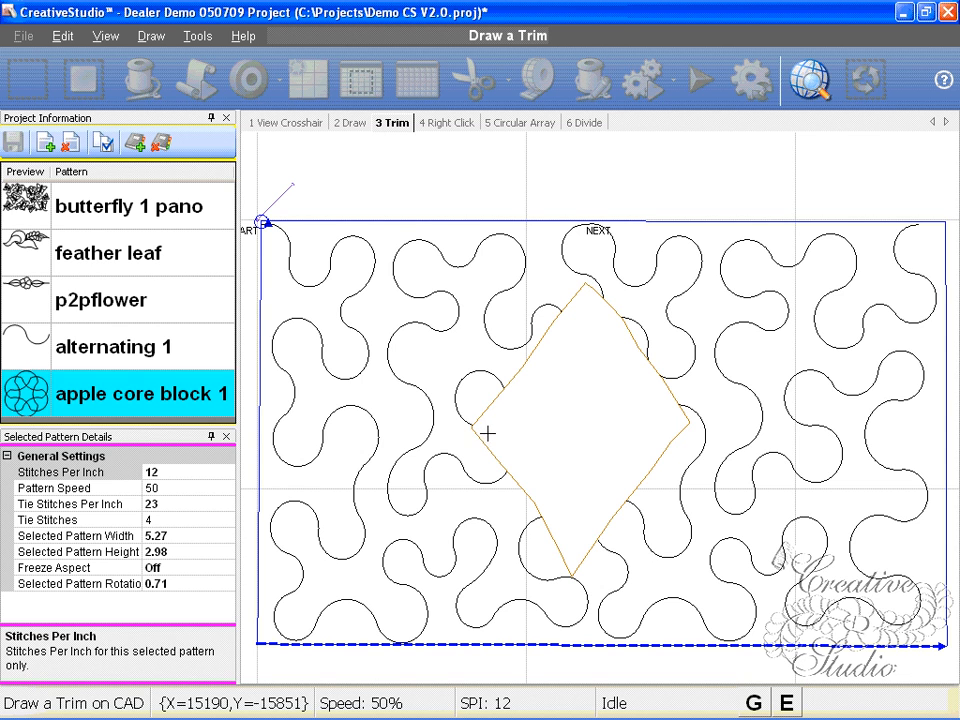
click(486, 434)
click(456, 428)
click(444, 389)
click(452, 362)
click(500, 356)
click(514, 377)
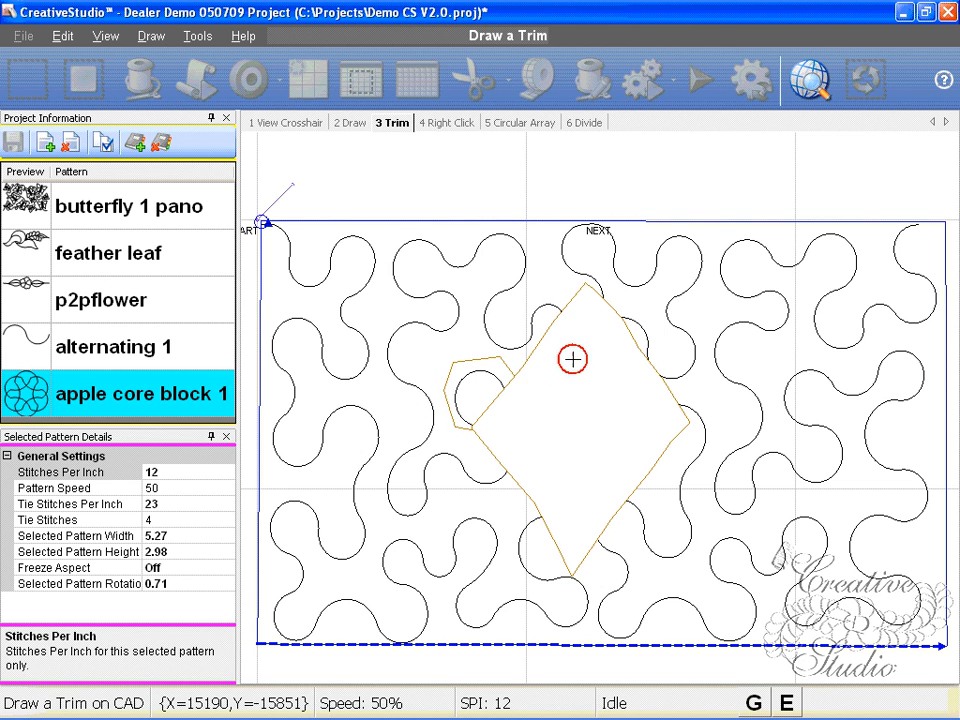
Step: Continue the second trim across the diamond and around the loop at its upper right, close it, and end trim drawing
click(659, 323)
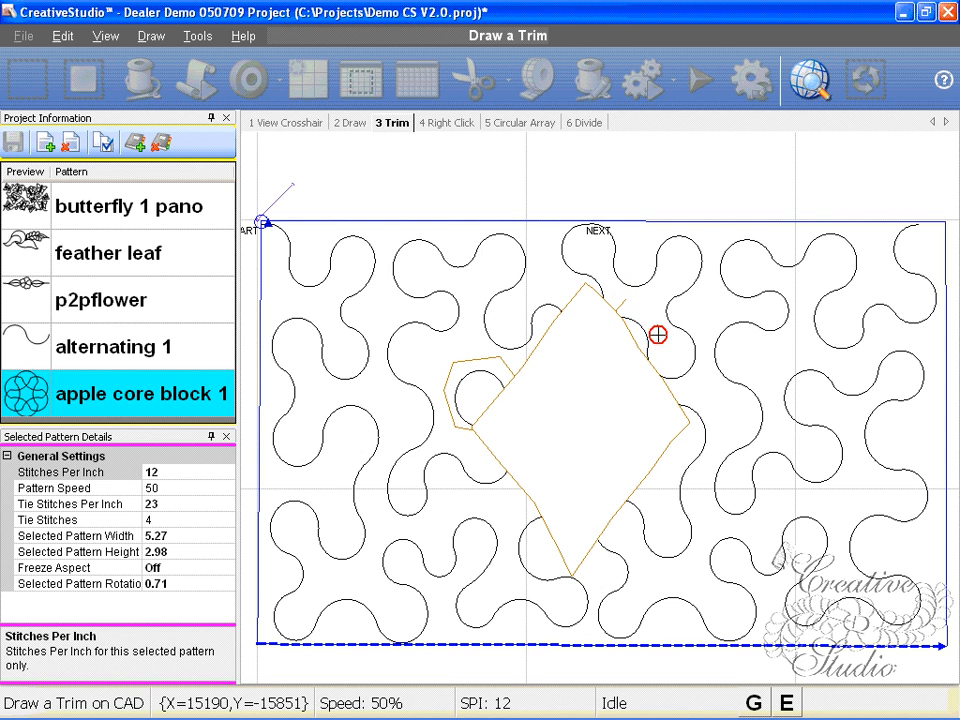
click(657, 365)
click(624, 401)
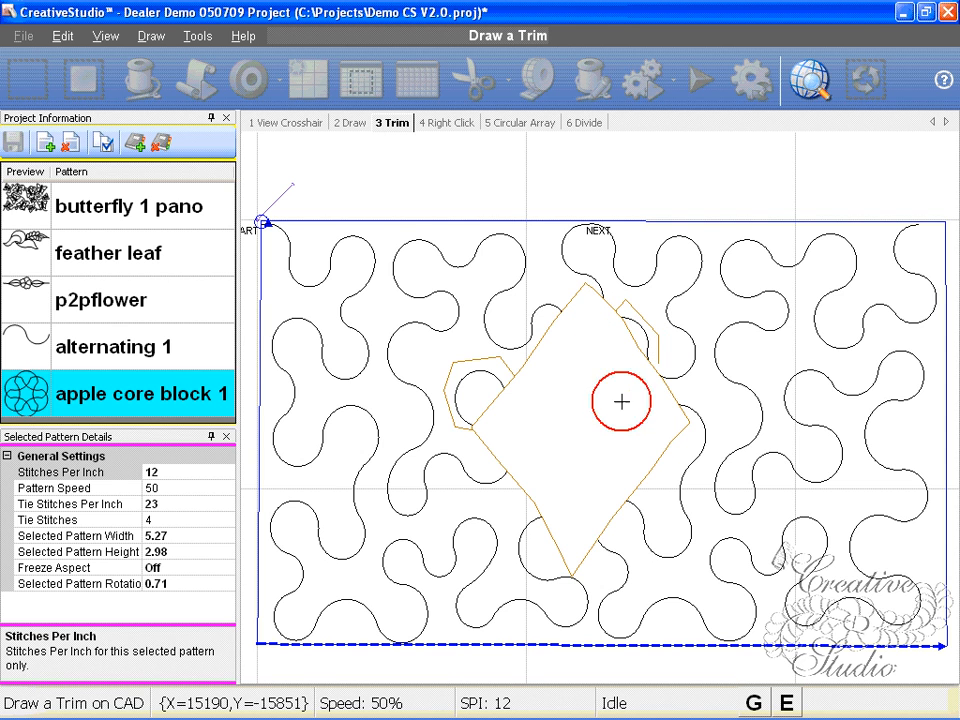
click(516, 445)
click(491, 437)
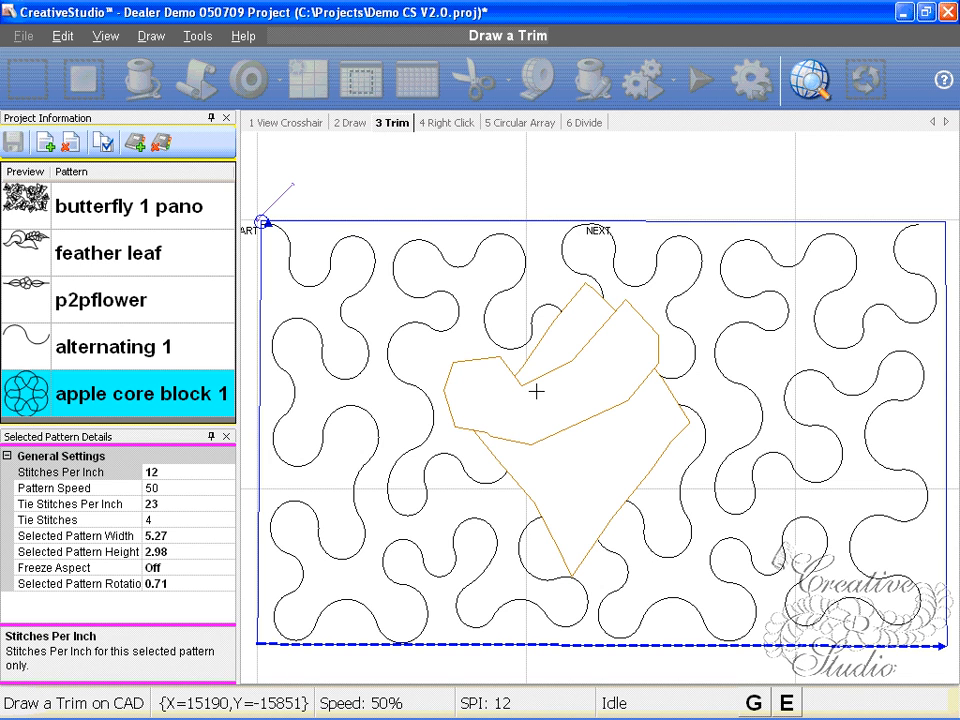
key(Escape)
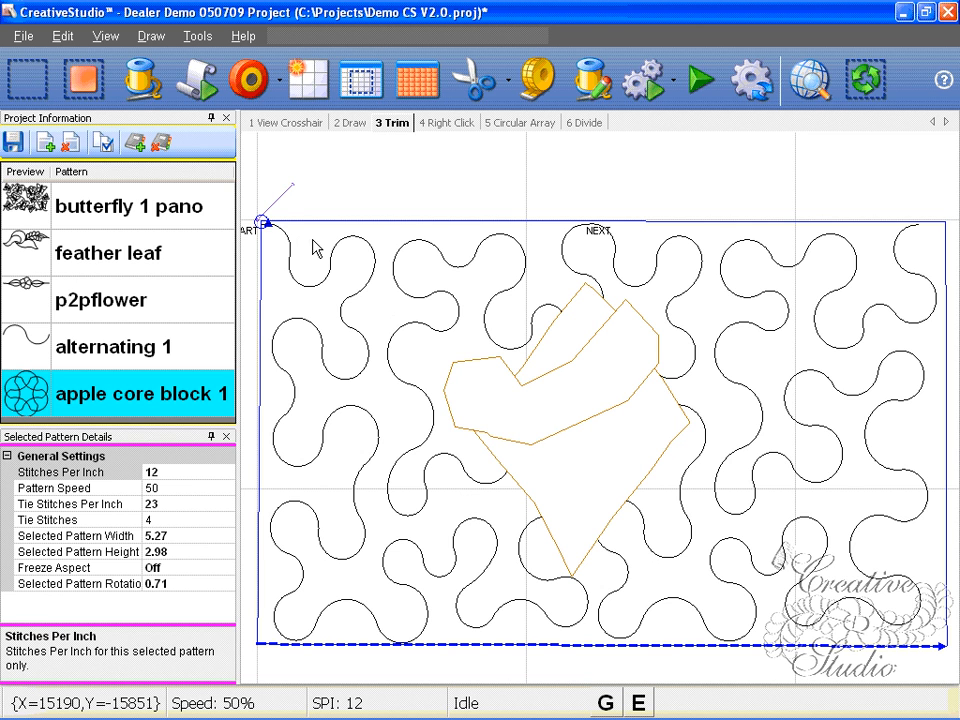
Step: Start quilting the trimmed meander pattern with the bobbin thread pulled up, and stop stitching, cancelling the thread break
click(140, 80)
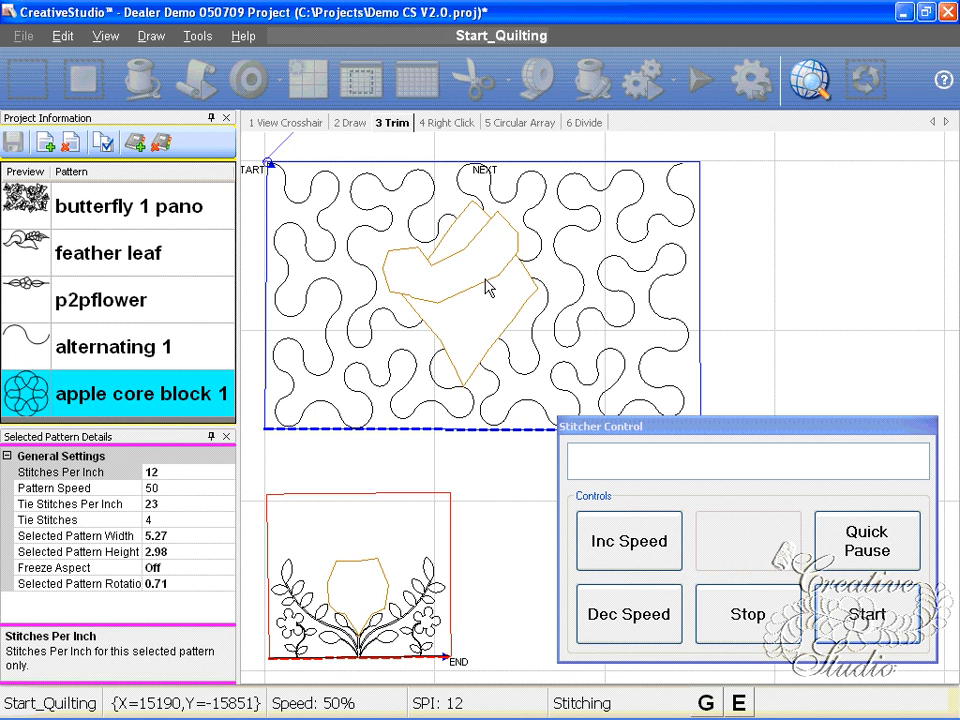
click(900, 640)
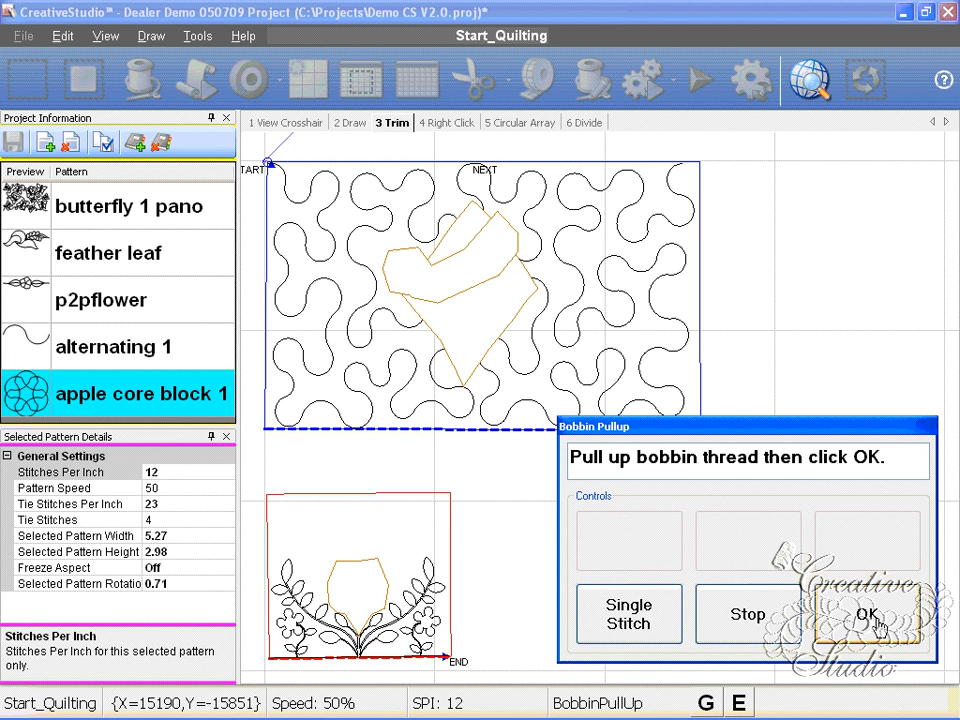
click(878, 625)
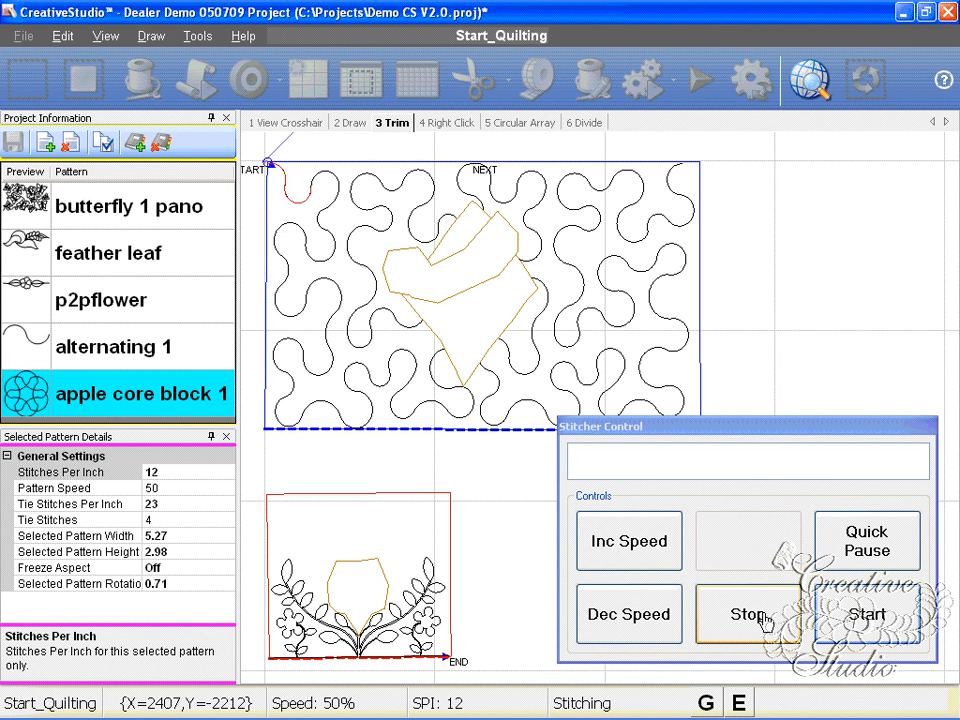
click(763, 621)
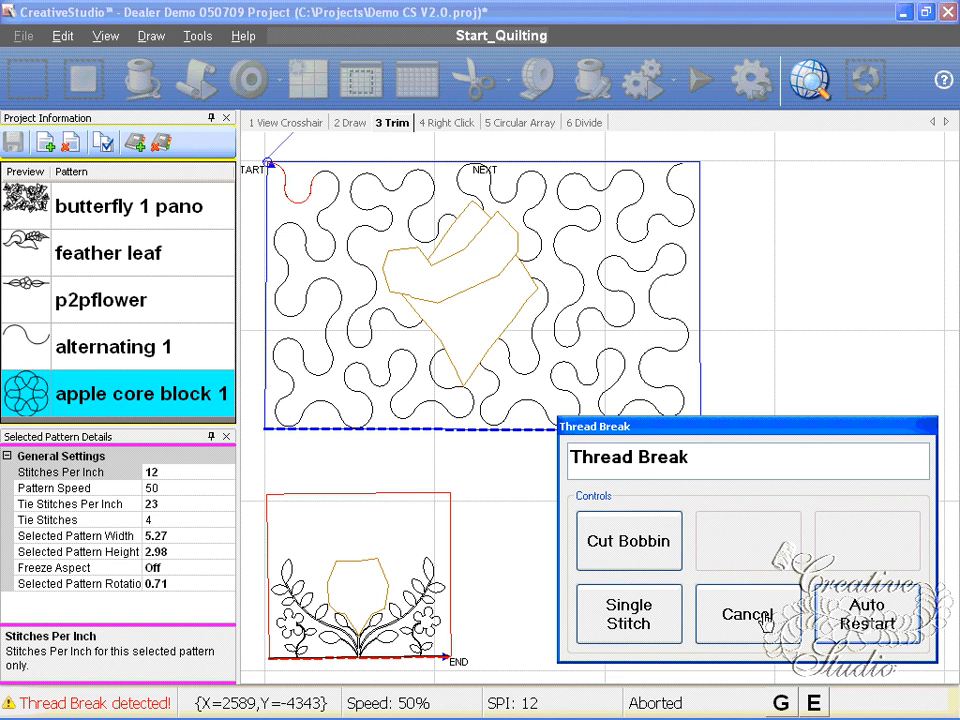
click(765, 620)
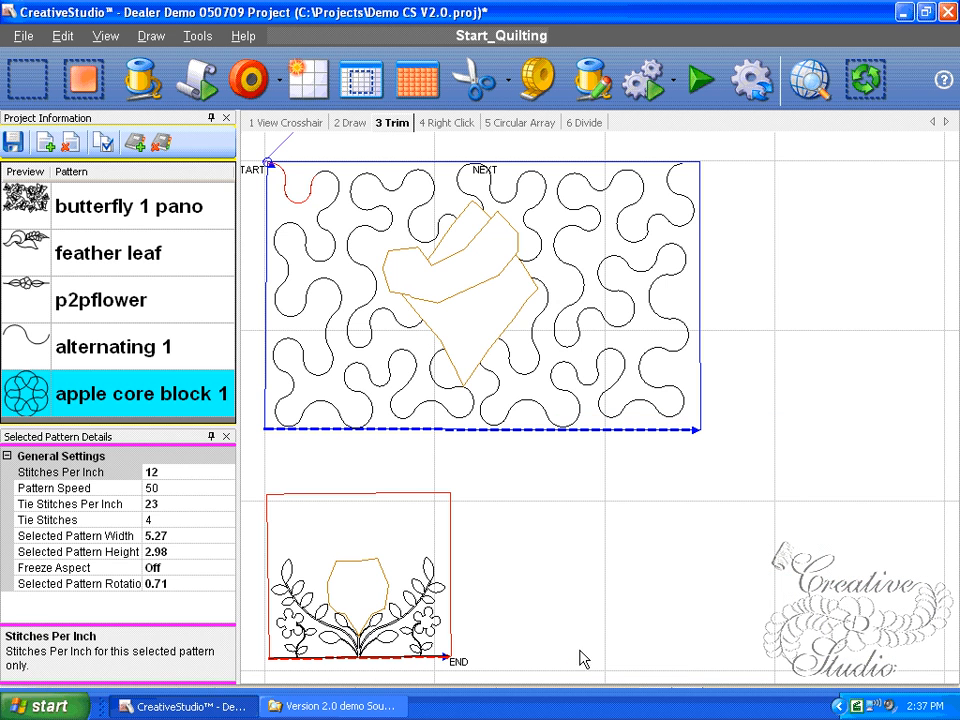
Step: Open the 2 Draw page with the square and irregular boundaries
click(353, 123)
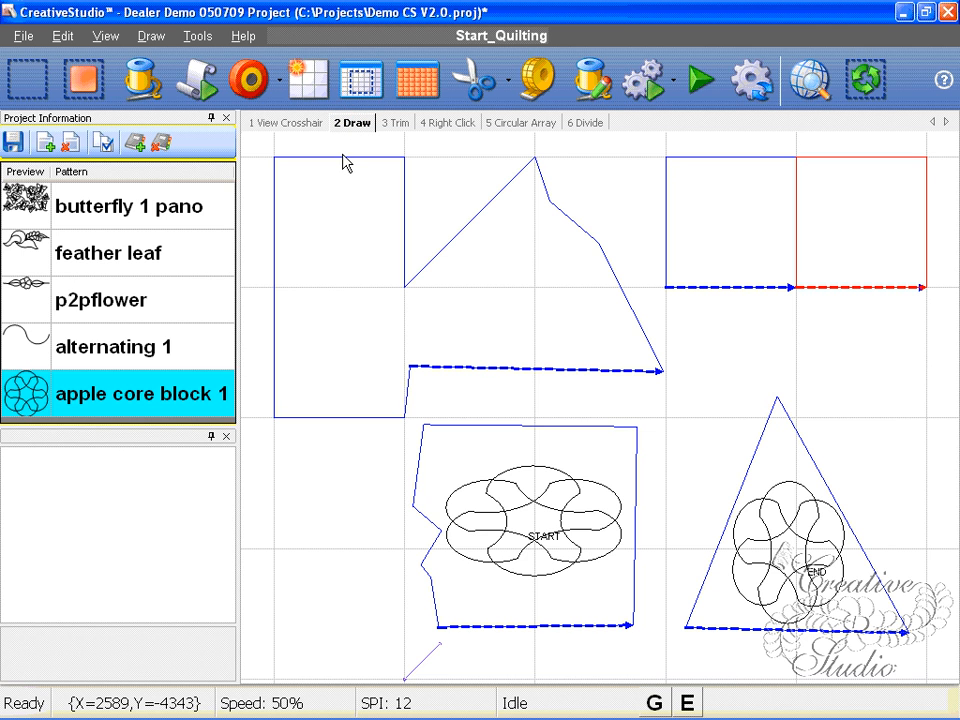
scroll(370, 280, down, 1)
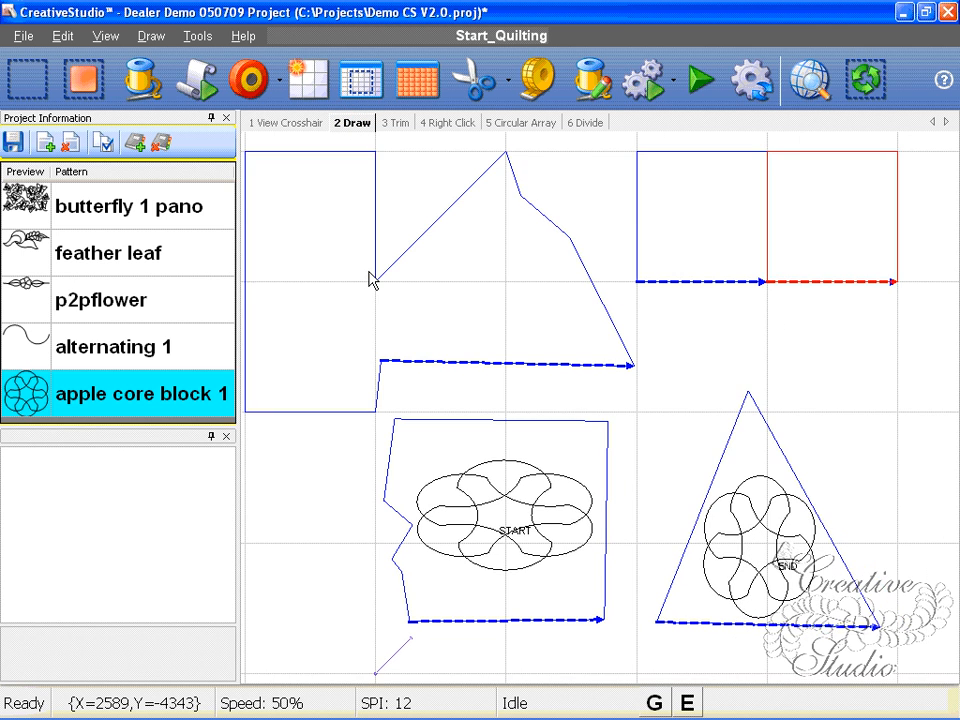
click(279, 84)
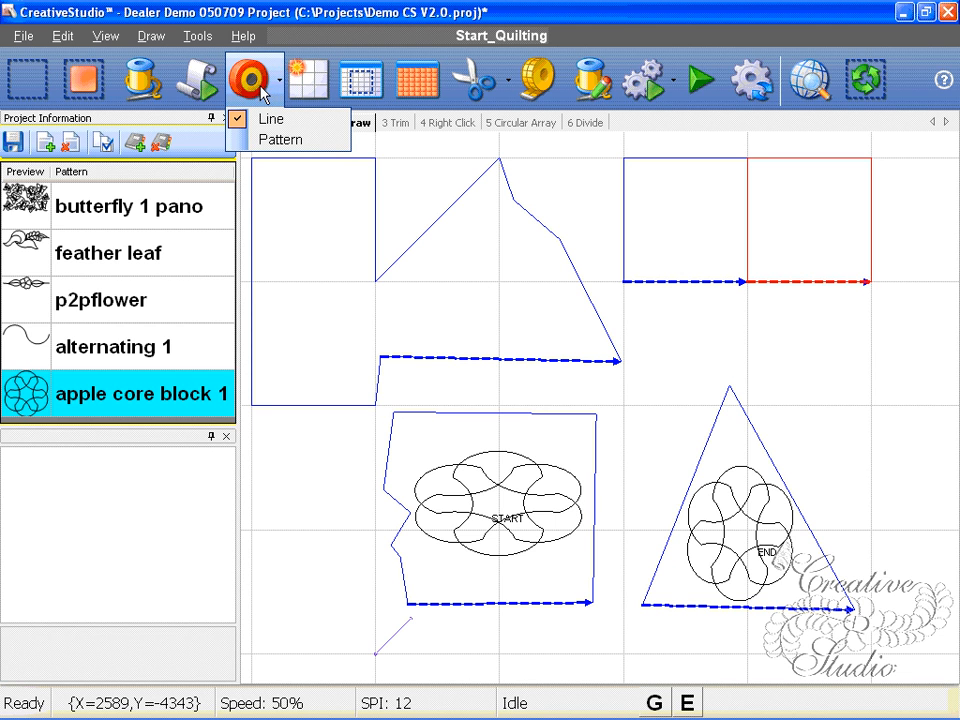
scroll(484, 430, down, 1)
drag(484, 430, 500, 440)
scroll(491, 450, down, 1)
drag(569, 414, 538, 458)
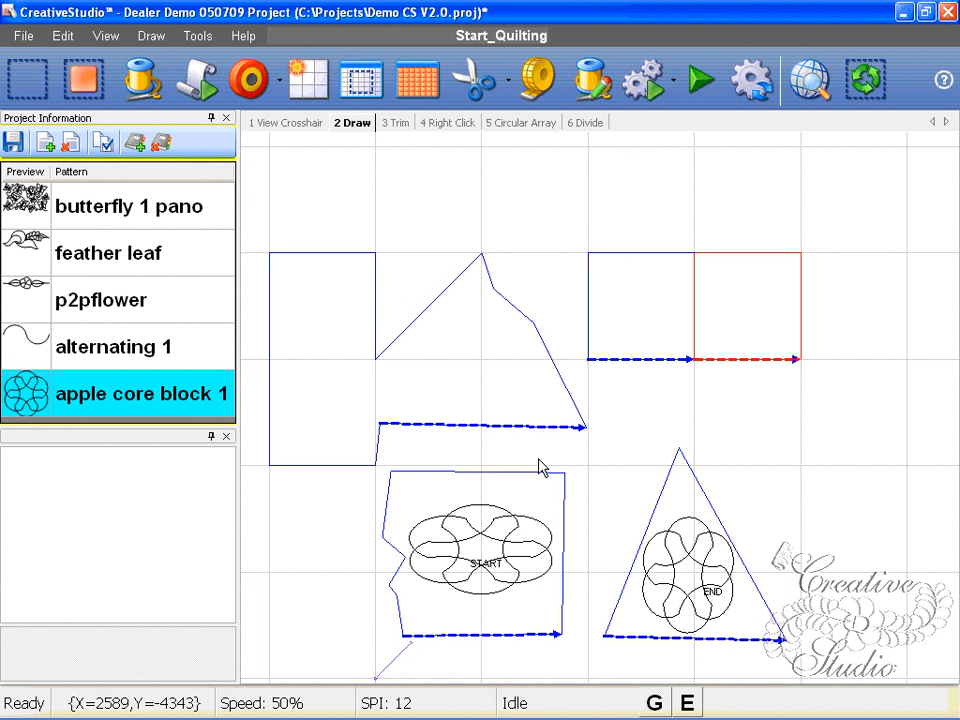
Step: Start a sewable P2P Line and reduce the grid size to a finer spacing
click(151, 36)
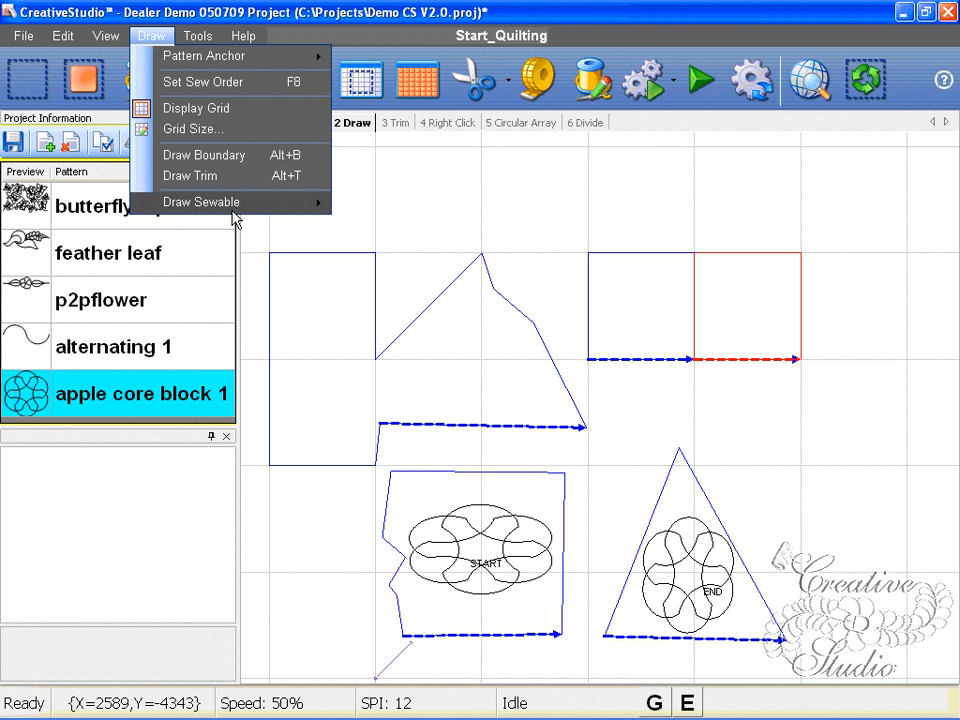
mouse_move(233, 216)
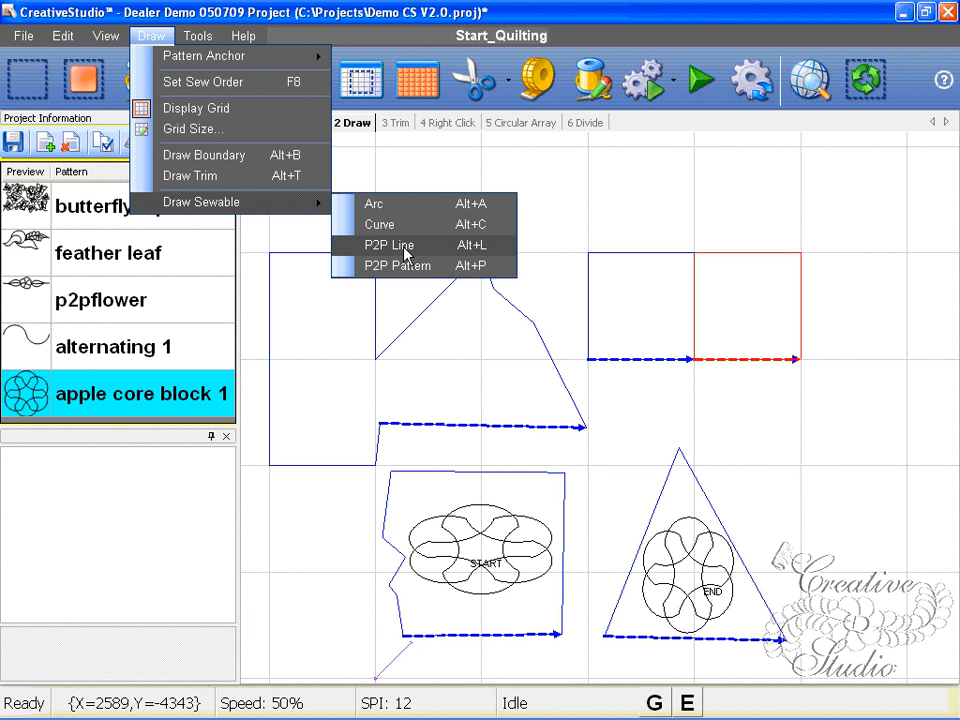
scroll(404, 248, down, 2)
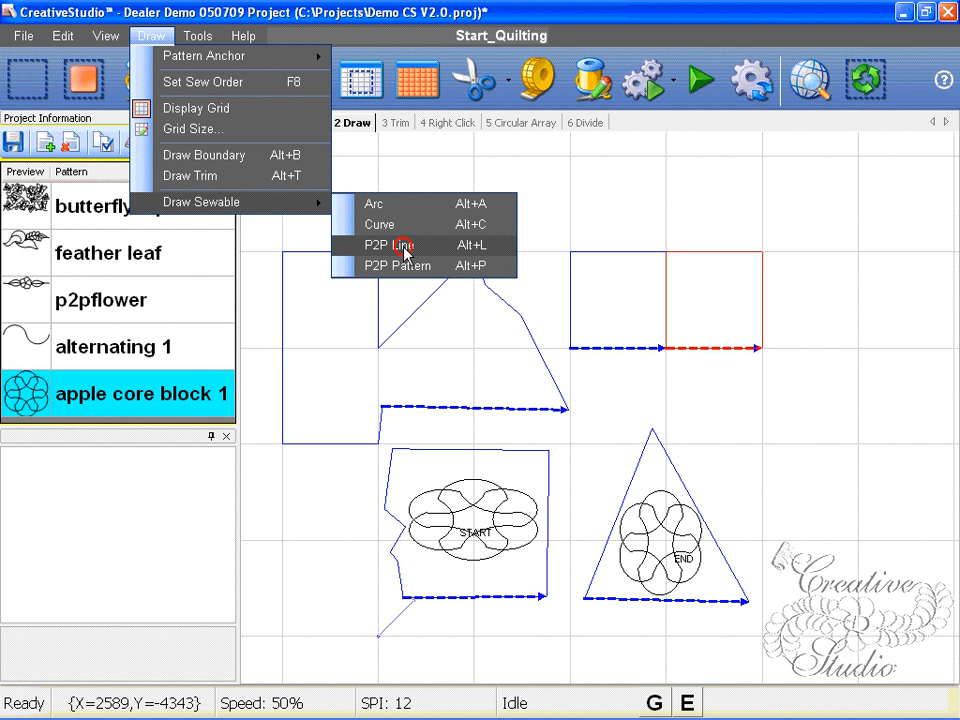
click(404, 254)
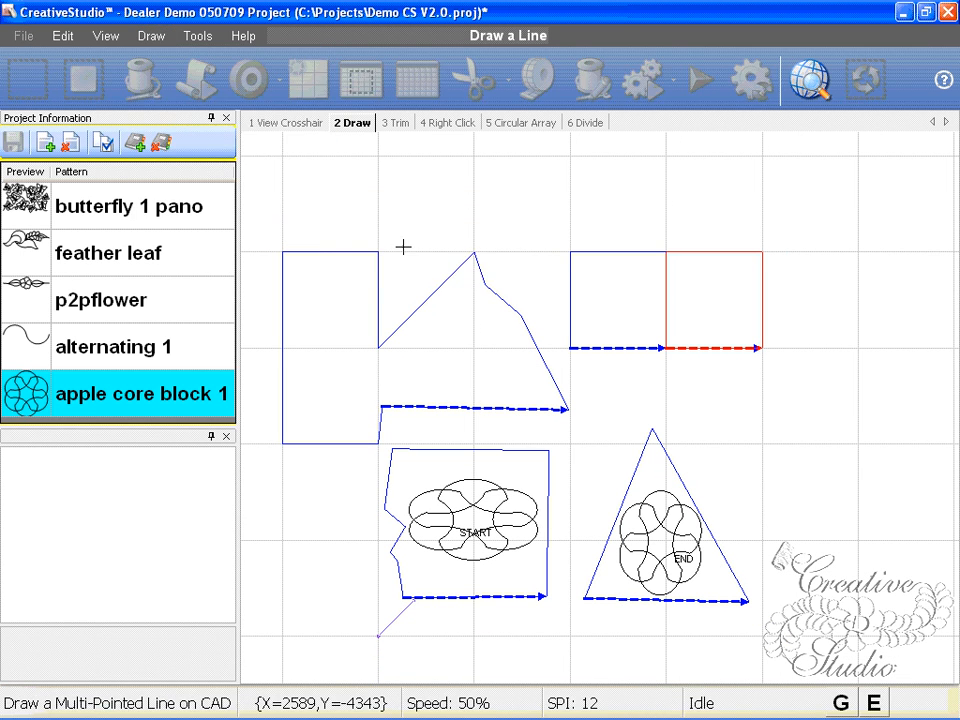
click(151, 35)
click(202, 134)
drag(229, 199, 197, 207)
click(190, 239)
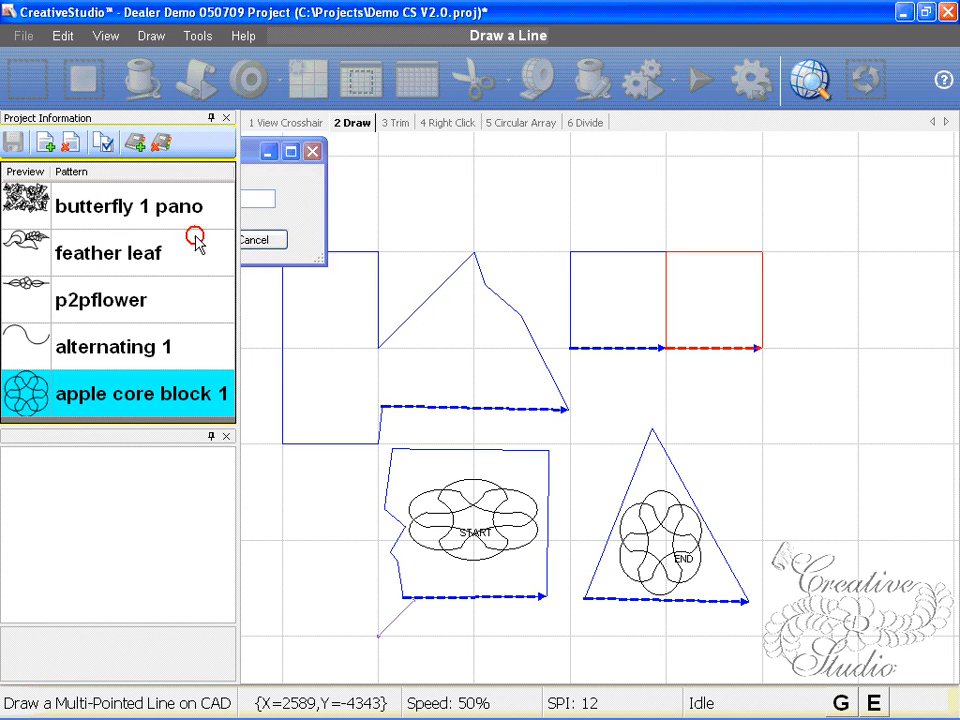
Step: Draw parallel diagonal stitch lines inside the cell beside the irregular boundary, zigzagging between its edges one grid square apart
scroll(609, 356, up, 1)
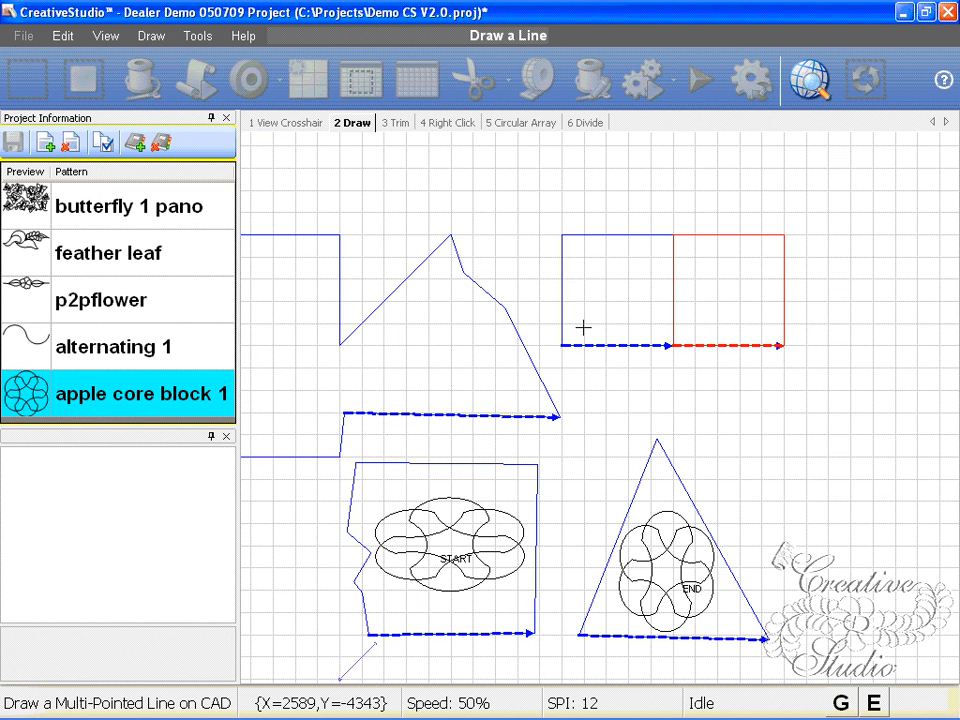
scroll(563, 343, up, 1)
scroll(563, 344, up, 1)
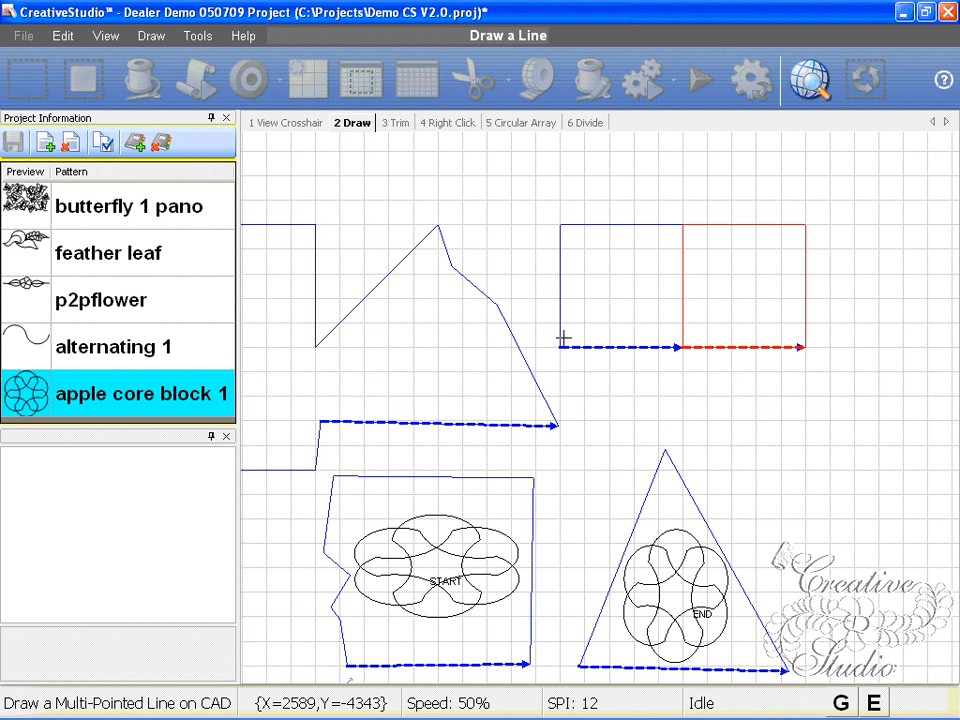
scroll(563, 339, down, 1)
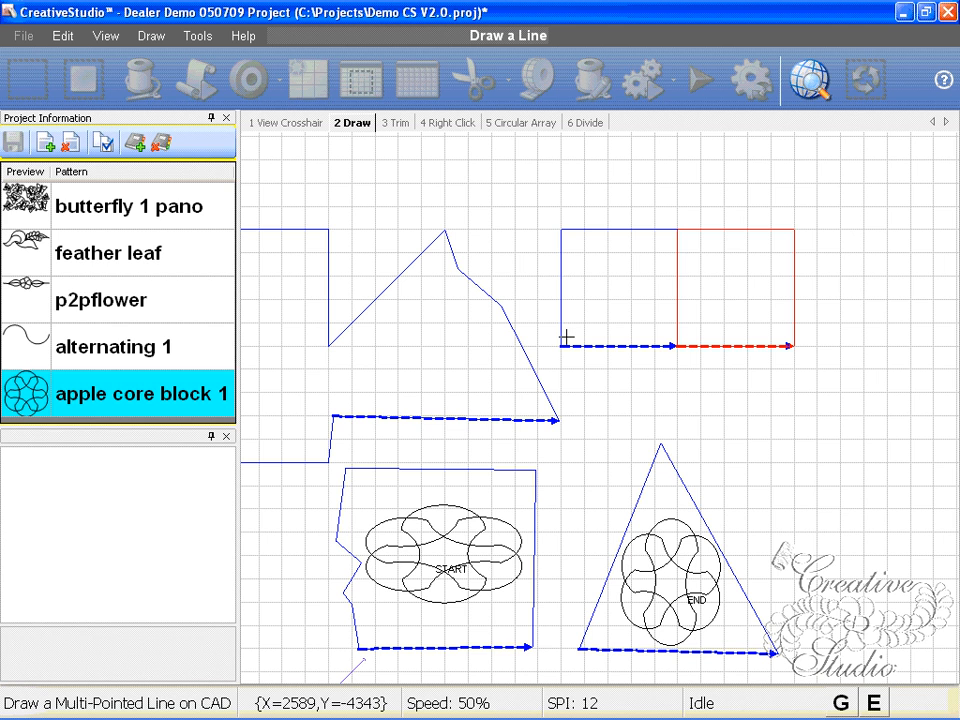
click(561, 345)
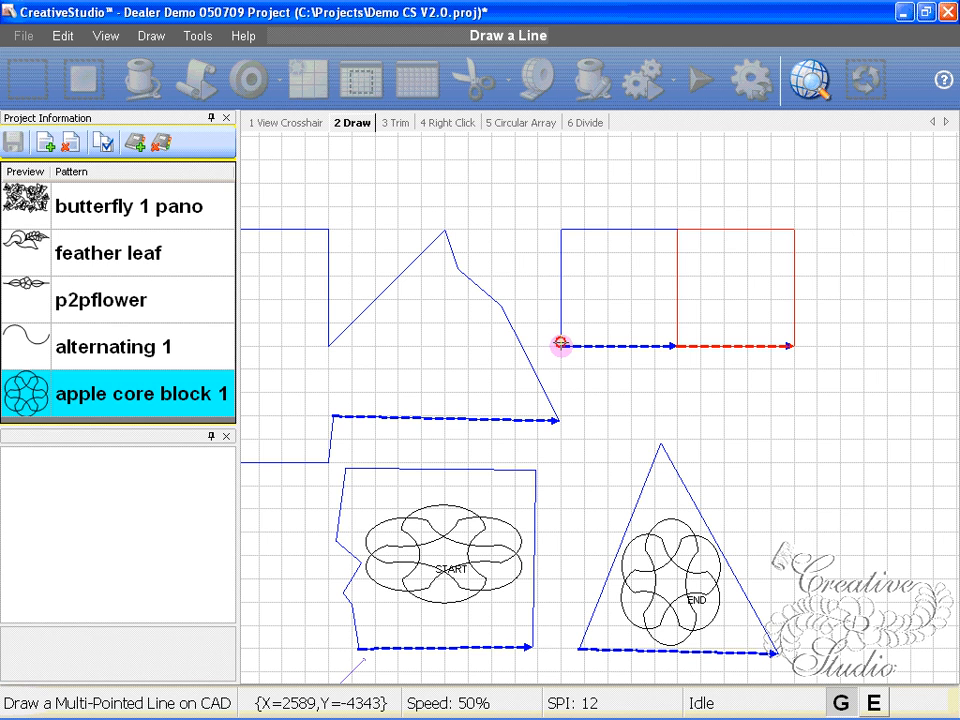
click(676, 230)
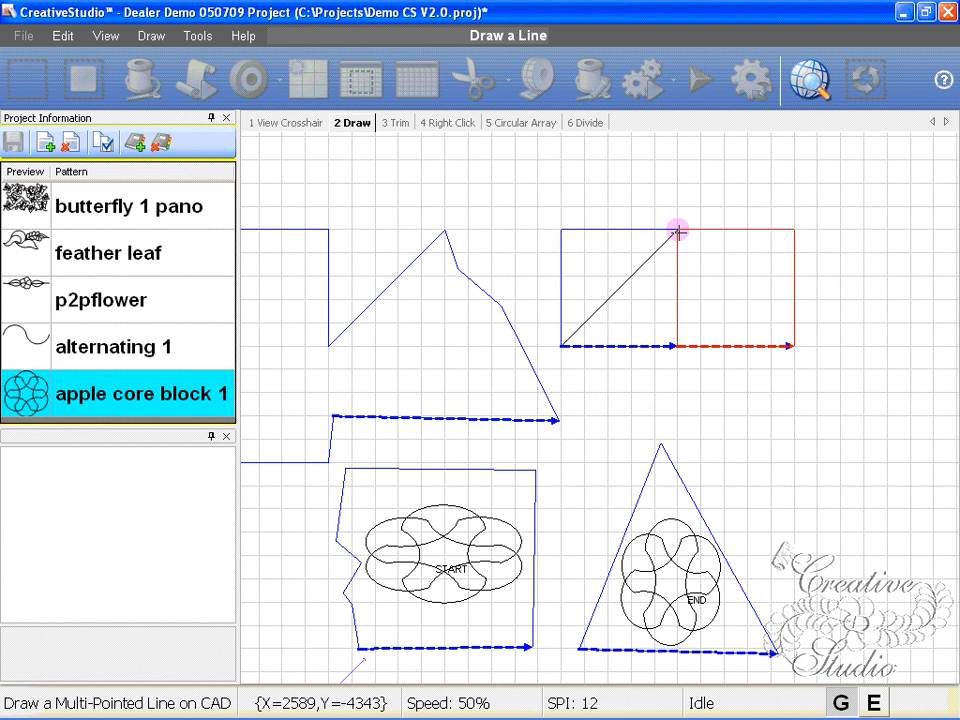
click(657, 230)
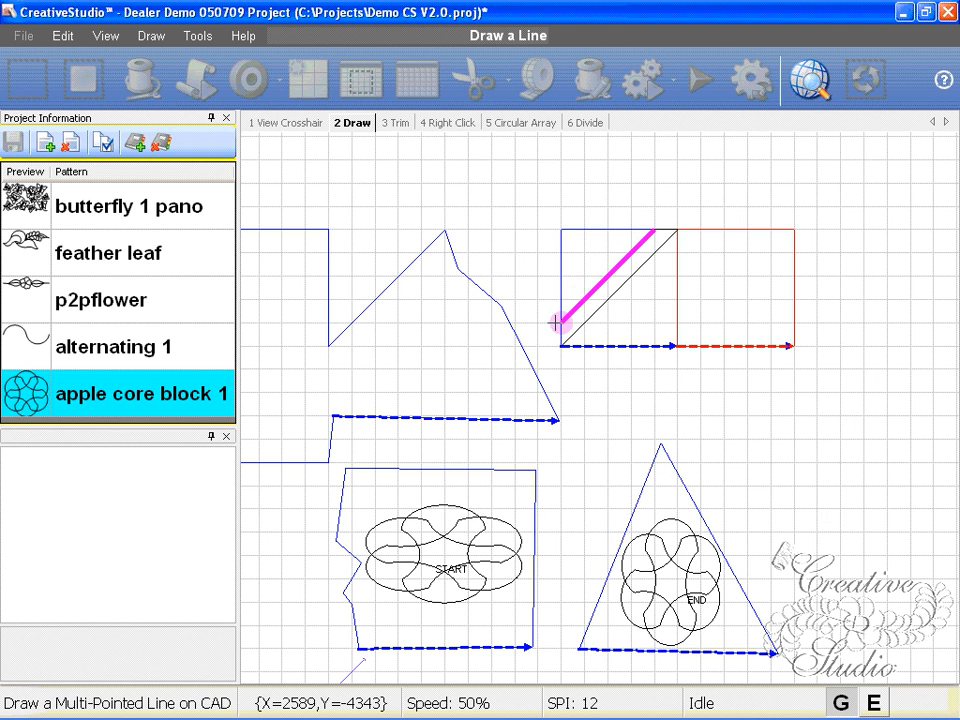
click(558, 321)
click(559, 297)
click(629, 229)
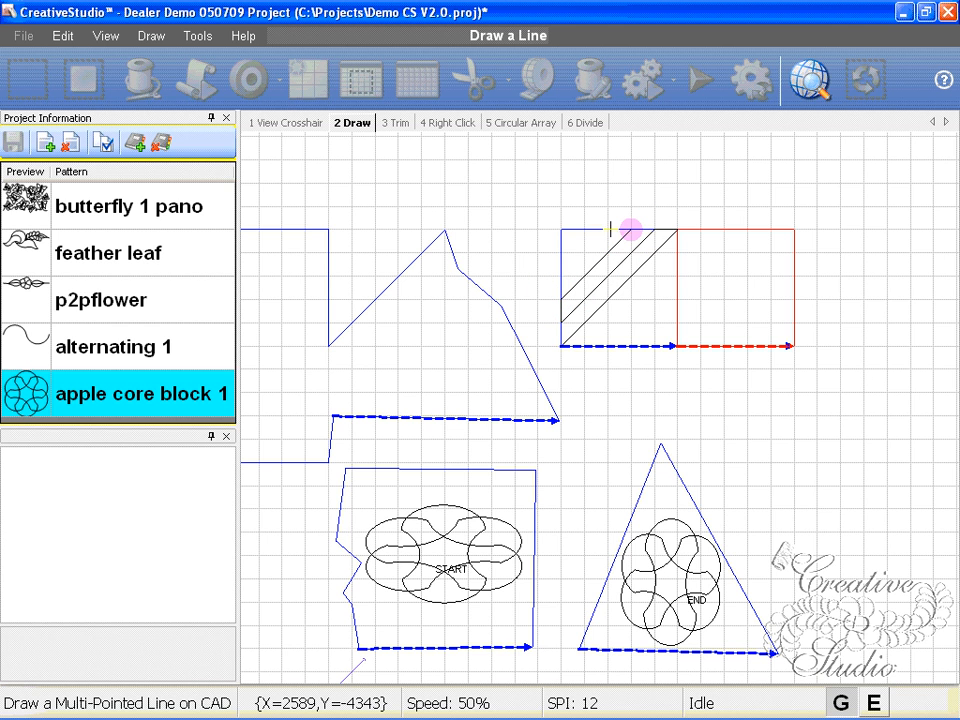
click(606, 229)
click(563, 271)
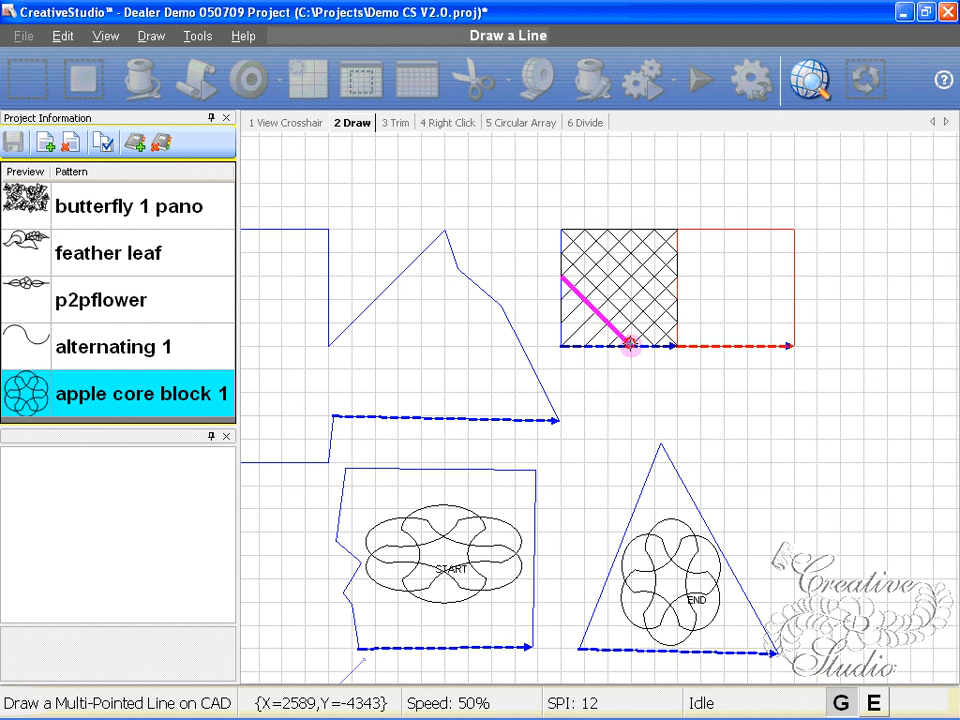
Step: Add the opposing diagonals down to the cell's lower corner to complete the crosshatch, and end the sewable line
click(628, 347)
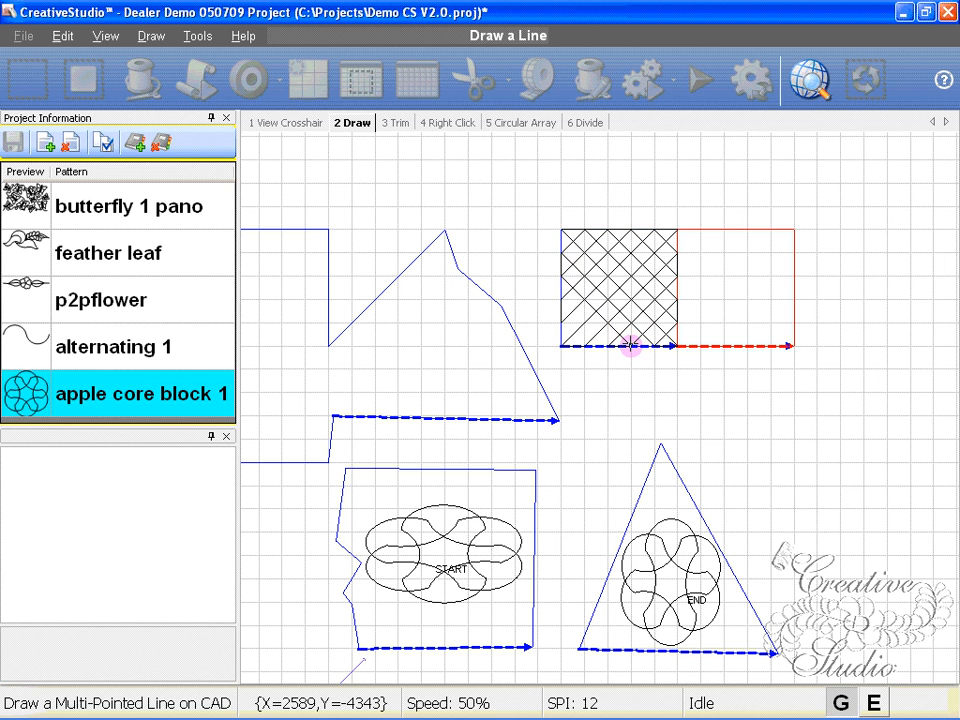
click(561, 294)
click(562, 324)
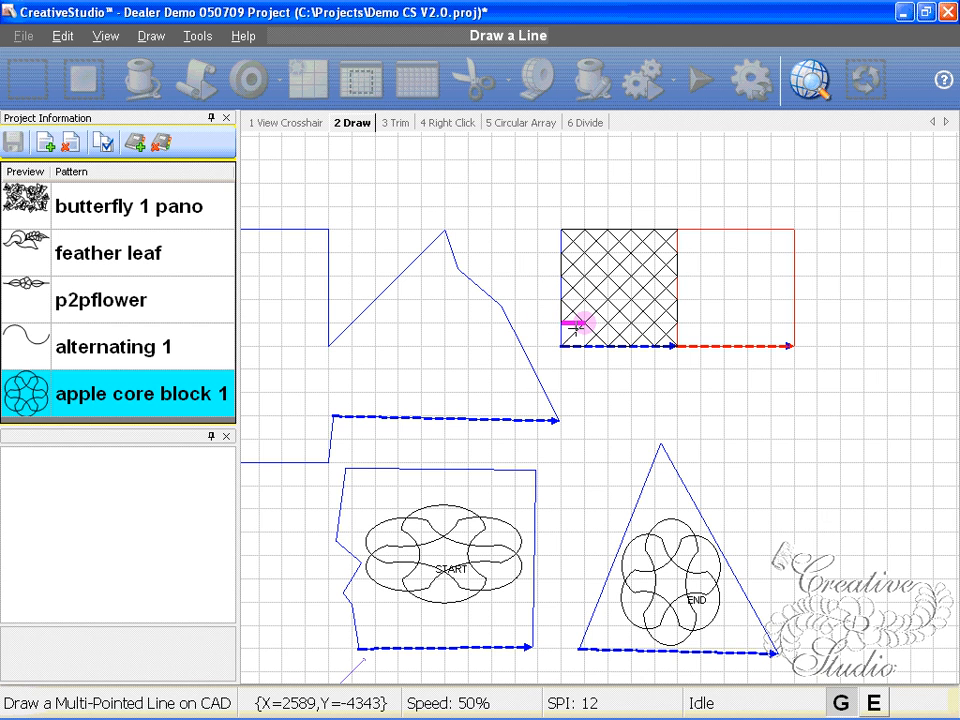
click(583, 347)
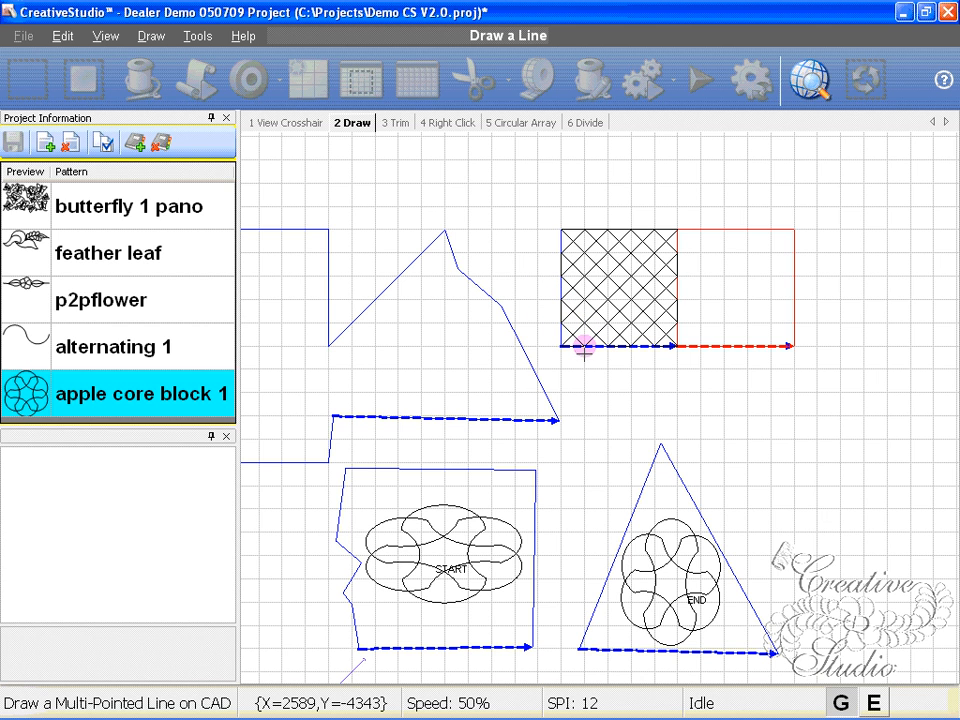
right_click(636, 400)
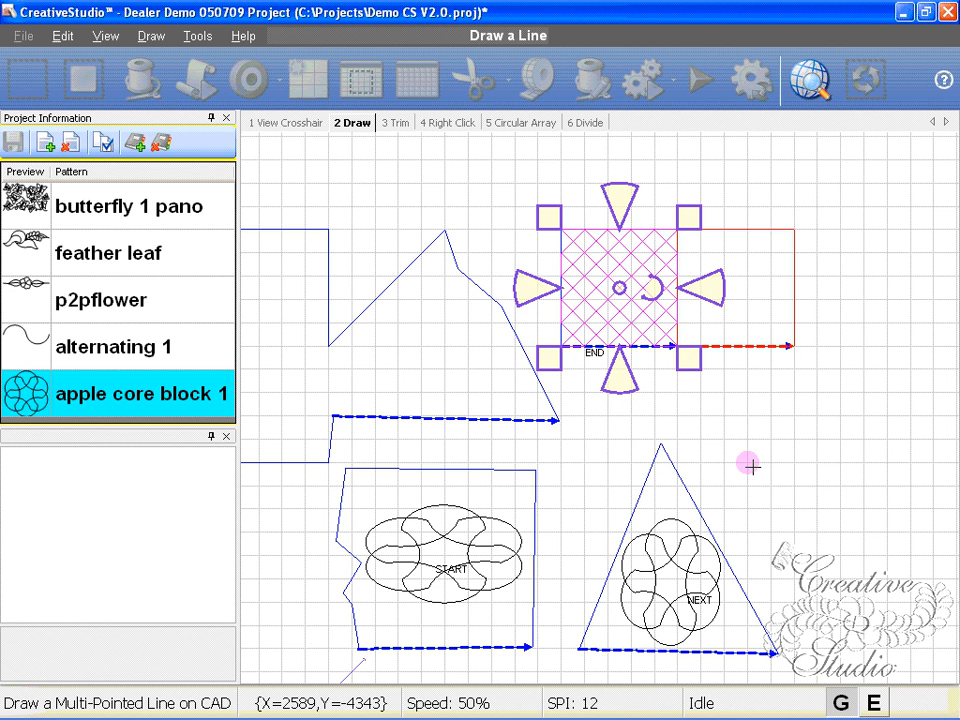
click(752, 466)
Step: Select the crosshatch and stretch its right side to the cell's edge, about 4.96 wide
click(650, 290)
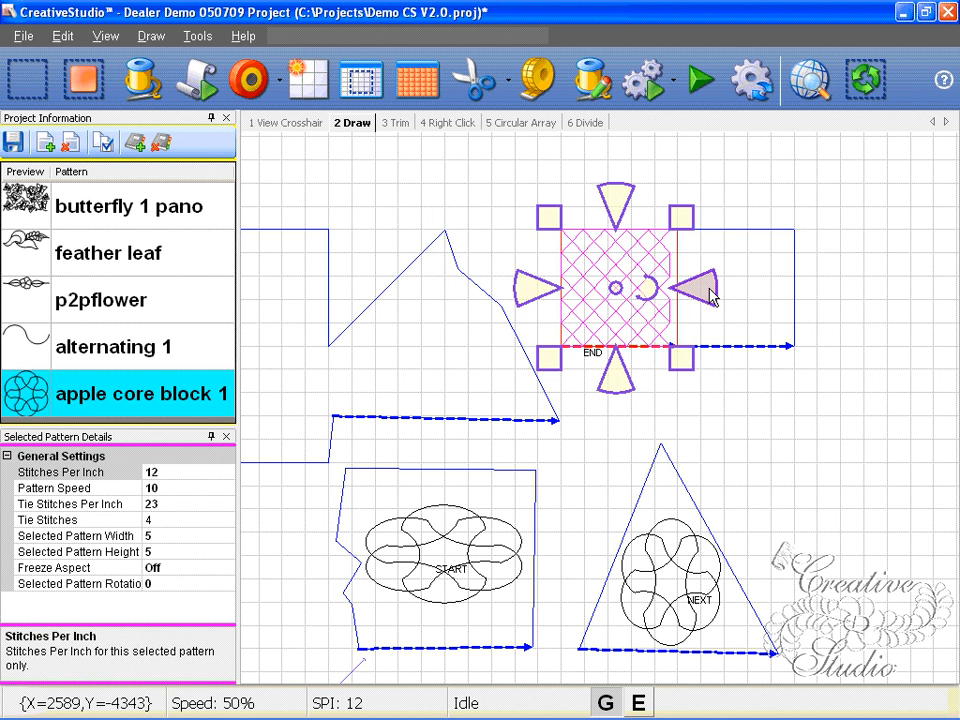
drag(709, 293, 716, 293)
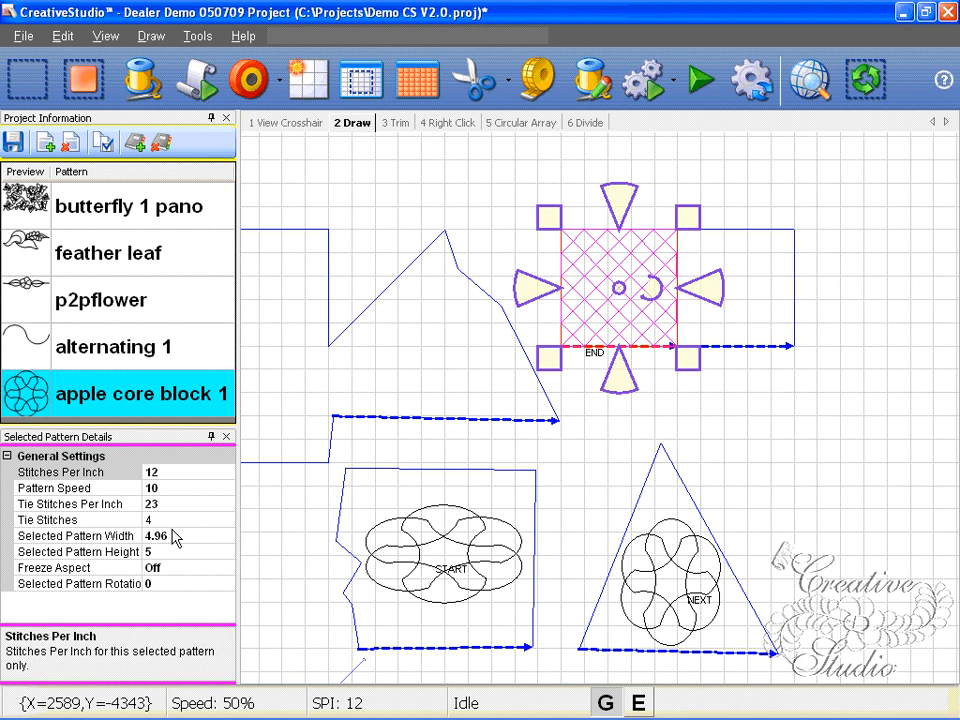
Step: Try rotating the crosshatch to 10 degrees, and set its rotation back to 0
click(173, 583)
text(10)
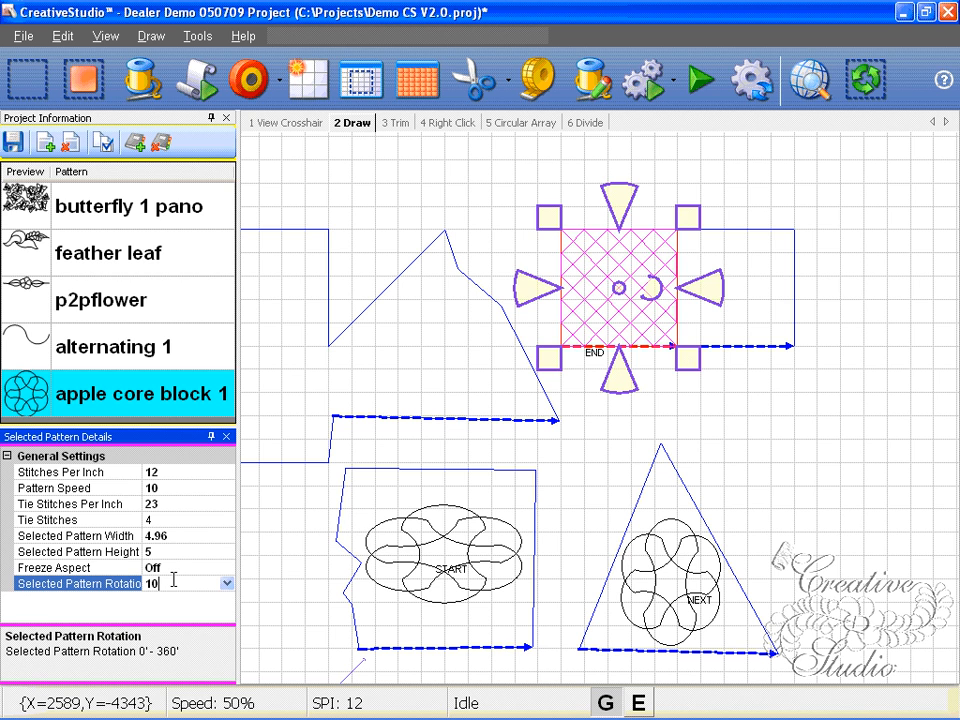
key(Return)
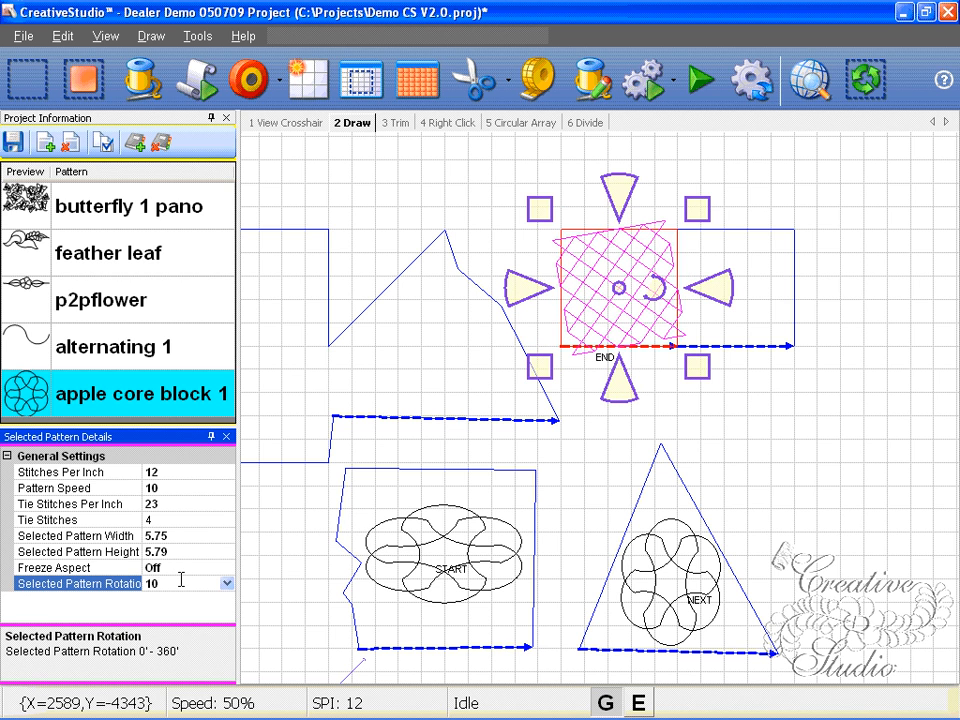
double_click(170, 583)
text(0)
key(Return)
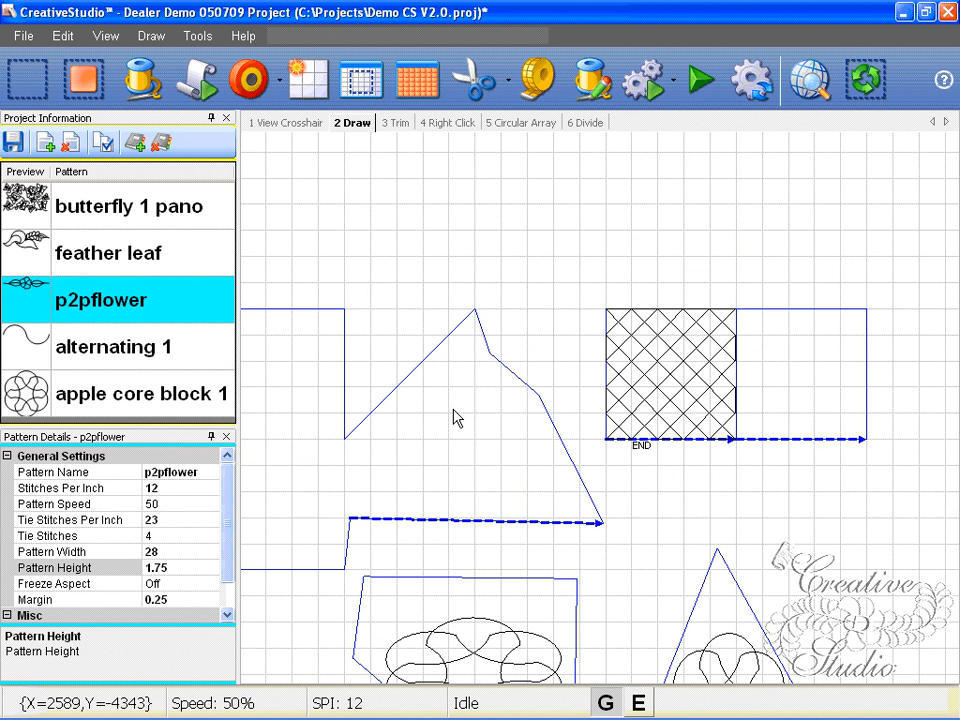
Step: Start a sewable P2P Pattern with p2pflower and place three flowers in a row one grid square above the crosshatch
click(150, 37)
mouse_move(260, 201)
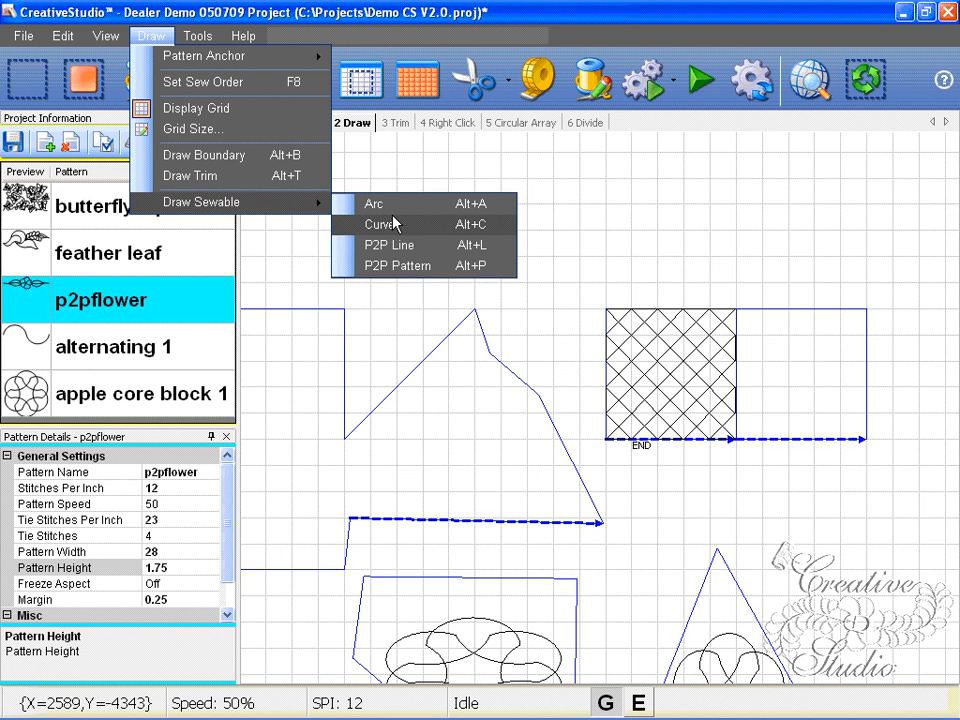
click(443, 266)
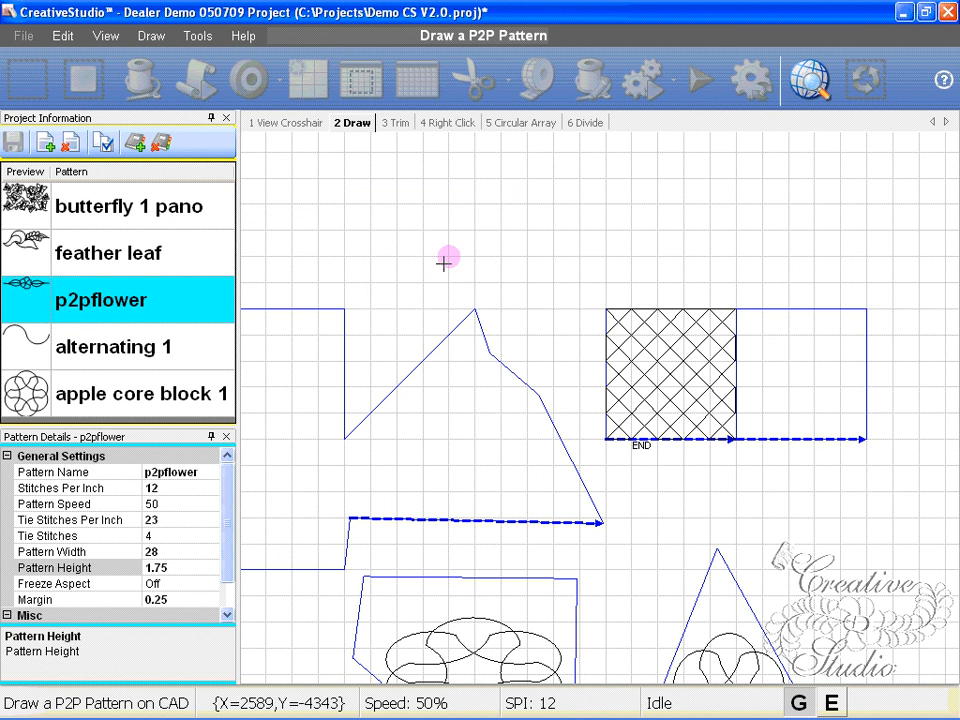
click(580, 283)
click(634, 283)
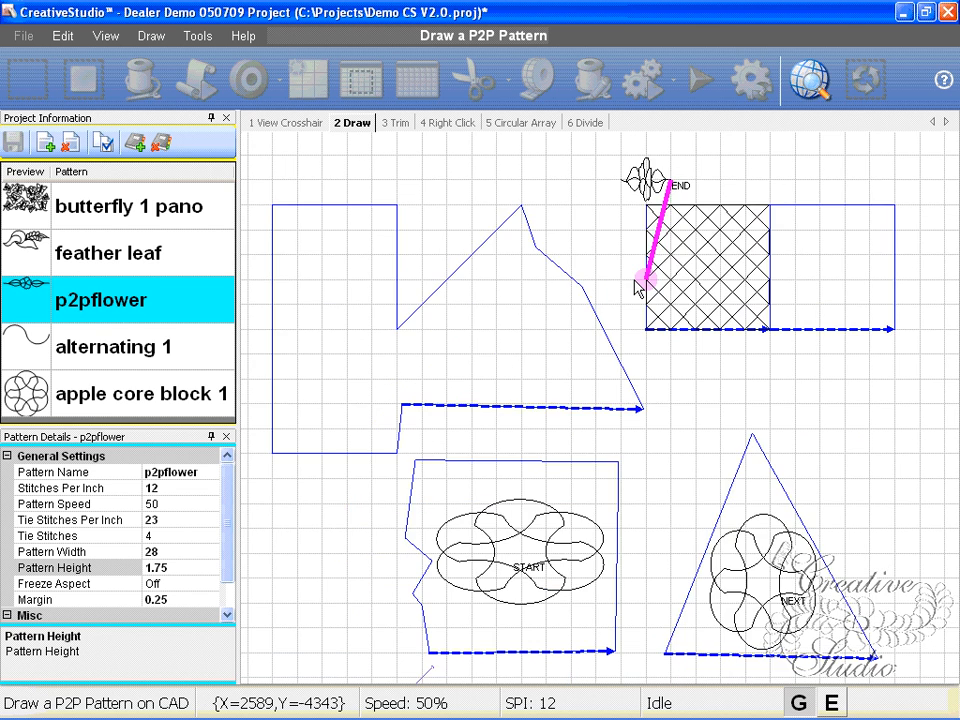
click(745, 182)
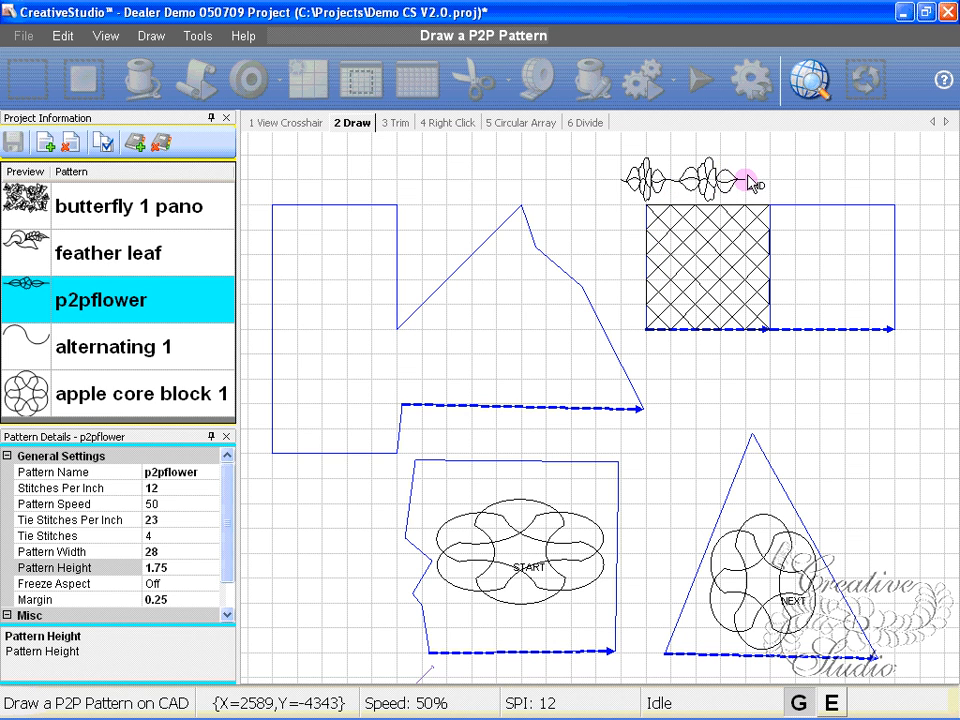
click(799, 180)
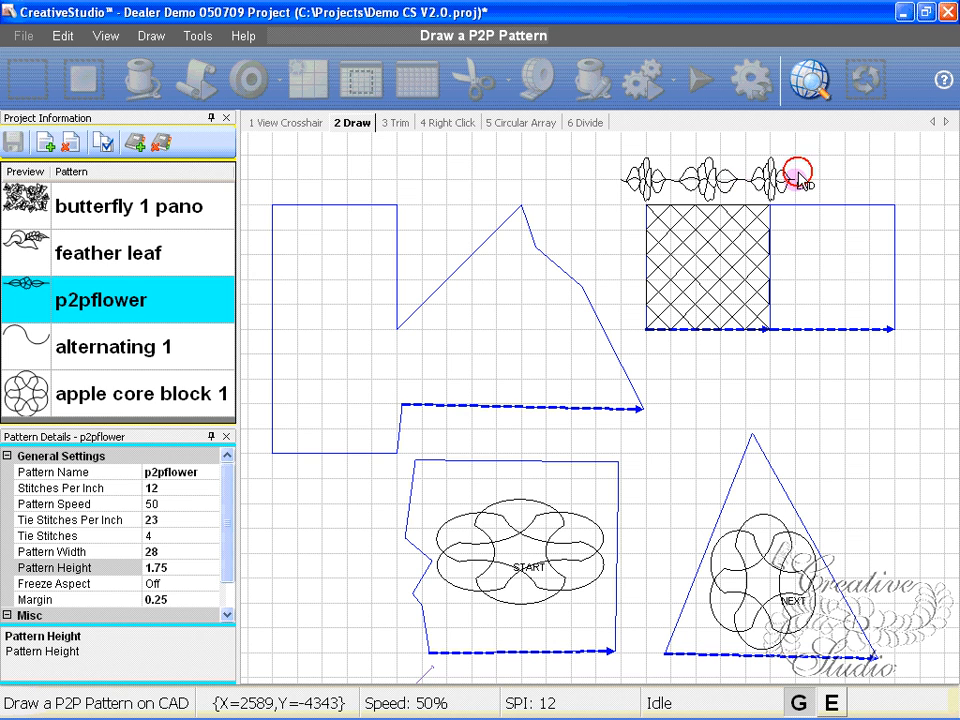
Step: Continue the p2pflower border with three flowers down the crosshatch's right side and three back along its underside
click(797, 230)
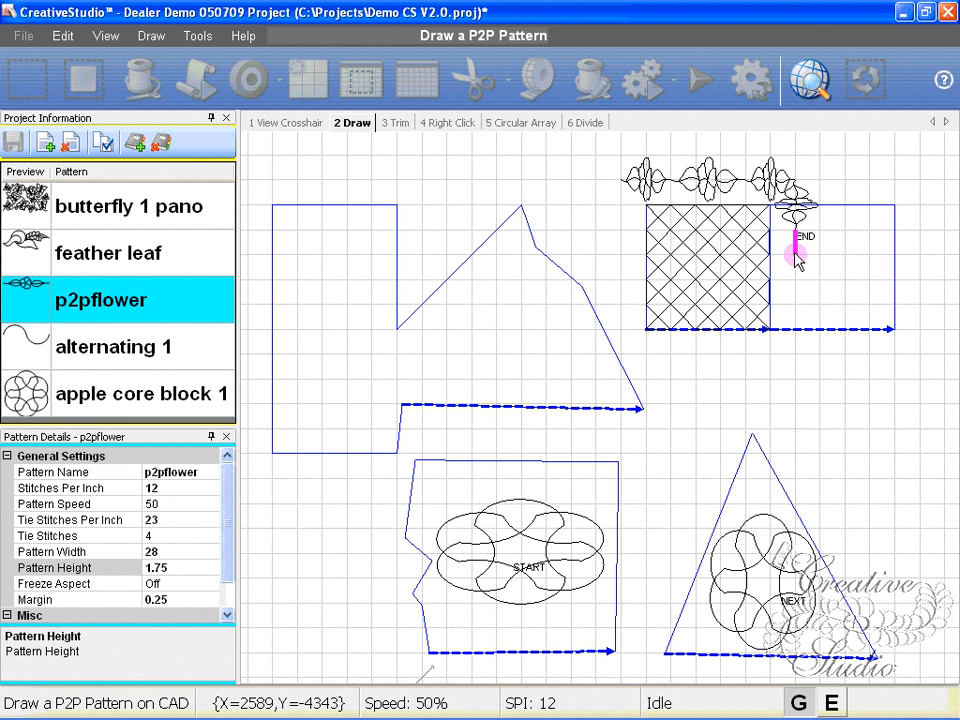
click(795, 299)
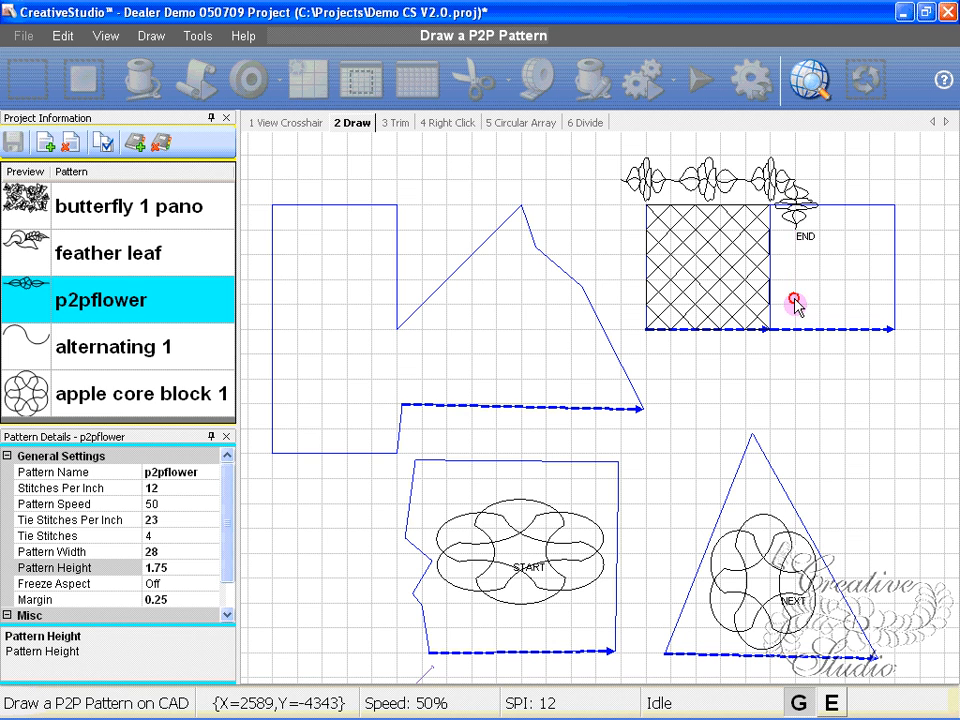
click(795, 355)
click(745, 360)
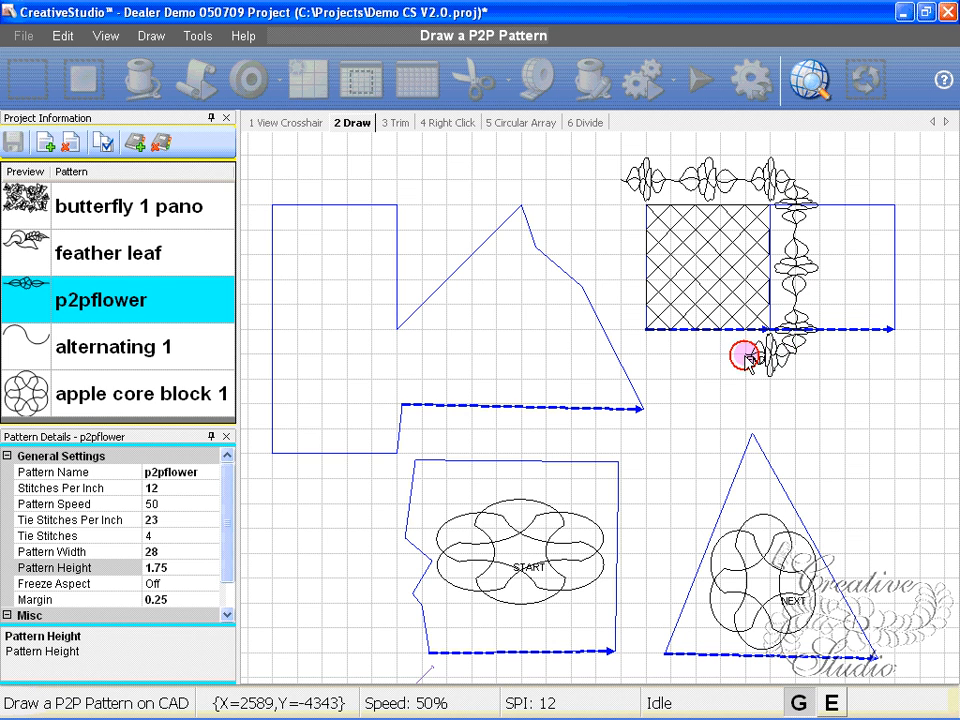
click(676, 358)
click(626, 355)
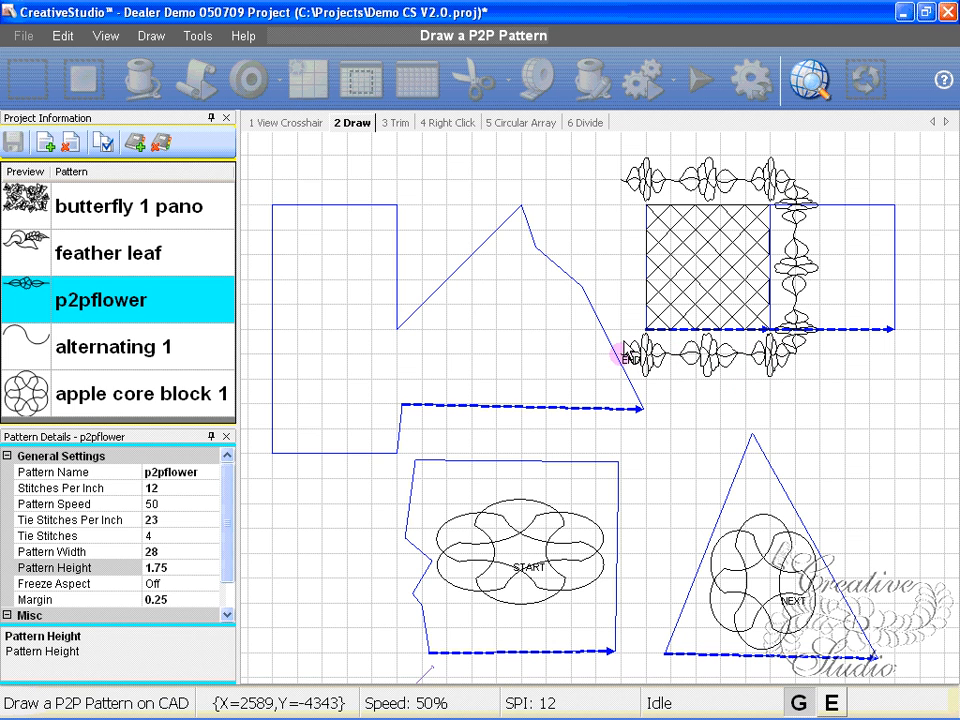
Step: Run three more flowers up the crosshatch's left side to the border's start point, and end the P2P Pattern
click(624, 311)
click(622, 236)
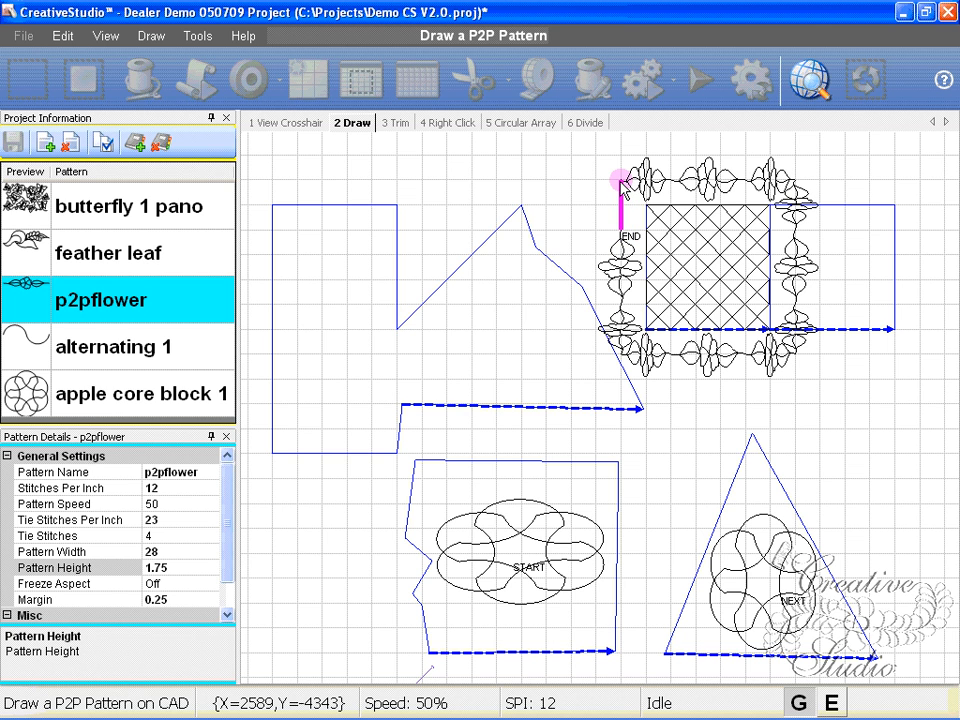
click(620, 182)
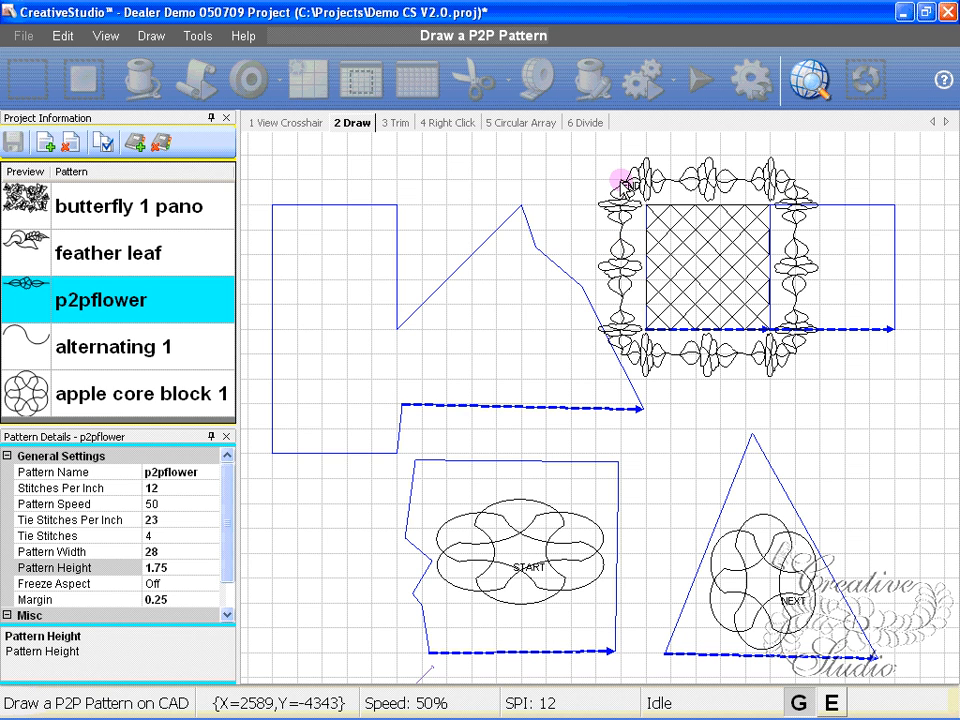
right_click(490, 187)
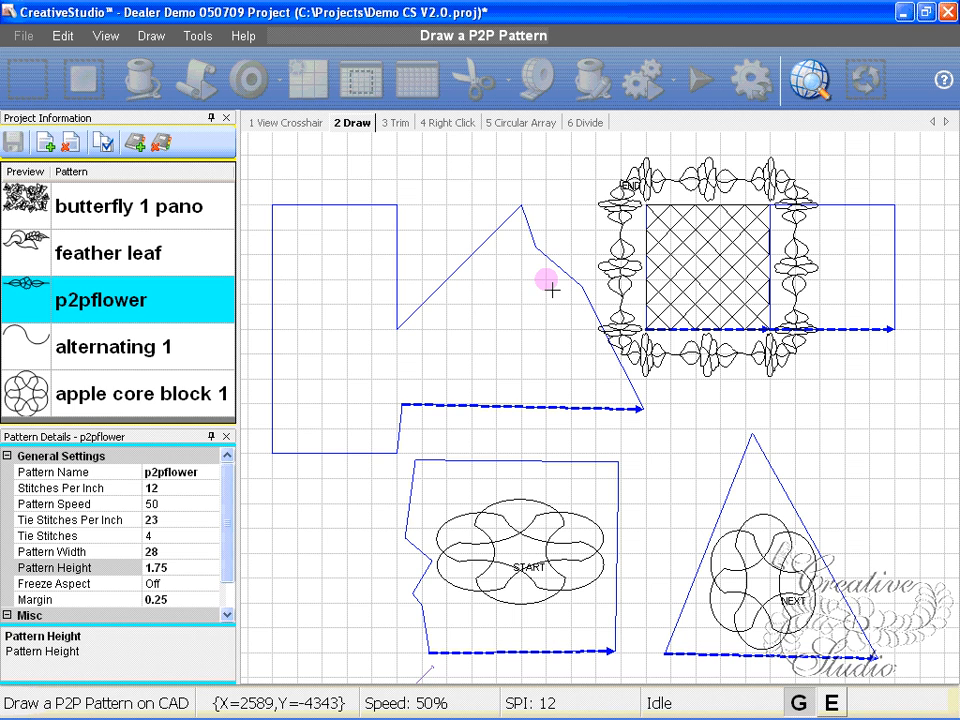
key(Escape)
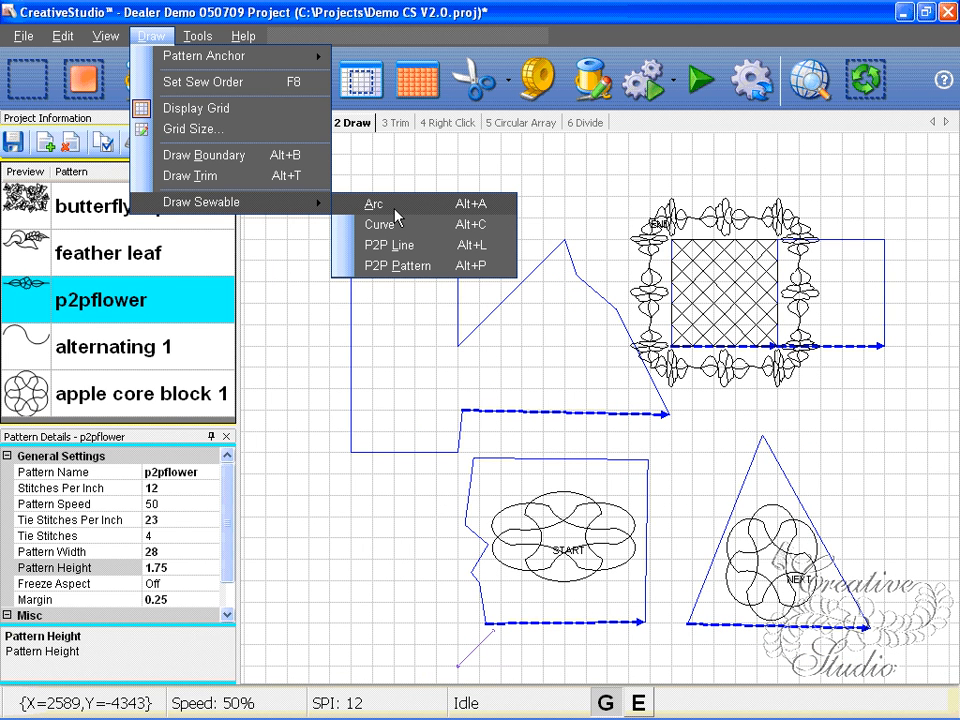
Step: Draw a sewable three-point arc above the irregular boundary's upper left part, about five grid squares wide and one high
click(395, 214)
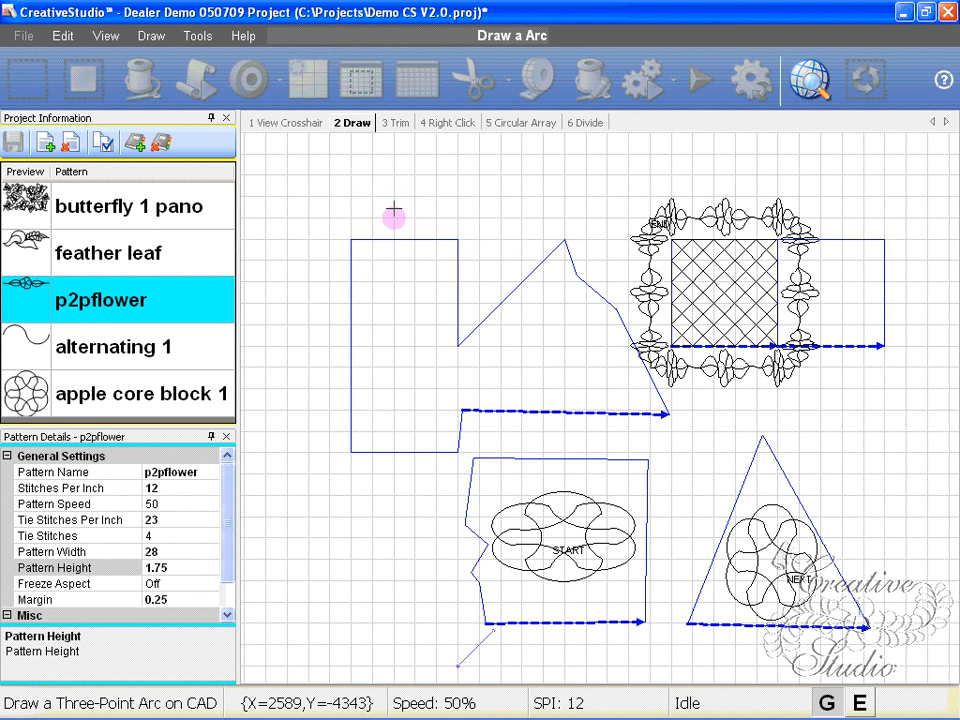
click(394, 213)
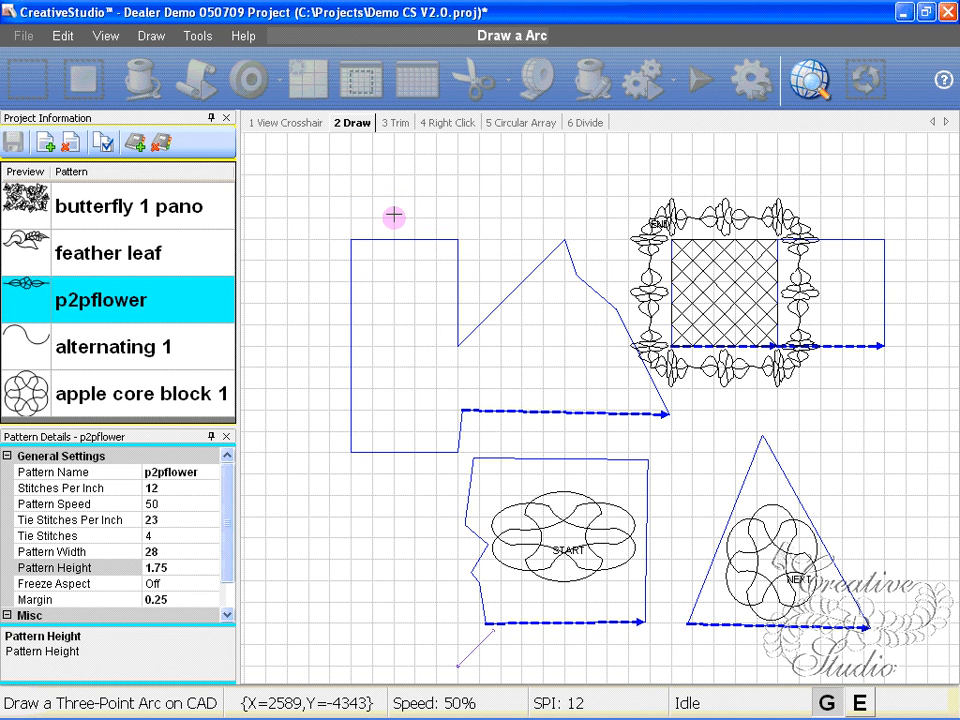
click(460, 194)
click(500, 213)
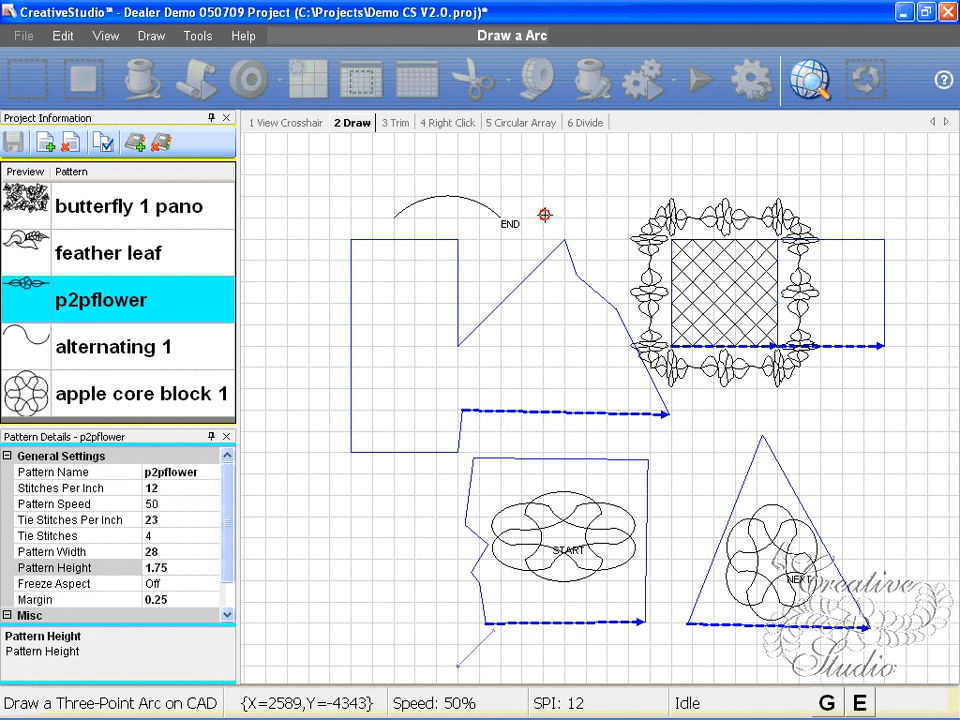
Step: Draw a second, steeper three-point arc between the first arc and the flower border, ending higher than it starts
right_click(578, 177)
scroll(580, 160, up, 1)
scroll(585, 162, up, 1)
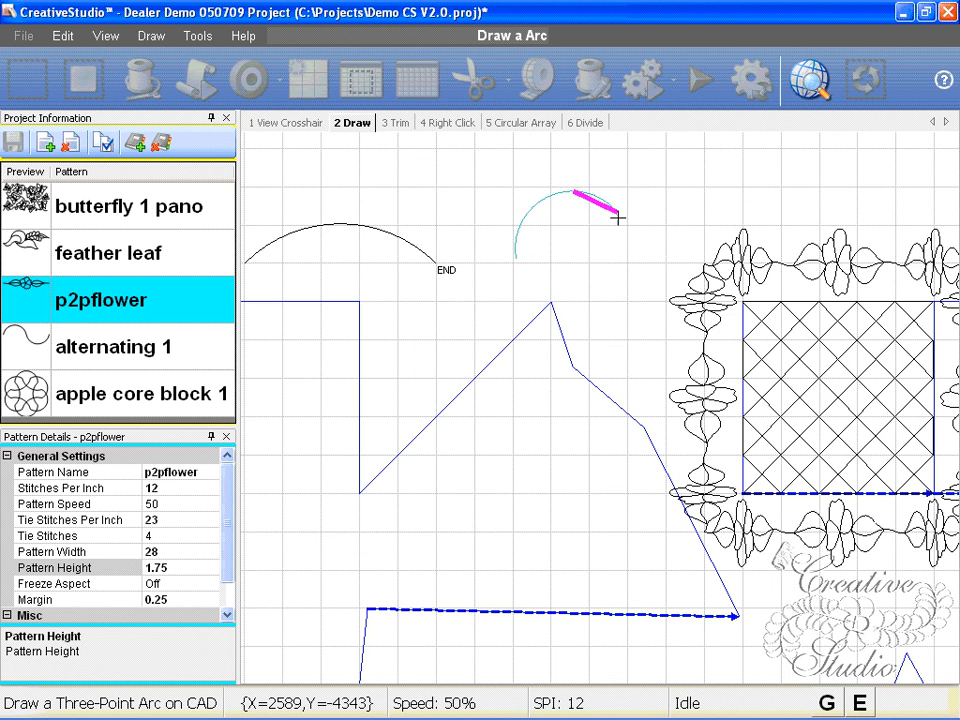
click(686, 196)
scroll(551, 258, down, 1)
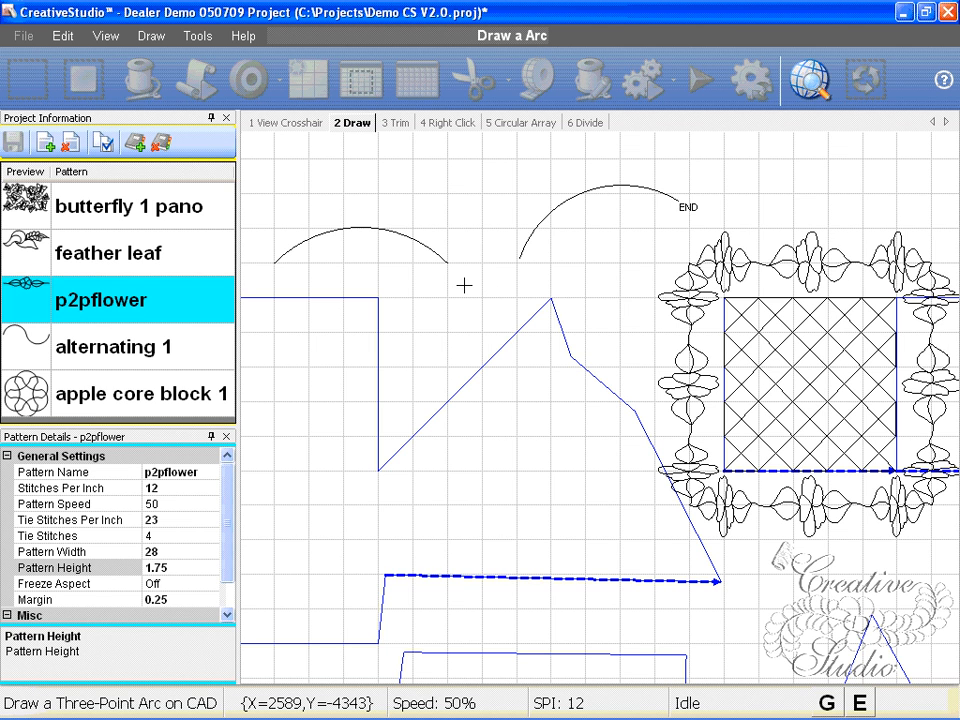
Step: Draw a downward three-point arc joining the first arc's end to the second arc's start, about two grid squares wide, and end the Arc command
click(448, 264)
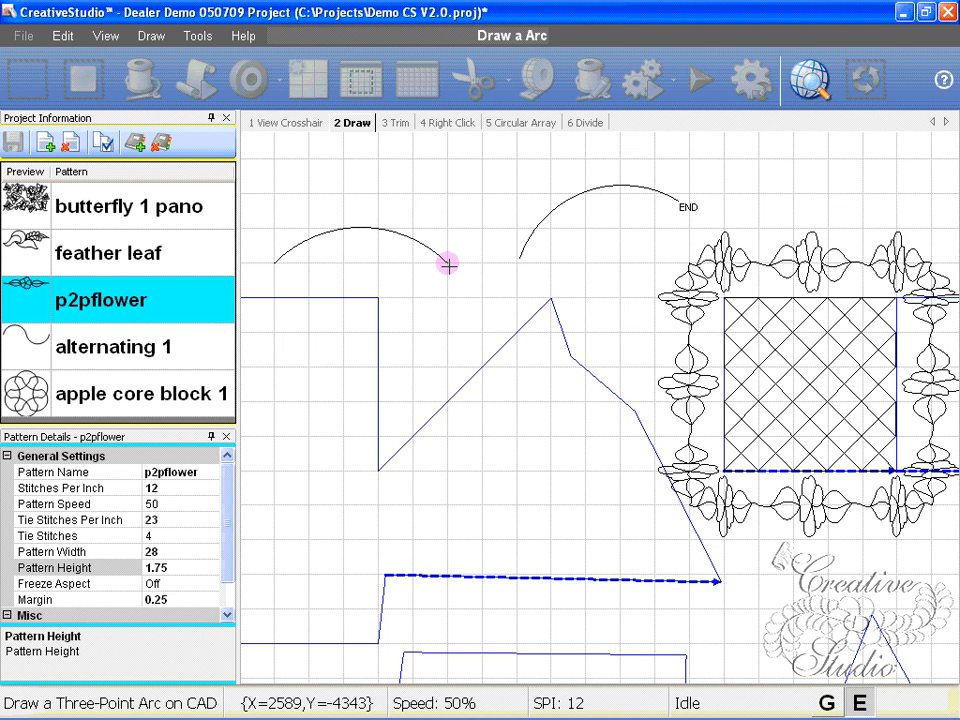
click(520, 256)
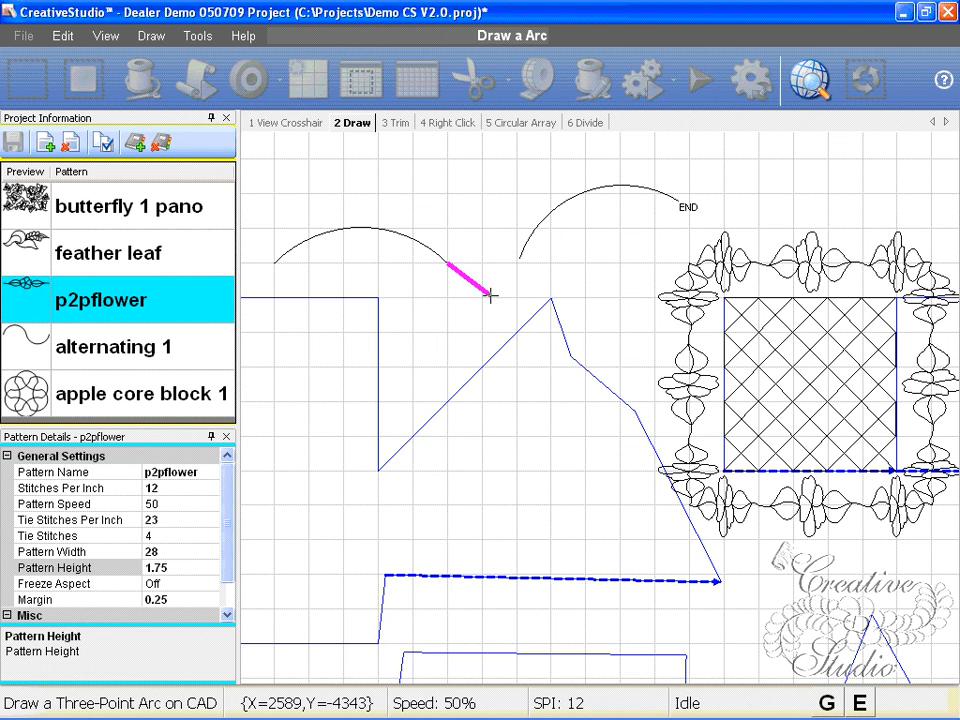
click(491, 299)
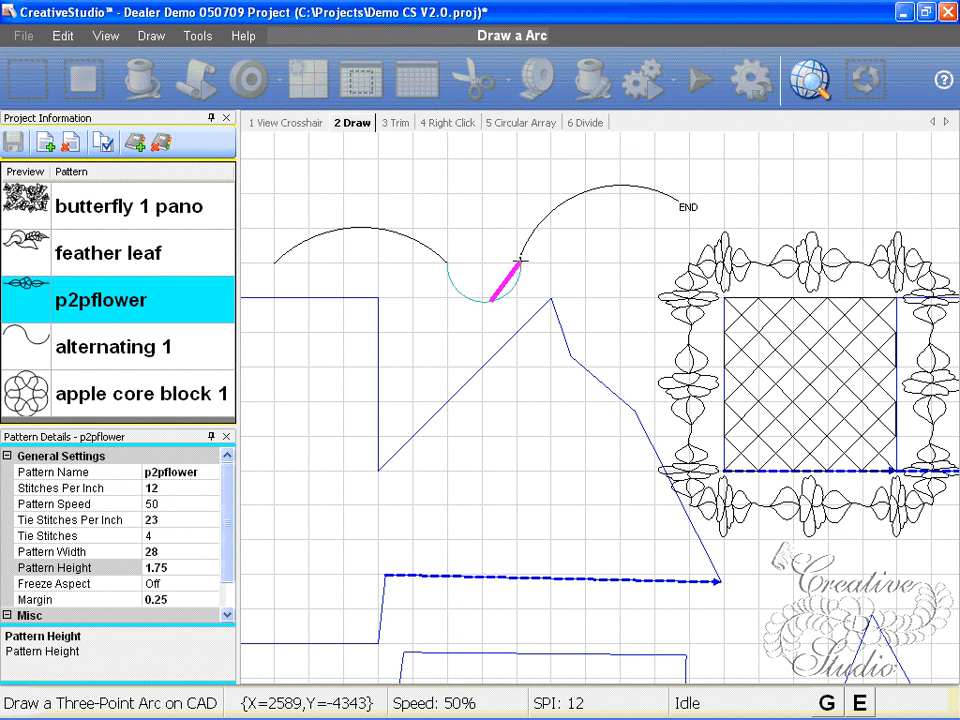
click(520, 258)
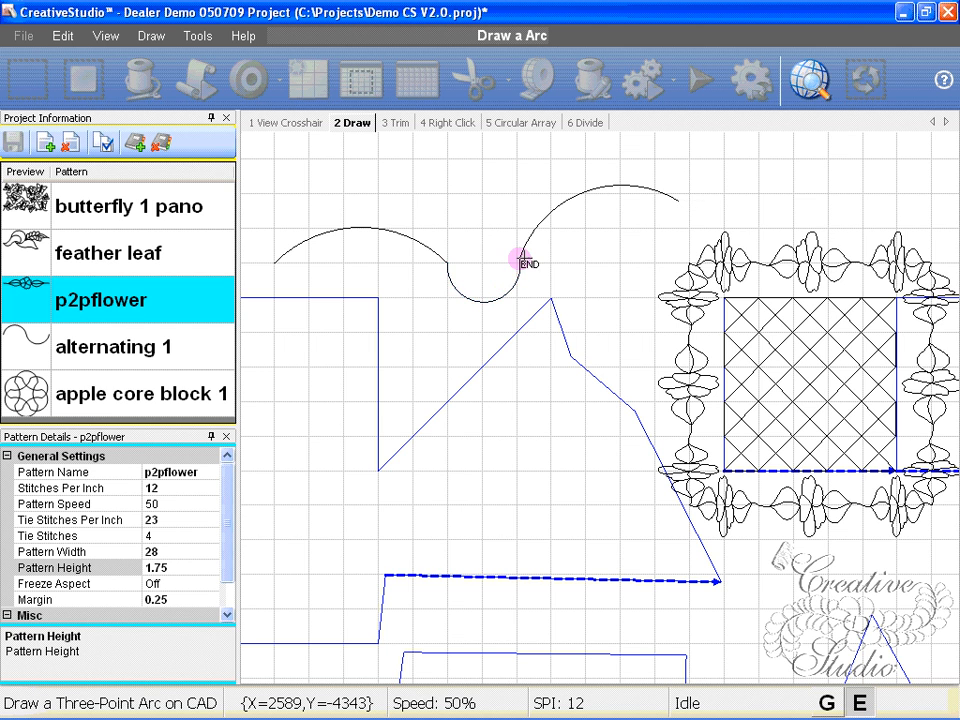
scroll(546, 253, down, 1)
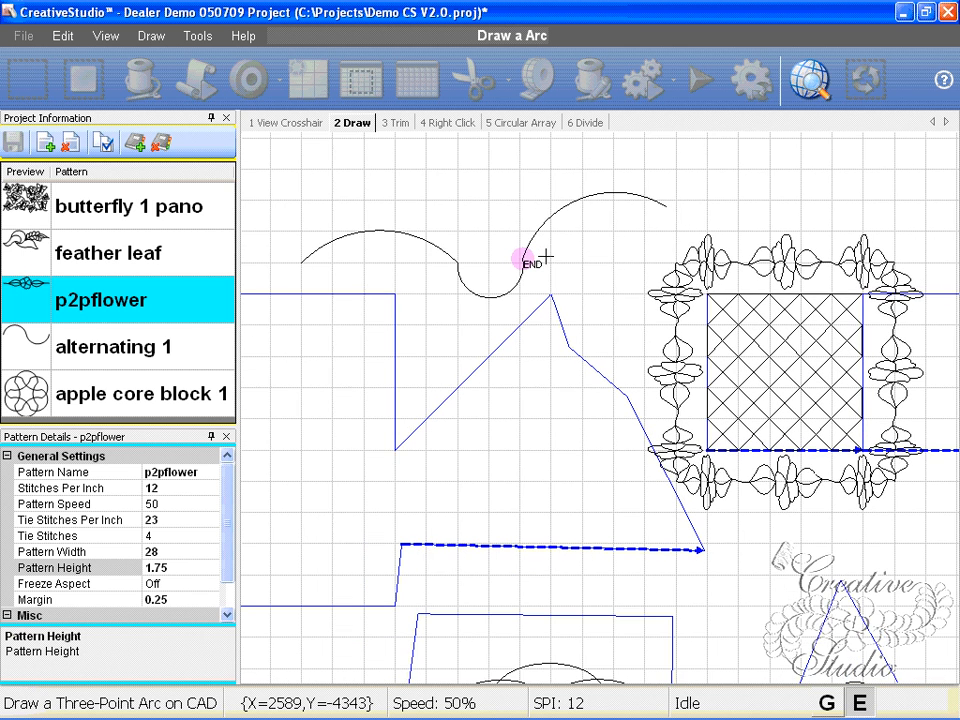
right_click(627, 298)
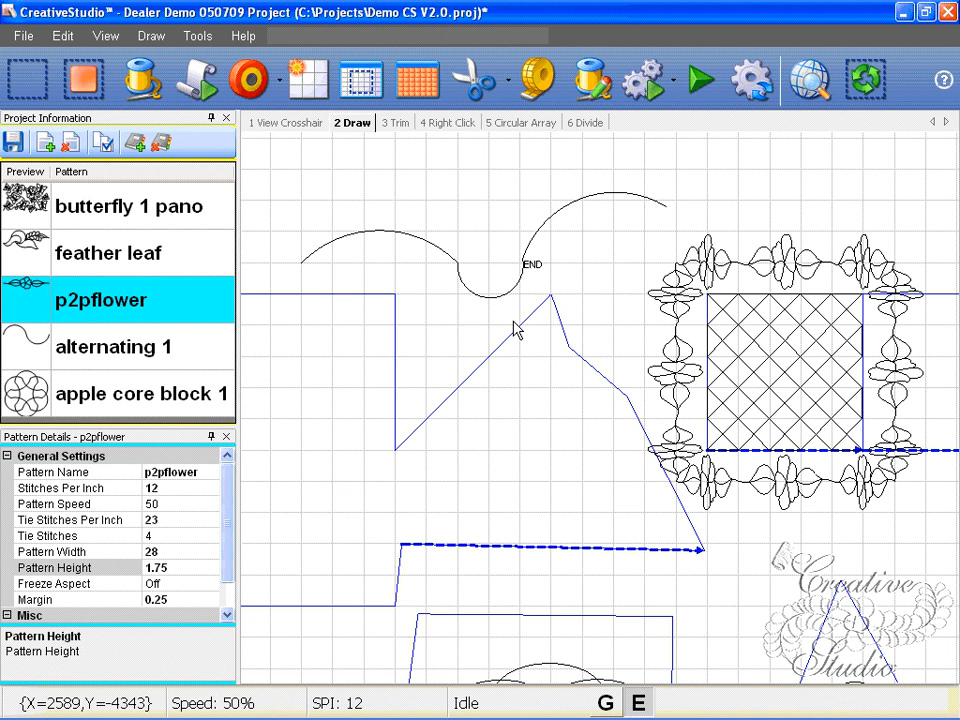
Step: Set the sewing order so the first arc sews first, the connecting arc second and the steeper arc third
key(s)
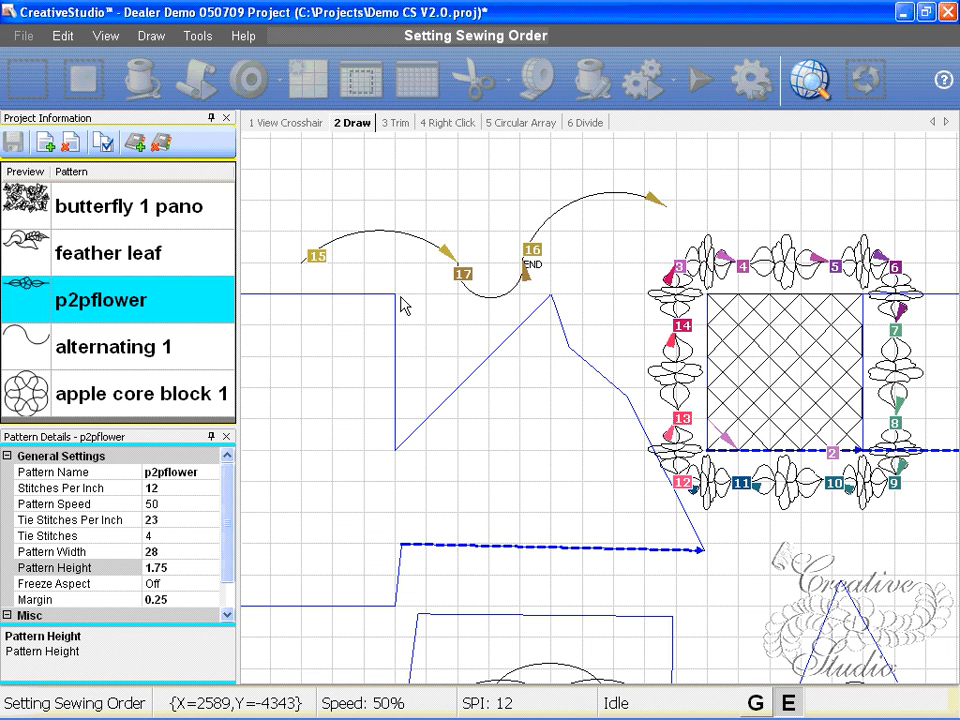
click(462, 275)
click(534, 264)
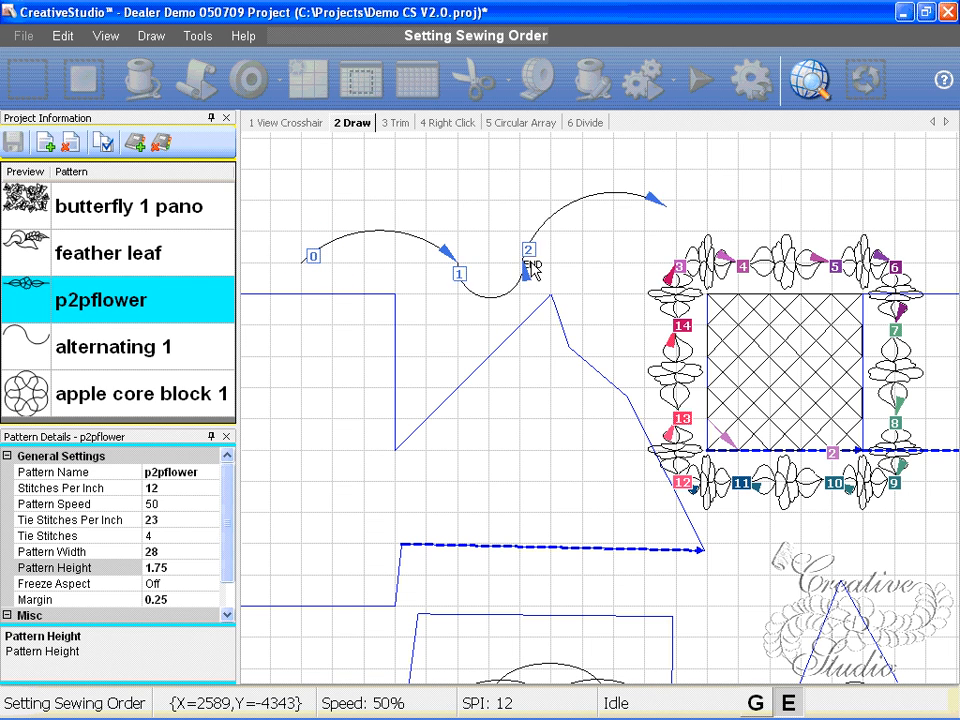
scroll(520, 278, down, 1)
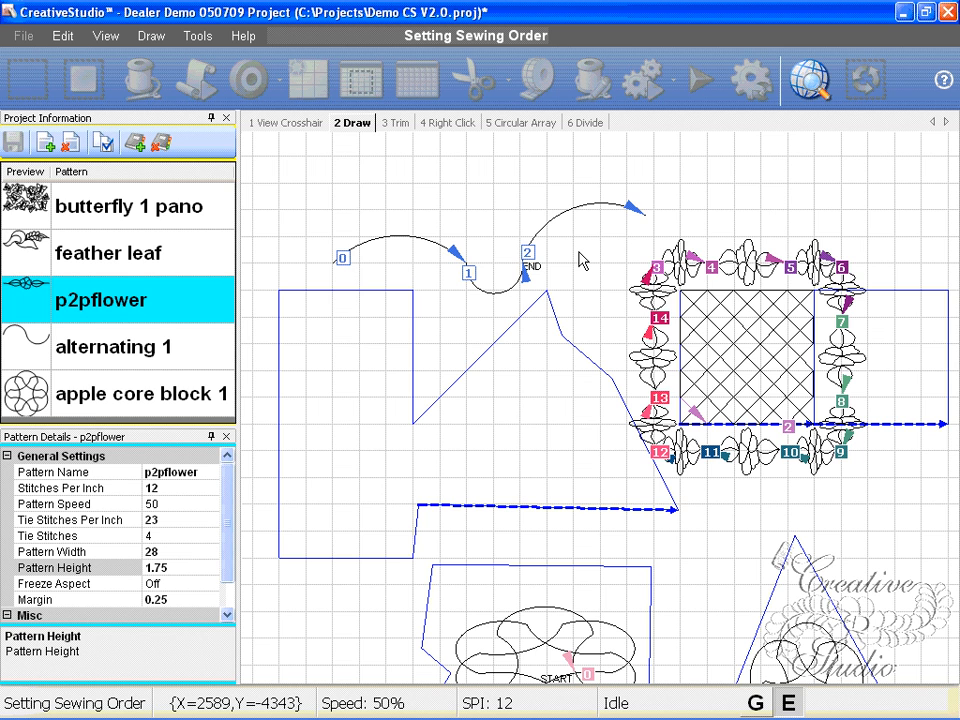
right_click(477, 302)
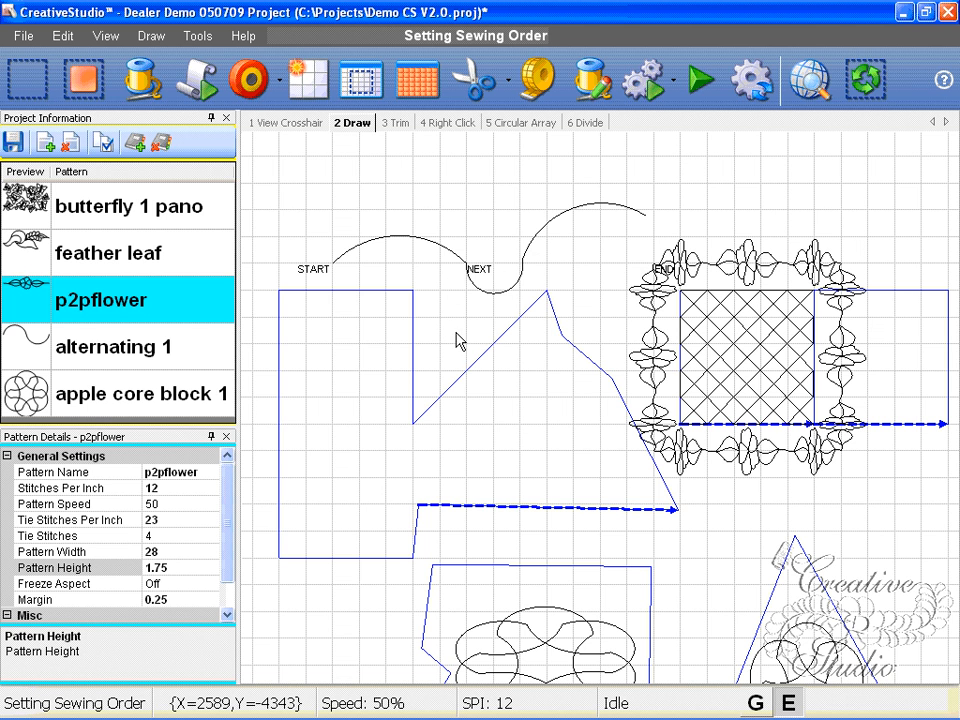
Step: Start a sewable multi-point curve above the three arcs, waving over two crests about eight grid squares wide
scroll(427, 331, up, 2)
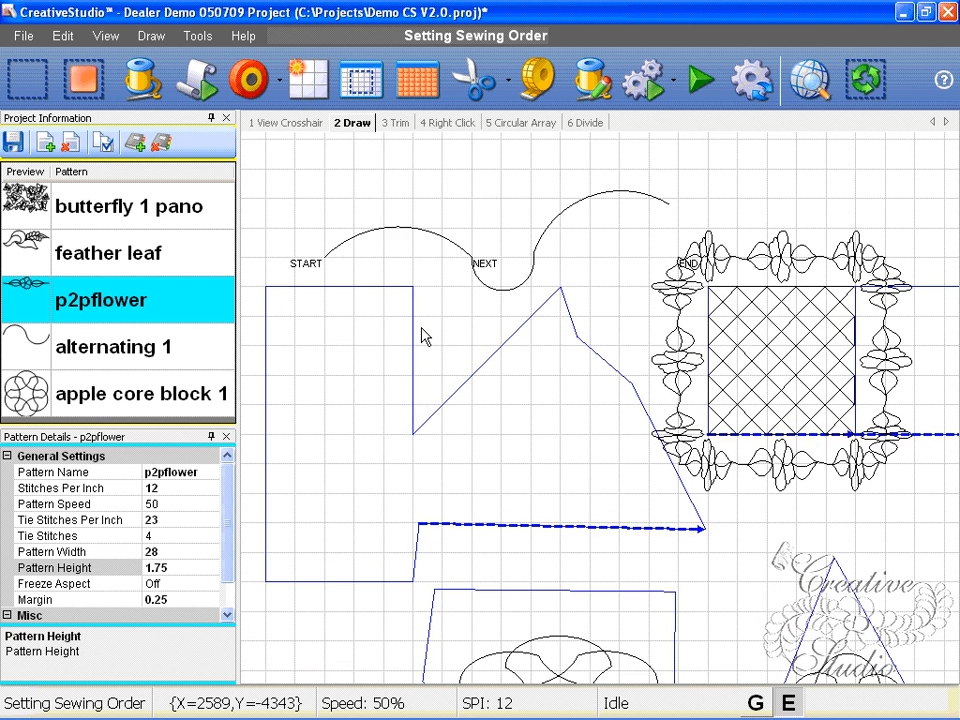
scroll(421, 337, up, 1)
scroll(421, 368, down, 1)
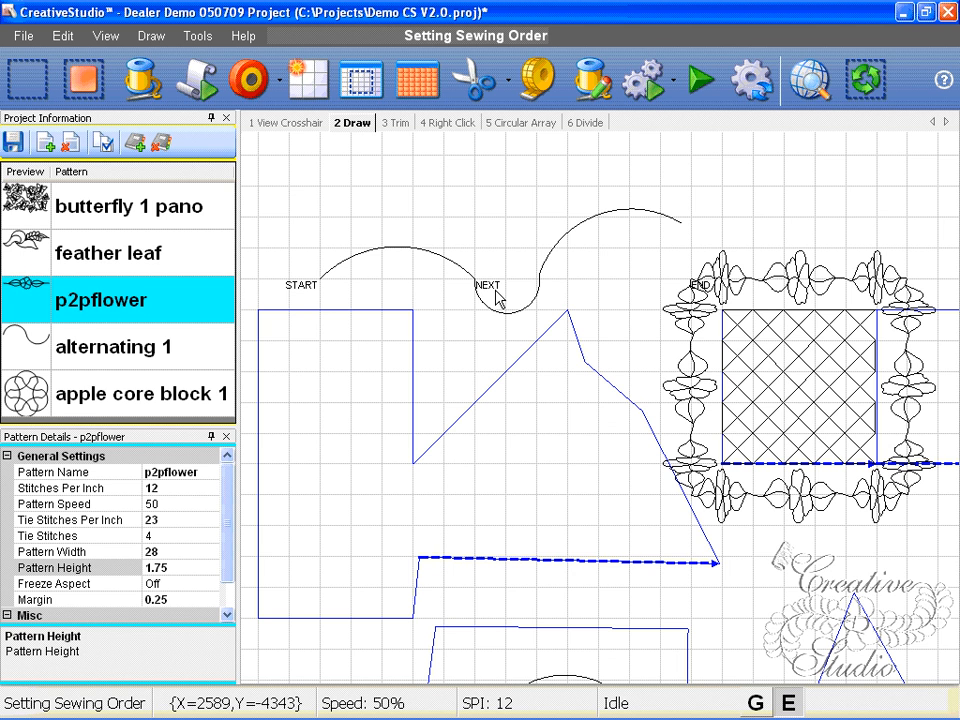
scroll(498, 298, down, 1)
click(151, 35)
mouse_move(253, 208)
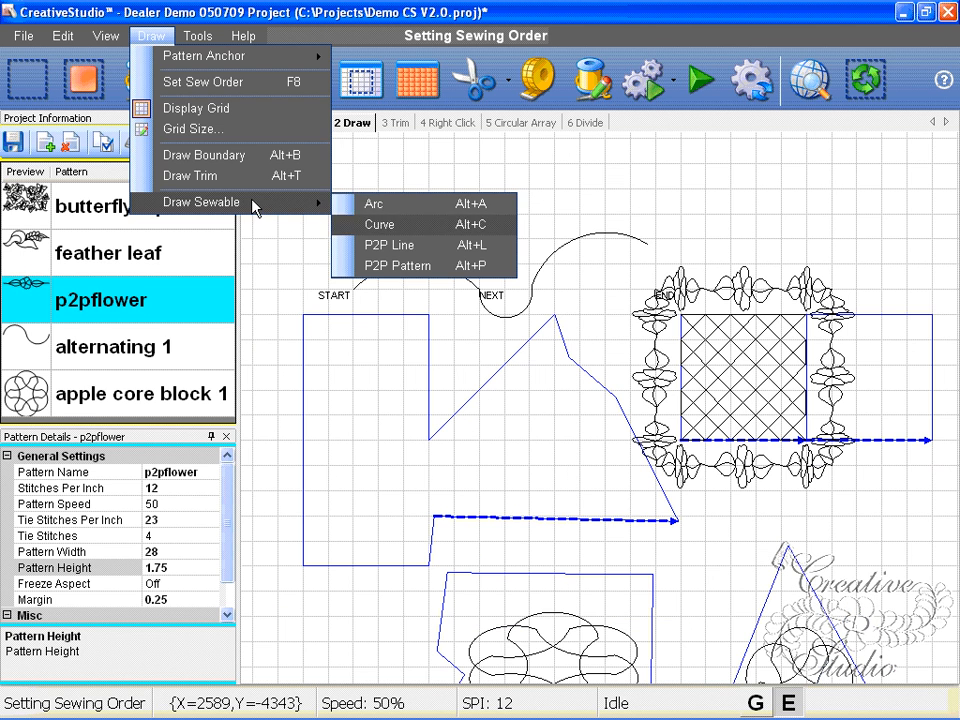
click(373, 221)
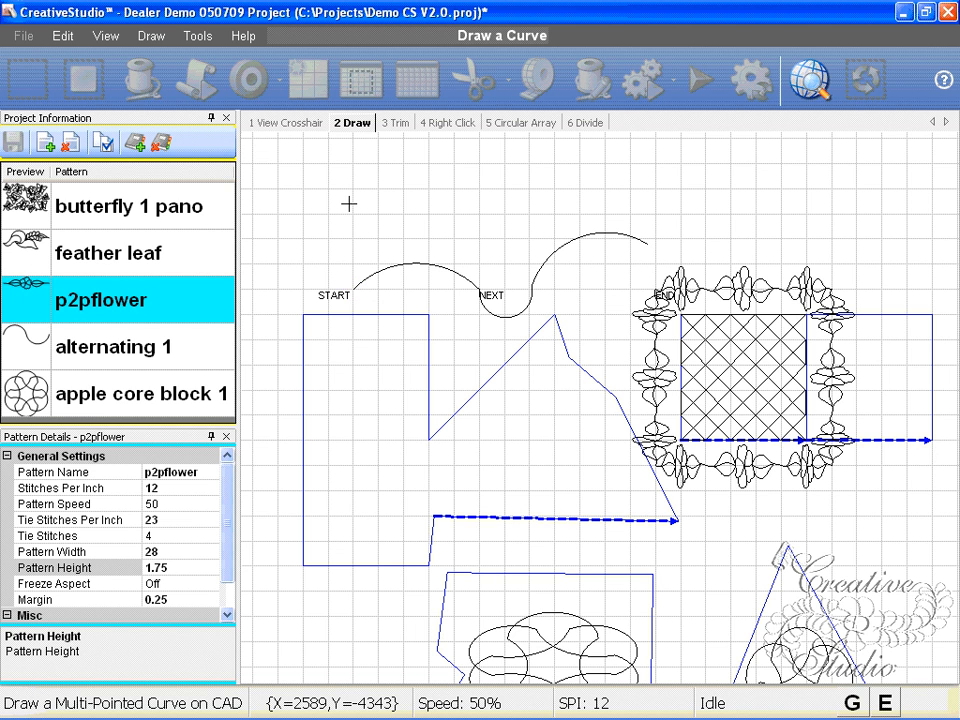
scroll(349, 204, down, 1)
scroll(349, 204, down, 1)
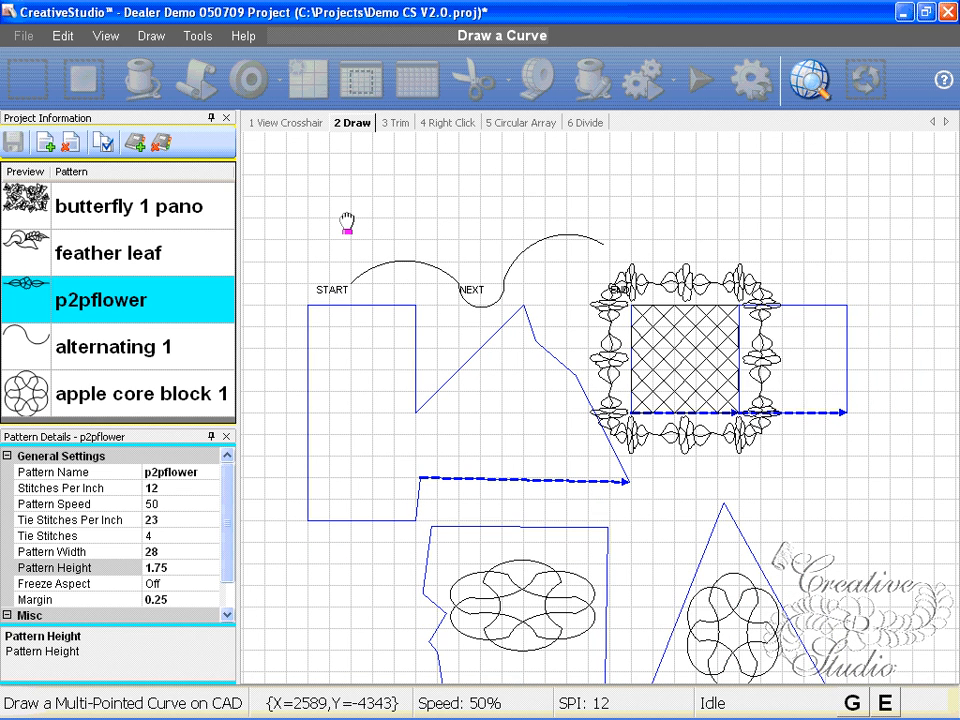
drag(347, 222, 347, 228)
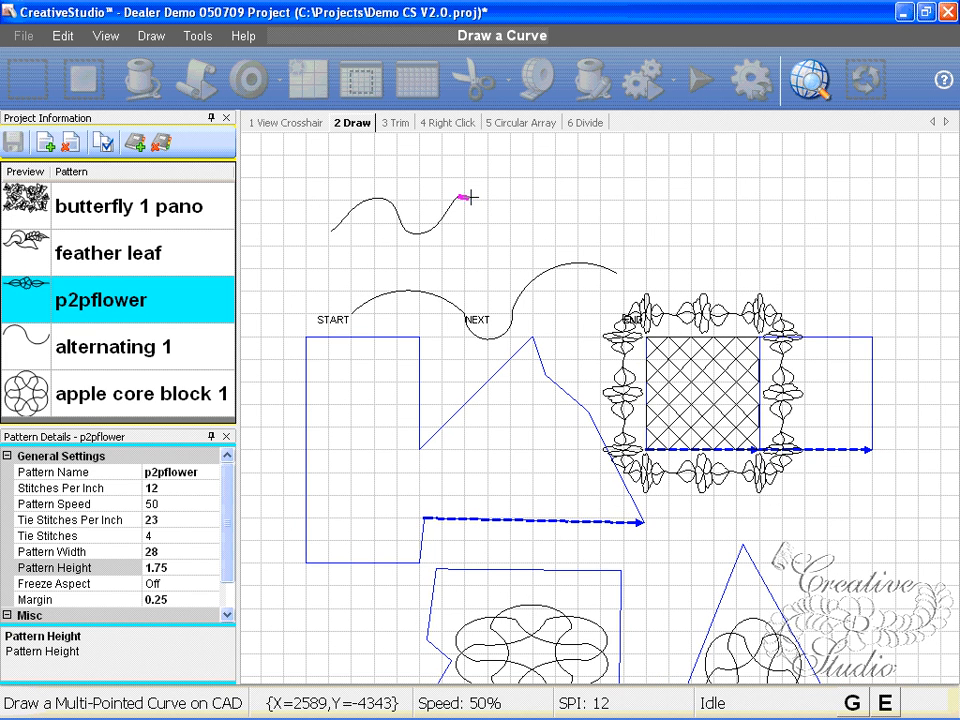
click(486, 197)
click(509, 201)
click(508, 220)
click(527, 200)
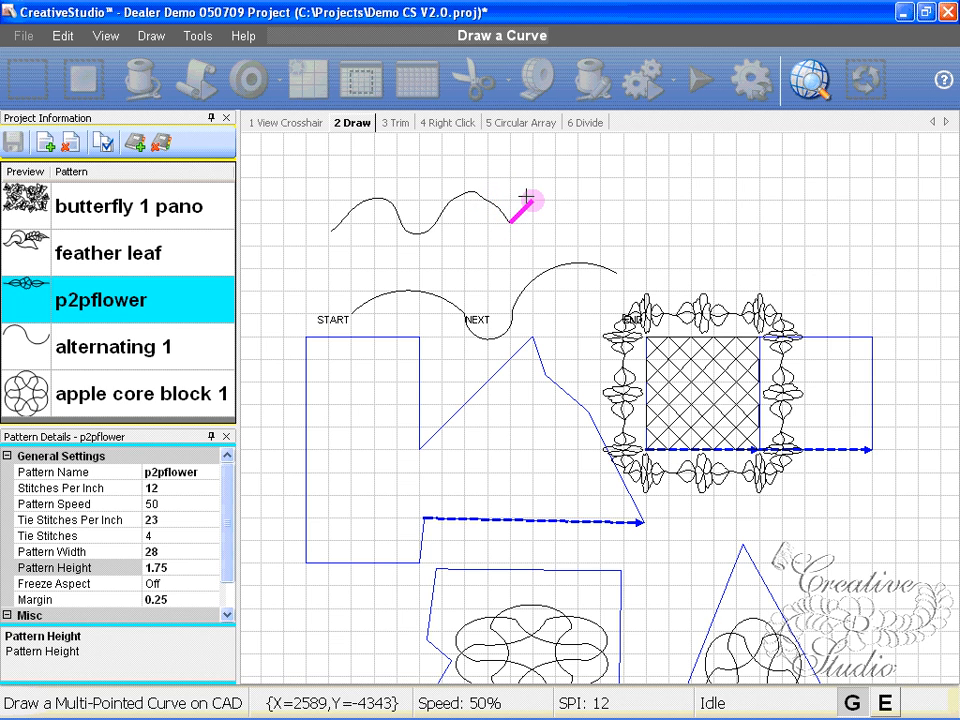
Step: Continue the curve with a large loop crossing back over the waves and a smaller loop beyond it
click(522, 148)
click(443, 157)
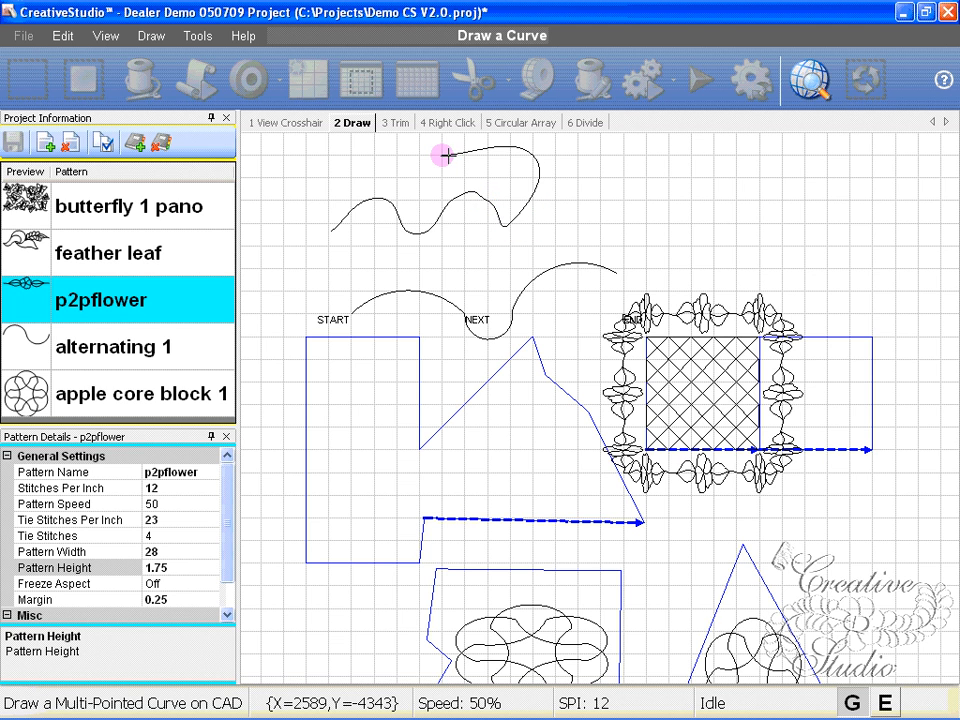
click(464, 200)
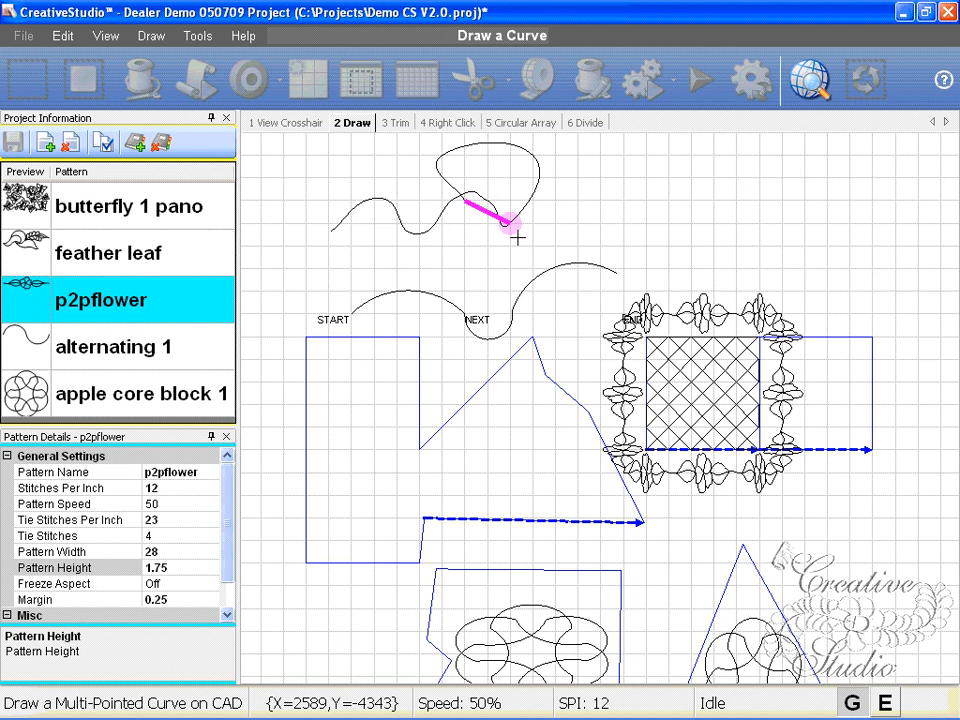
click(593, 208)
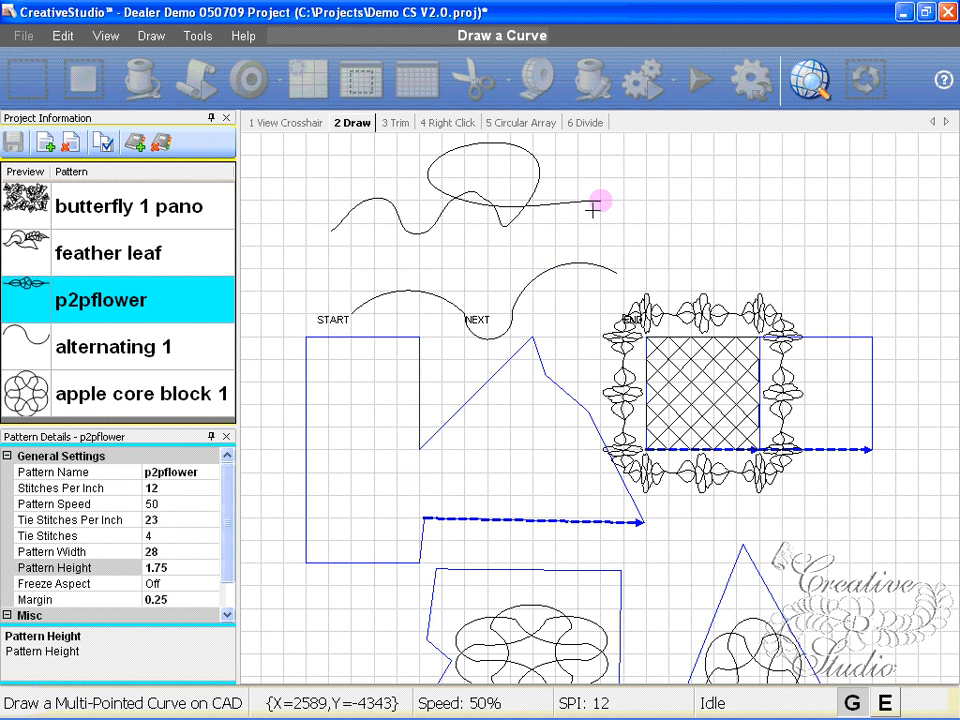
click(606, 223)
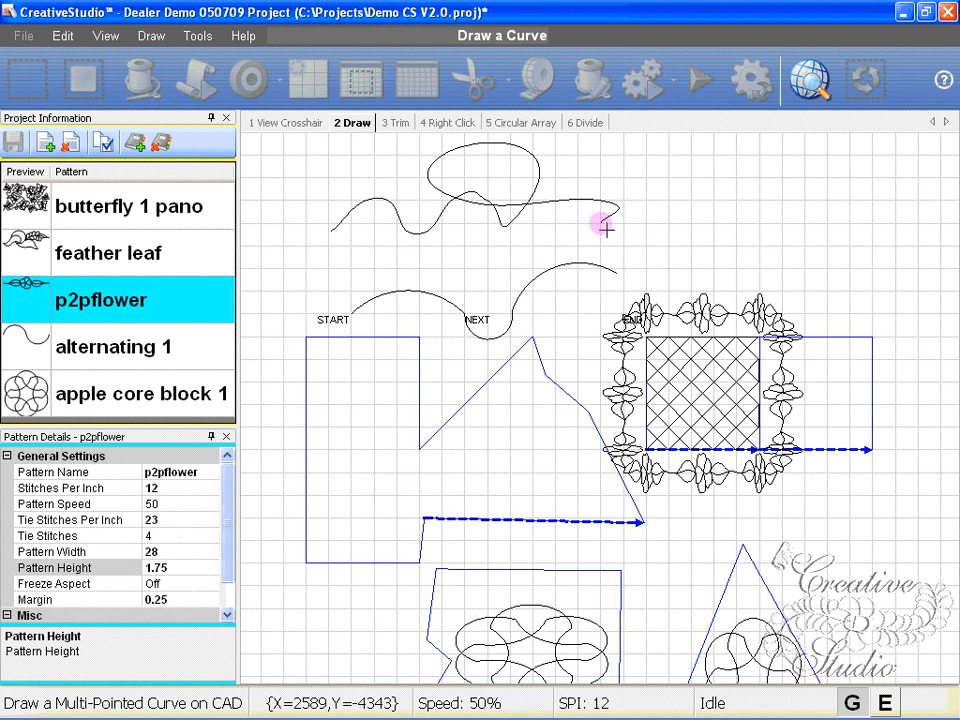
click(556, 178)
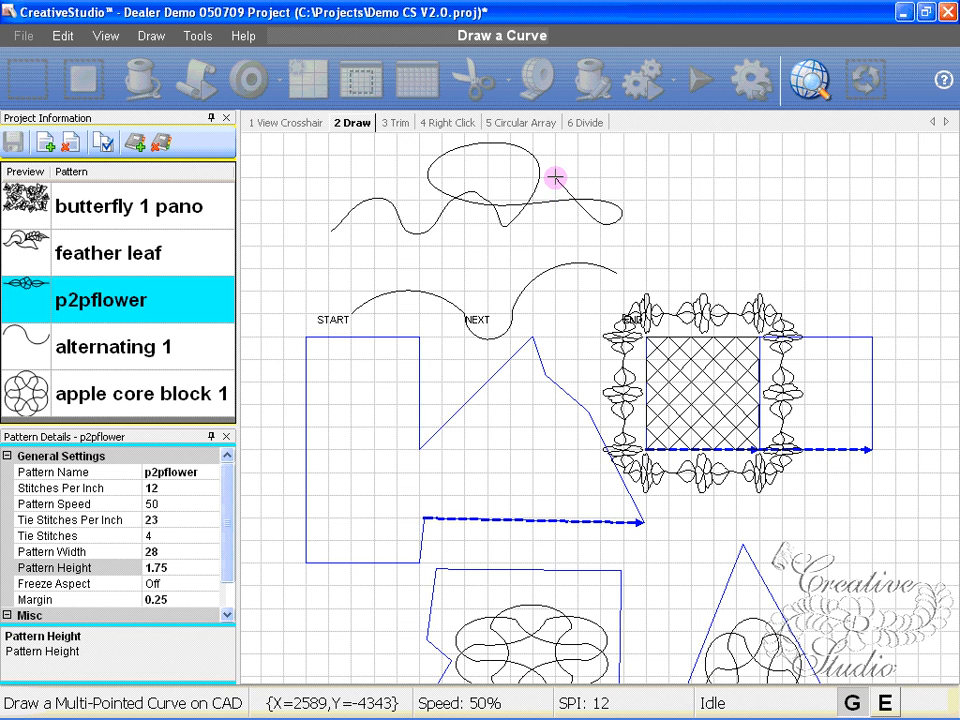
scroll(556, 178, down, 1)
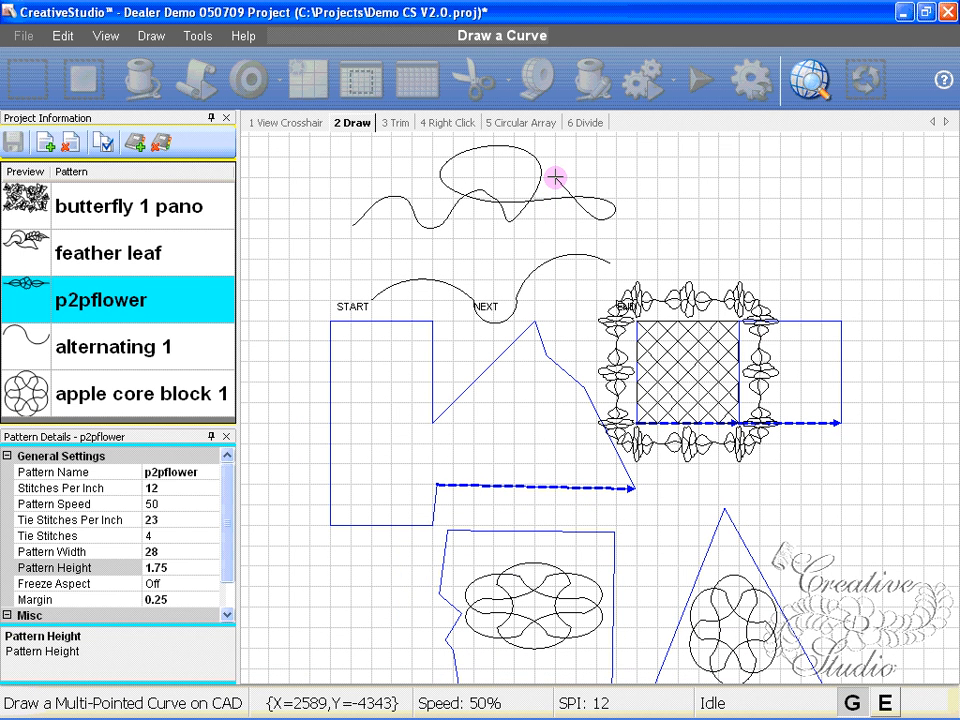
click(598, 157)
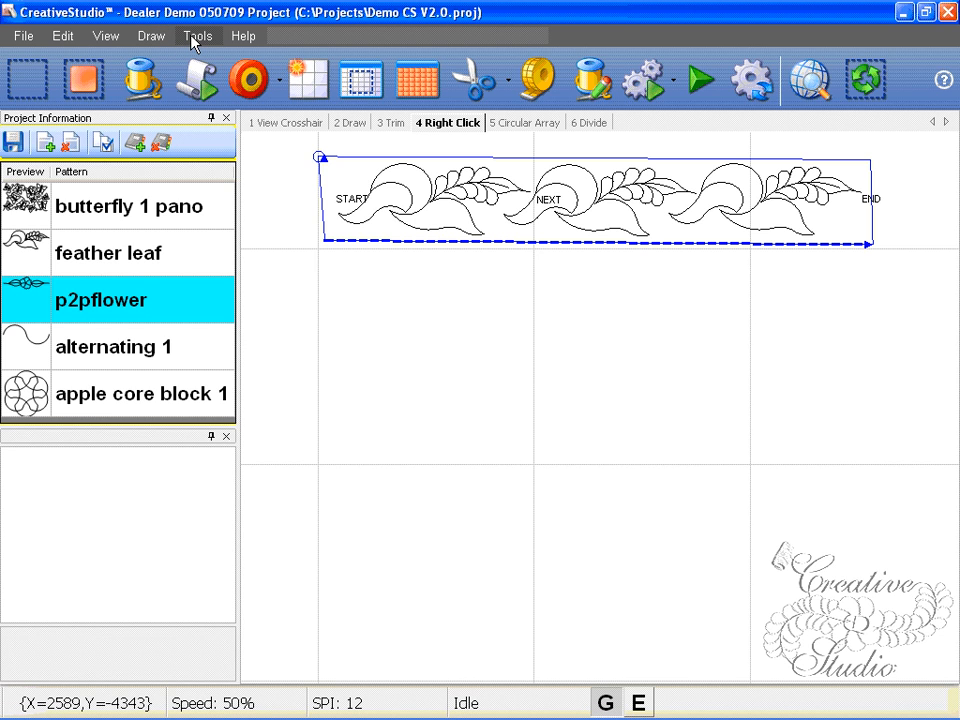
Step: Turn on Stop at Jump Stitch in the controller definition, and switch Tieoffs off and back on
click(194, 38)
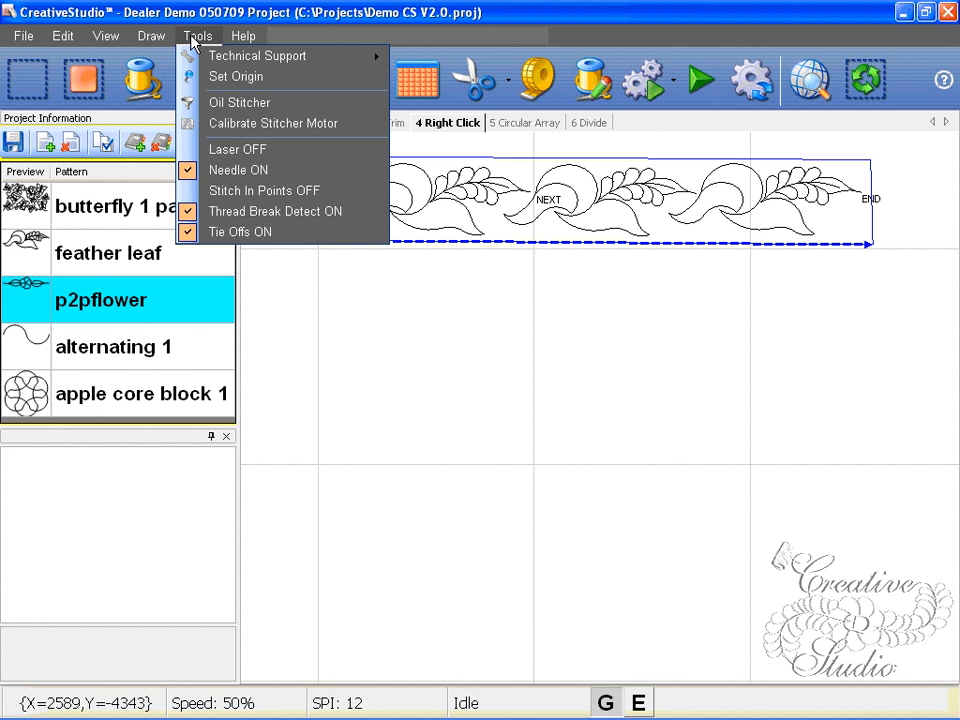
mouse_move(250, 62)
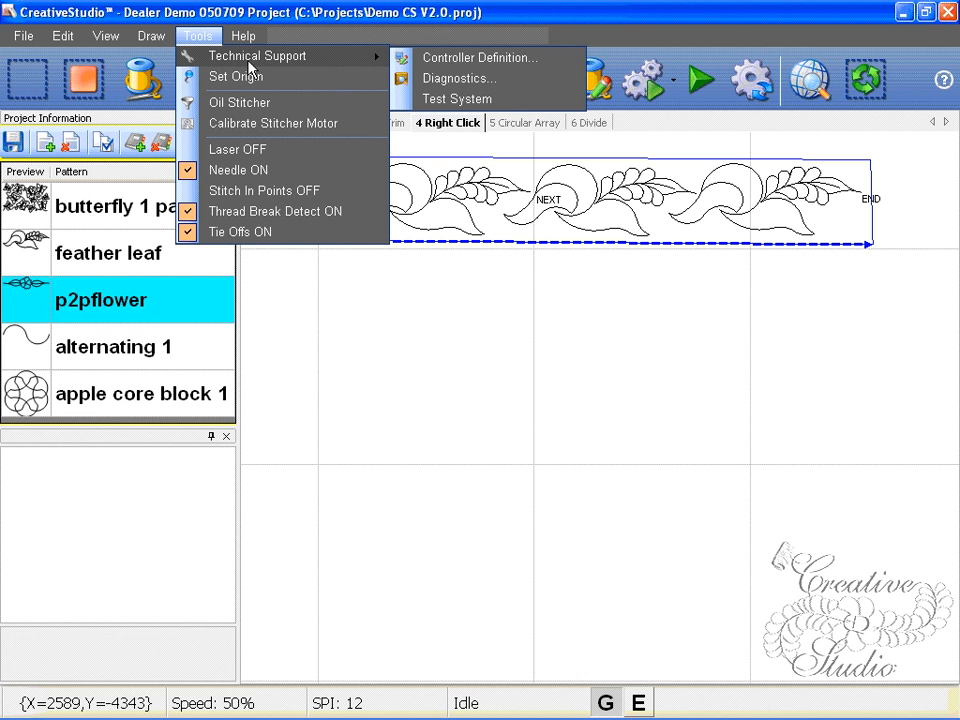
click(466, 68)
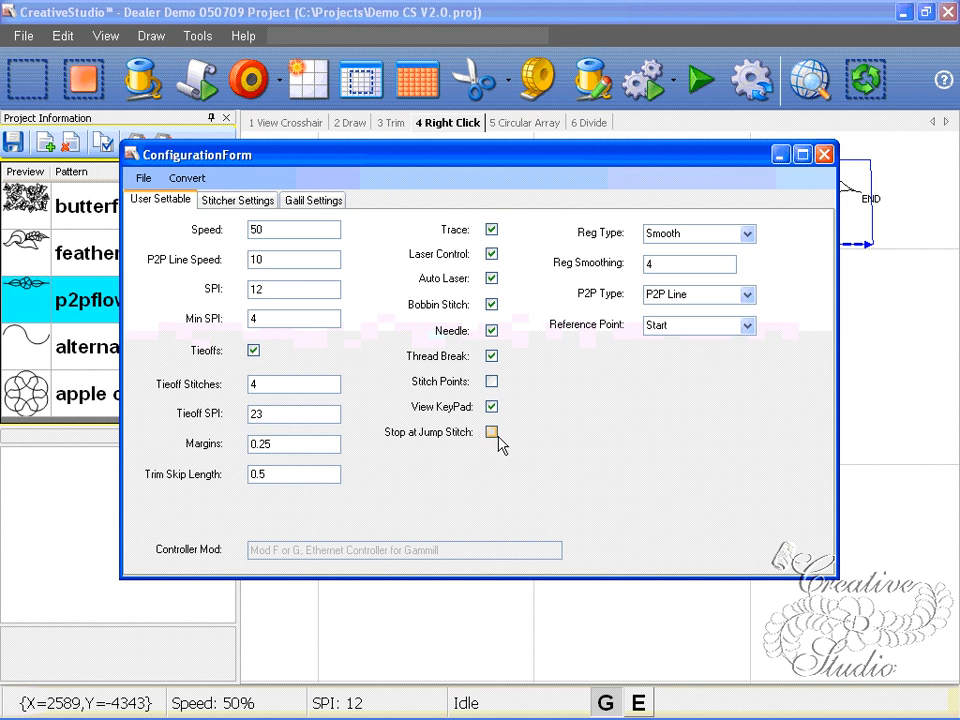
click(492, 434)
click(253, 355)
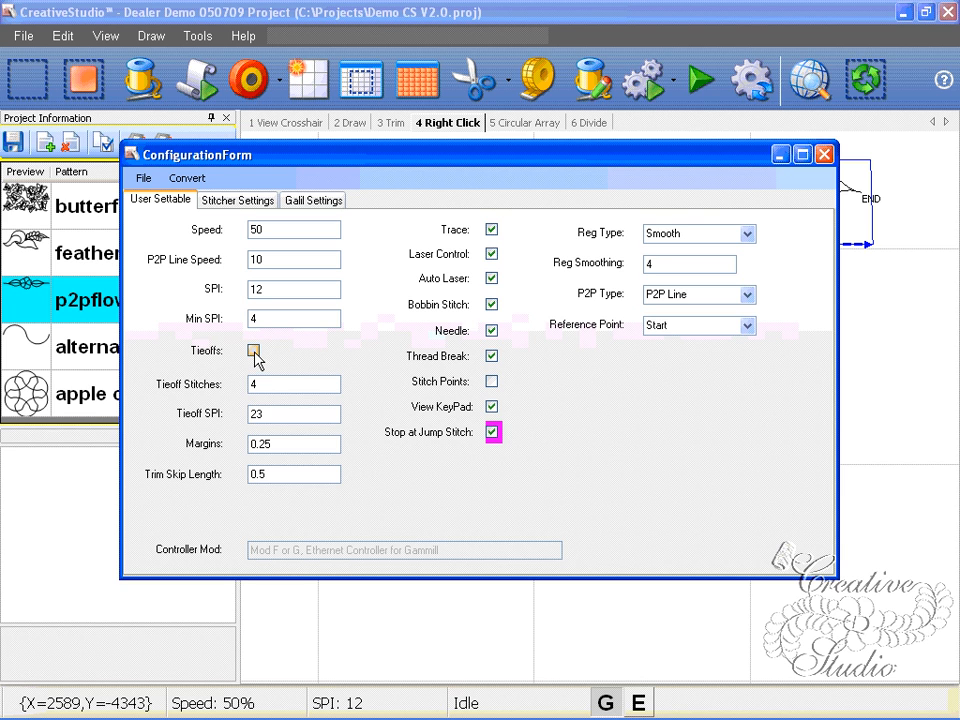
click(254, 353)
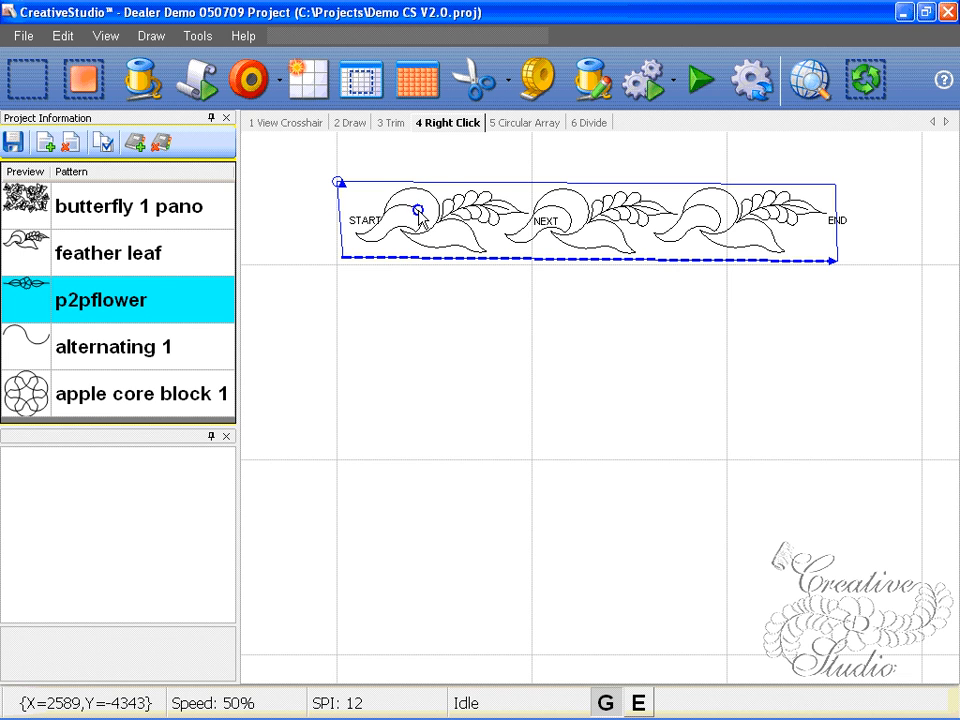
Step: Rotate the first feather leaf in the border row through a full turn in four 90-degree increments
right_click(421, 221)
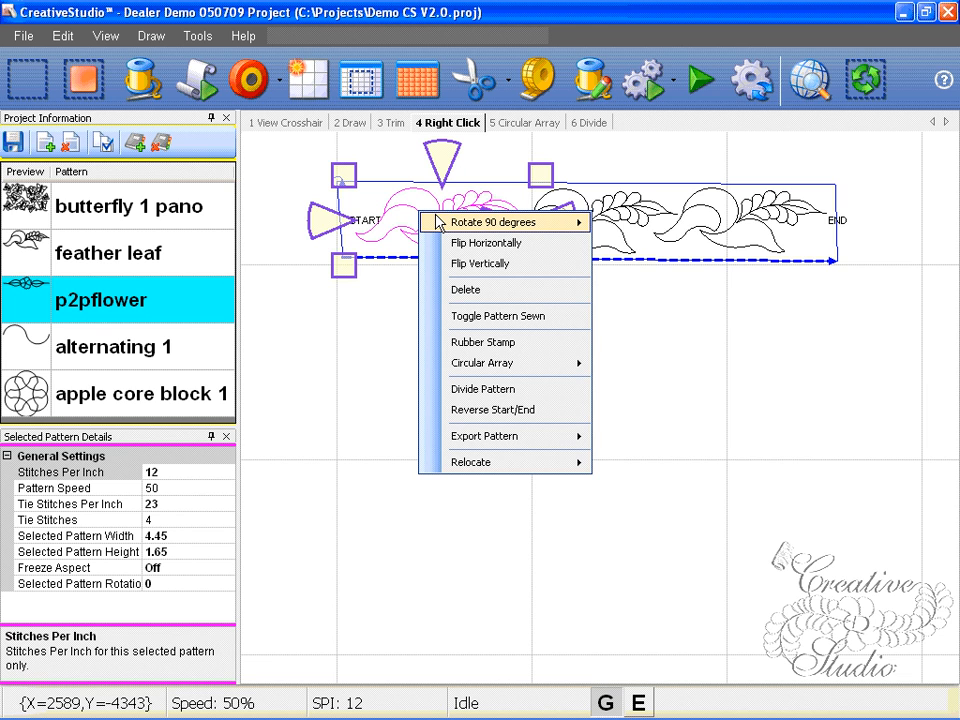
mouse_move(437, 222)
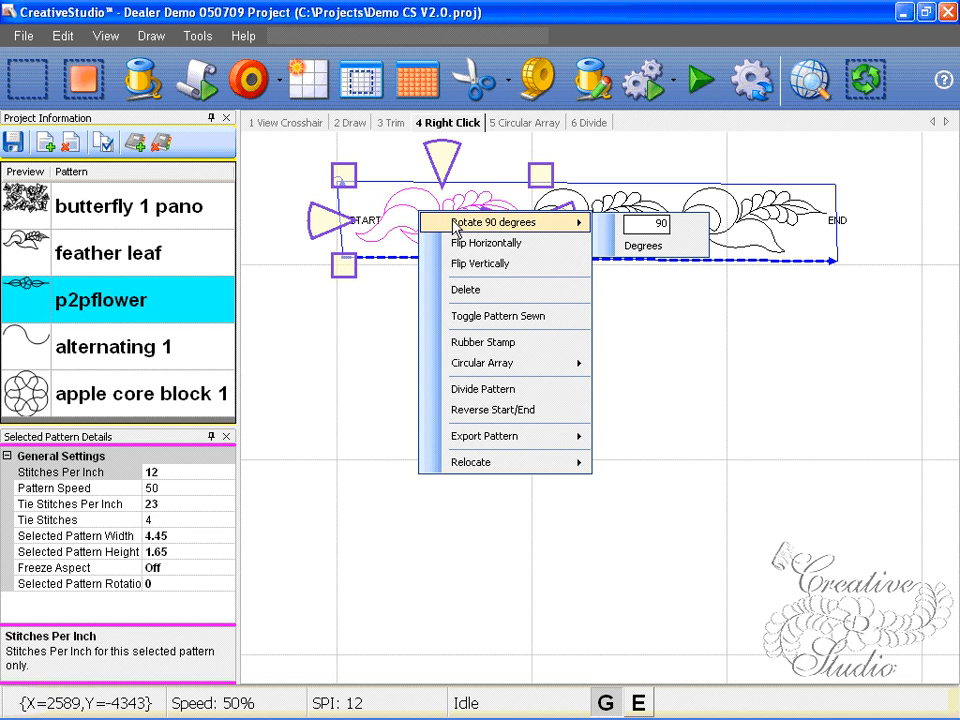
click(453, 224)
click(453, 224)
click(453, 224)
click(456, 226)
Step: Set the rotation increment to 5 degrees and rotate the first feather leaf by it twice
drag(644, 223, 687, 223)
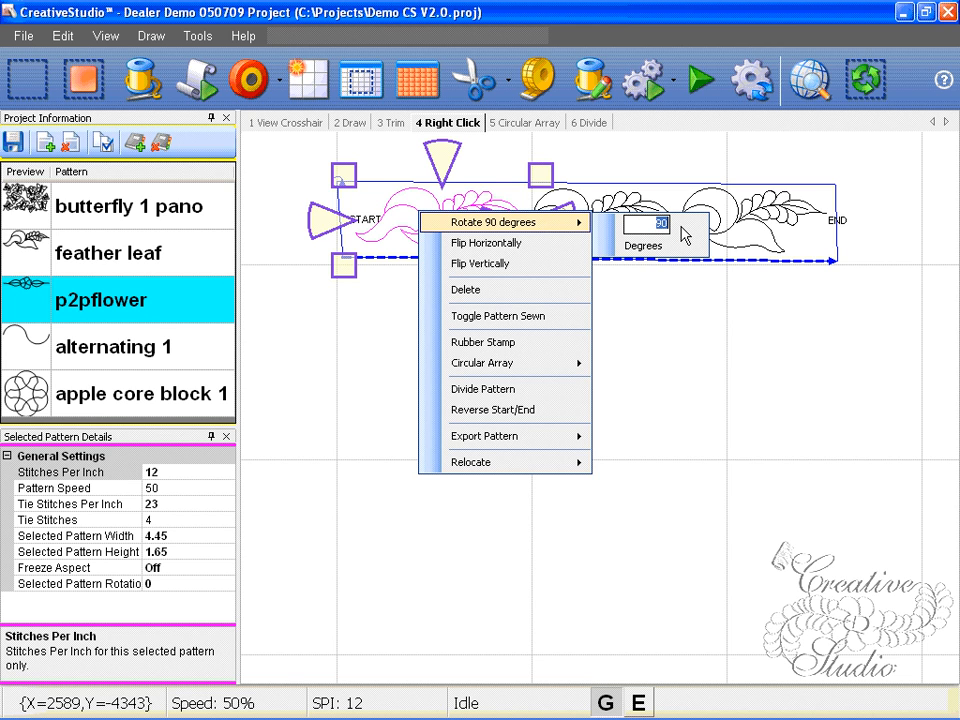
text(5)
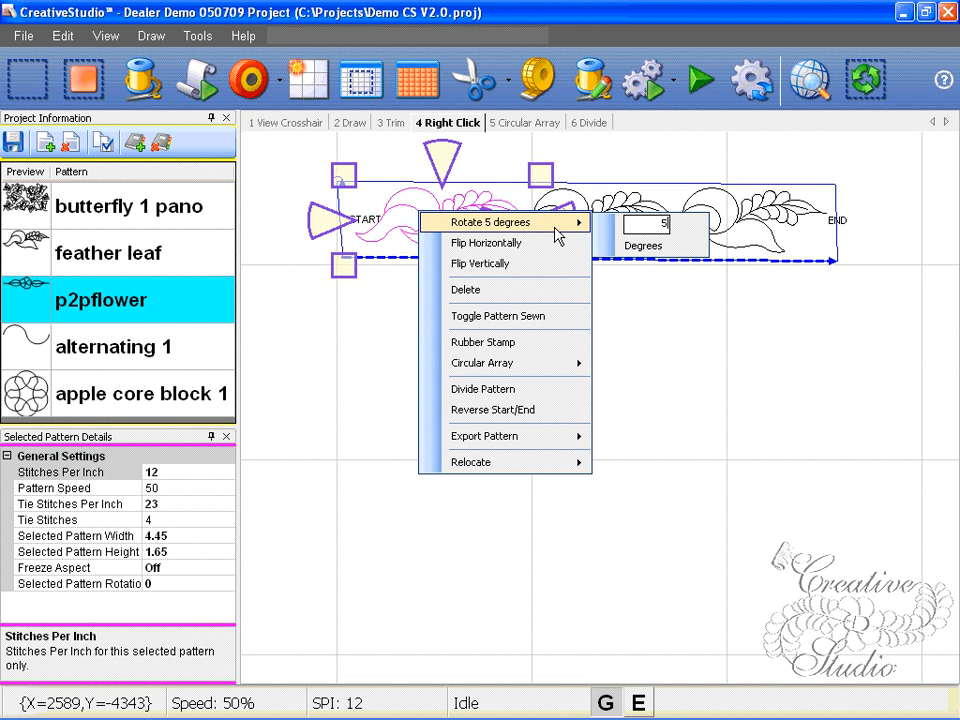
click(480, 222)
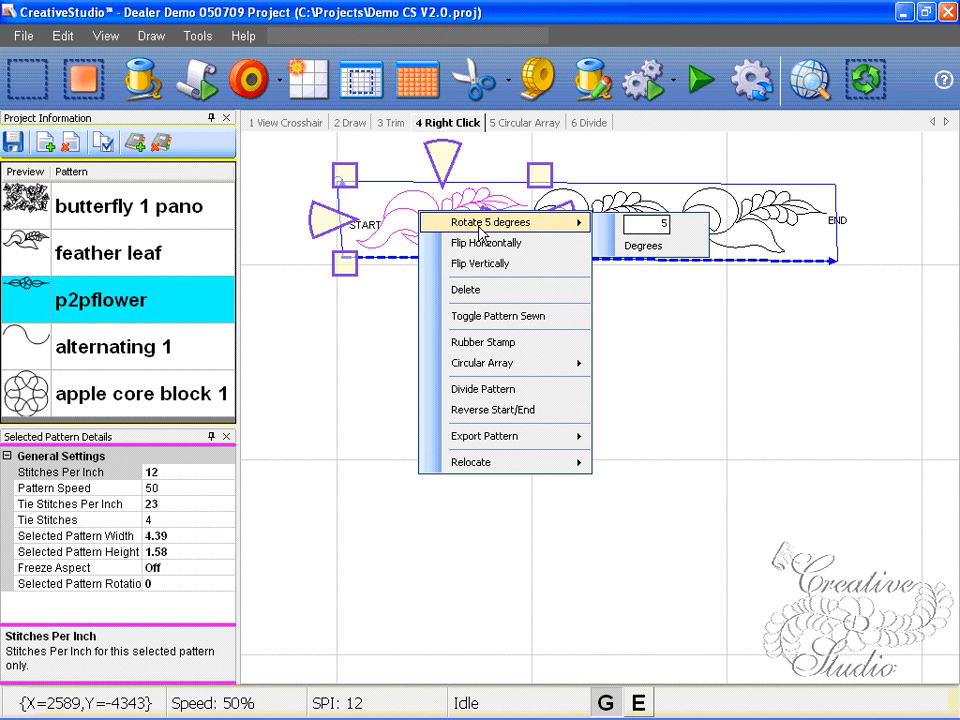
click(480, 222)
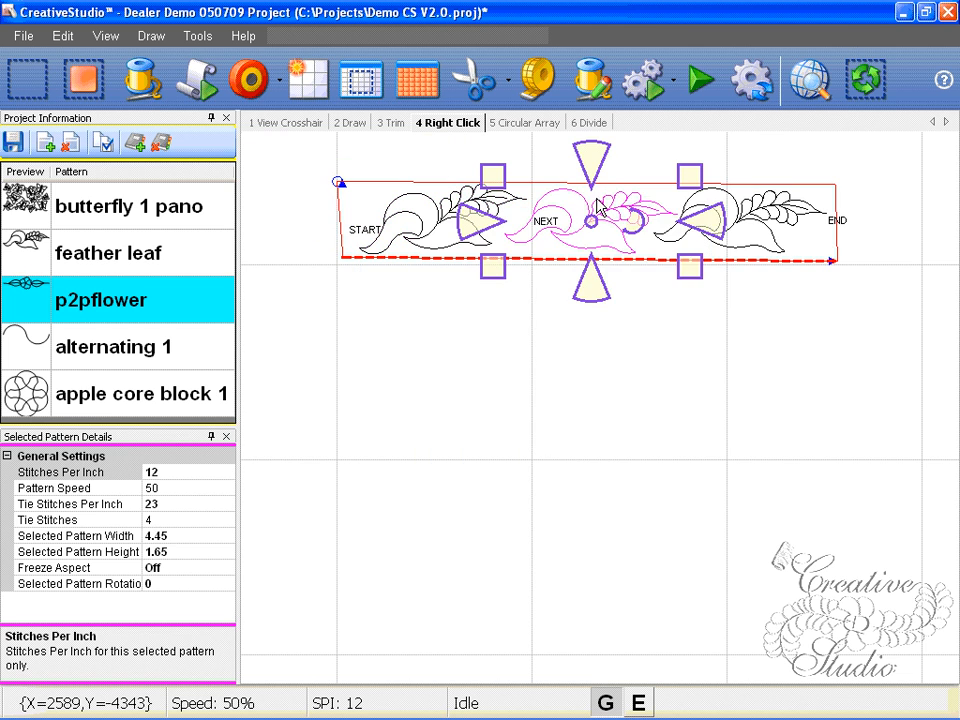
Step: Rotate the middle and last feather leaves in the border row by the 5-degree increment
right_click(598, 205)
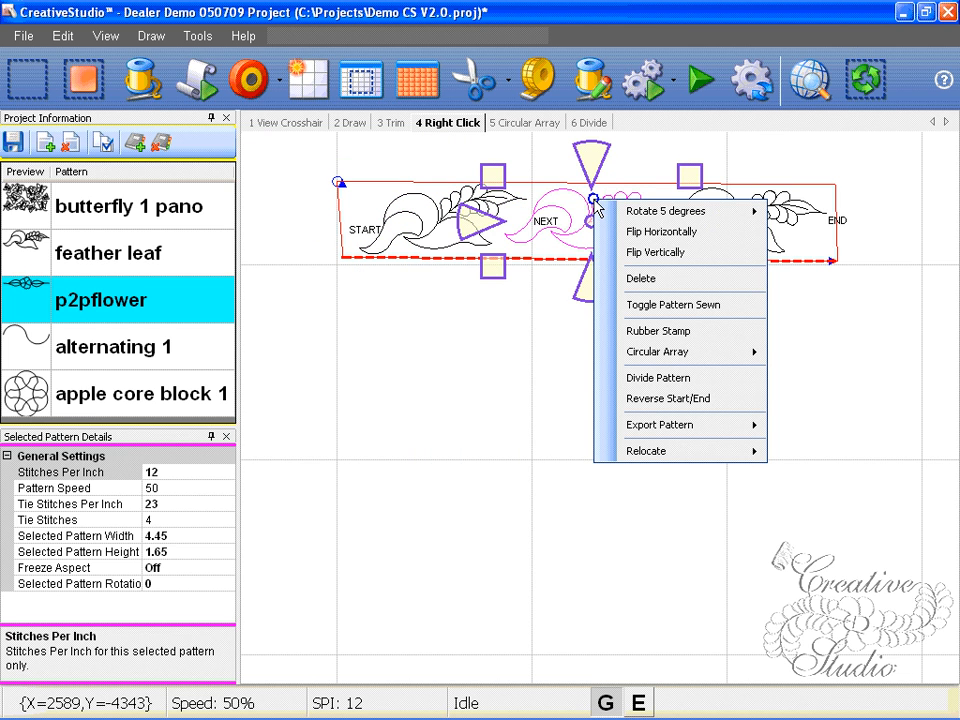
click(657, 214)
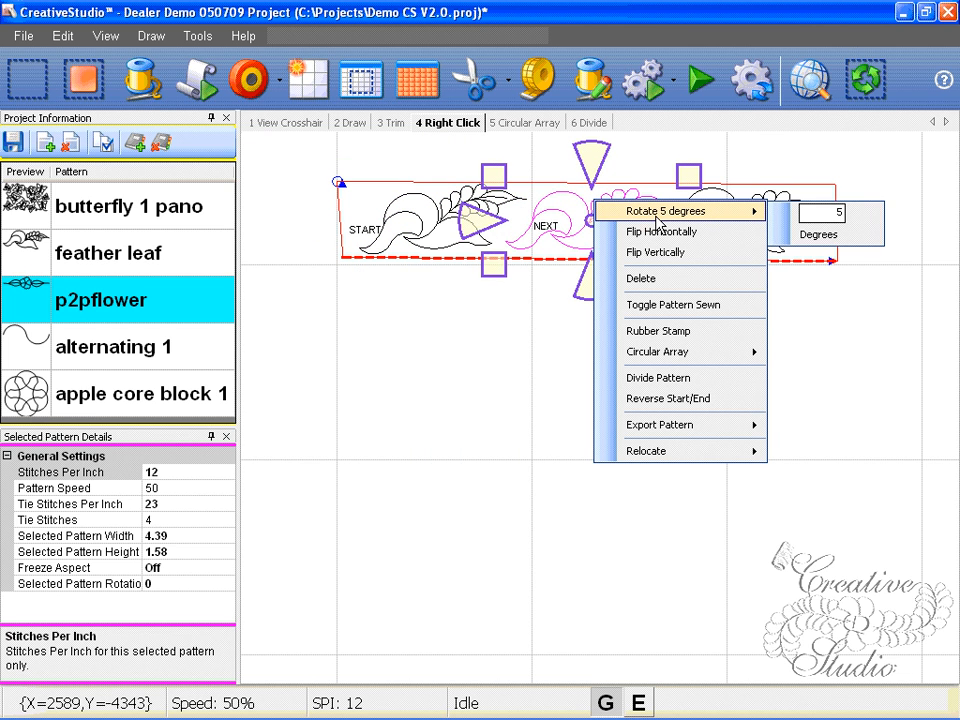
right_click(770, 196)
click(817, 212)
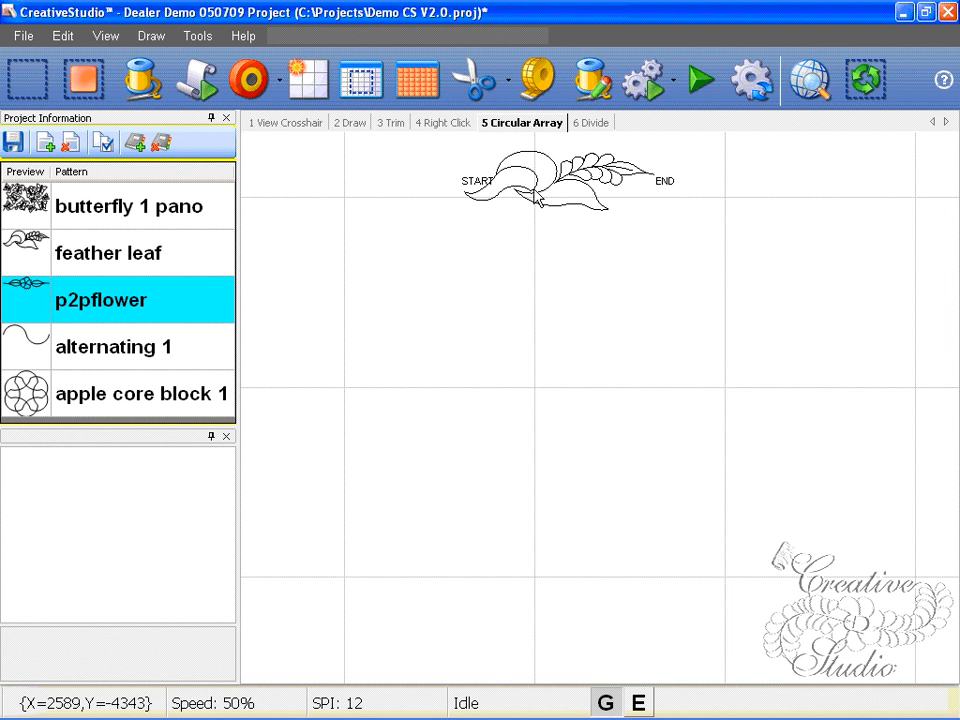
Step: Enter 13 as the number of copies in the feather leaf's circular array and calculate the matching angle
right_click(537, 199)
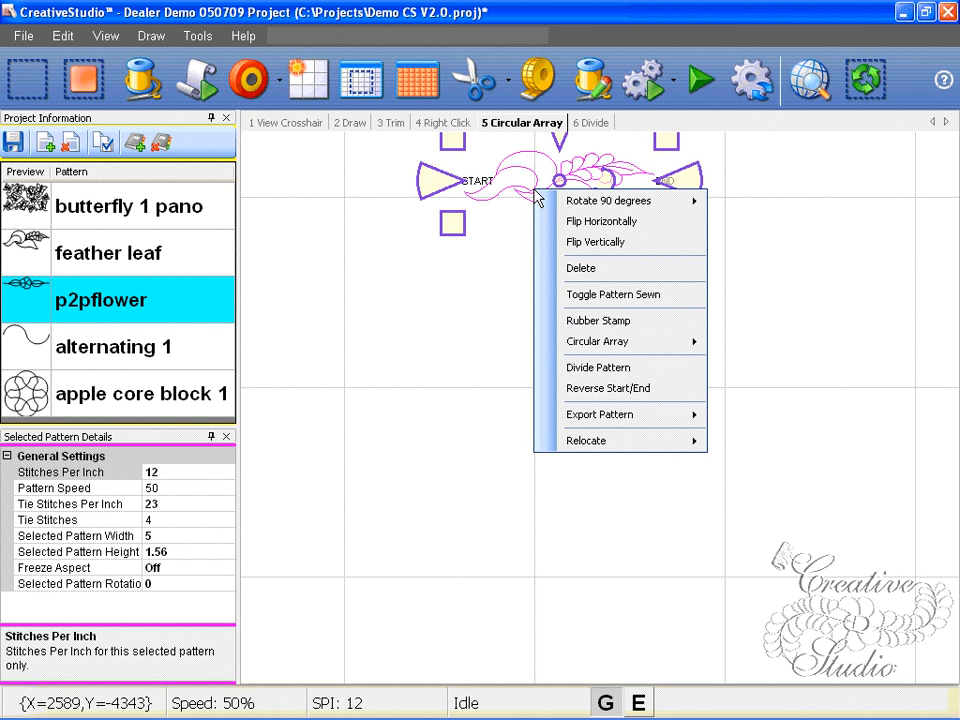
mouse_move(595, 350)
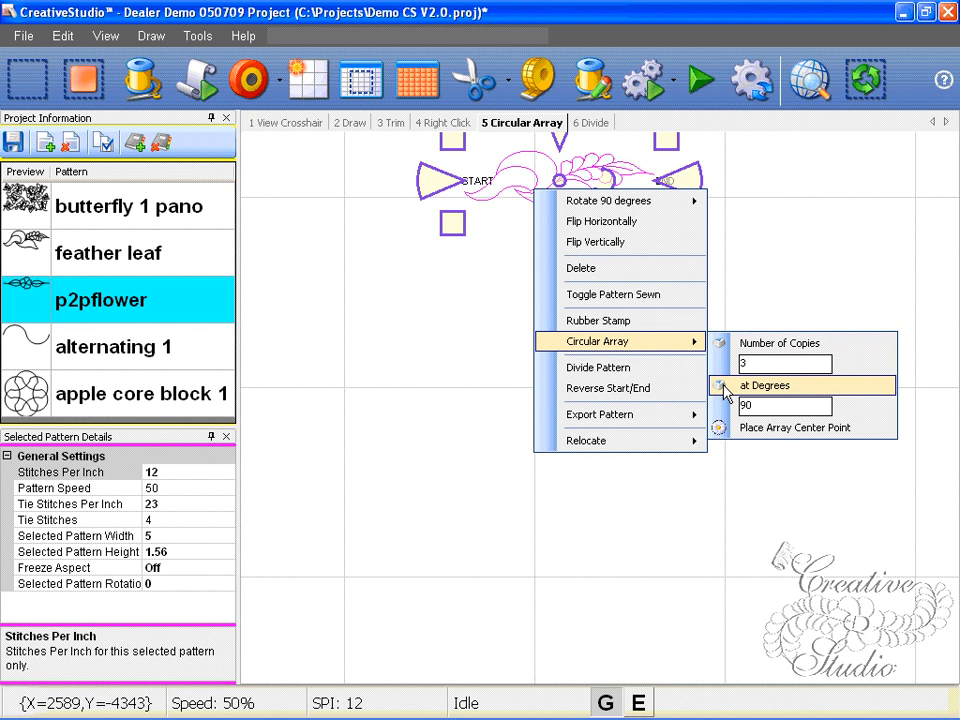
click(752, 363)
drag(753, 363, 743, 372)
text(13)
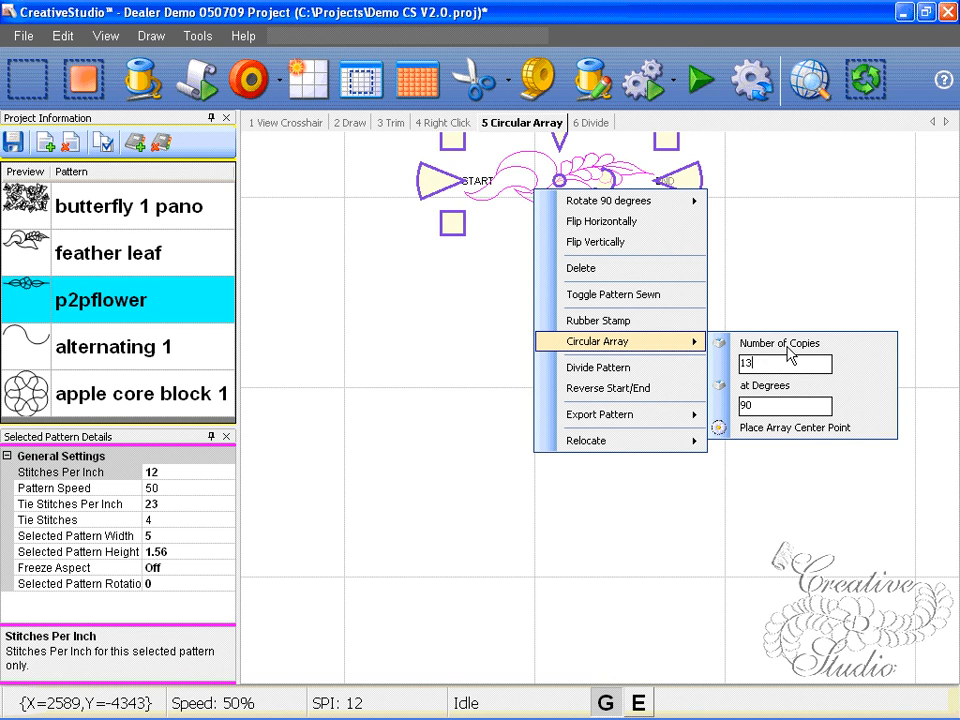
click(720, 342)
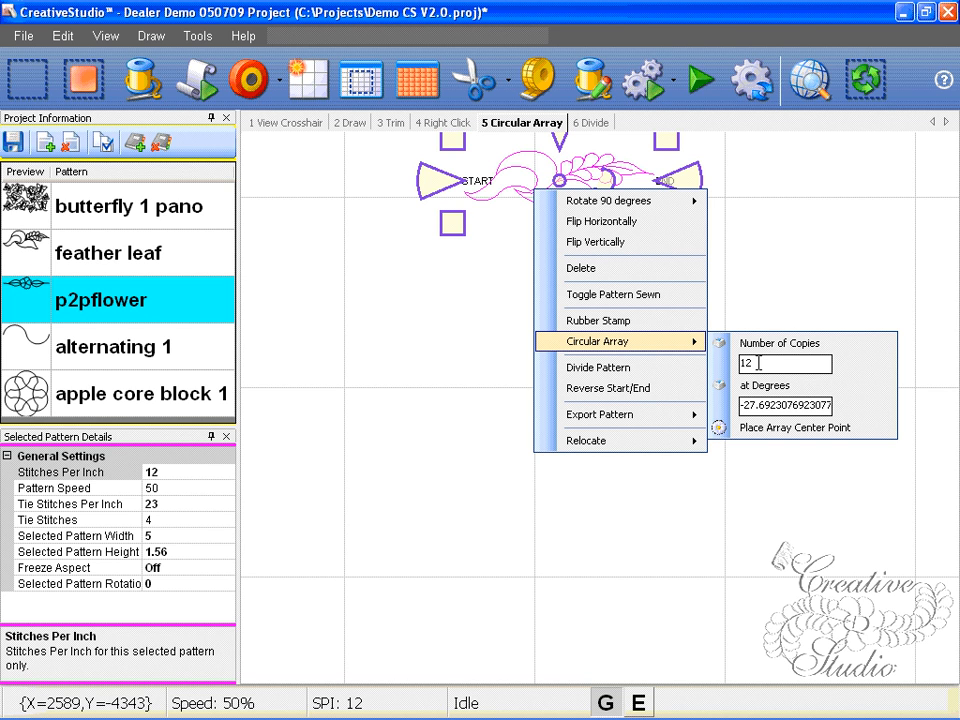
Step: Turn off grid snapping and place the array center point about two grid squares directly below the feather leaf
click(748, 430)
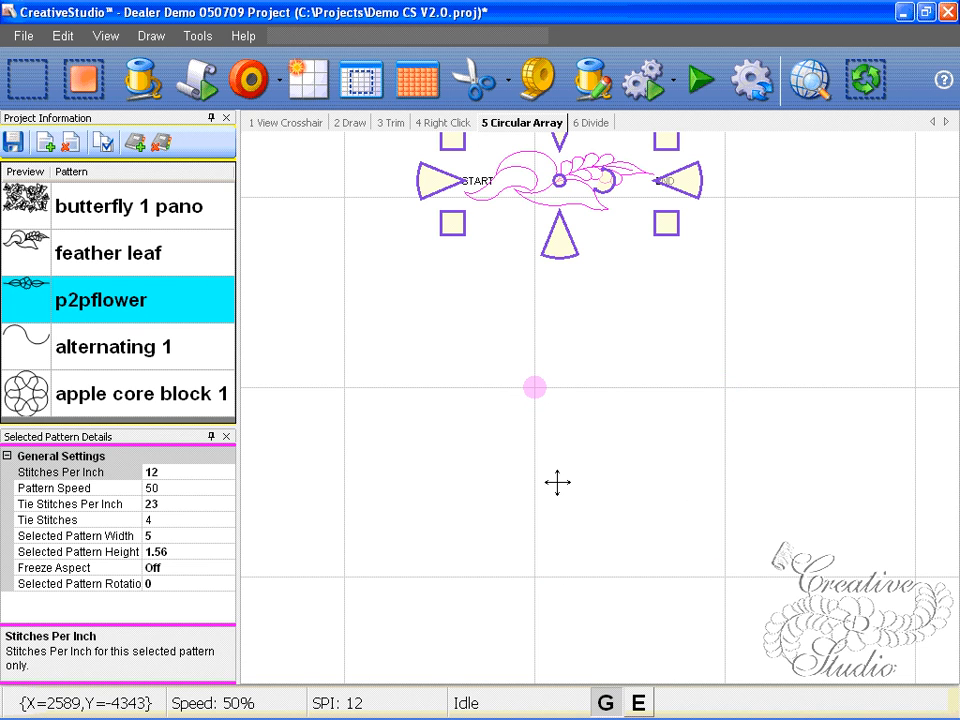
key(g)
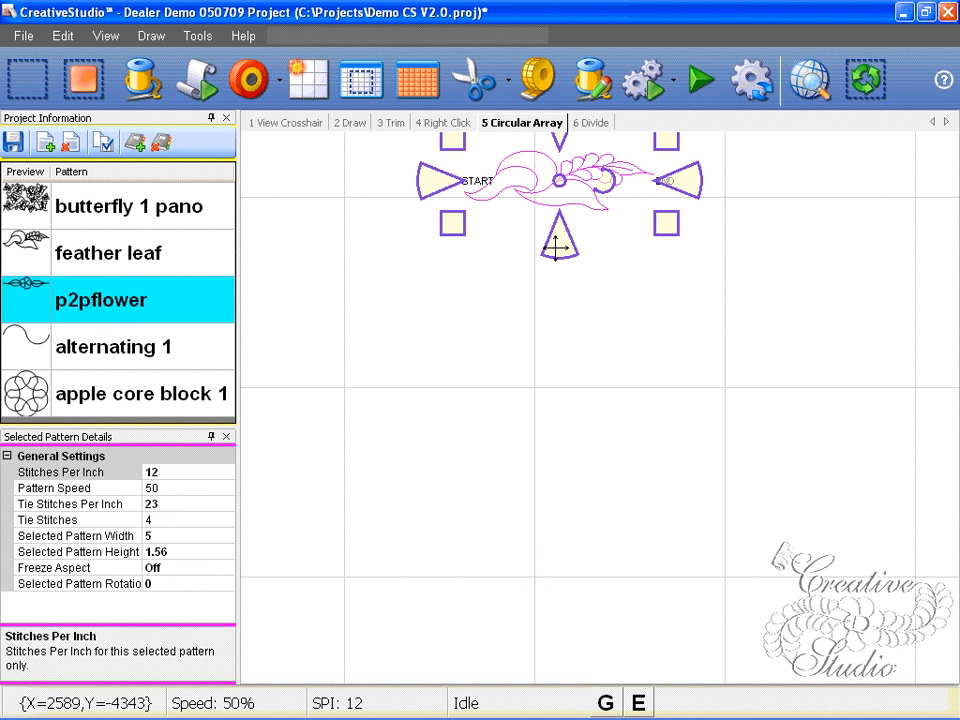
click(559, 588)
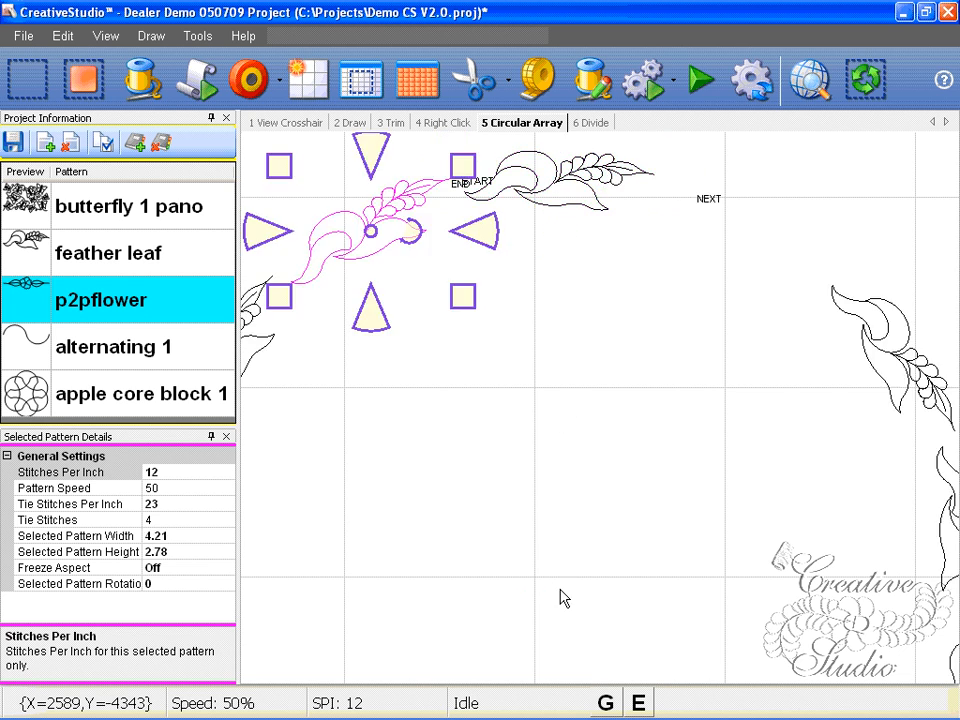
Step: Switch the topmost leaf of the ring to its start and end point handles and turn on endpoint snapping
scroll(545, 556, down, 2)
drag(550, 539, 568, 494)
scroll(567, 493, down, 2)
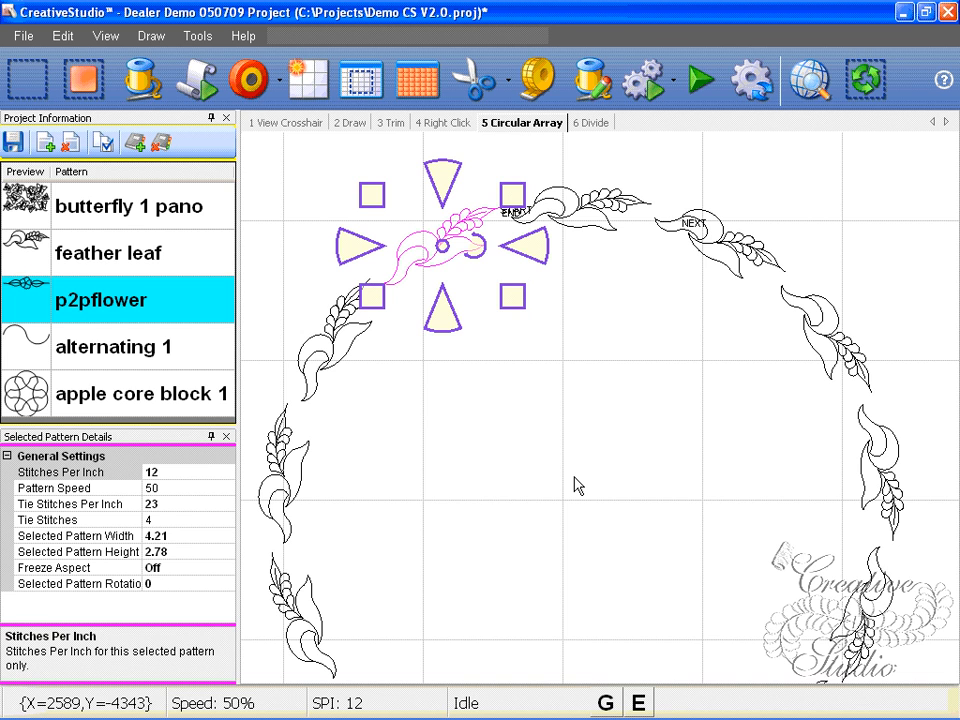
scroll(575, 485, up, 1)
scroll(575, 485, down, 1)
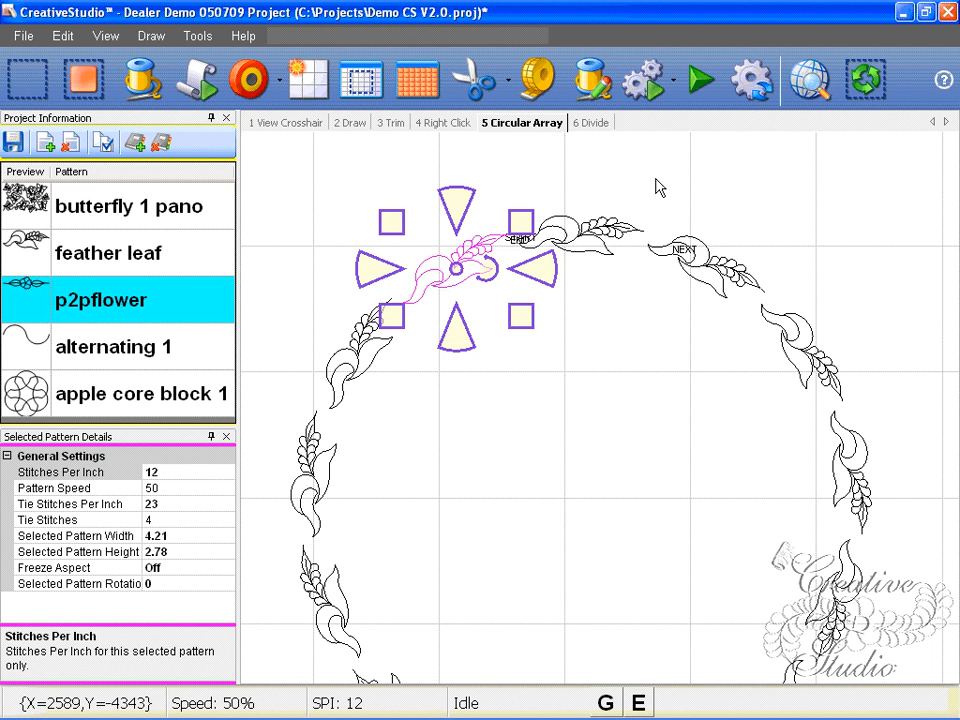
scroll(658, 298, up, 3)
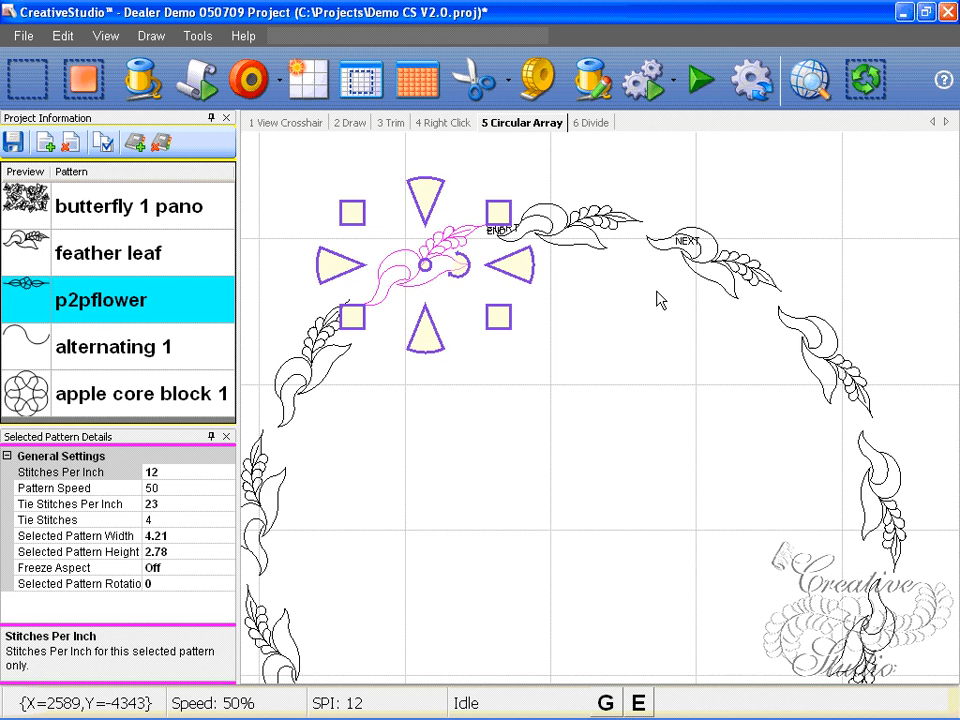
scroll(656, 290, down, 1)
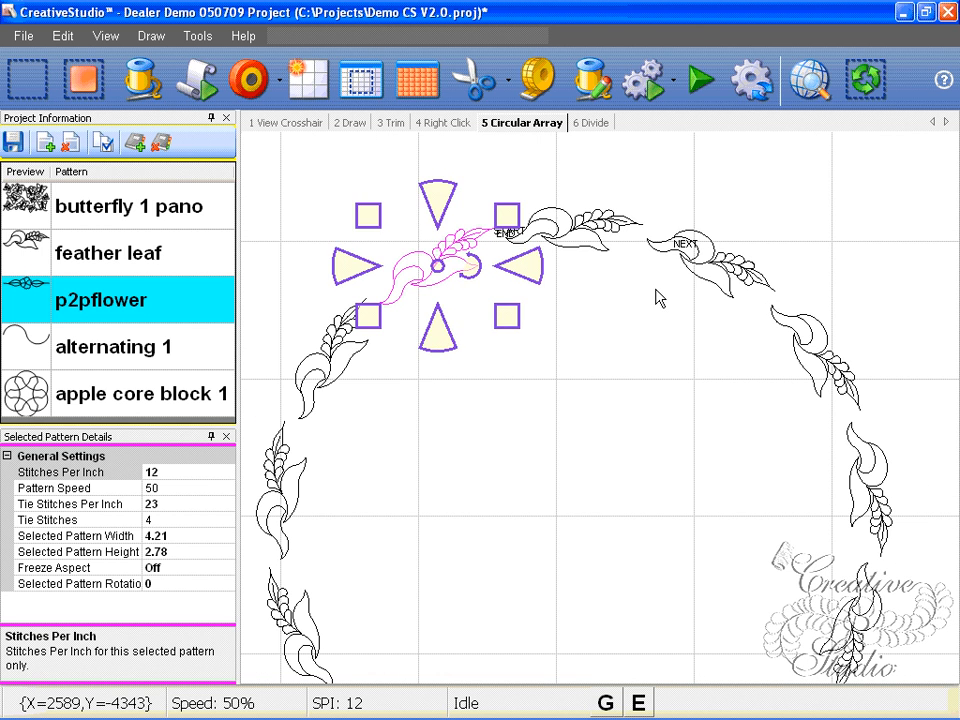
click(590, 233)
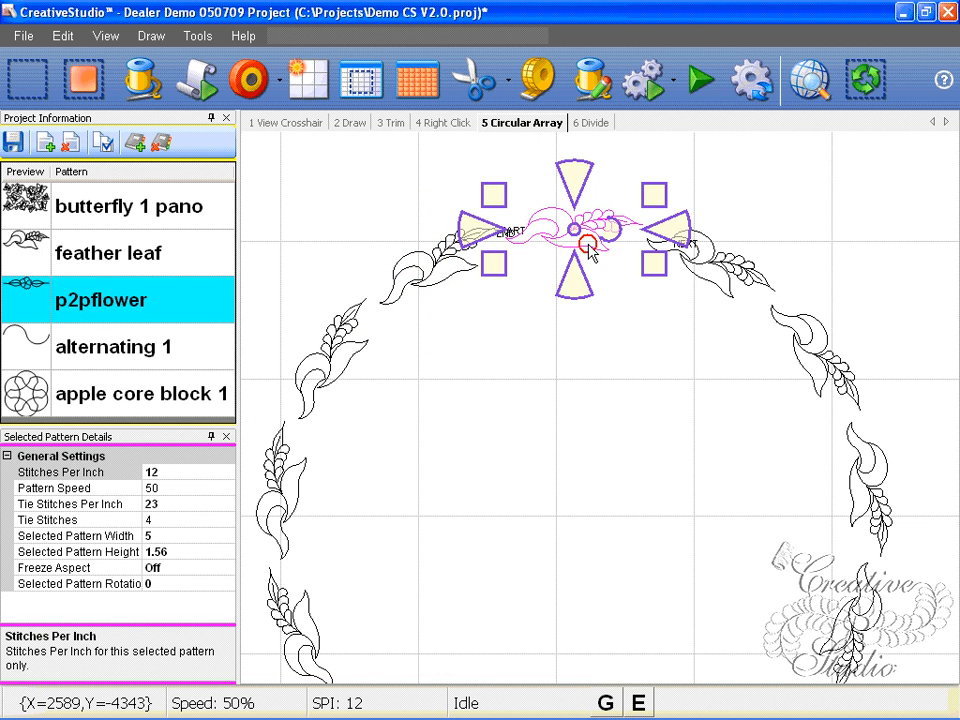
click(590, 255)
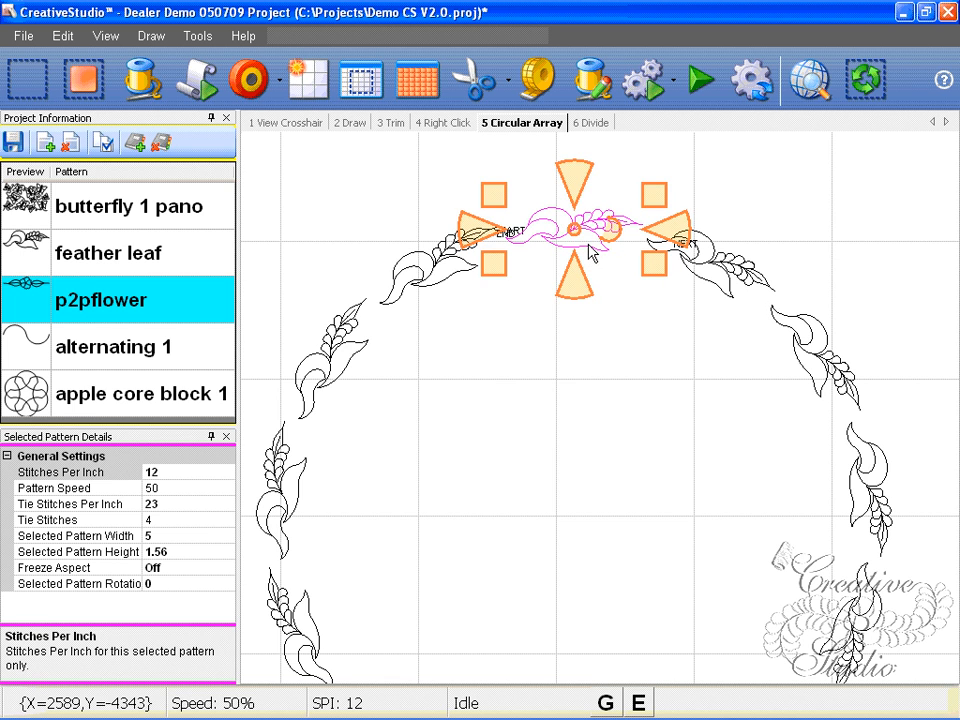
click(590, 255)
scroll(637, 289, up, 1)
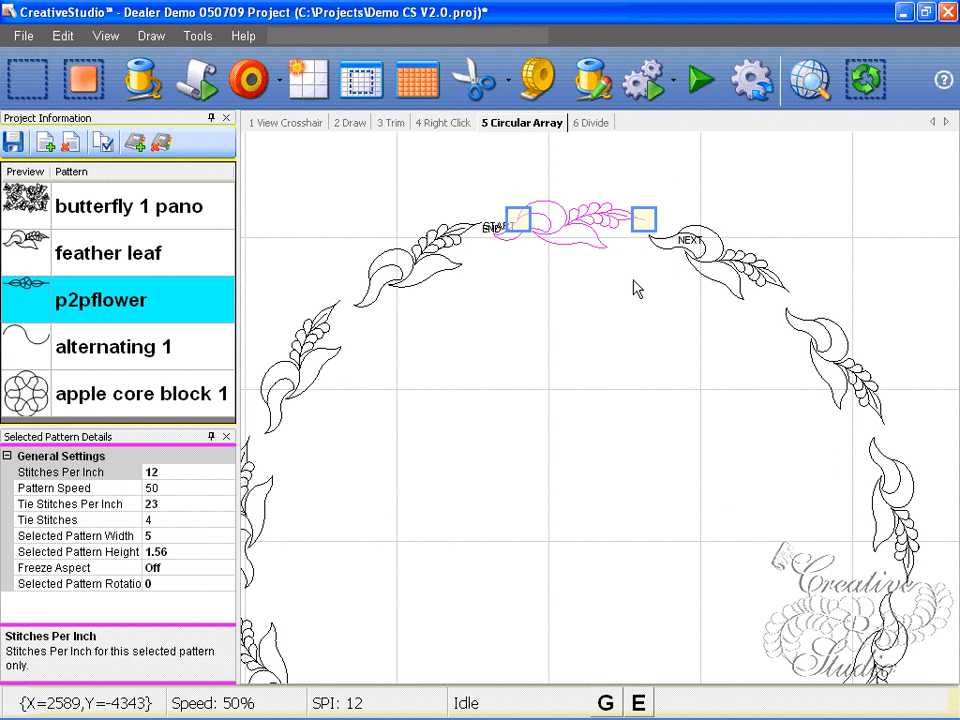
scroll(637, 289, up, 1)
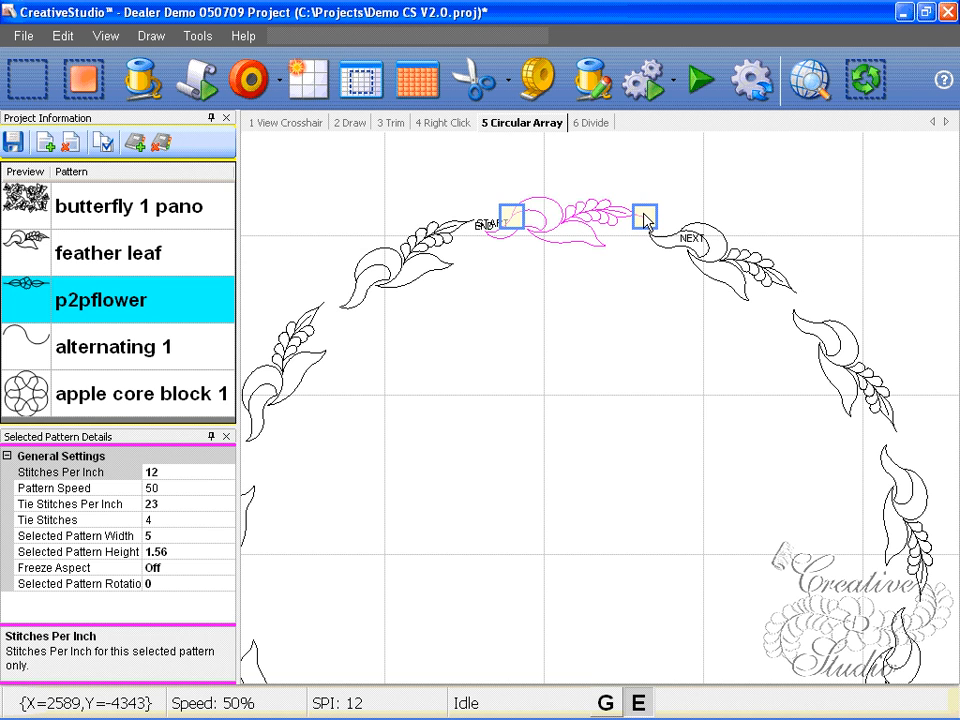
Step: Stretch the leaves from the top of the ring down its right side so each end point meets the next start point
drag(645, 220, 679, 228)
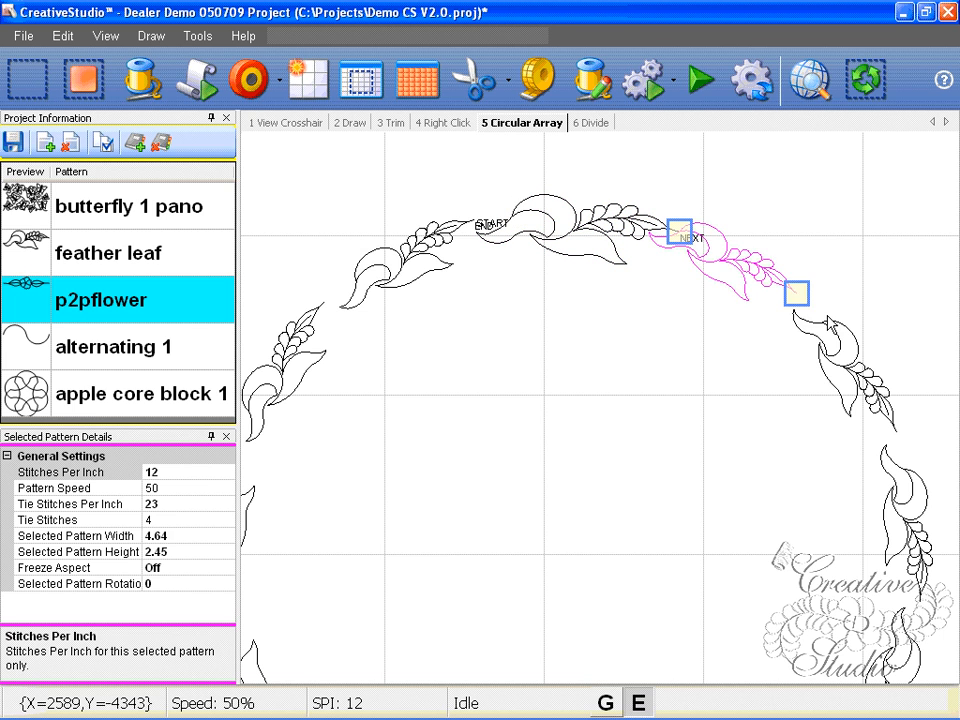
drag(797, 294, 821, 321)
drag(842, 413, 709, 306)
click(736, 288)
drag(766, 335, 768, 362)
drag(707, 402, 683, 326)
click(735, 350)
drag(765, 420, 759, 449)
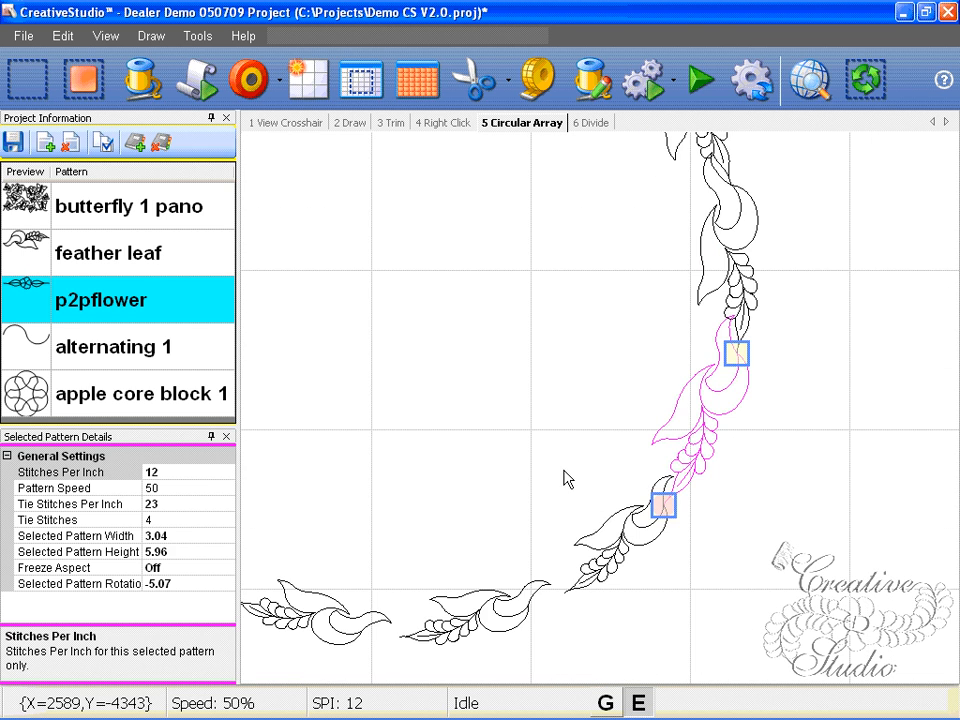
Step: Connect the remaining leaves end to start across the bottom and up the left side of the ring
drag(580, 439, 773, 338)
scroll(755, 363, down, 2)
click(772, 414)
drag(757, 452, 737, 459)
click(669, 472)
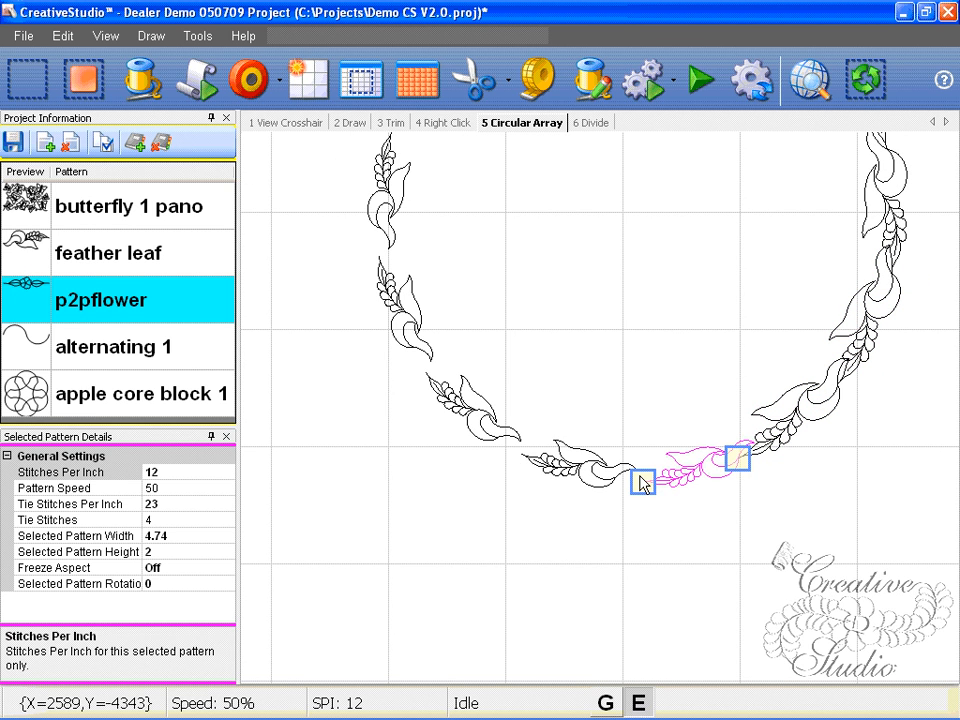
drag(641, 484, 377, 231)
scroll(516, 270, down, 1)
drag(516, 270, 531, 462)
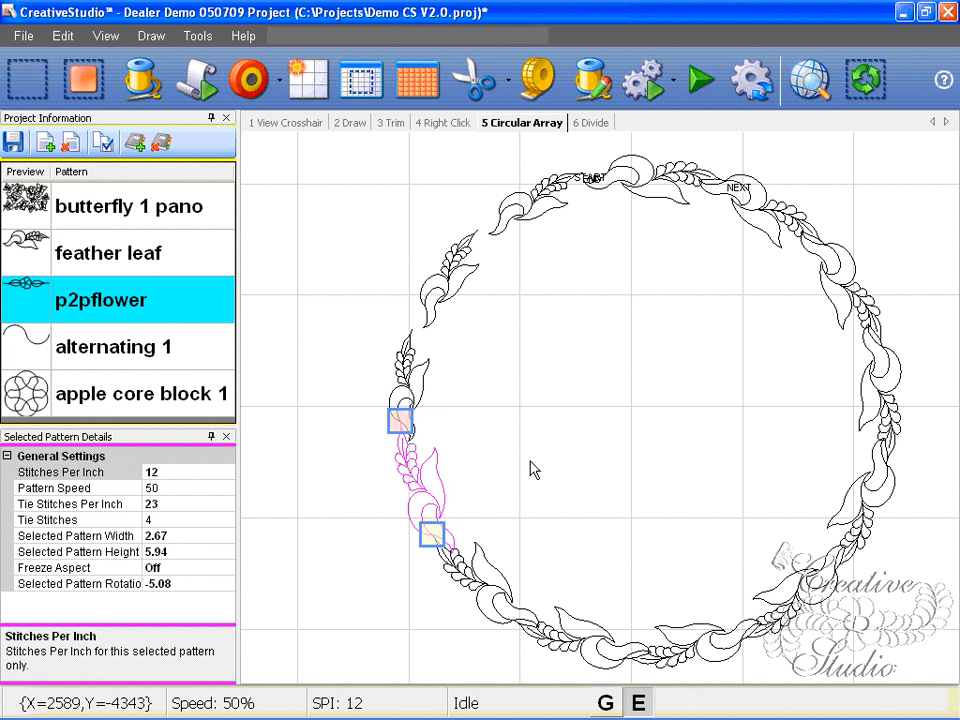
drag(533, 470, 607, 172)
click(640, 259)
scroll(677, 406, down, 1)
drag(678, 416, 588, 424)
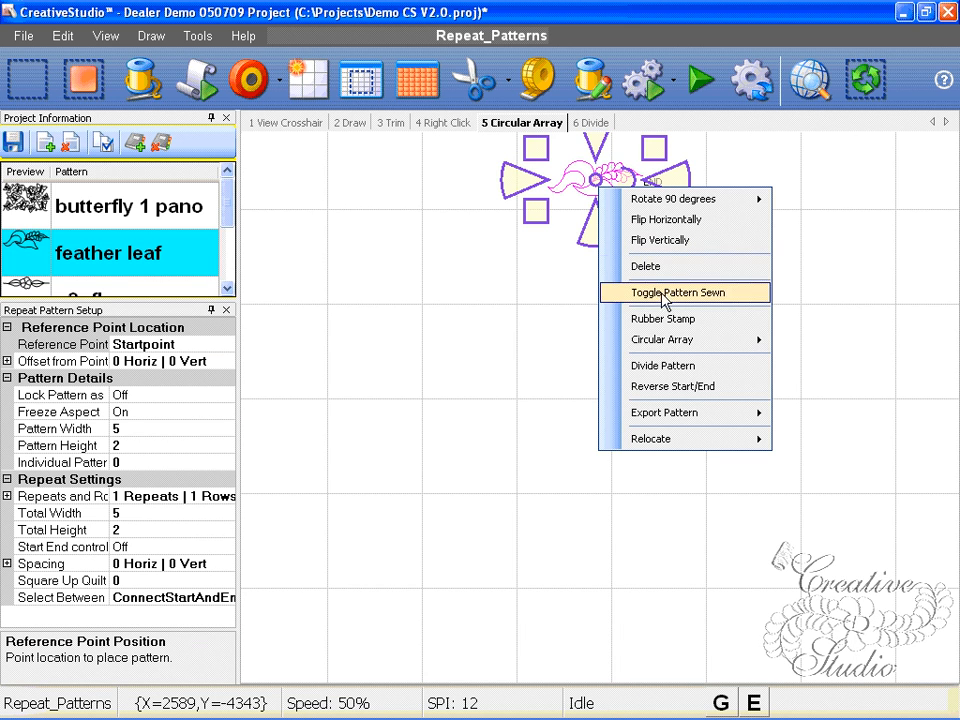
Step: Enter 25 degrees for the new feather leaf's circular array and calculate the copies that fill the circle evenly
mouse_move(667, 341)
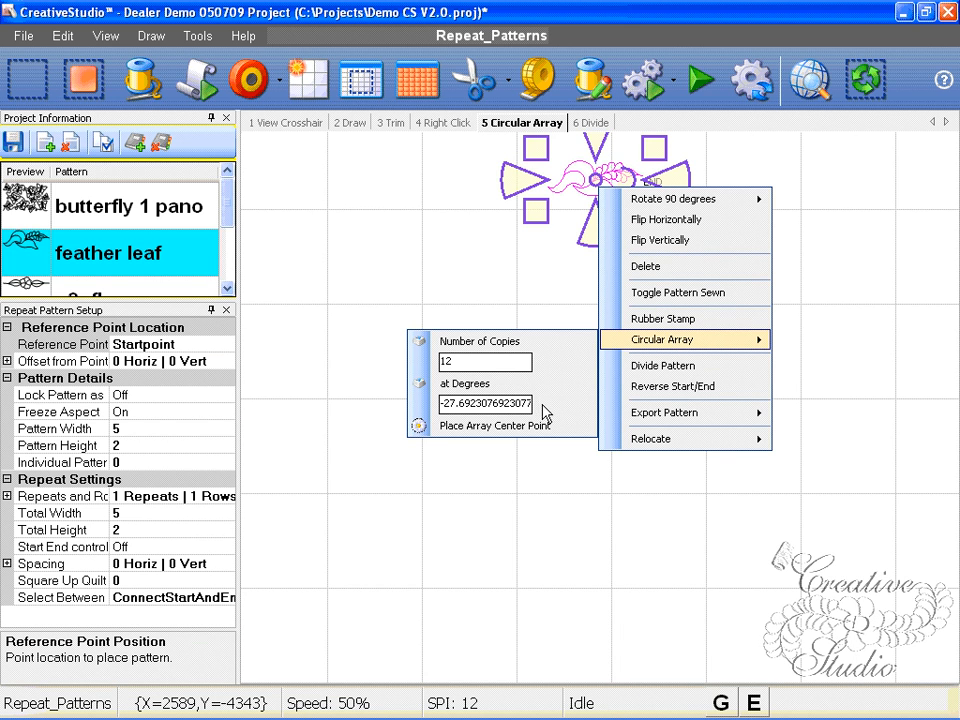
drag(438, 401, 570, 408)
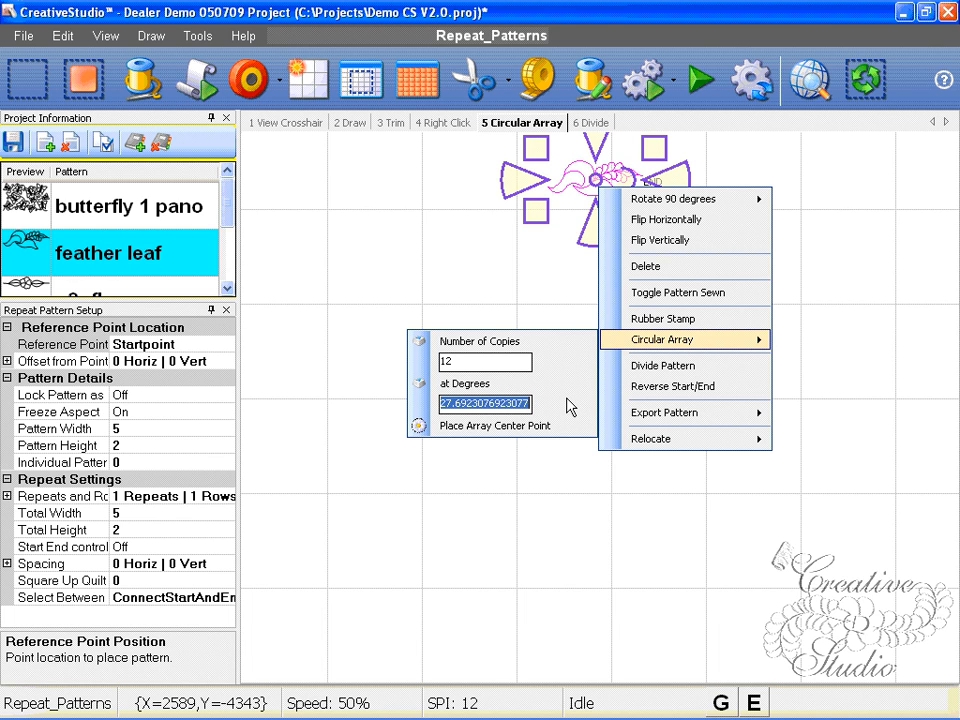
text(25)
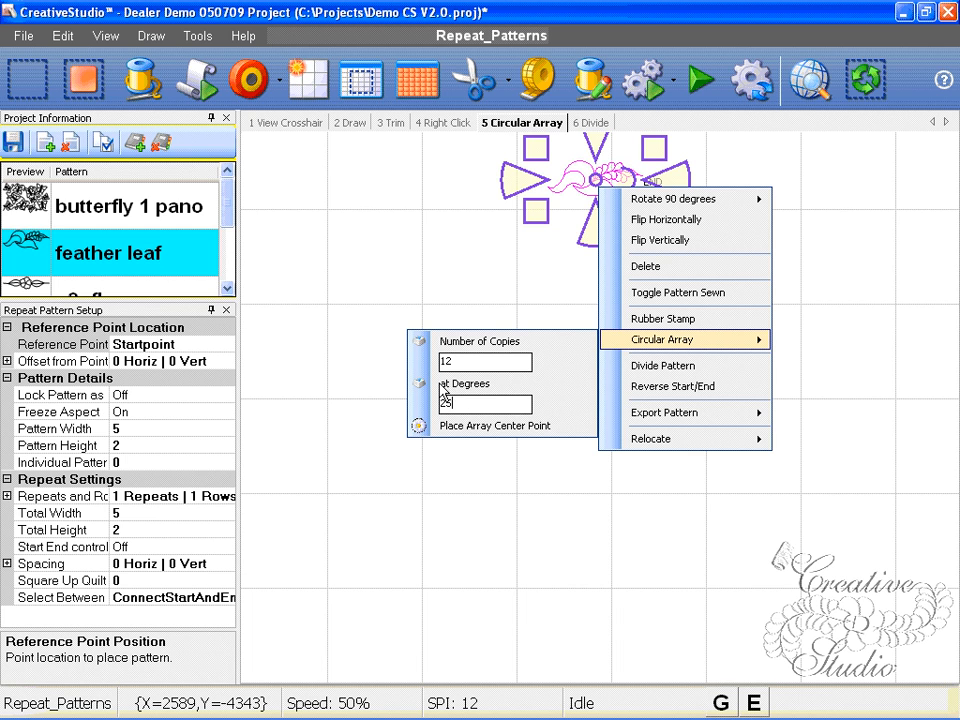
click(441, 387)
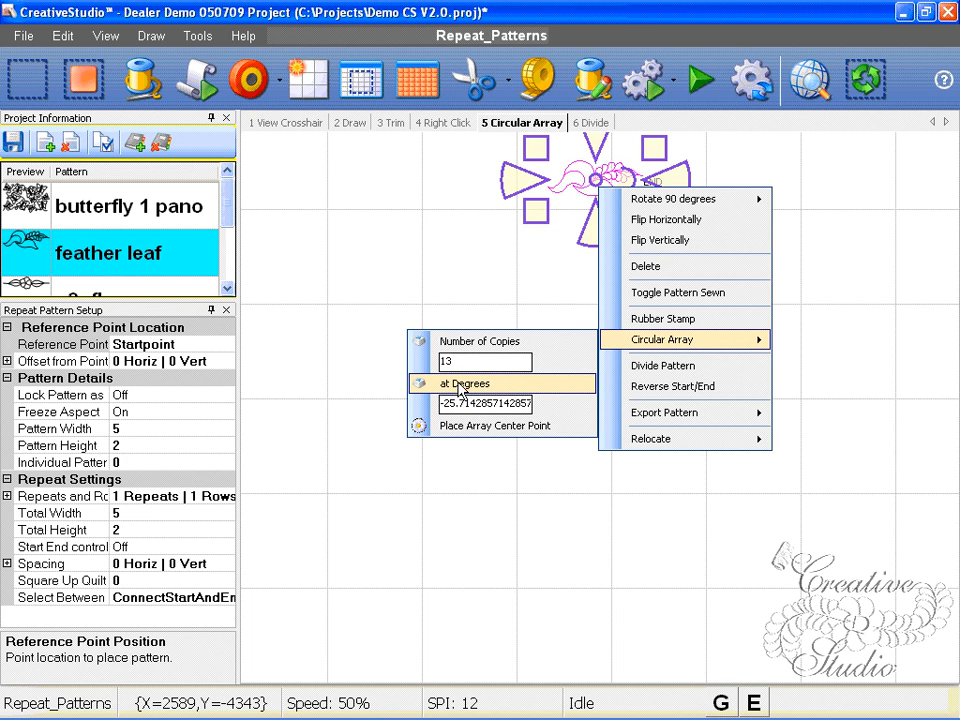
Step: Place the array center point about three and a half grid squares below the new feather leaf
click(506, 425)
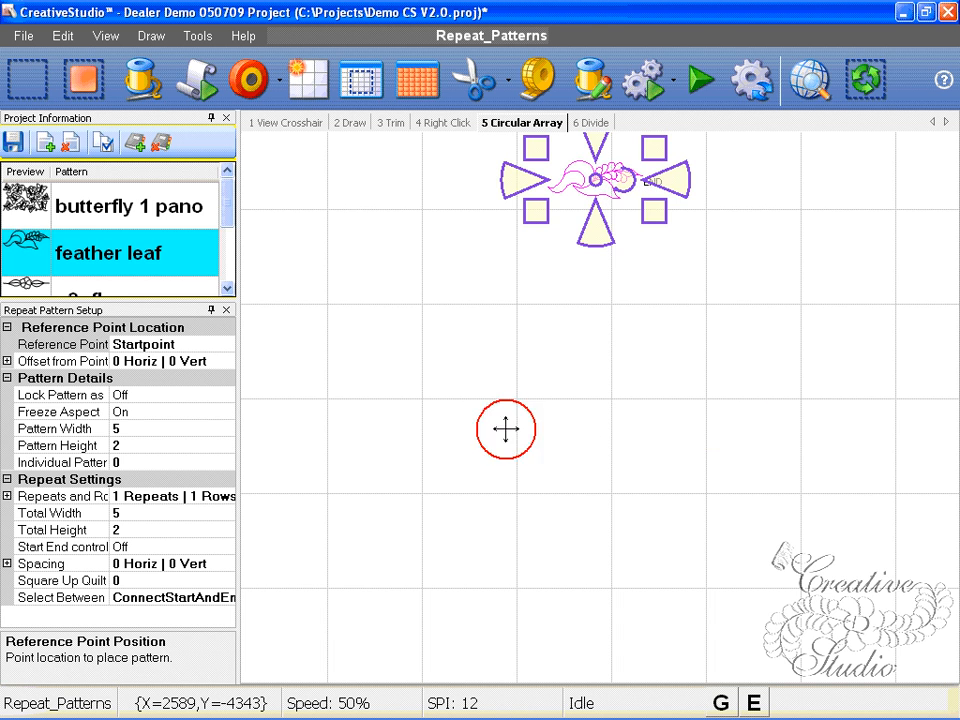
click(598, 511)
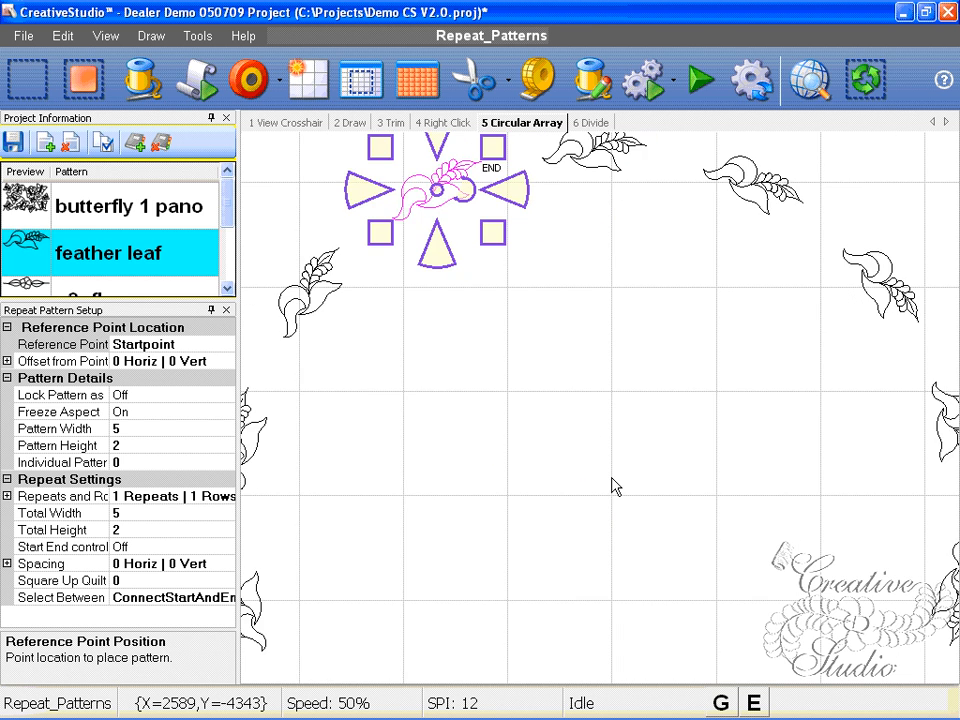
scroll(621, 470, down, 1)
drag(622, 471, 608, 408)
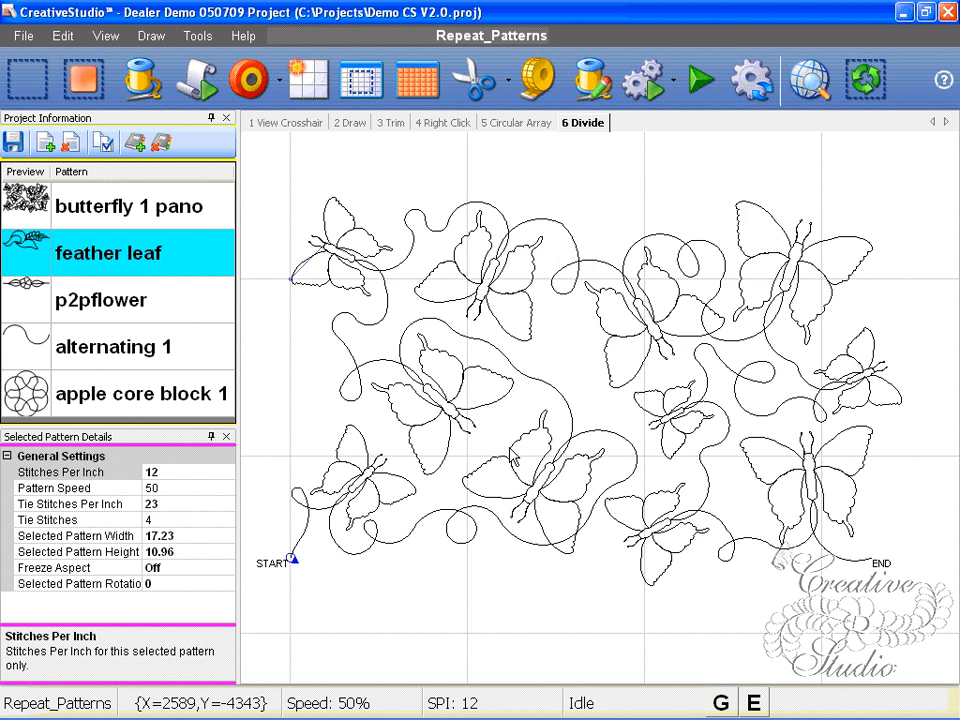
Step: Divide the butterfly panorama pattern at the node where the curl meets the loop before the second butterfly in the upper row
right_click(510, 450)
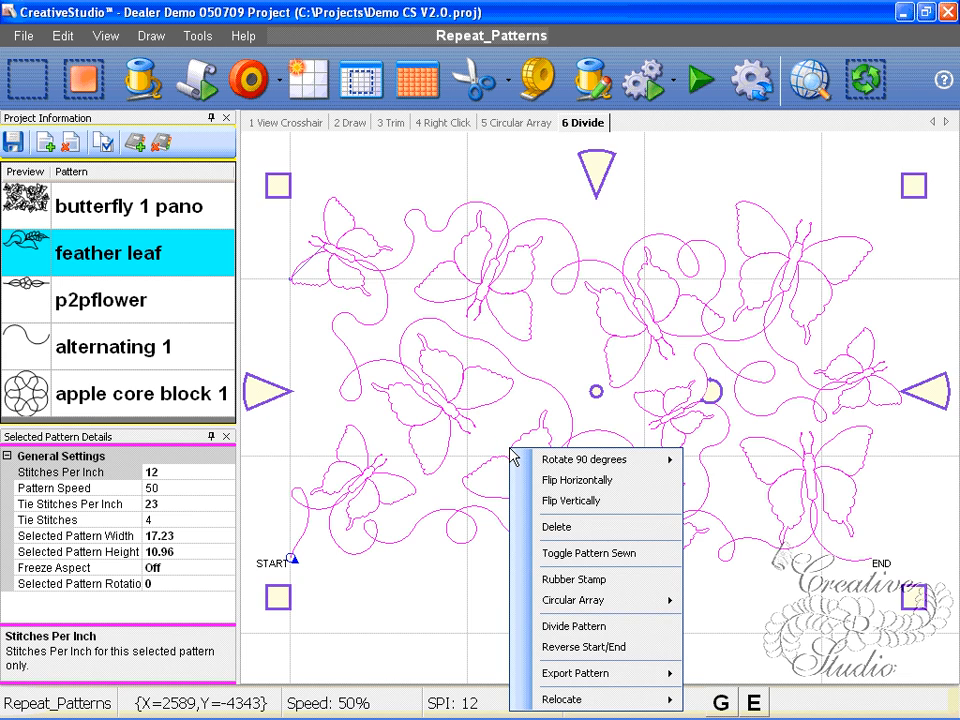
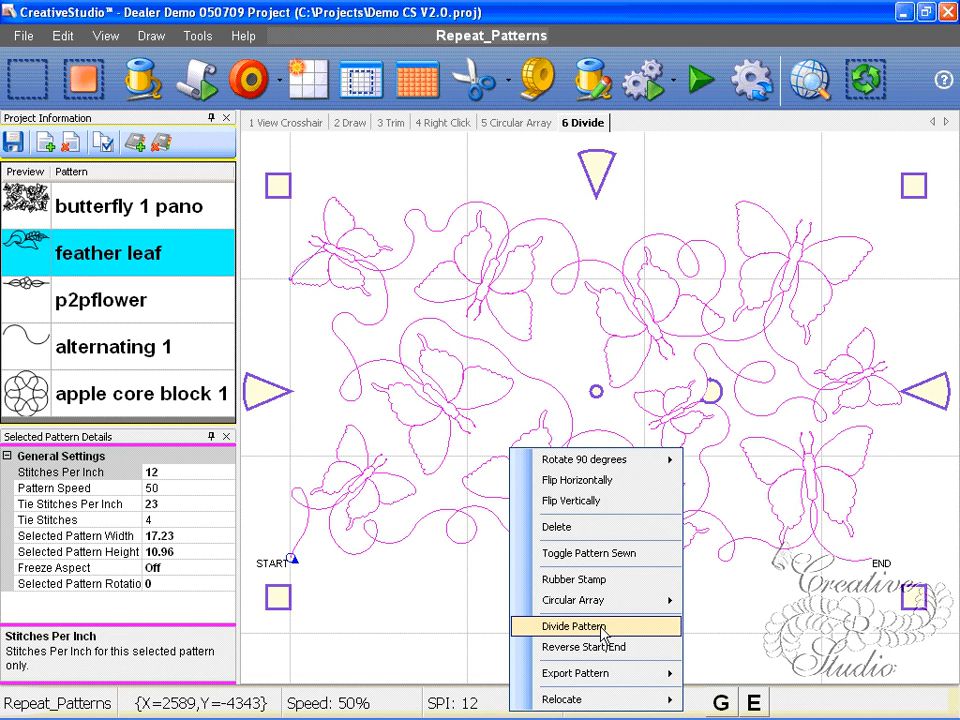
click(605, 629)
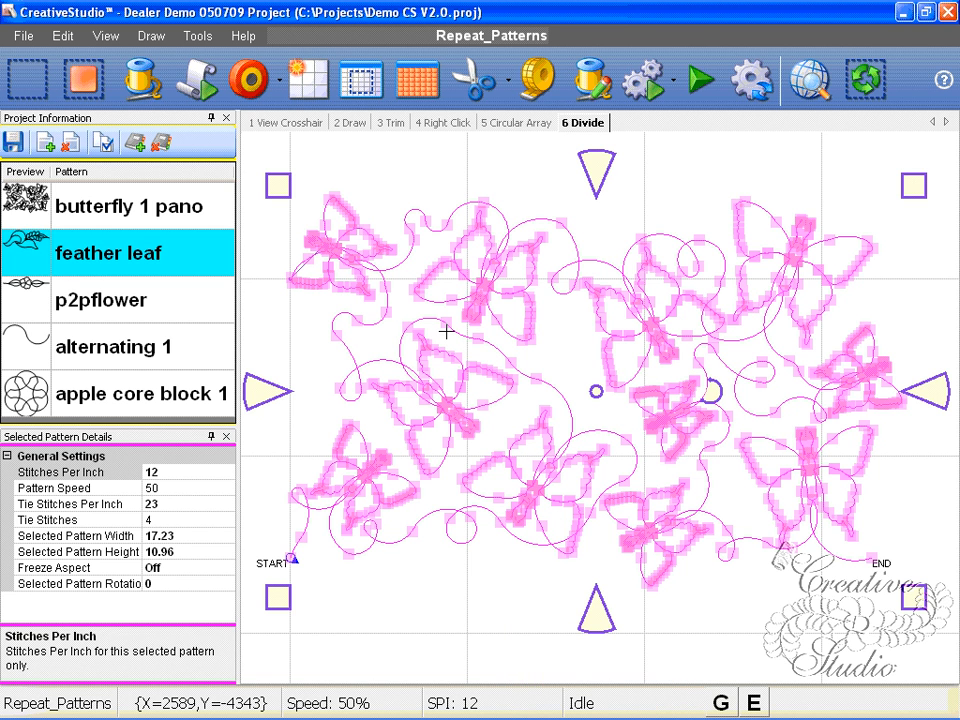
scroll(446, 330, up, 1)
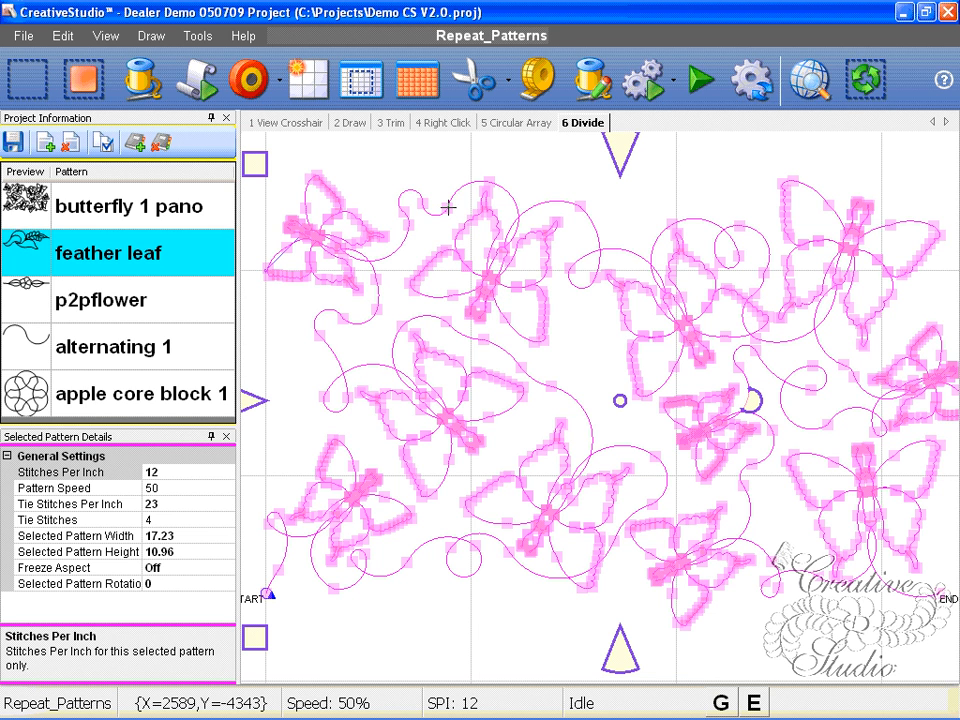
scroll(448, 207, up, 1)
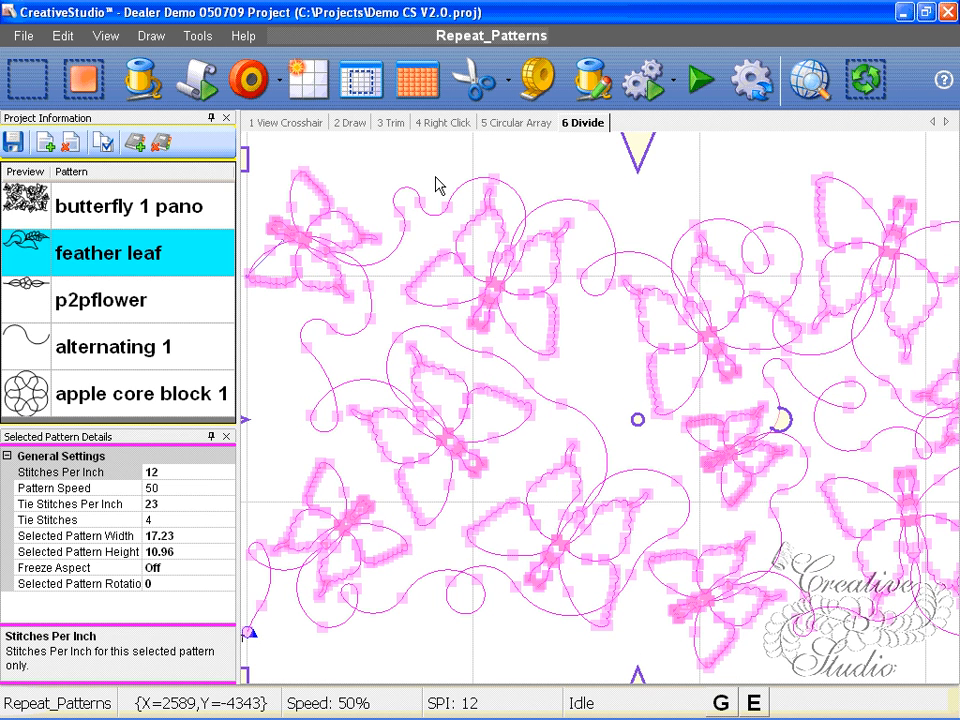
scroll(437, 185, up, 1)
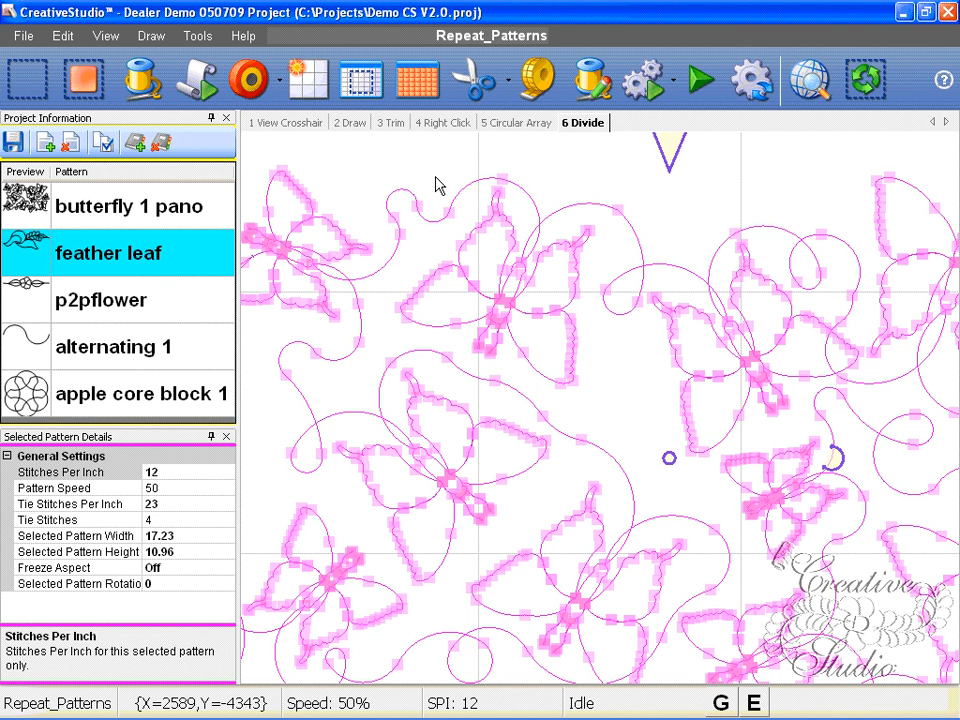
scroll(437, 185, down, 1)
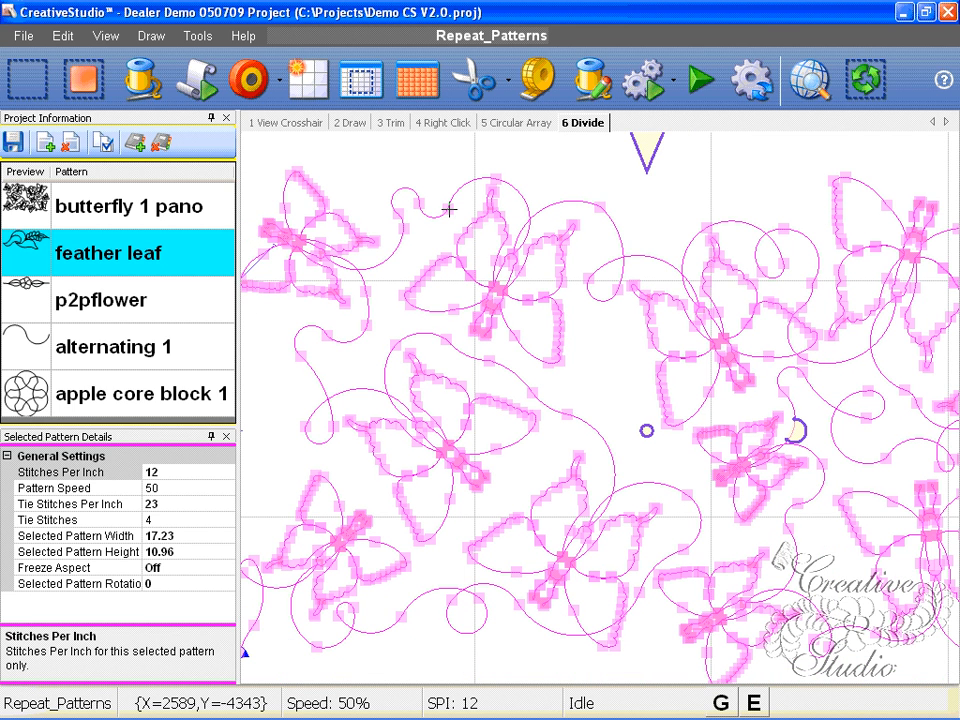
click(449, 209)
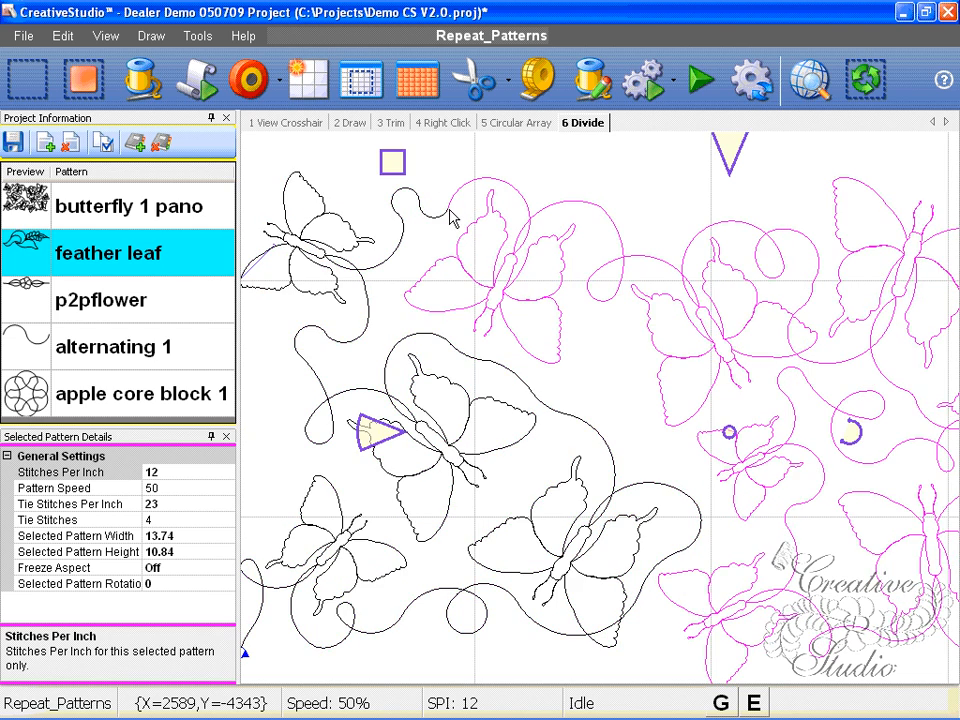
Step: Divide the selected remainder again at the node on the head of the next butterfly, isolating a single butterfly with its trailing loop
scroll(449, 216, down, 1)
scroll(497, 240, down, 1)
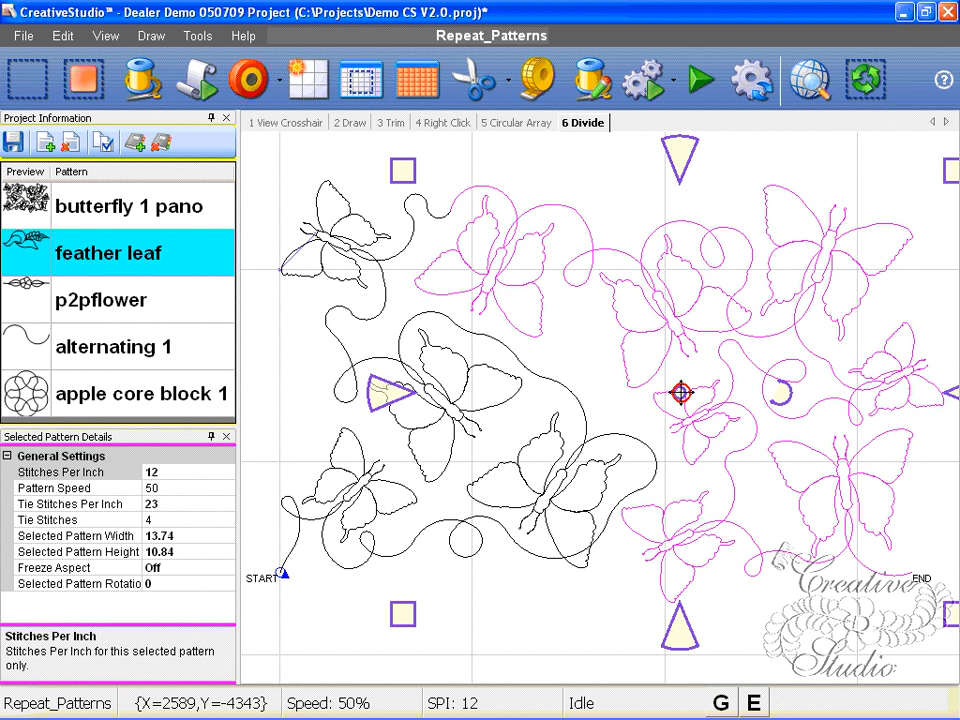
scroll(680, 393, up, 1)
right_click(662, 281)
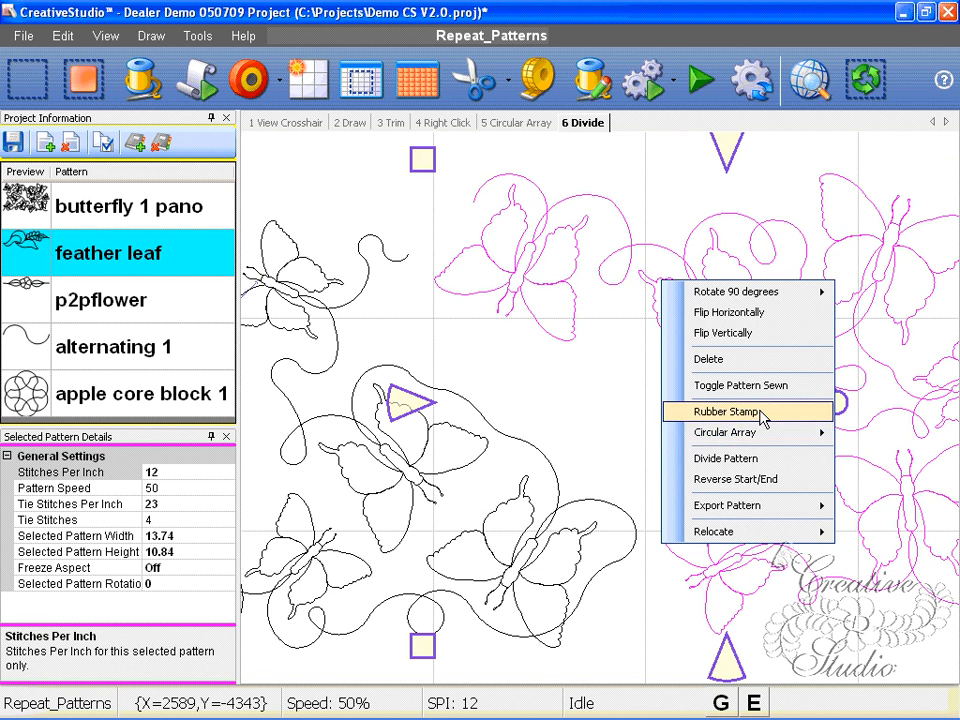
click(747, 460)
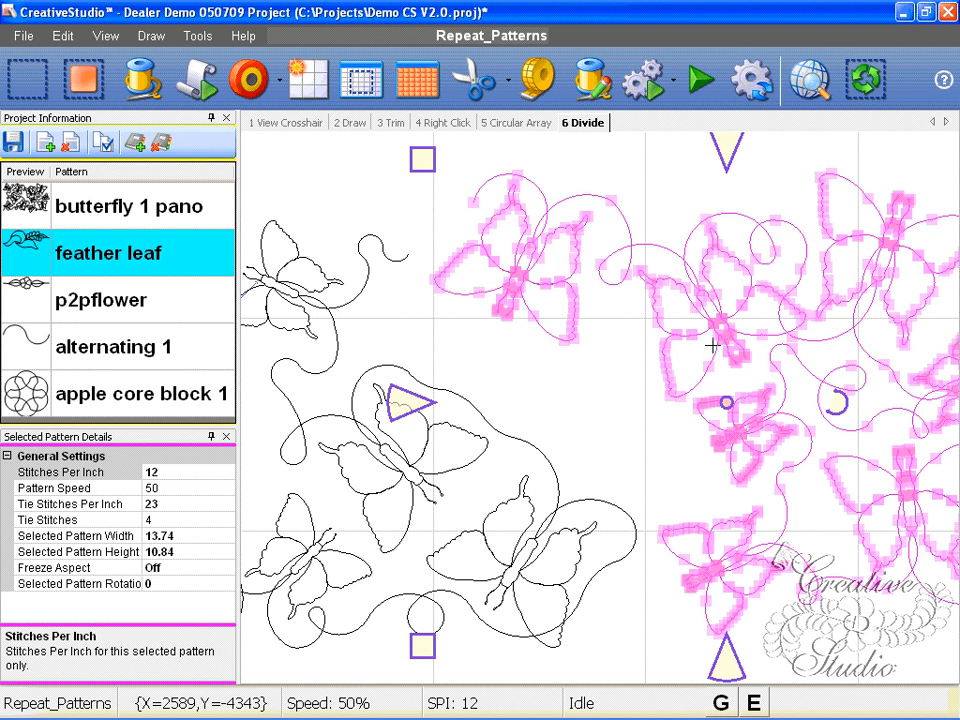
scroll(700, 278, up, 1)
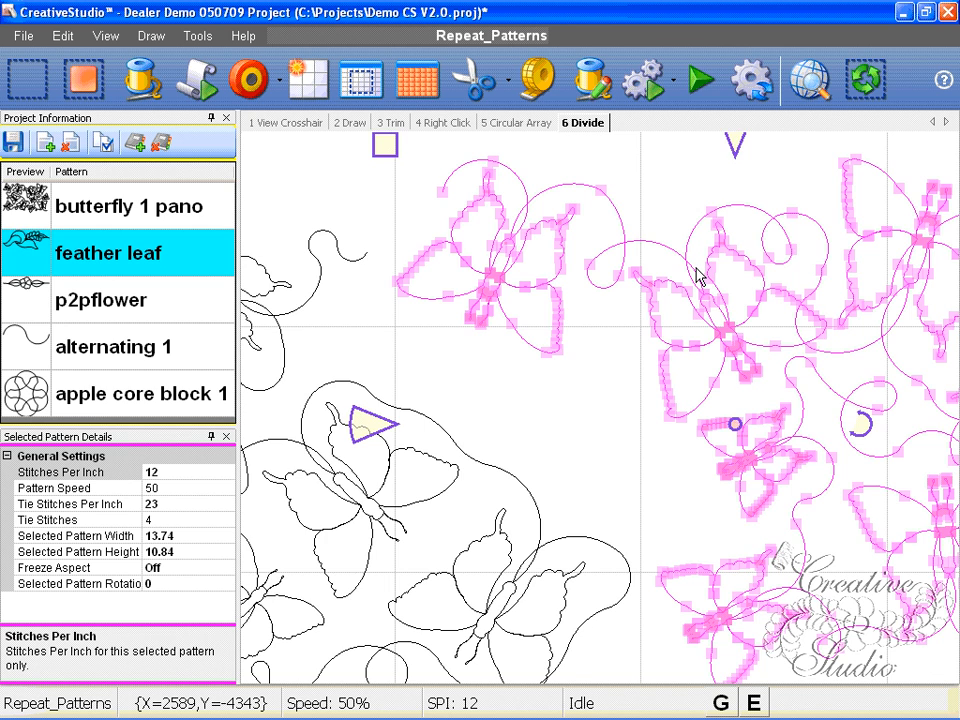
scroll(697, 278, up, 2)
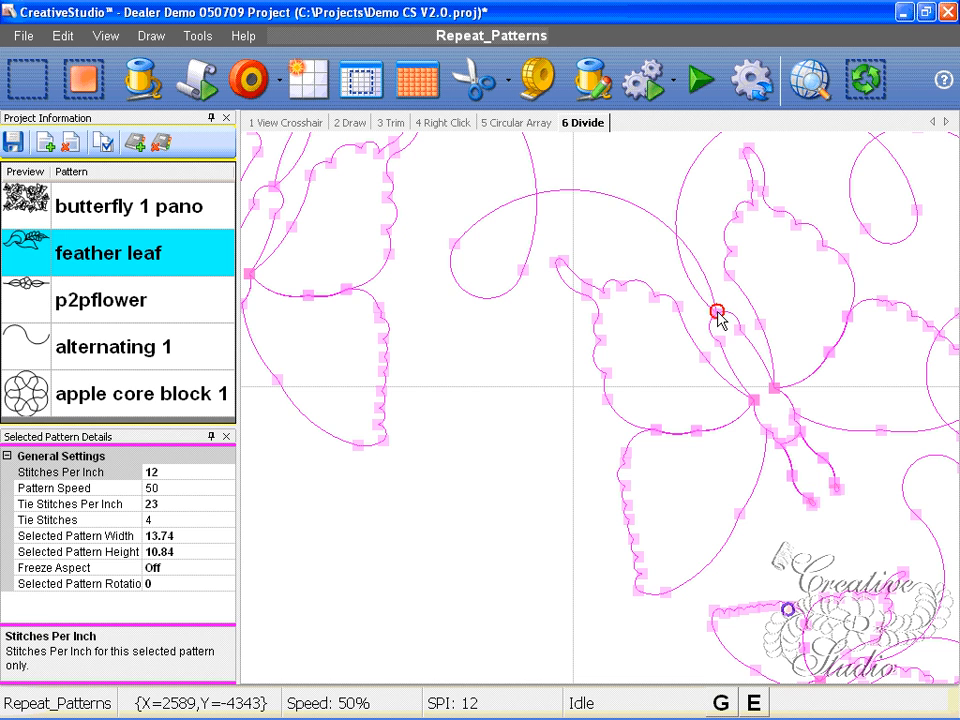
click(717, 313)
Step: Select the isolated butterfly and move it up about one grid square, clear of the other pieces
scroll(718, 322, down, 4)
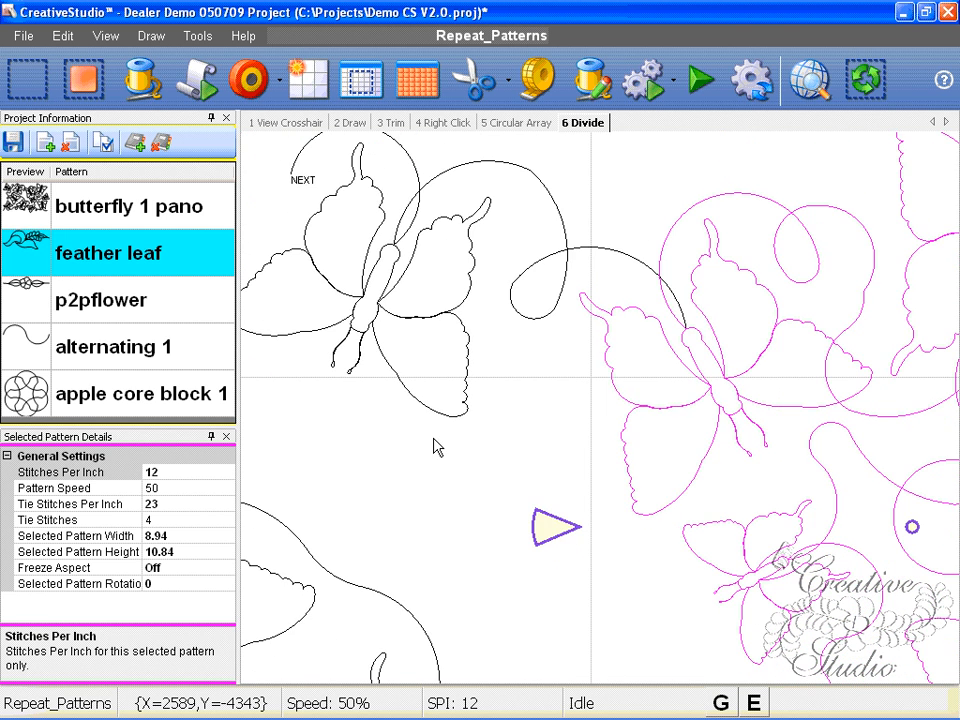
scroll(410, 340, down, 1)
click(406, 315)
scroll(398, 288, down, 2)
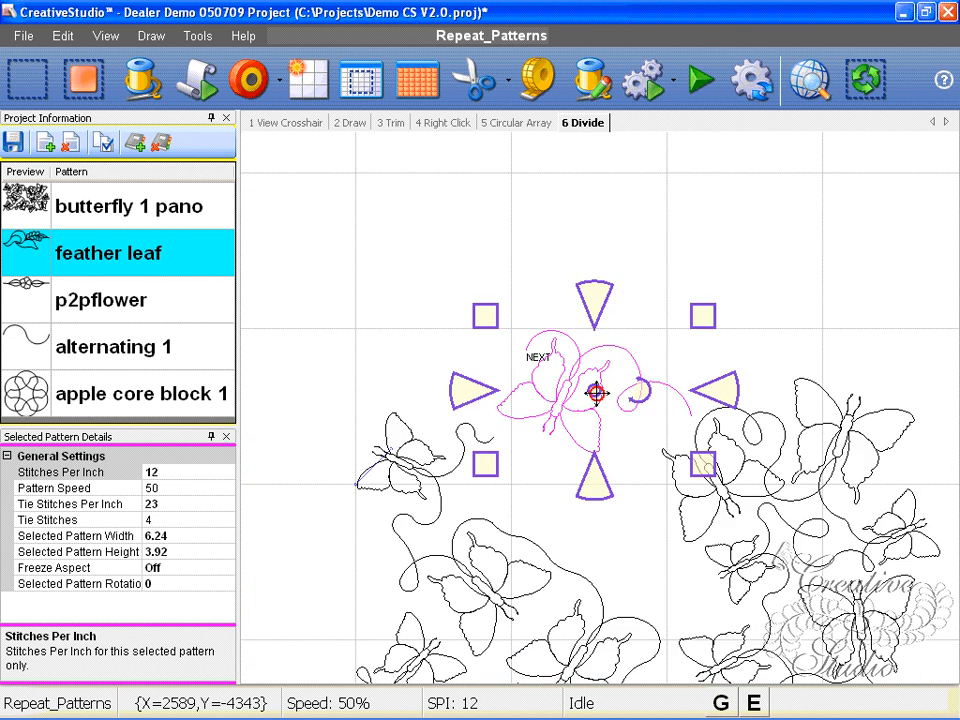
drag(596, 392, 538, 228)
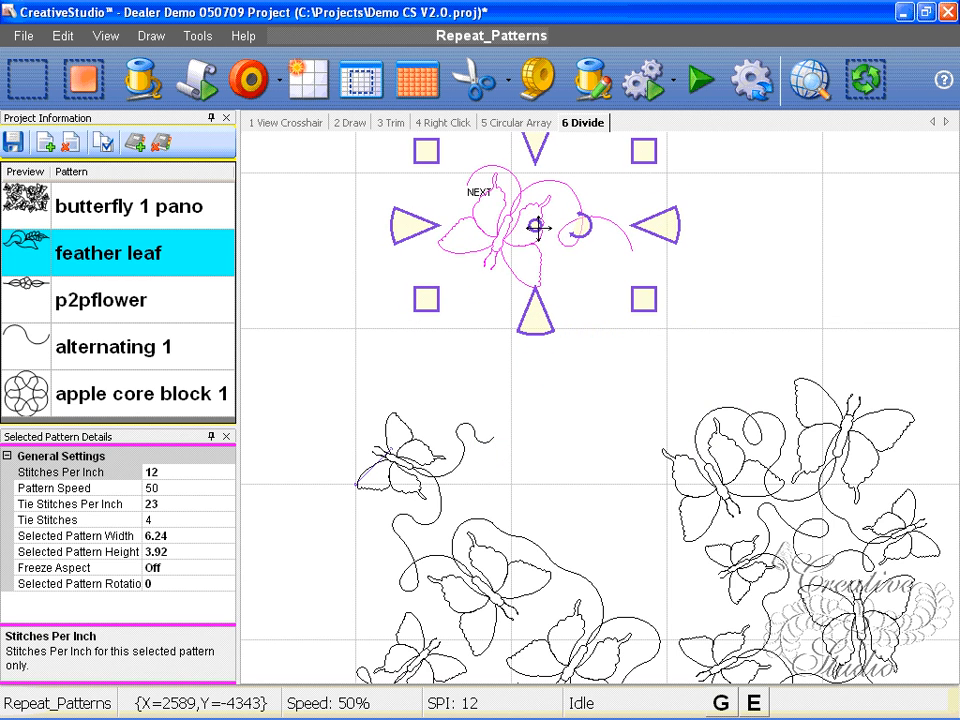
Step: Delete the leftover pieces of the divided panorama, keeping only the isolated butterfly
scroll(665, 460, down, 2)
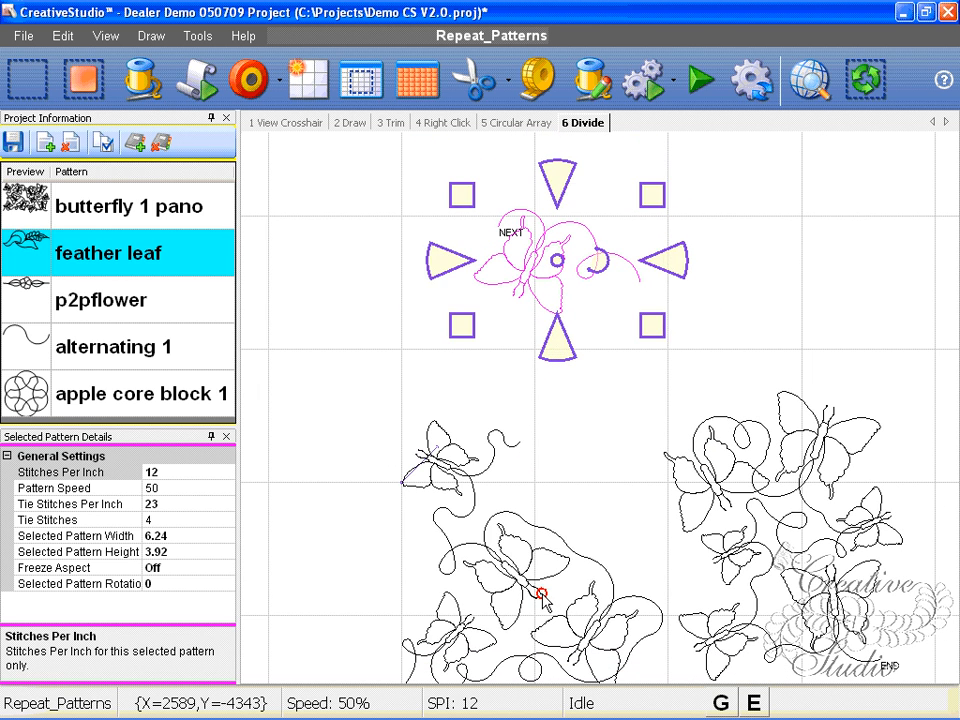
click(541, 597)
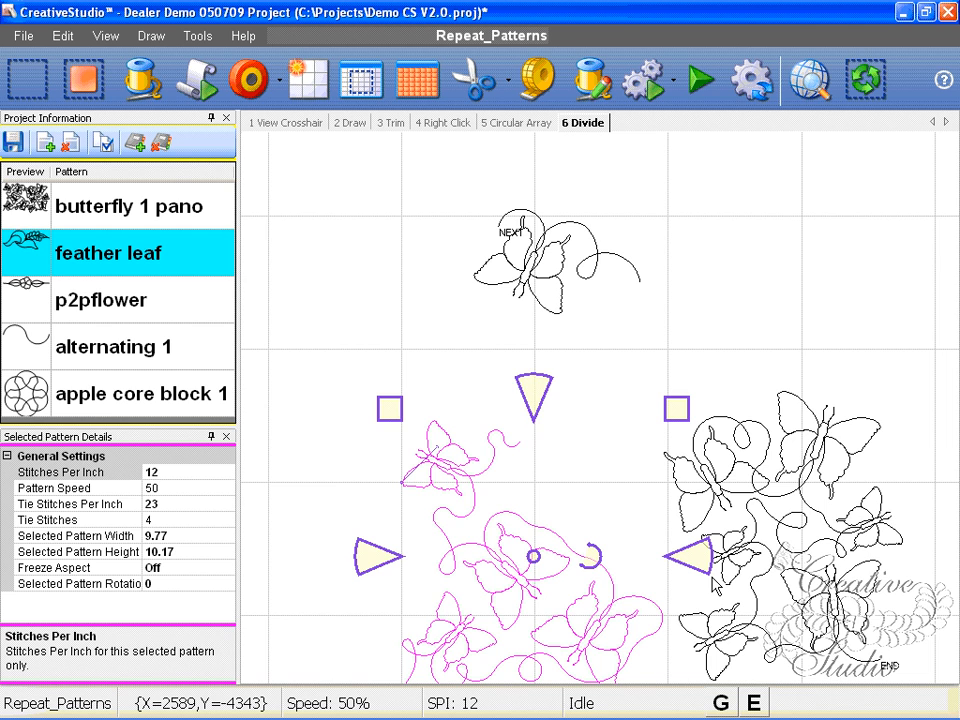
key(Delete)
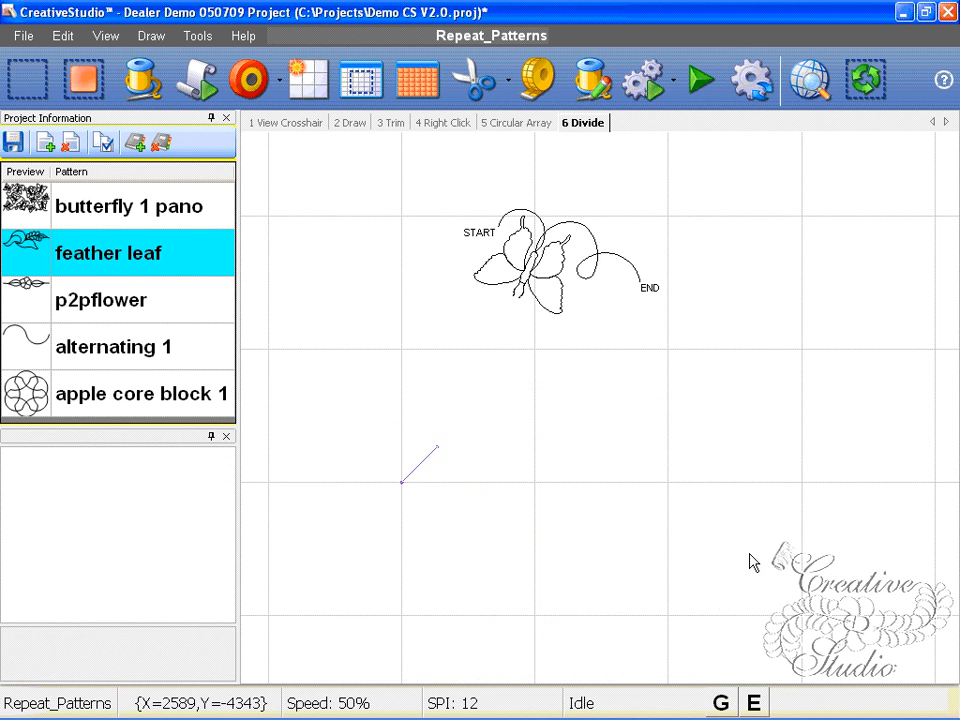
Step: Rotate the butterfly to about -159 degrees so its body stands upright with the antennae pointing up
click(820, 97)
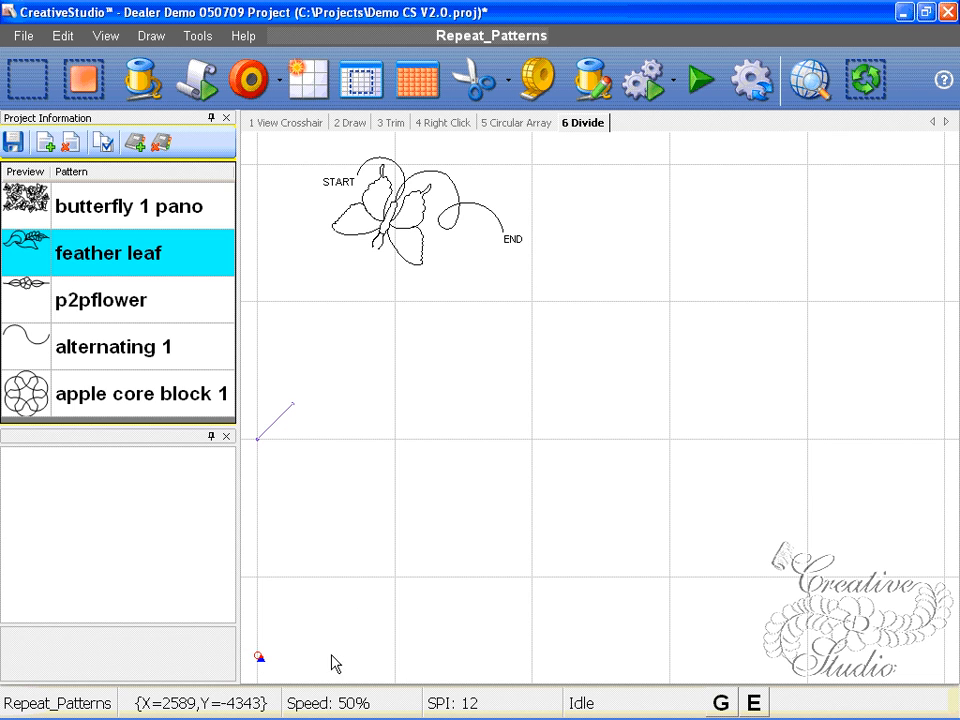
click(810, 79)
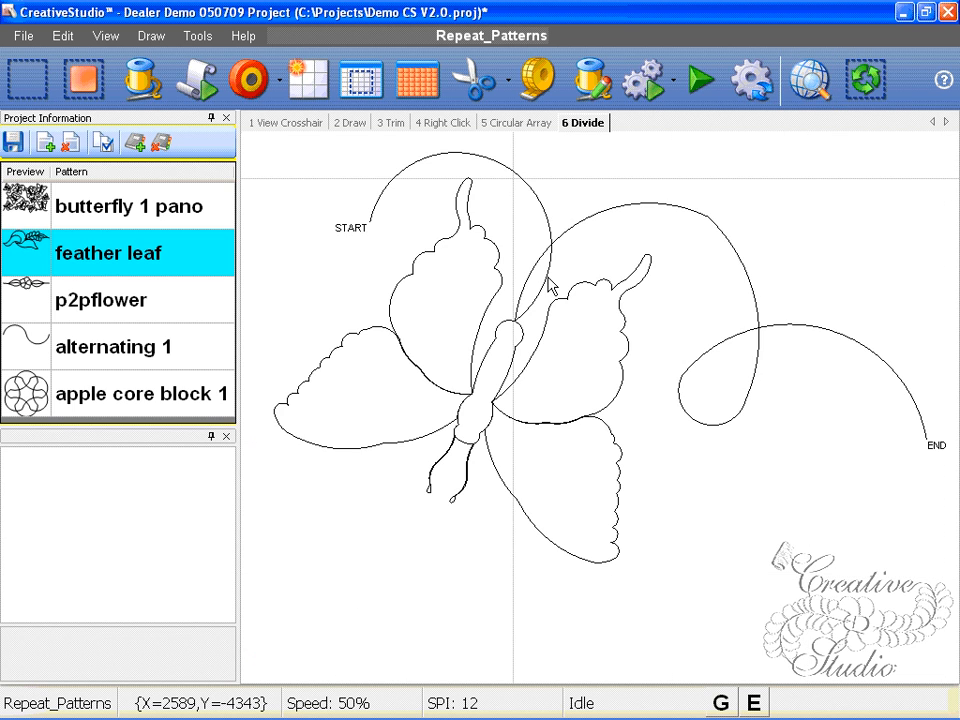
scroll(560, 310, down, 2)
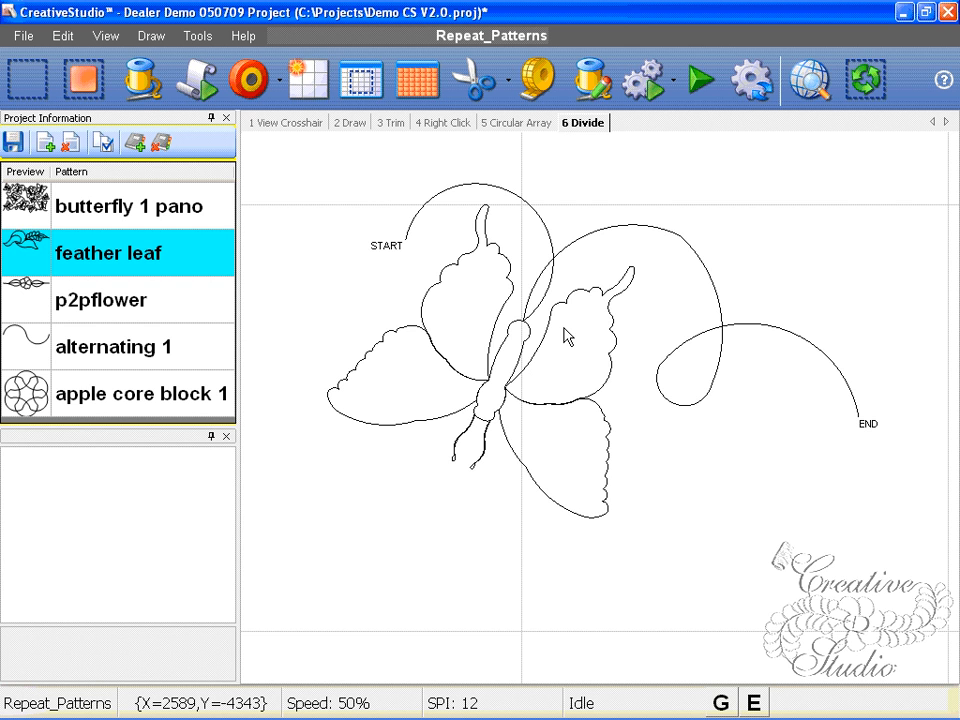
scroll(566, 332, down, 1)
click(587, 393)
drag(691, 363, 446, 445)
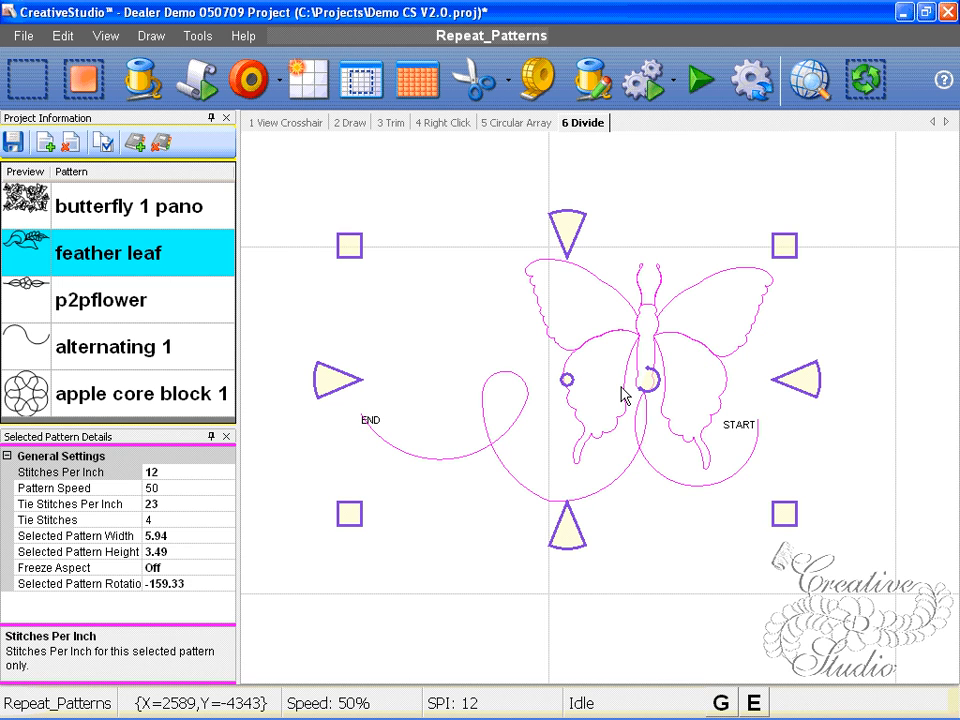
Step: Move the rotated butterfly up about half a grid square
scroll(621, 390, down, 2)
drag(577, 390, 576, 256)
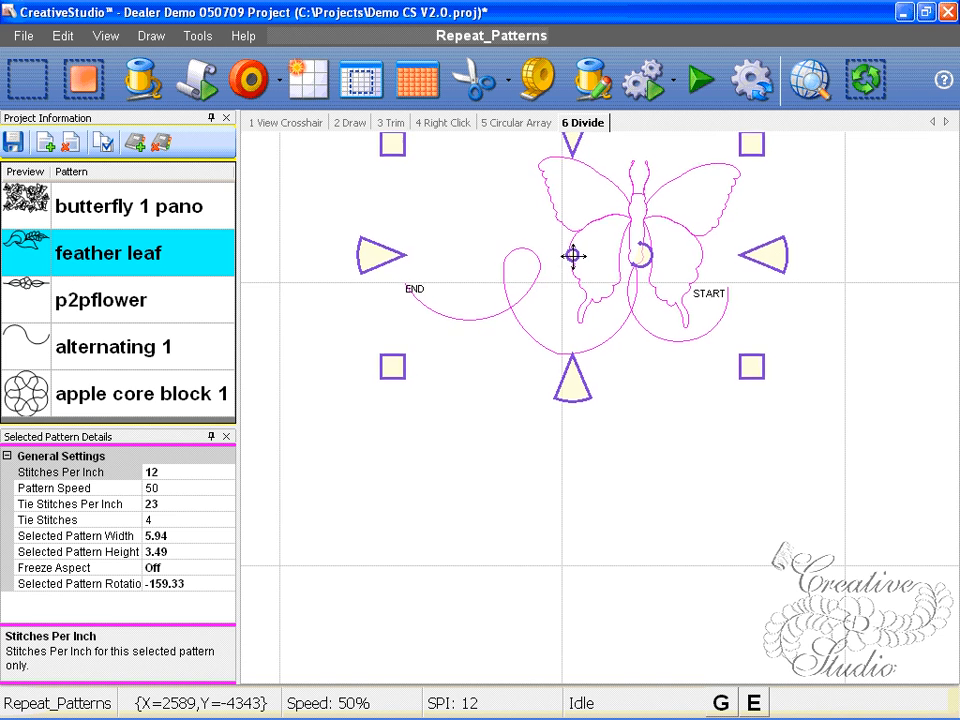
scroll(606, 460, down, 1)
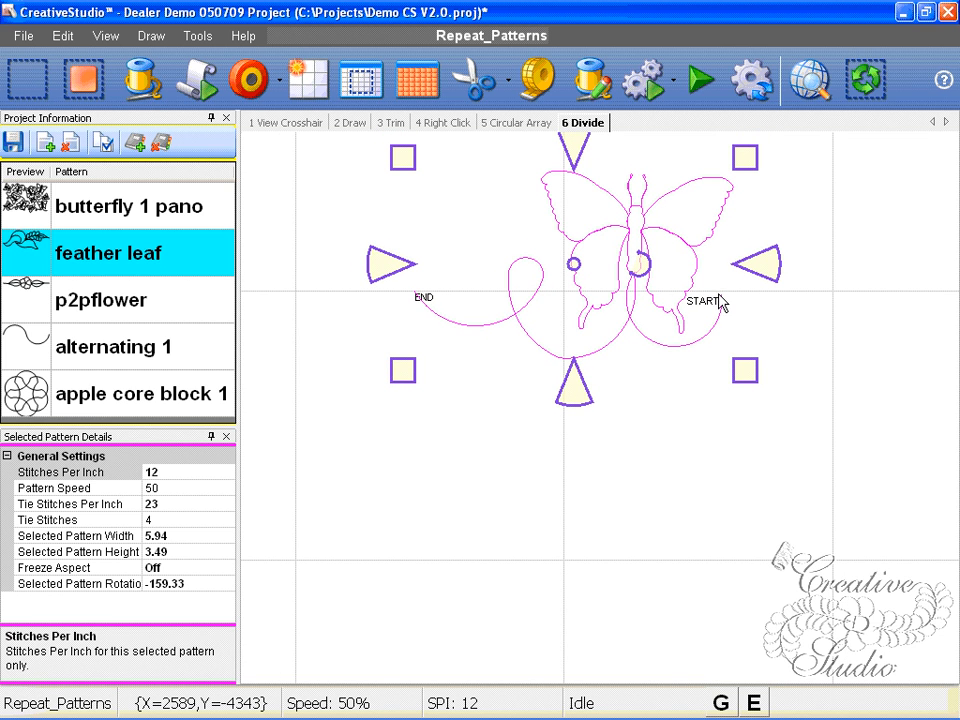
scroll(696, 414, down, 2)
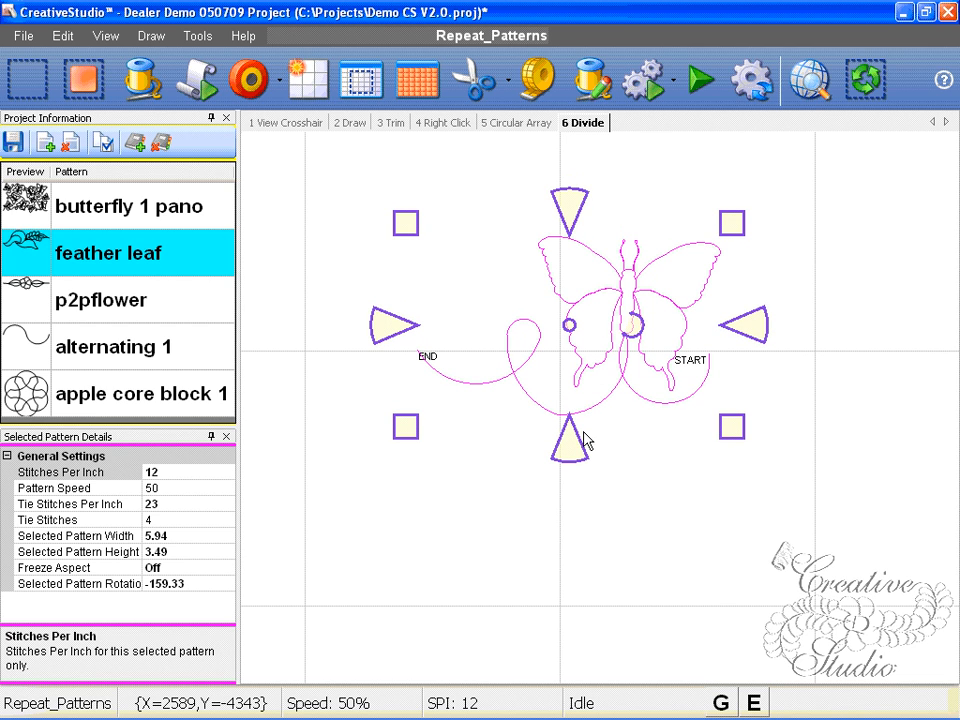
Step: With grid snapping on, stretch the butterfly's end and start points onto grid intersections two squares apart, making it about 10.35 wide
click(607, 353)
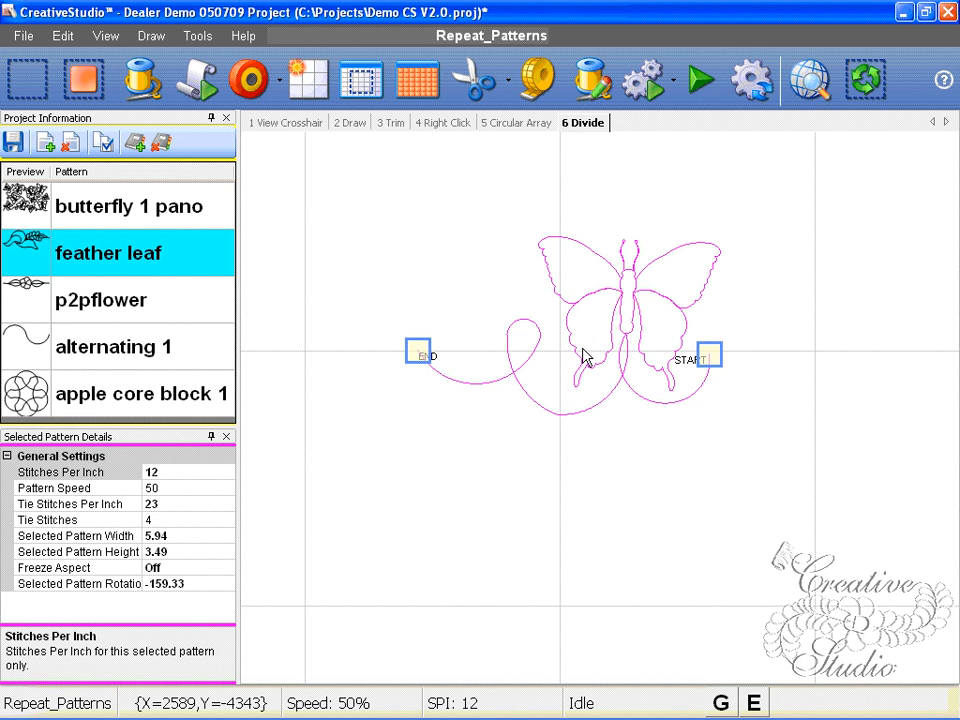
click(419, 350)
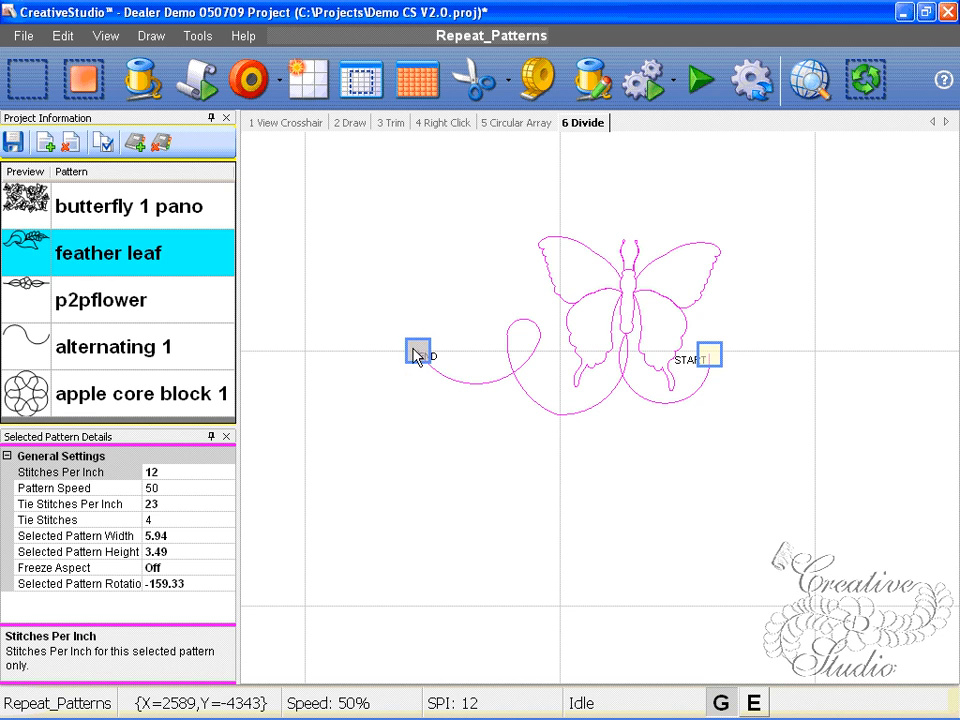
drag(419, 350, 305, 350)
drag(705, 355, 814, 352)
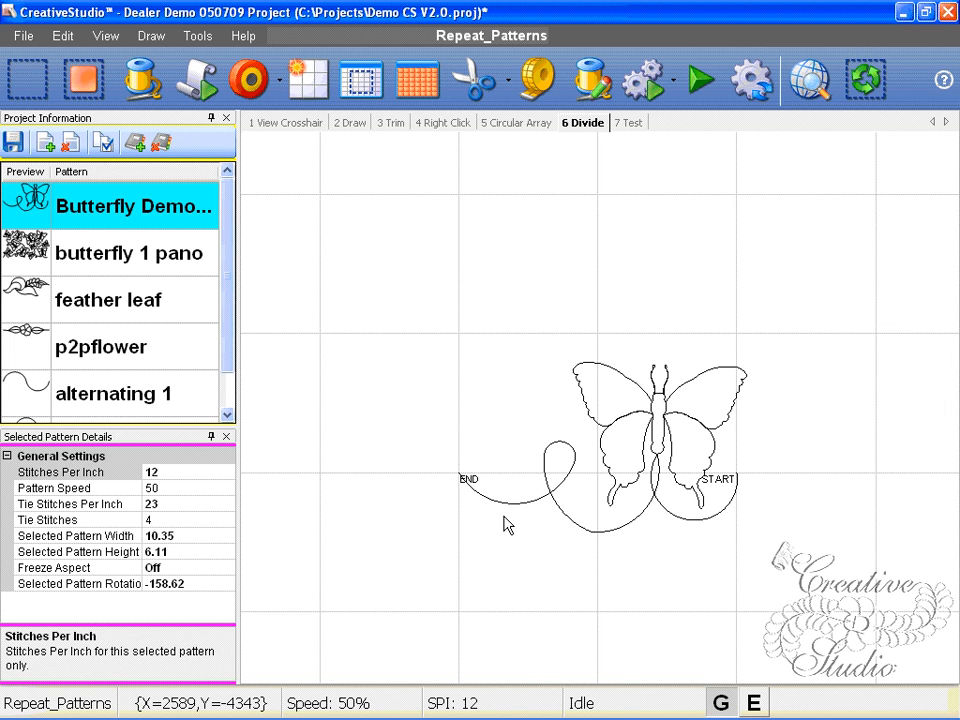
Step: Check the butterfly's sewing order, reverse its start and end points, and deselect it
key(s)
scroll(742, 486, up, 1)
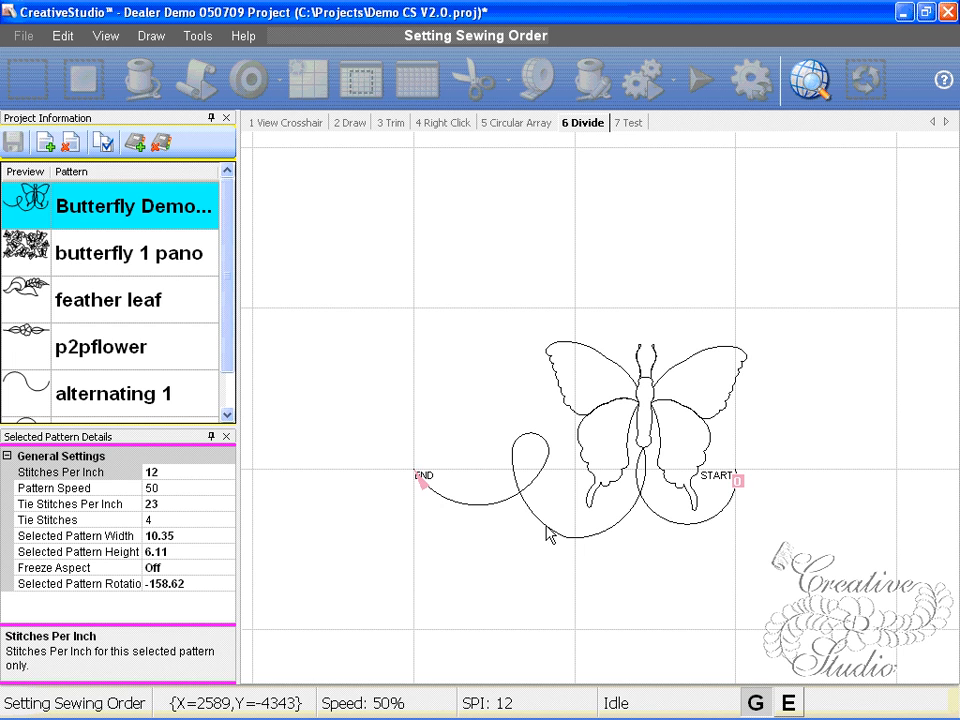
right_click(522, 553)
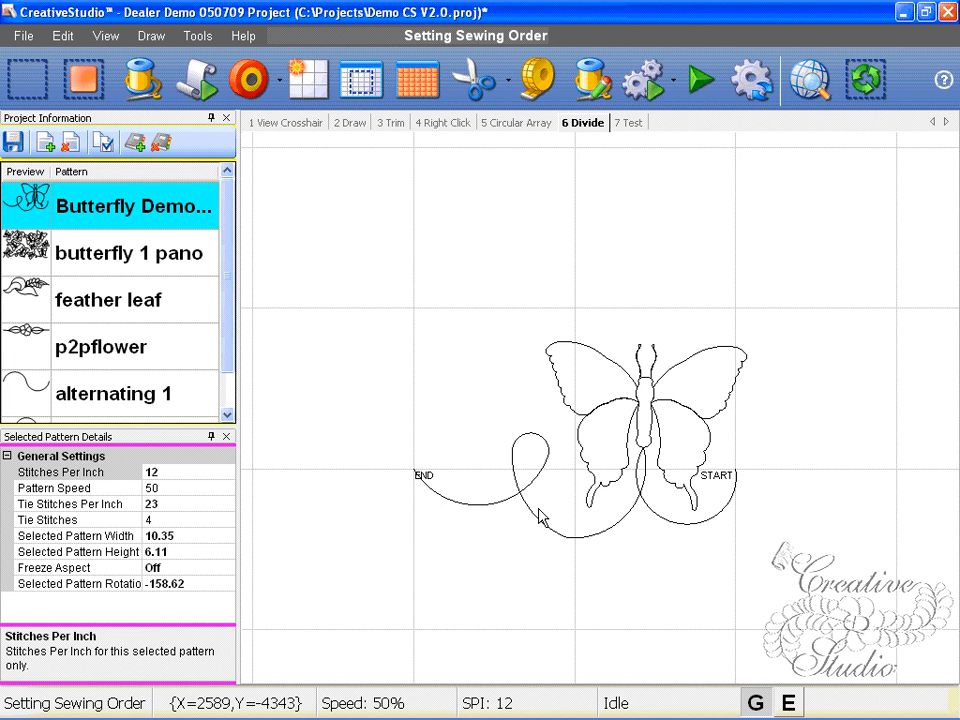
right_click(532, 511)
click(582, 654)
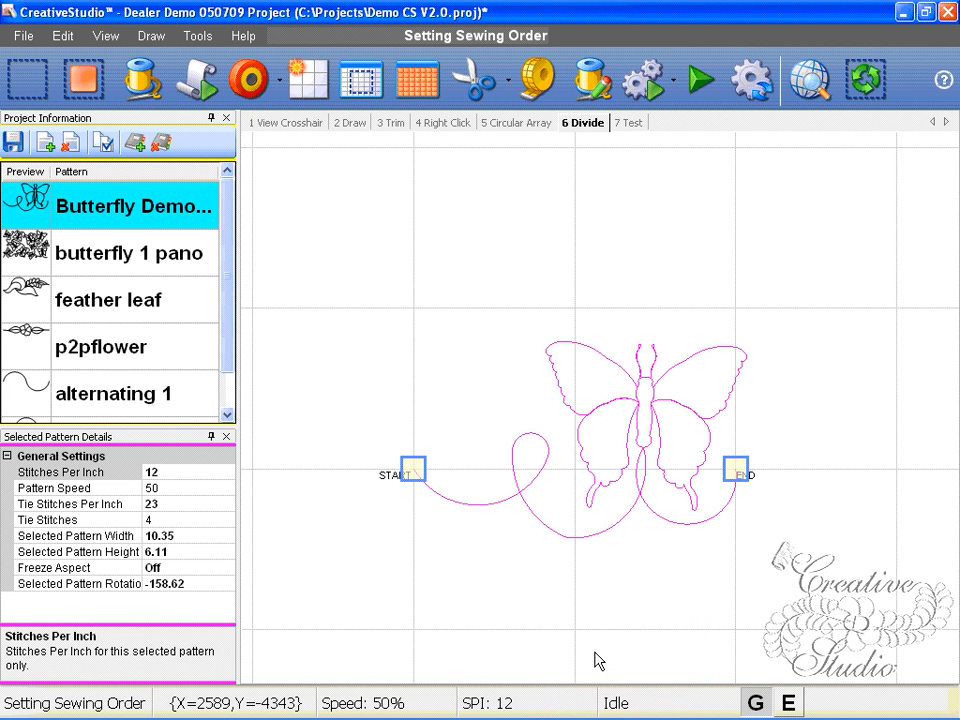
click(582, 650)
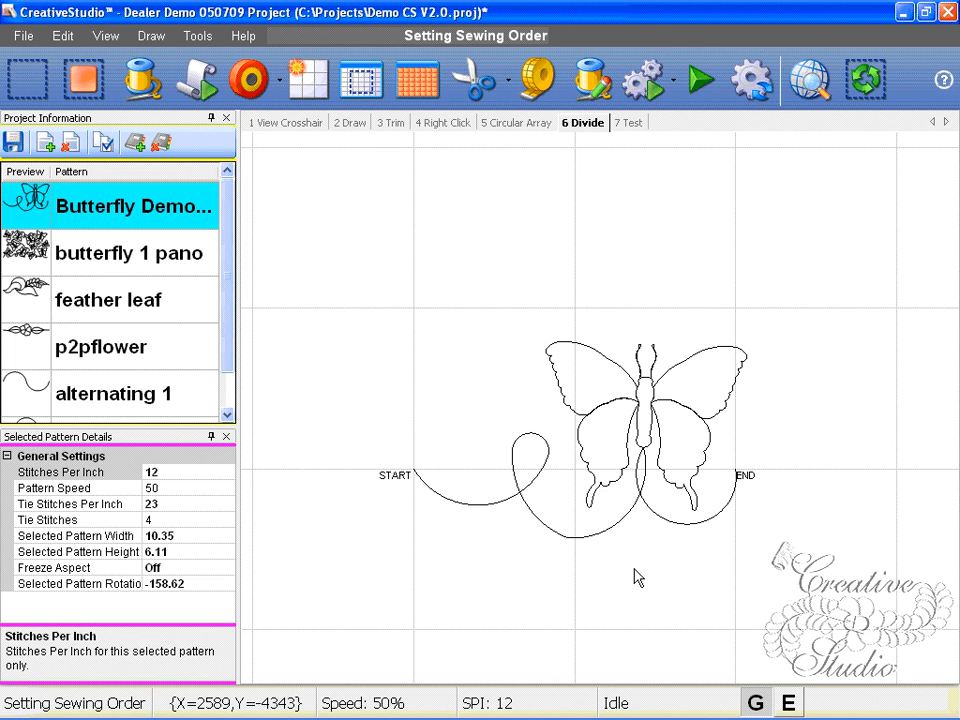
key(ctrl+d)
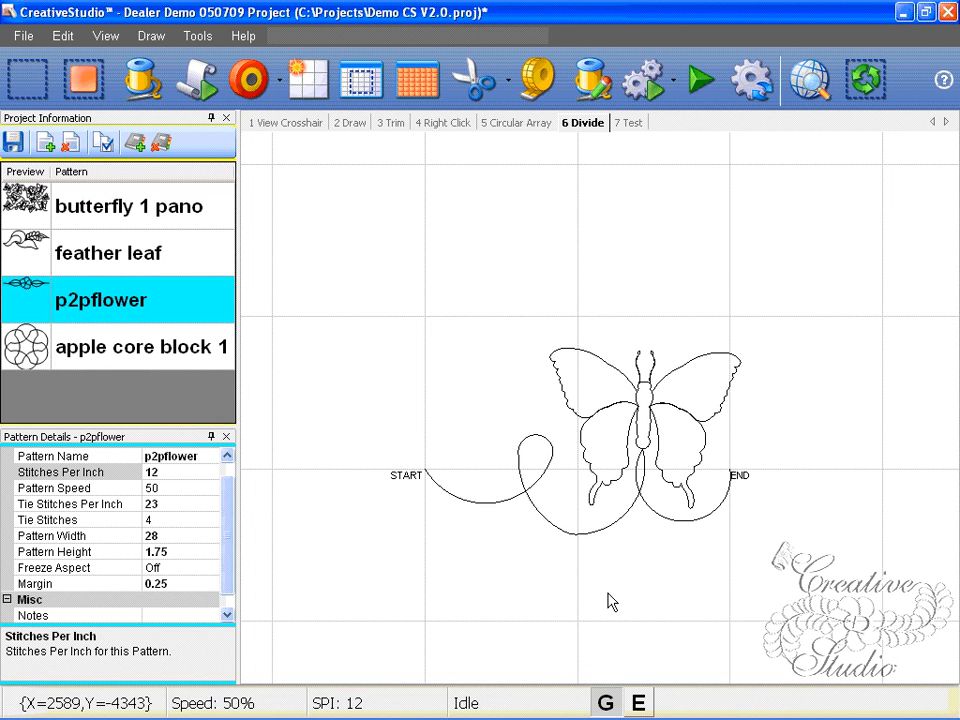
scroll(590, 577, up, 2)
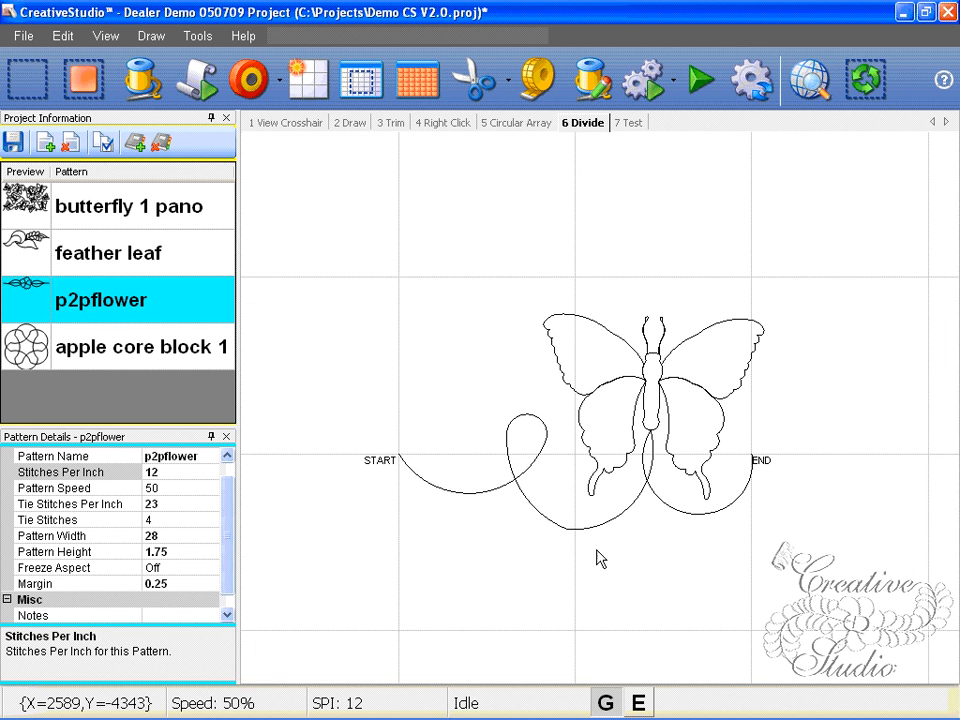
Step: Export the single butterfly pattern in CSQ format to the Patterns PrecisionStitch V8 folder as "Butterfly Demo MQS"
right_click(611, 473)
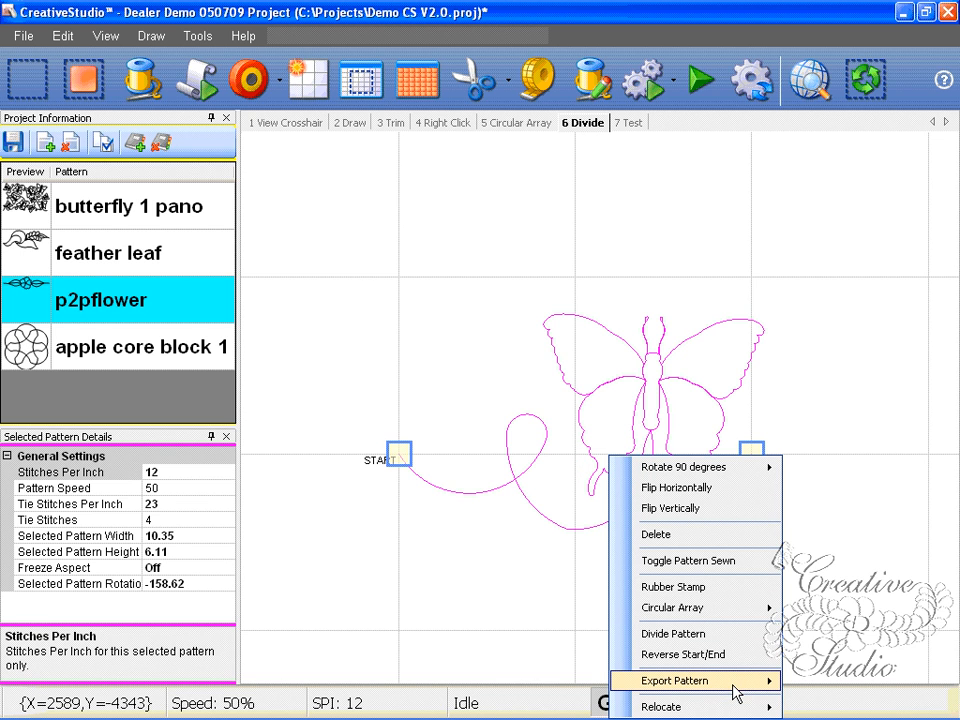
mouse_move(735, 690)
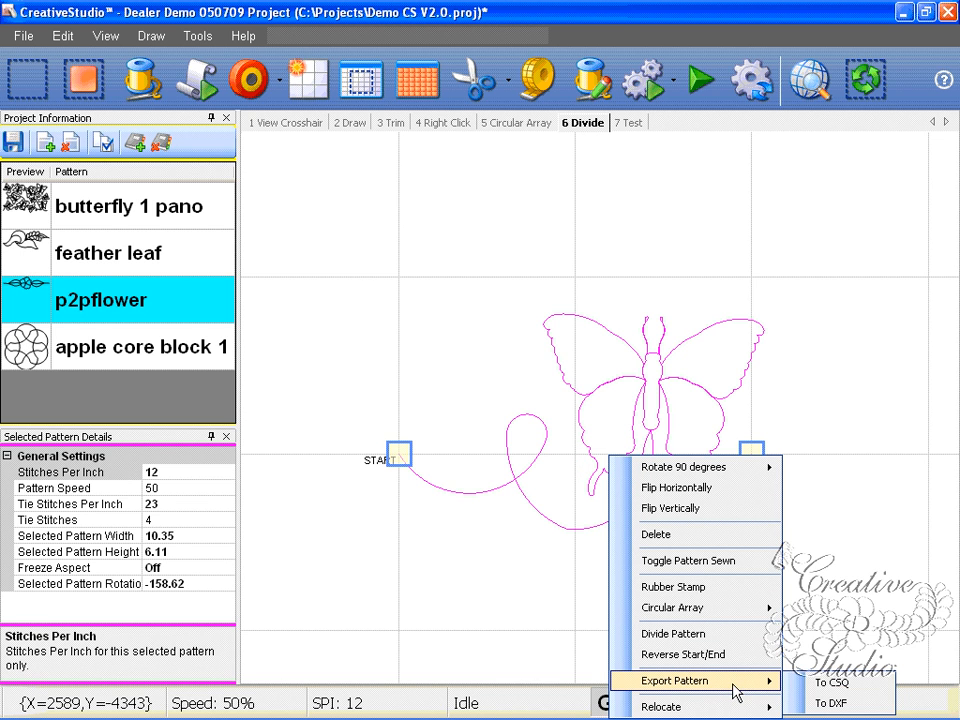
click(826, 686)
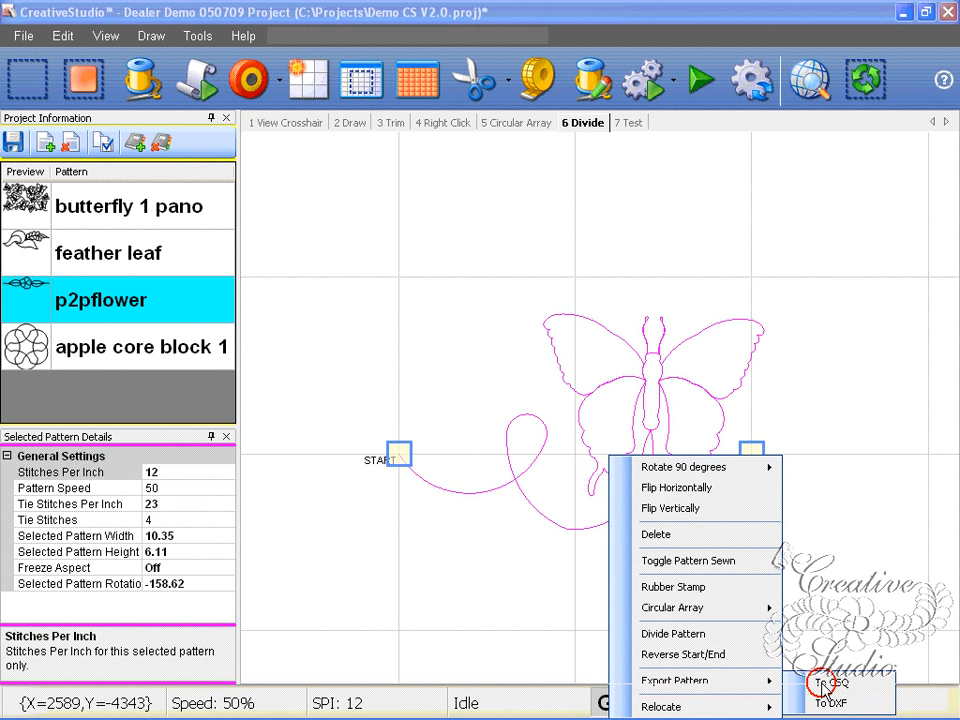
click(640, 343)
right_click(640, 345)
click(675, 408)
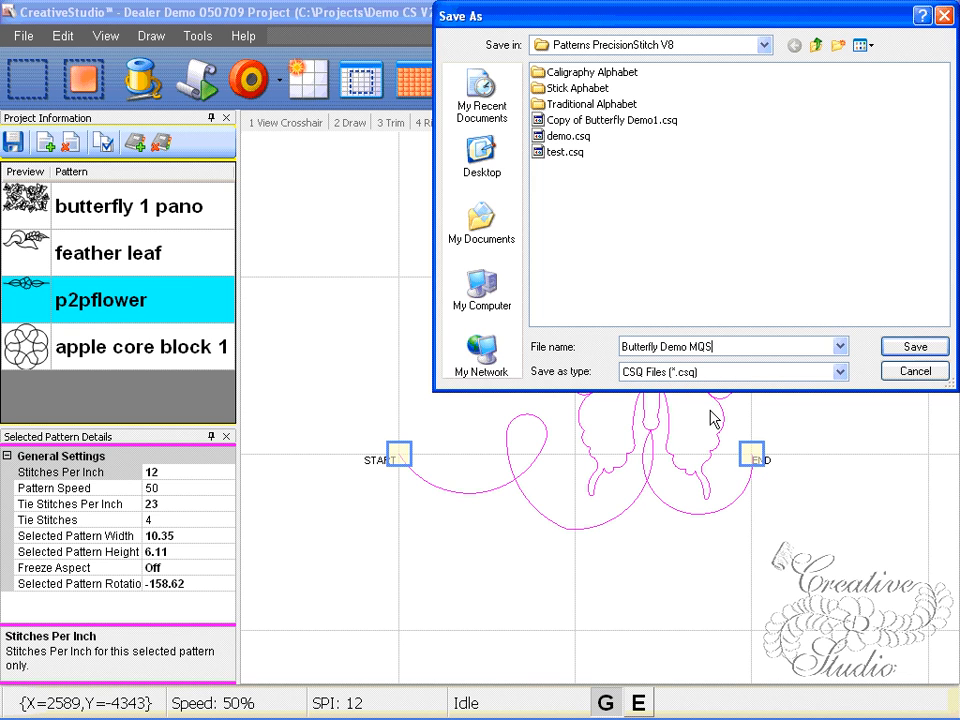
key(Return)
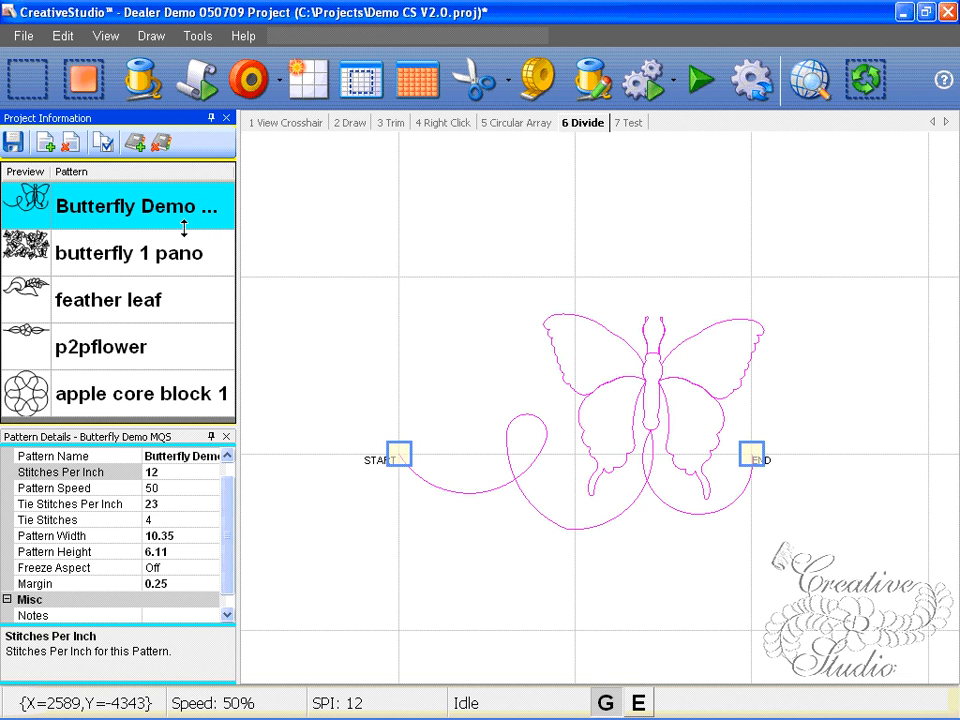
Step: Filter the pattern files to CS Pattern files (*.CSQ), preview Butterfly Demo MQS.csq, and leave without opening it
click(43, 145)
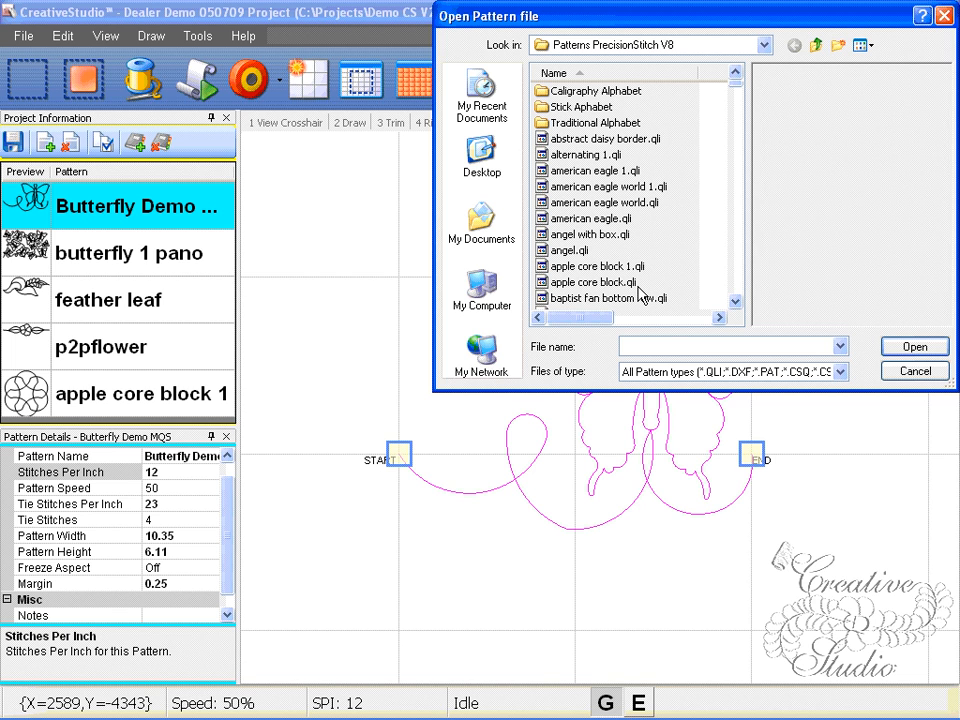
click(720, 371)
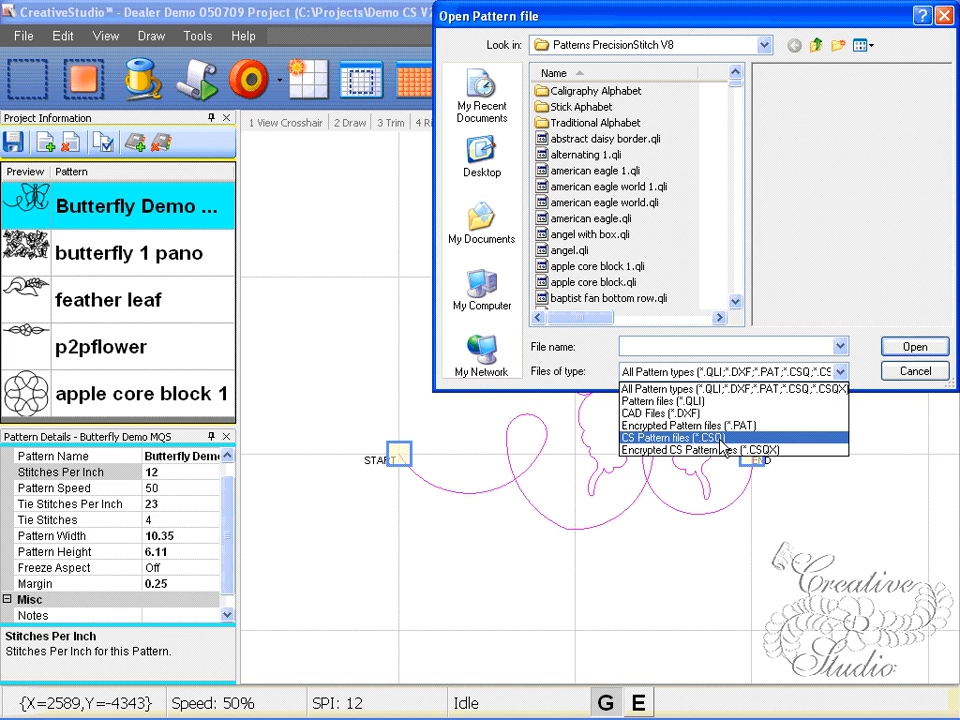
click(723, 438)
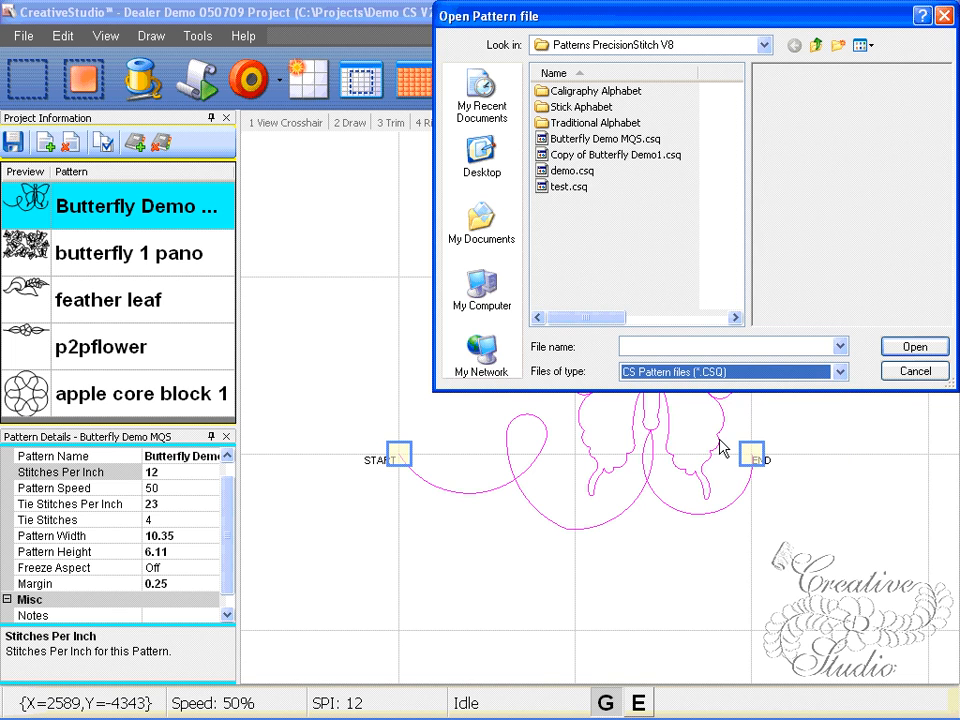
click(596, 139)
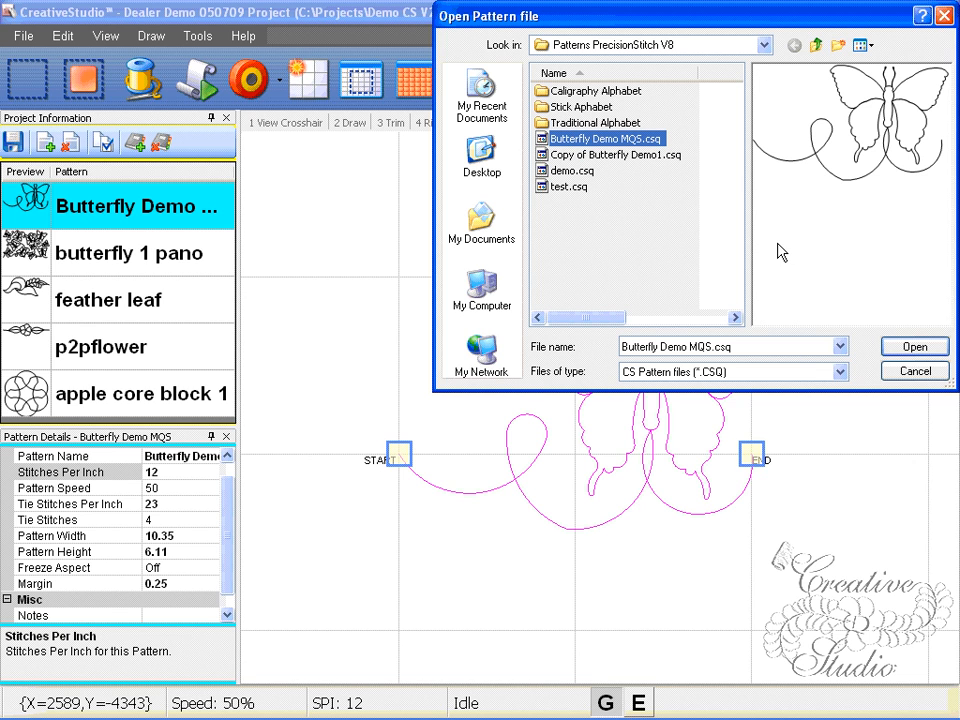
click(927, 378)
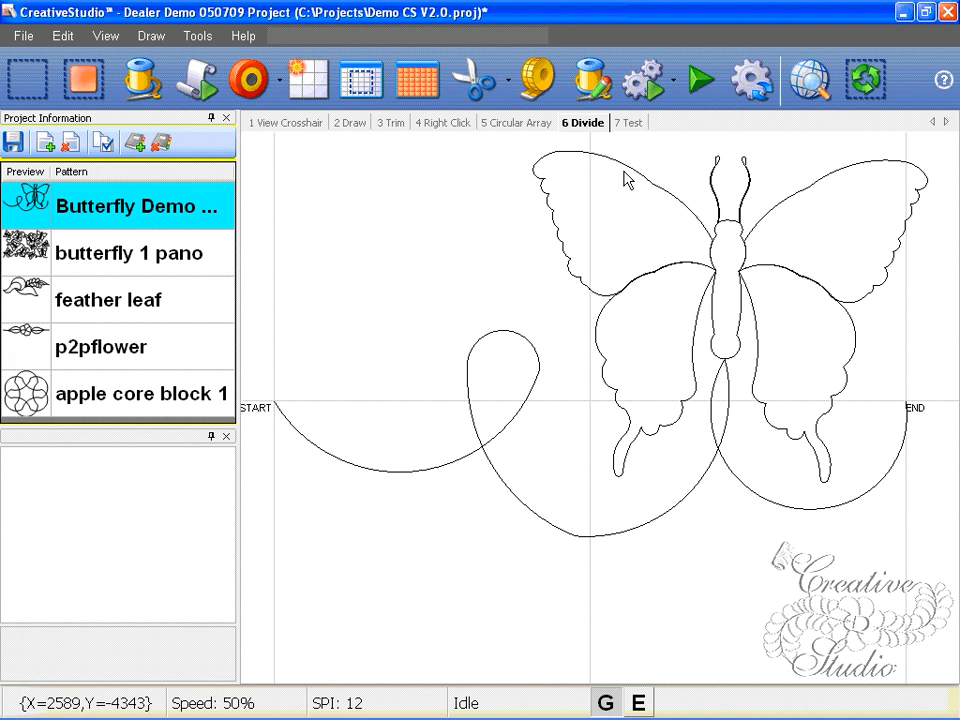
Step: Switch to the 7 Test area and start a new quilting area
click(637, 122)
click(316, 84)
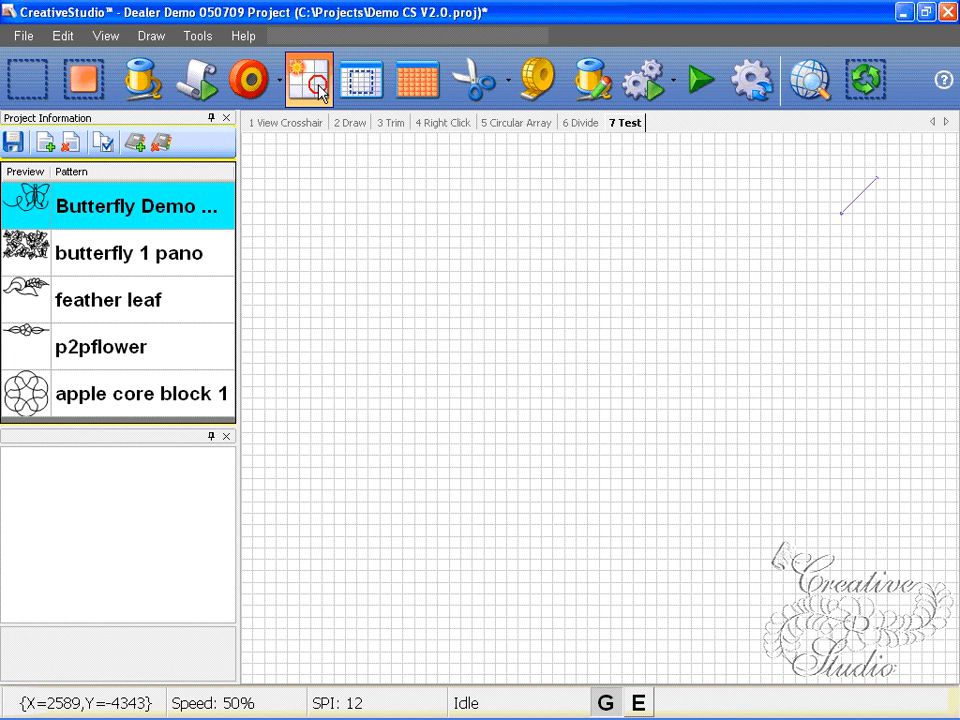
Step: Lay out the Butterfly Demo pattern as a repeat with 4 repeats in 1 row and close the repeat setup
click(247, 520)
click(247, 520)
click(247, 520)
click(159, 648)
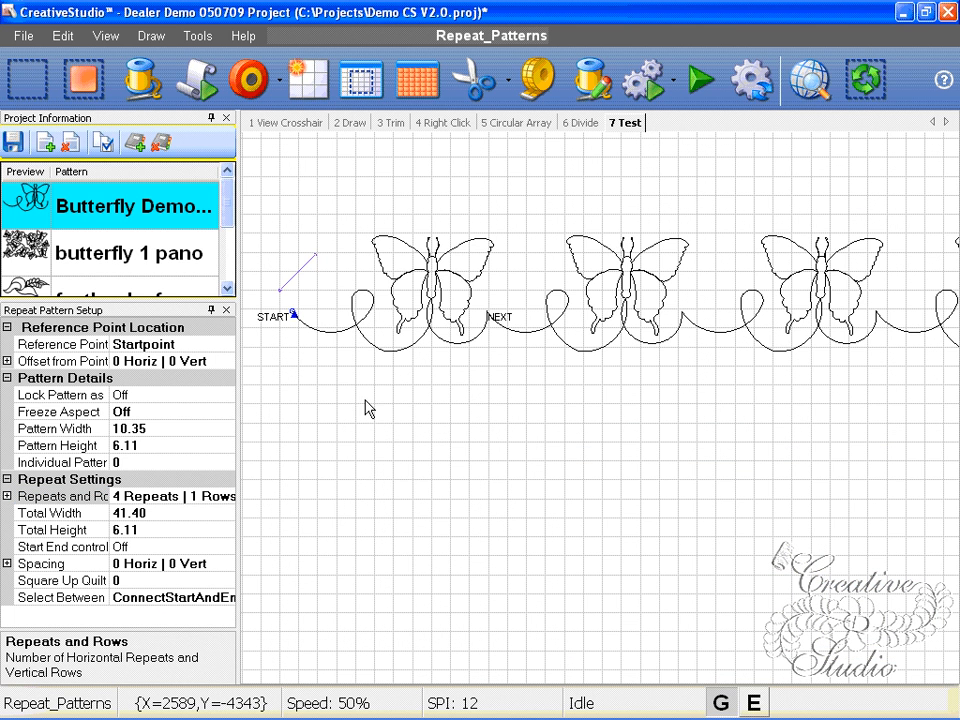
scroll(492, 358, down, 1)
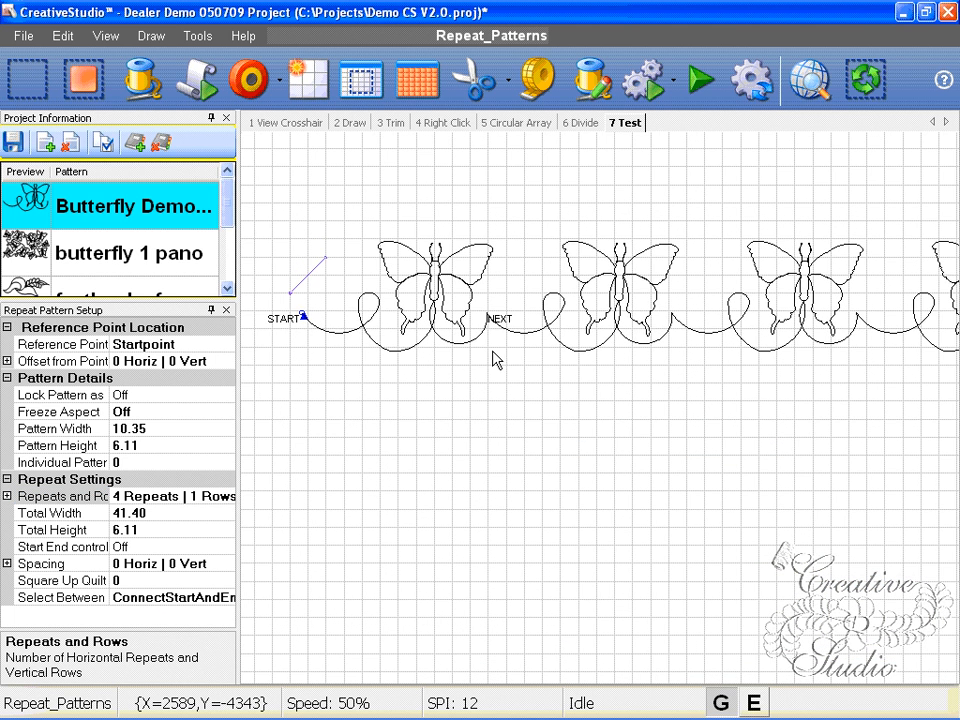
scroll(497, 360, down, 1)
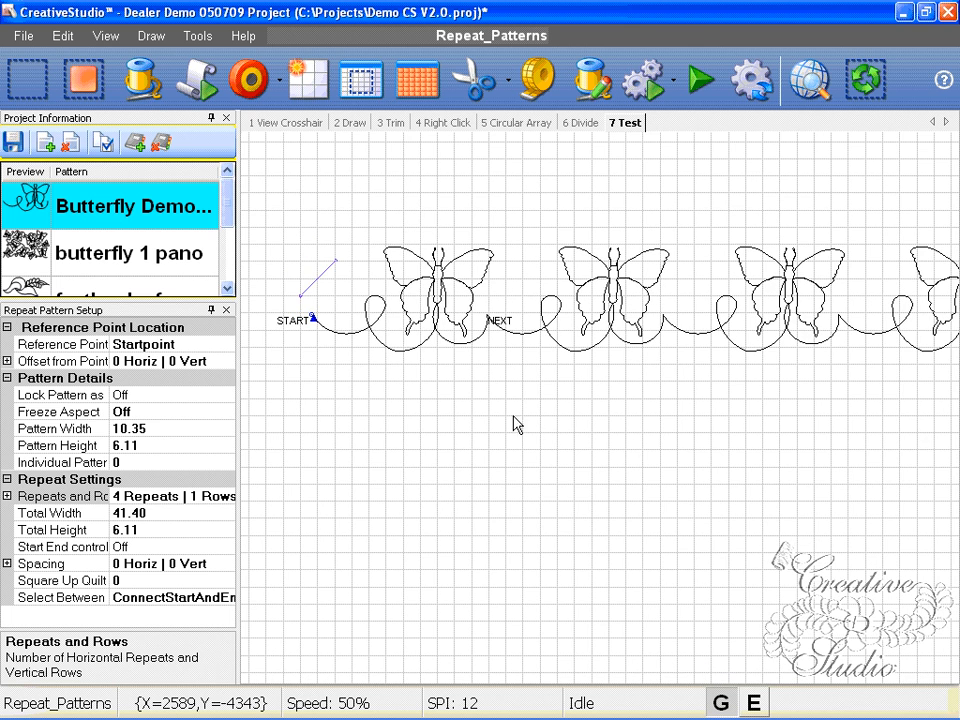
click(227, 311)
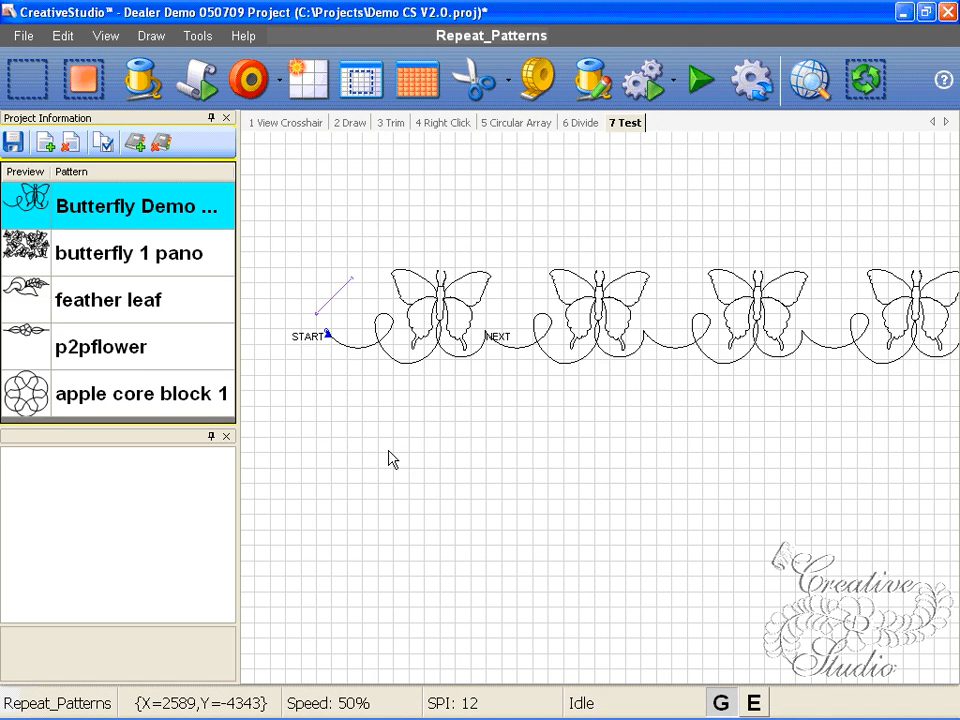
Step: Turn on Freeze Aspect for the Butterfly Demo pattern
click(95, 238)
click(187, 567)
double_click(187, 567)
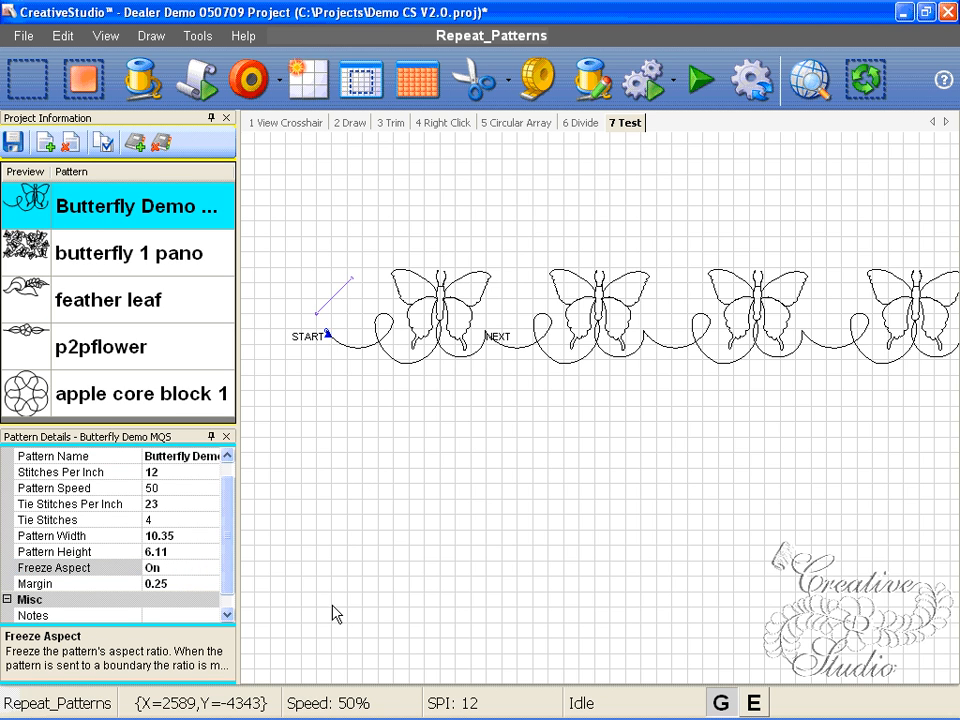
Step: Draw a point-to-point chain of four connected butterflies of varying size and angle below the repeated row
key(alt)
key(alt+p)
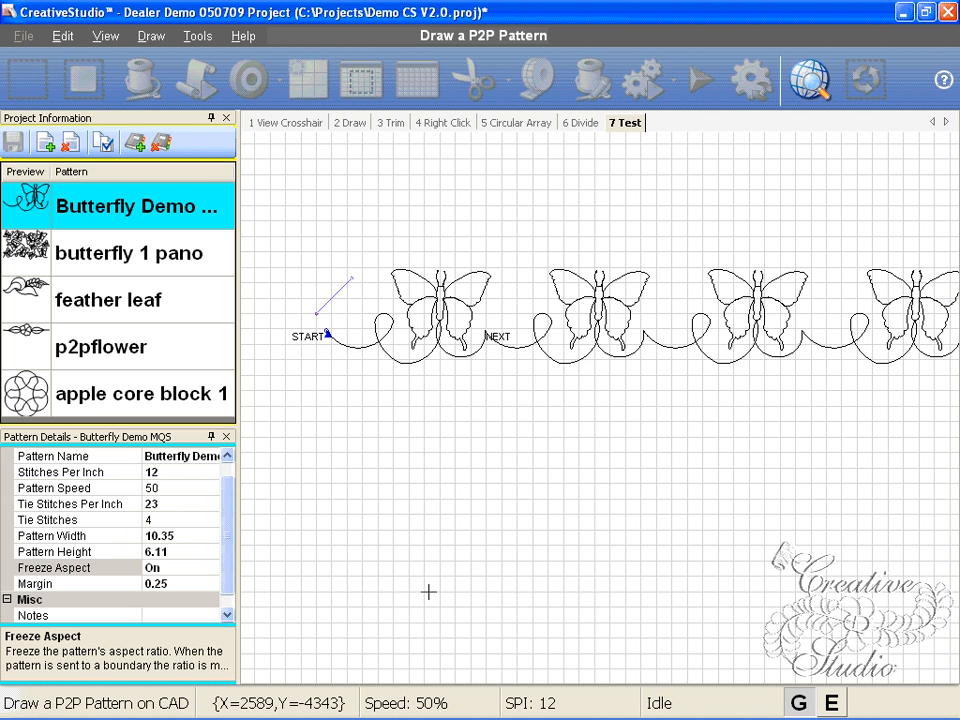
click(358, 591)
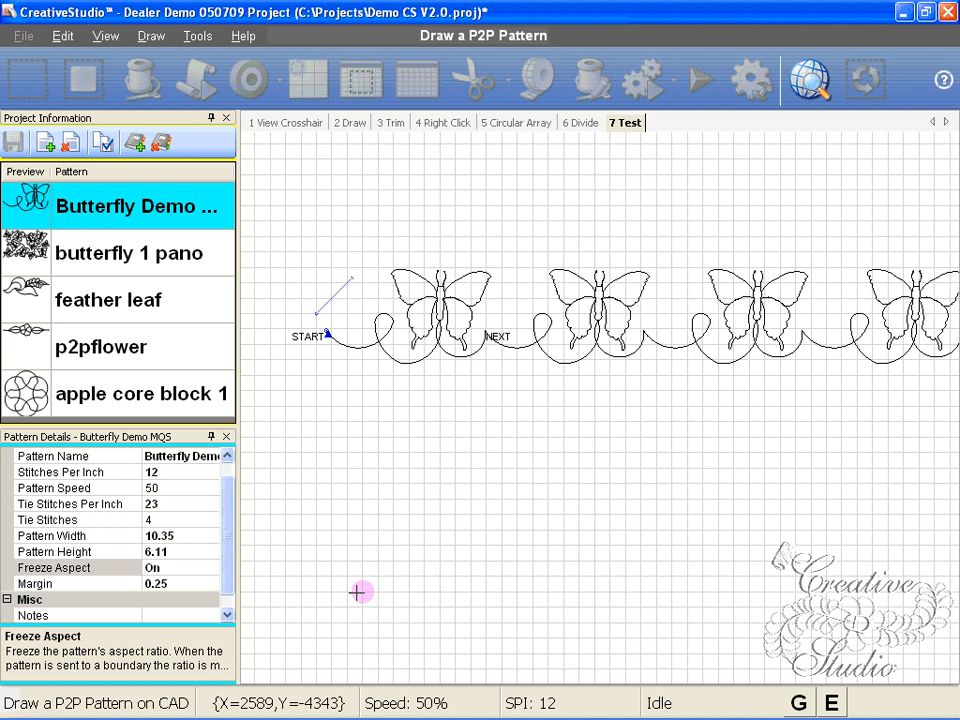
click(478, 499)
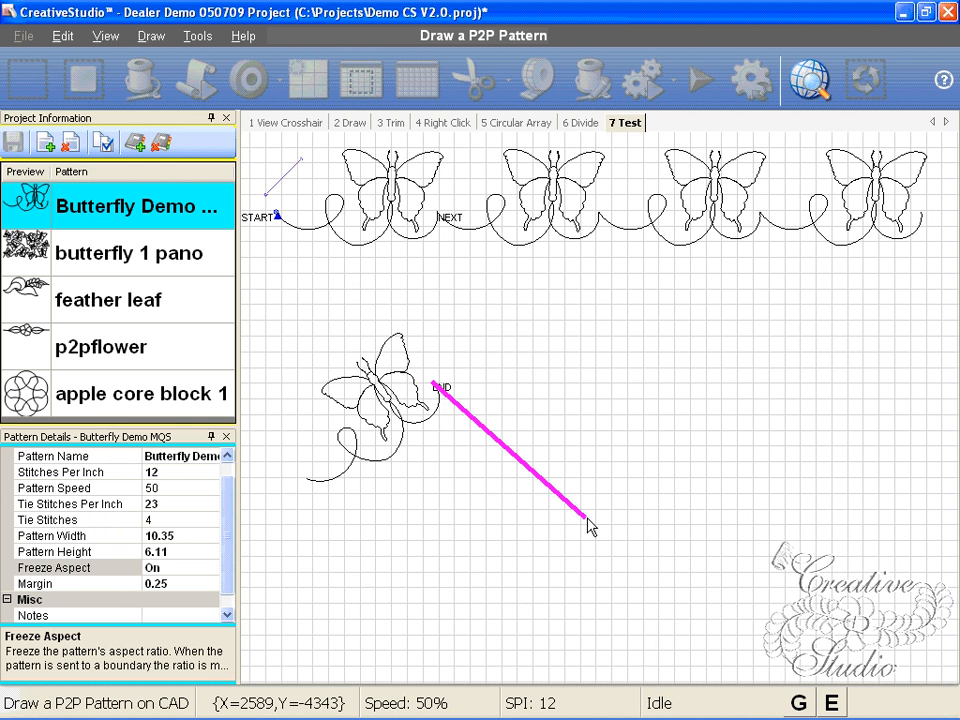
click(589, 520)
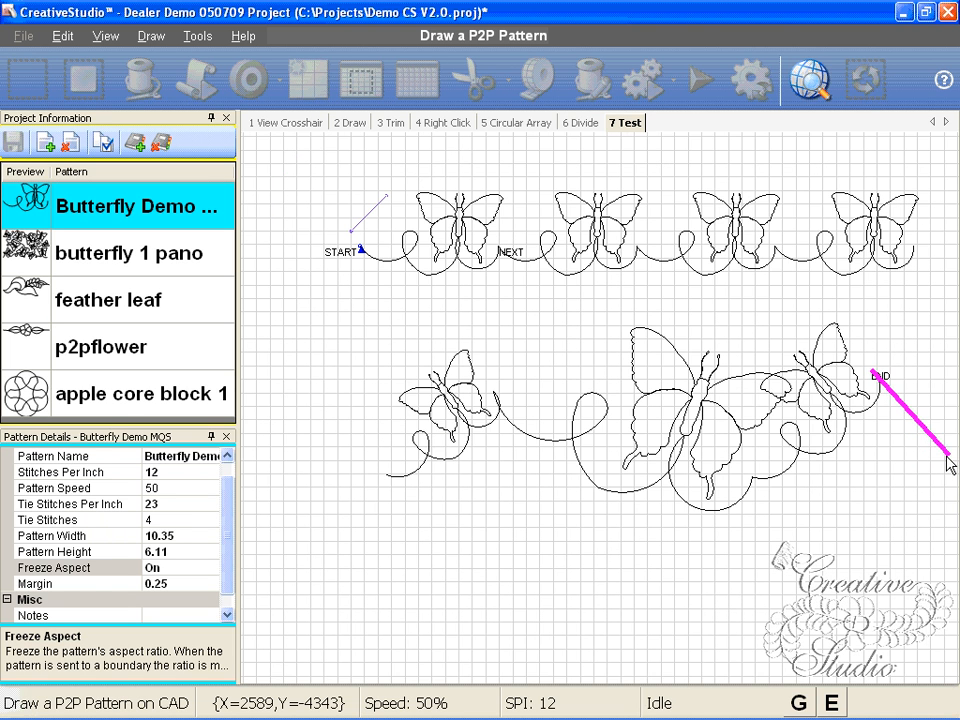
click(950, 463)
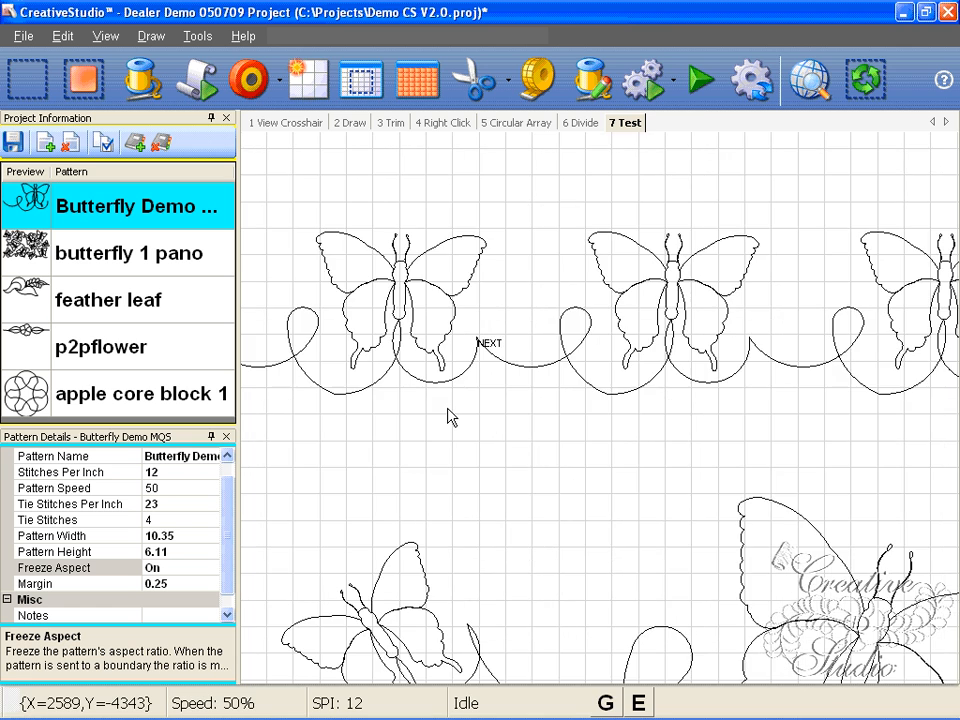
scroll(467, 391, up, 3)
scroll(533, 376, up, 2)
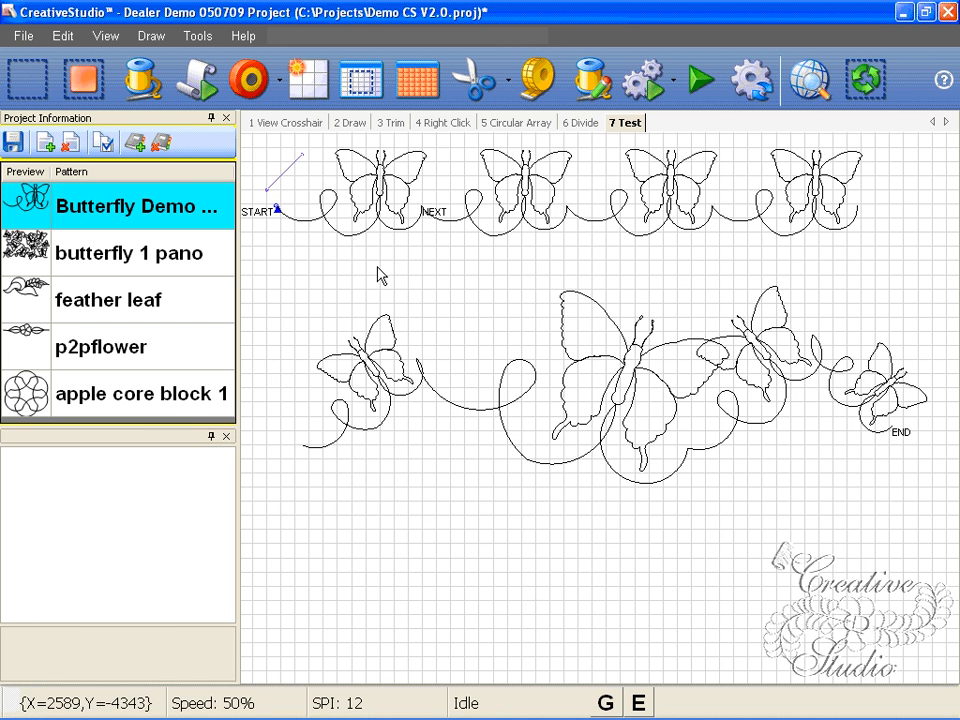
Step: On the 6 Divide sheet, divide the butterfly pattern at the lowest node of the curve following its lead-in loop
click(583, 122)
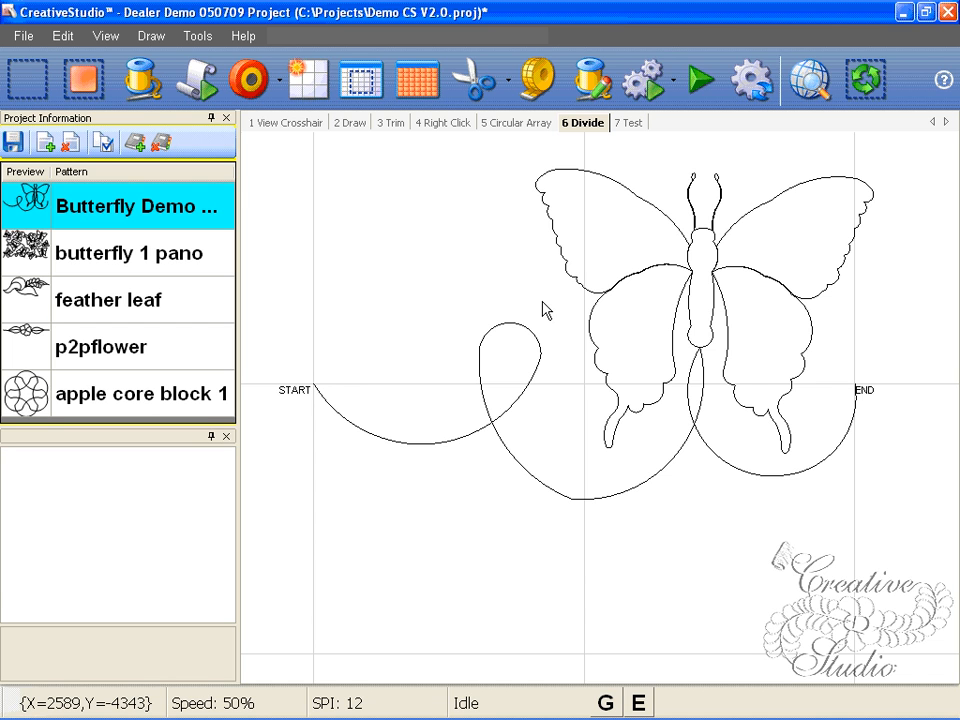
right_click(500, 422)
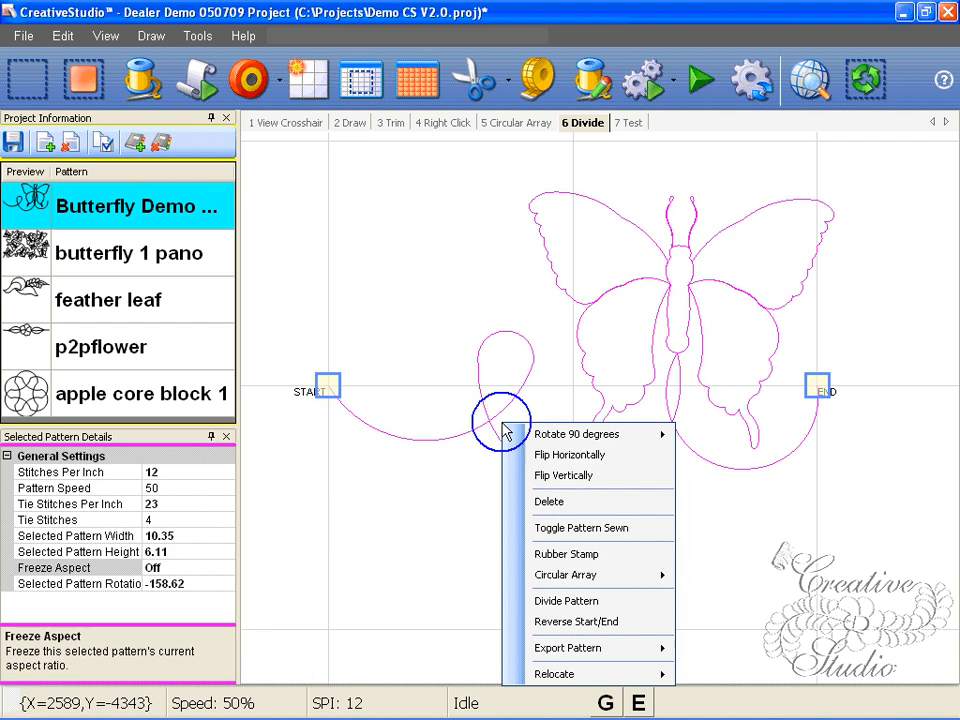
click(566, 600)
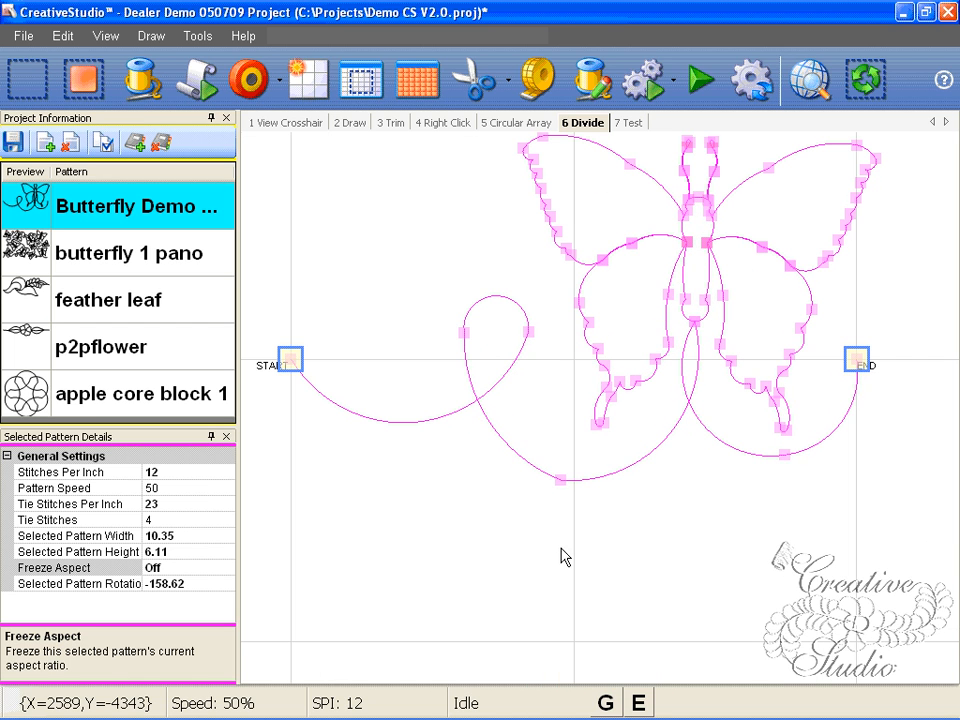
click(557, 474)
click(466, 400)
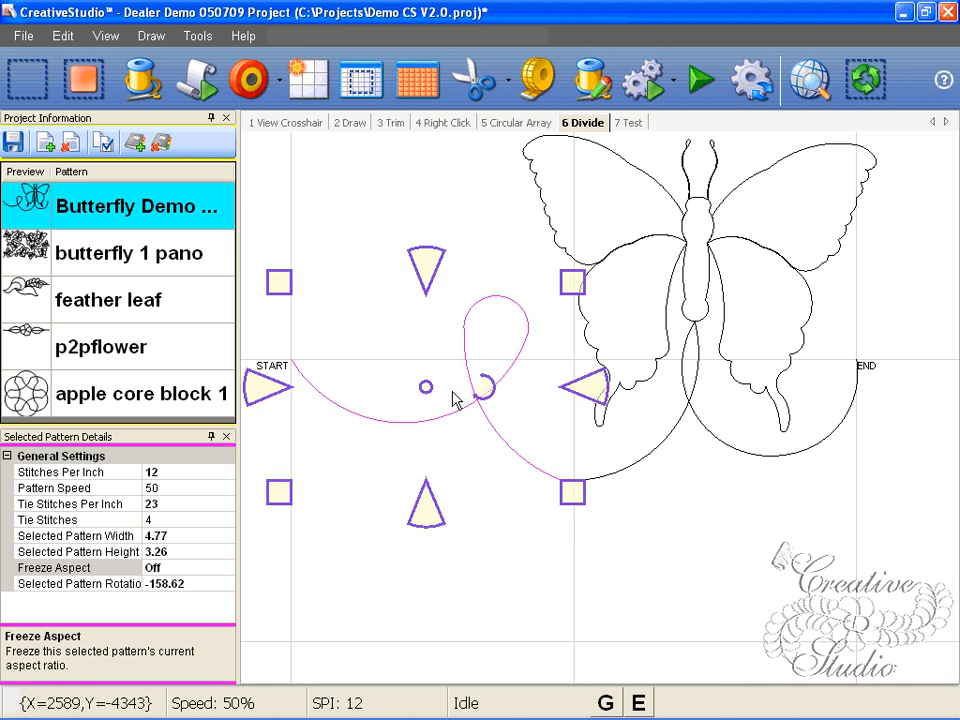
Step: Move the divided lead-in loop down and to the left, clear of the butterfly
drag(426, 386, 229, 611)
click(508, 557)
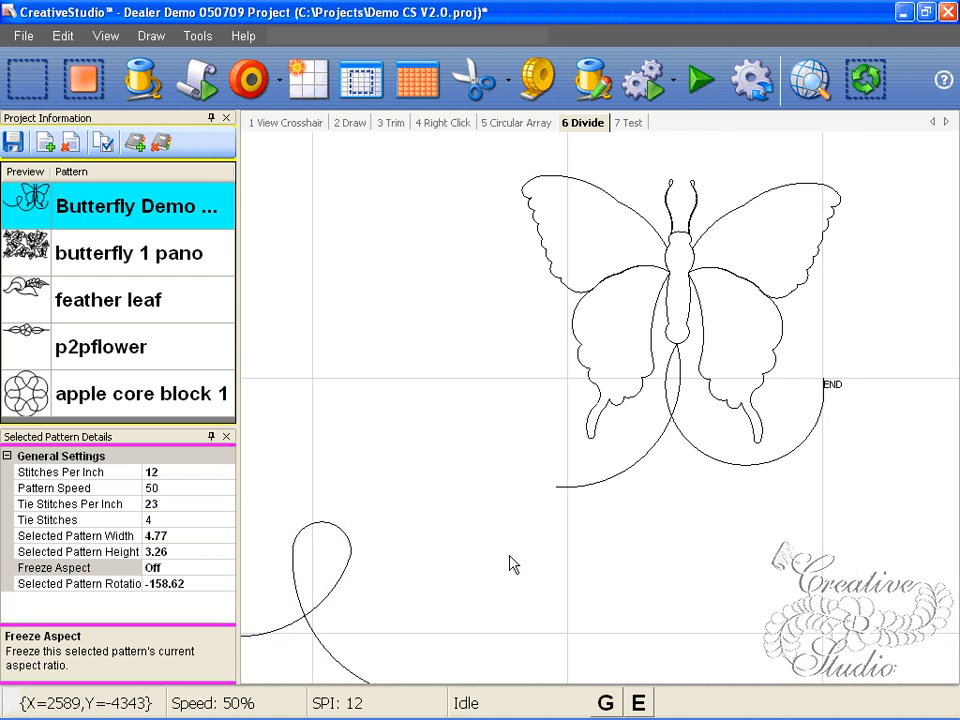
scroll(551, 521, down, 1)
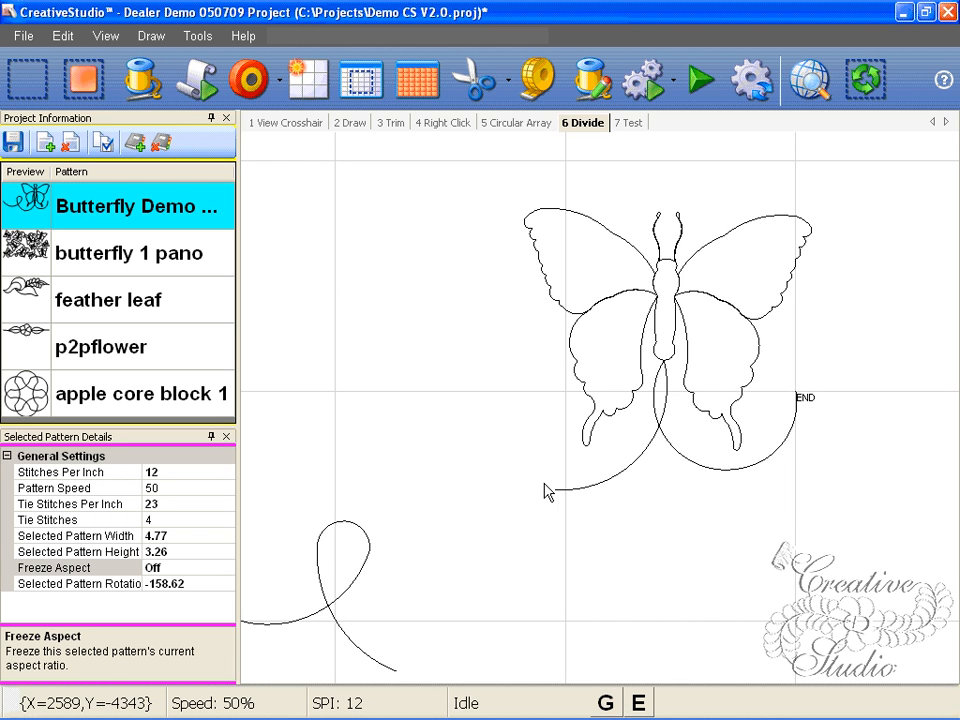
Step: Draw a three-point arc from the butterfly's open lower-left end, curving up and to the left
key(alt)
key(alt+a)
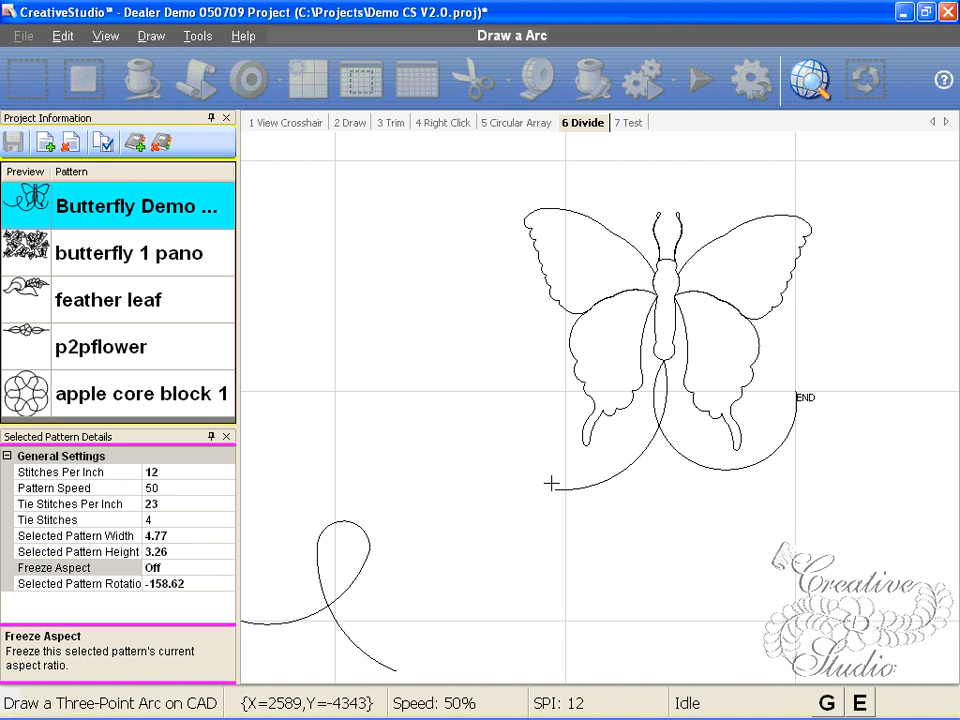
click(551, 489)
click(484, 469)
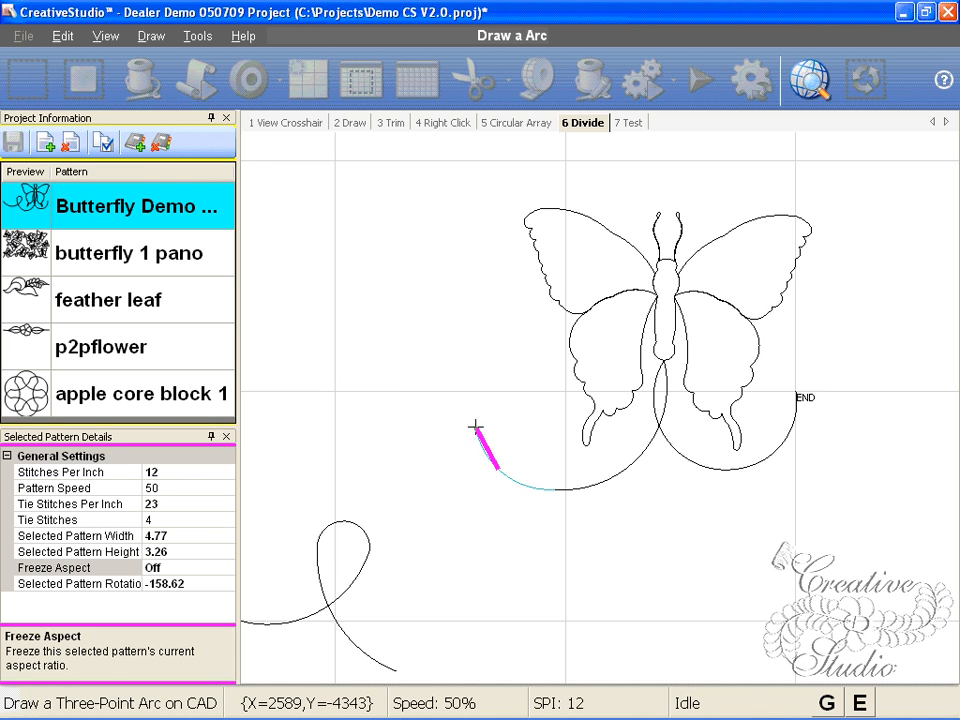
click(473, 427)
Step: Use endpoint snapping to add a small three-point arc curling over to the left from the first arc's end
key(e)
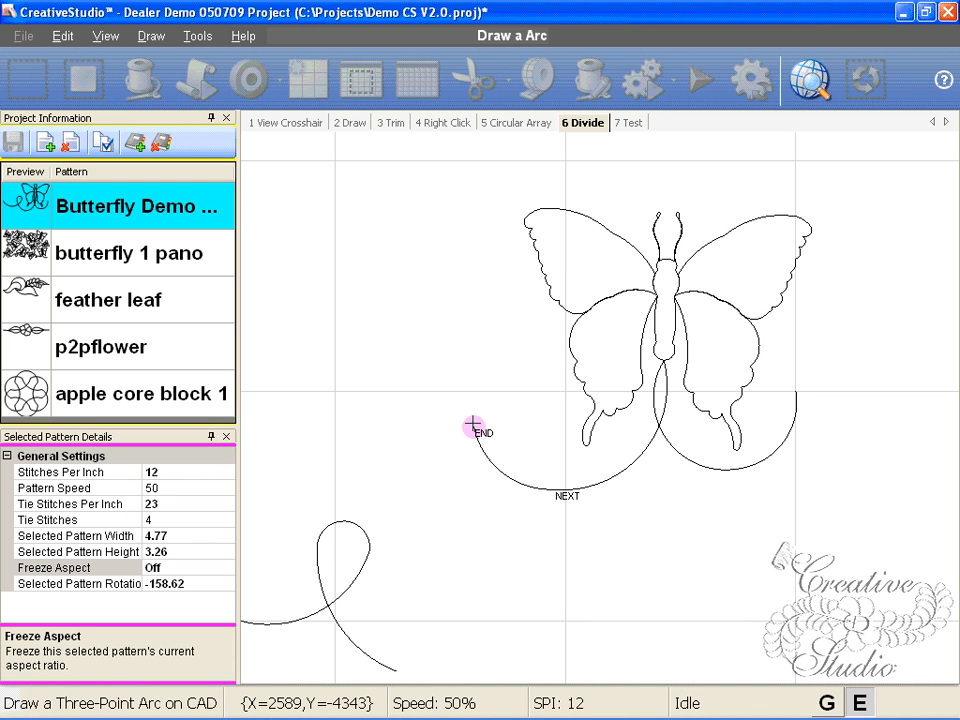
click(466, 402)
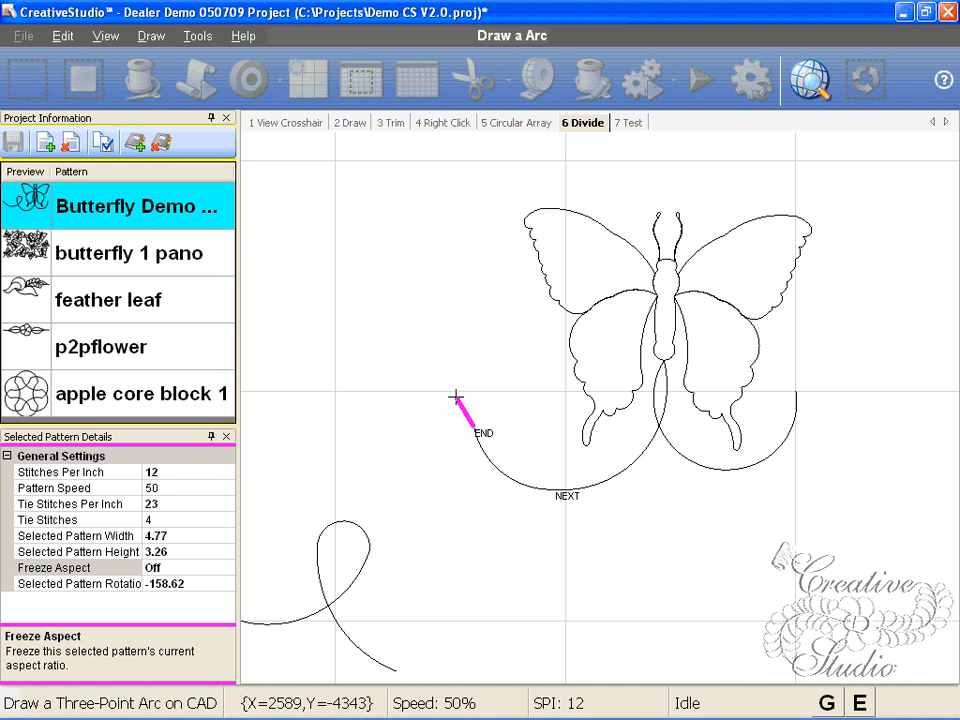
click(455, 398)
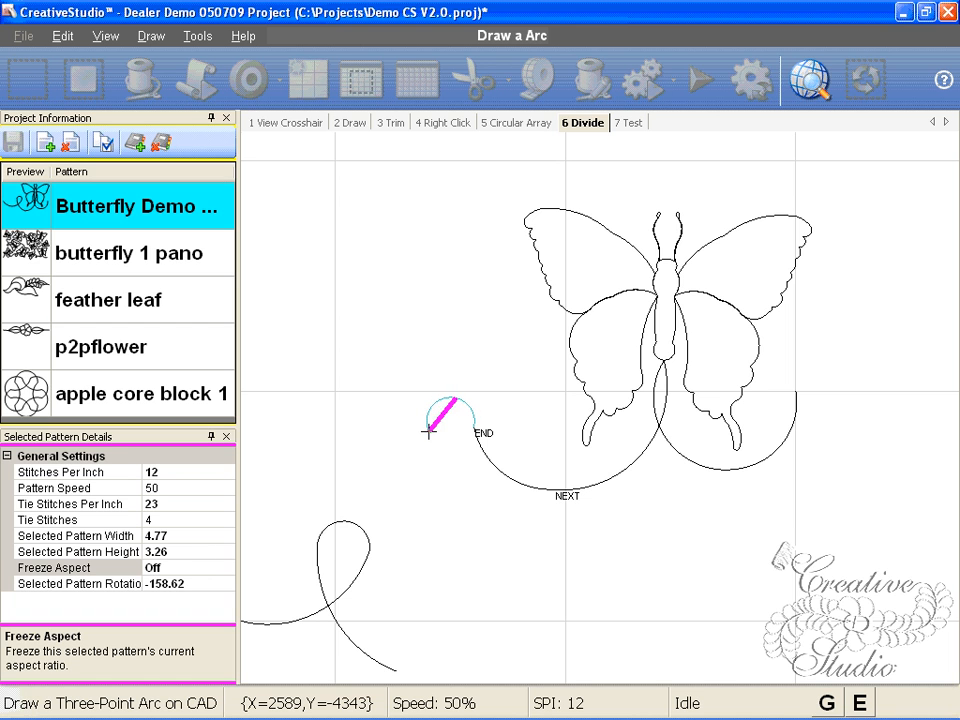
click(419, 436)
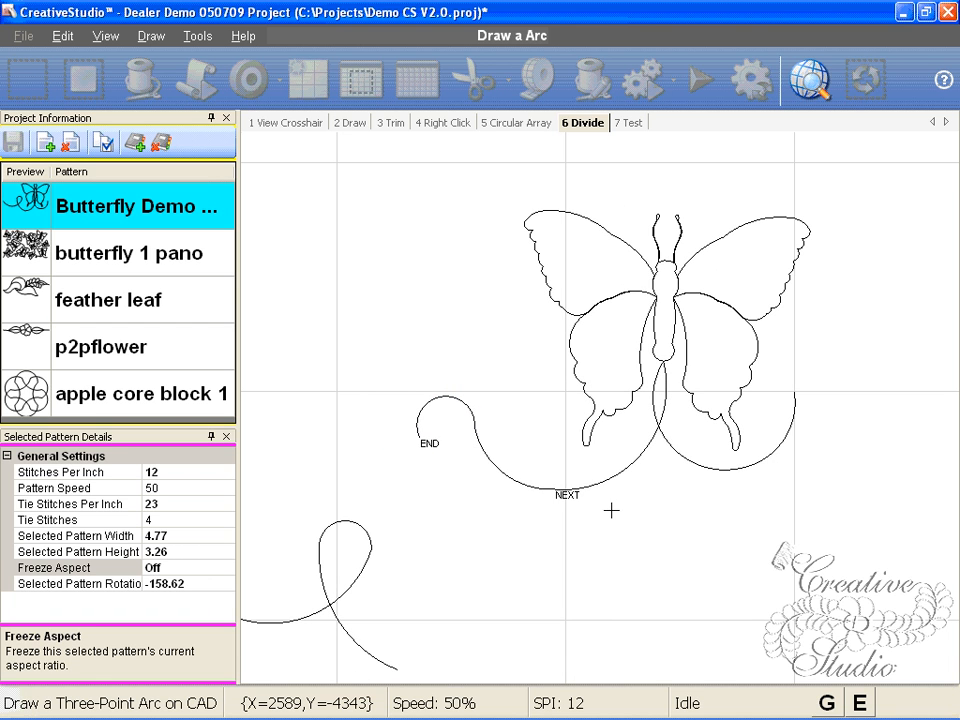
scroll(573, 481, up, 1)
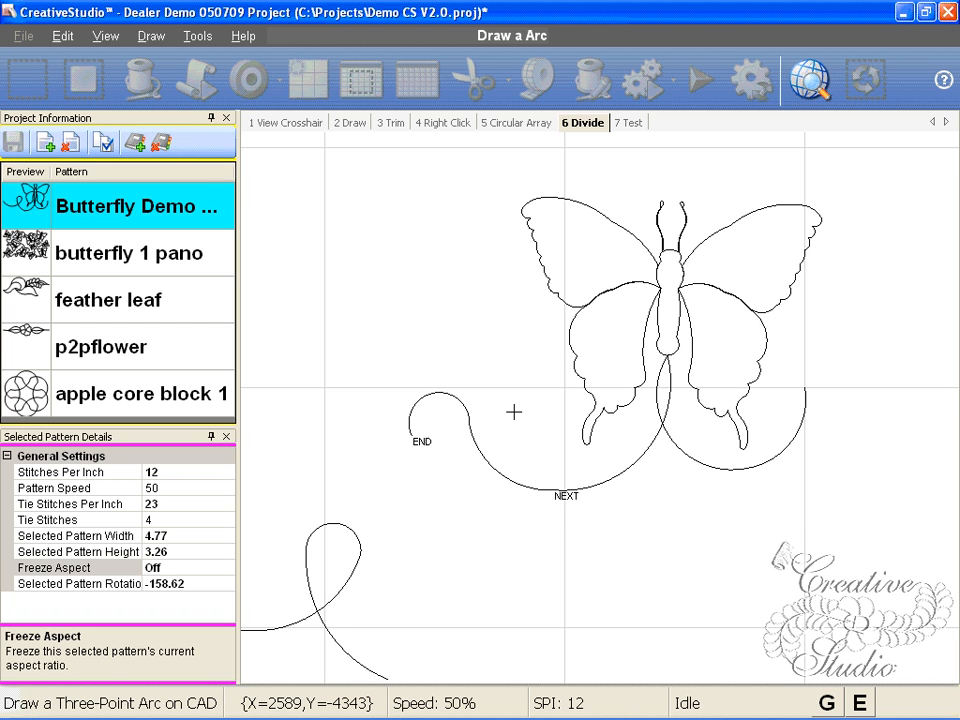
key(Escape)
Step: Examine the sewing order and direction of the loop, butterfly and arc pieces
scroll(540, 453, down, 1)
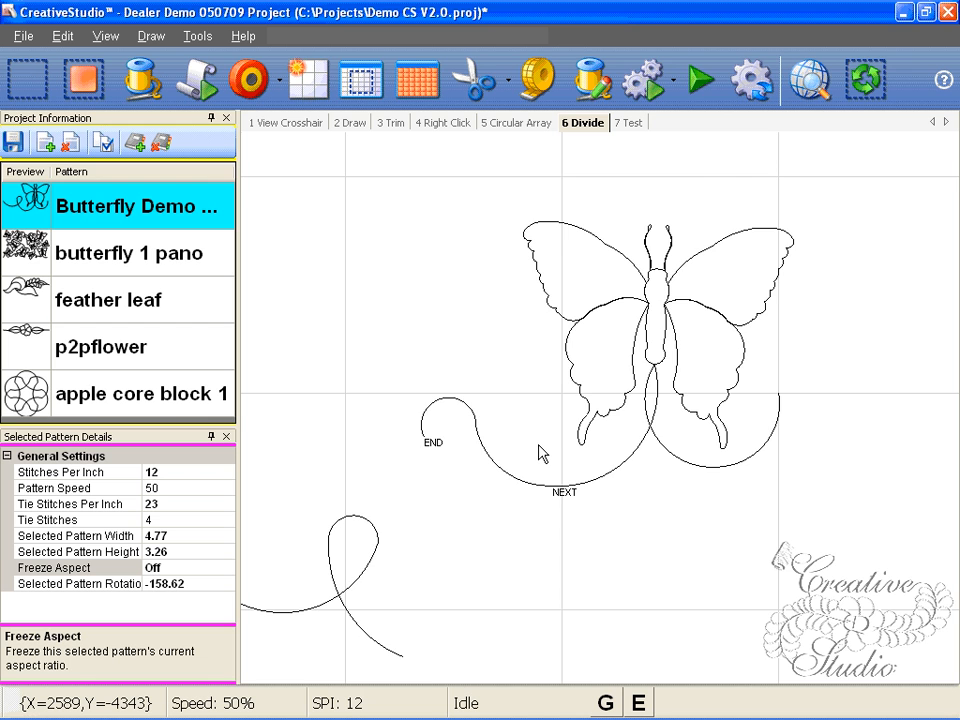
scroll(532, 462, down, 1)
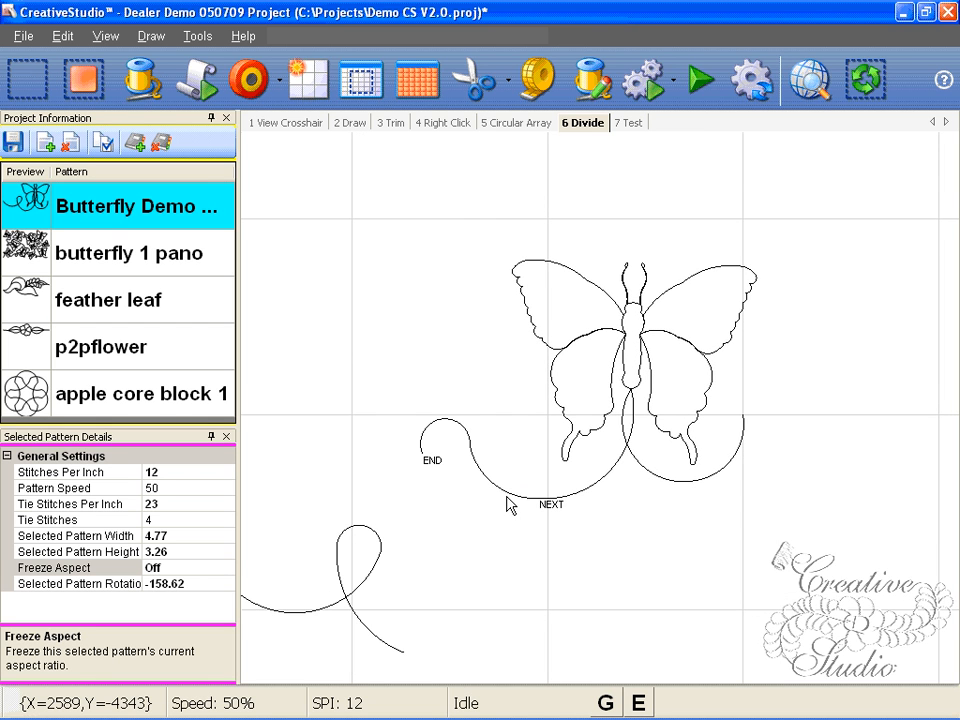
scroll(510, 500, up, 1)
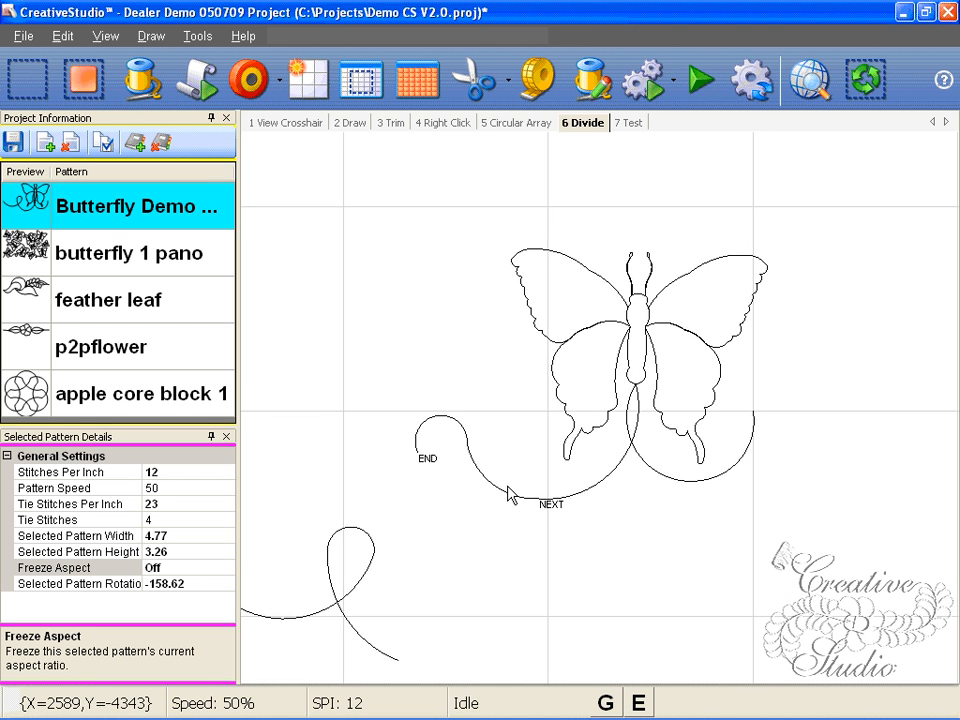
scroll(510, 493, down, 1)
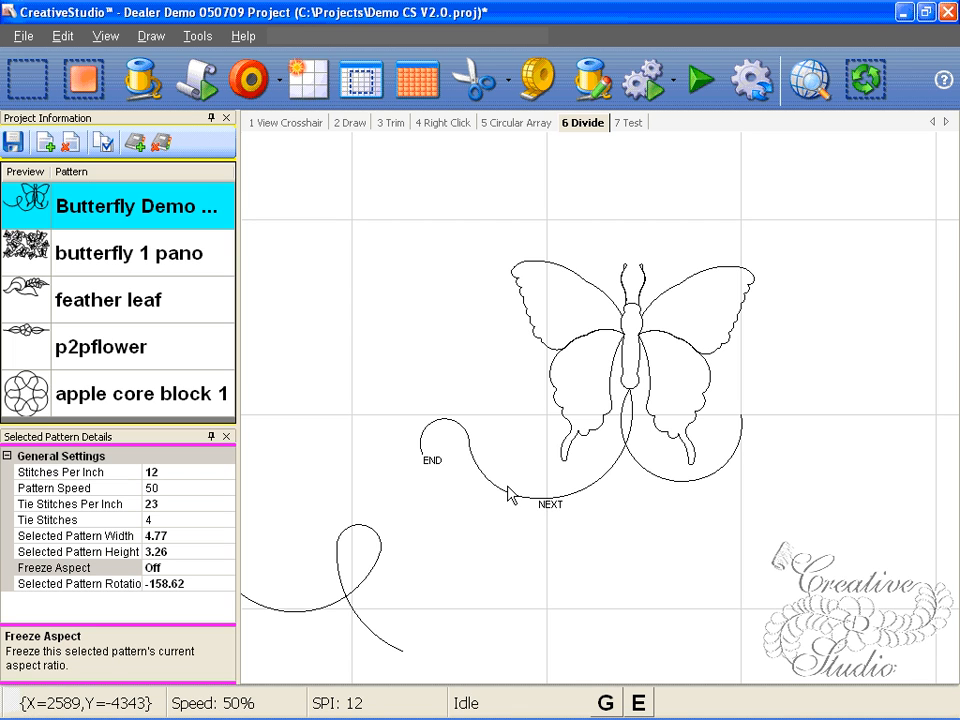
key(ctrl+w)
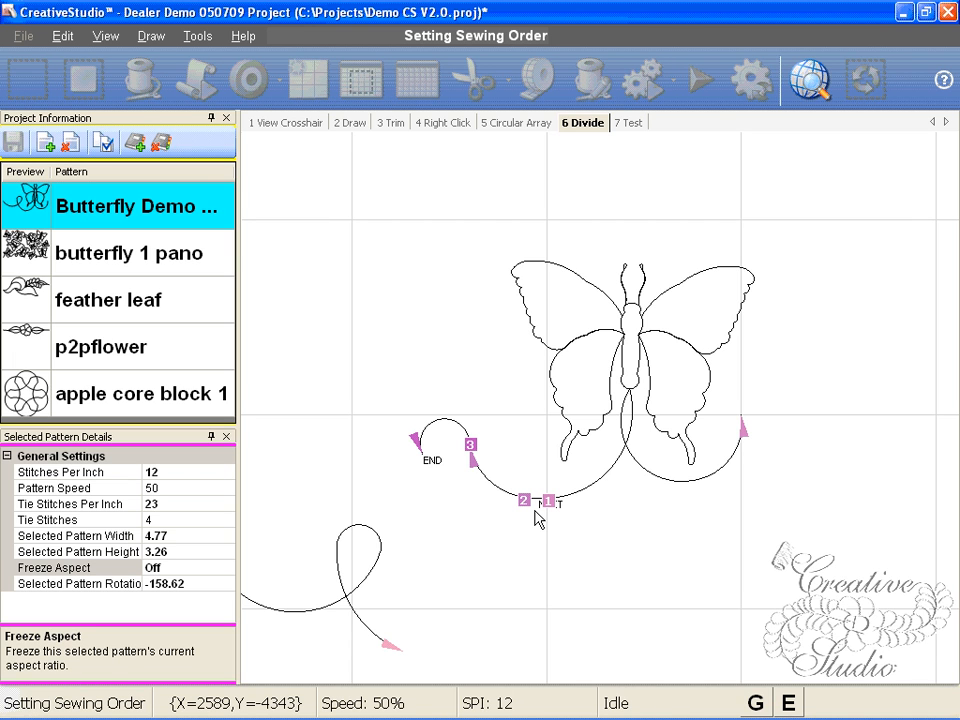
scroll(552, 518, down, 2)
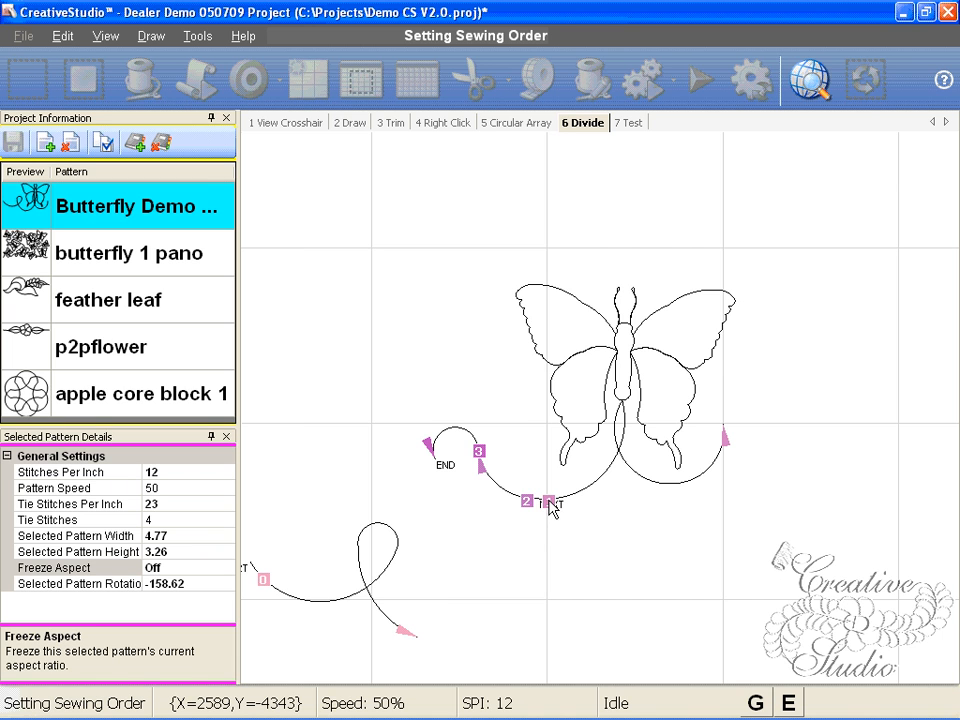
key(Escape)
Step: Delete the detached original lead-in loop
click(368, 583)
key(Delete)
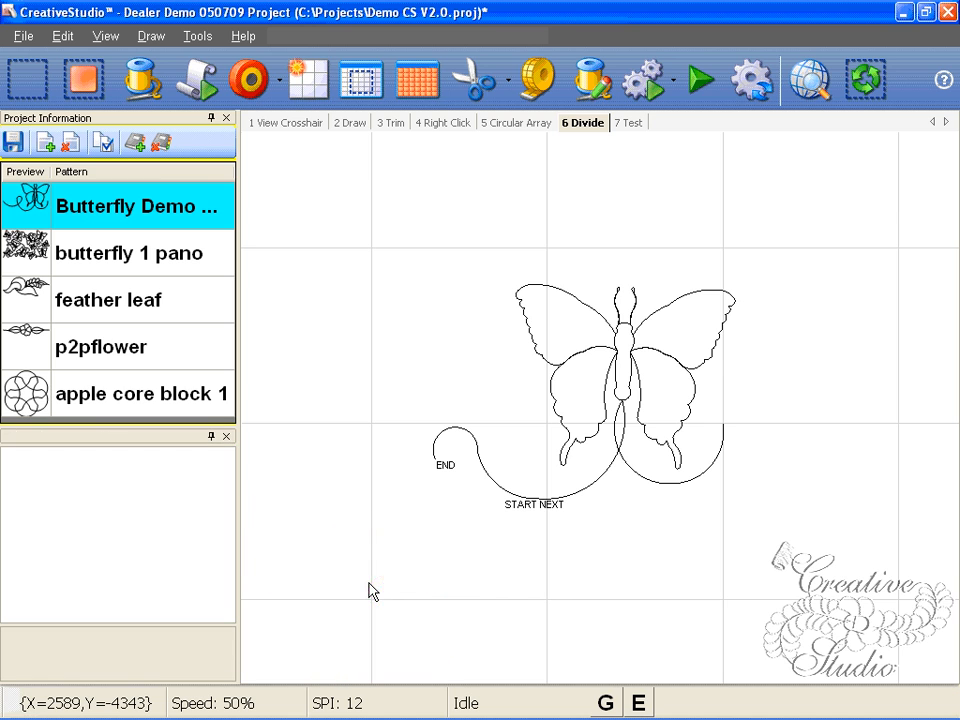
key(s)
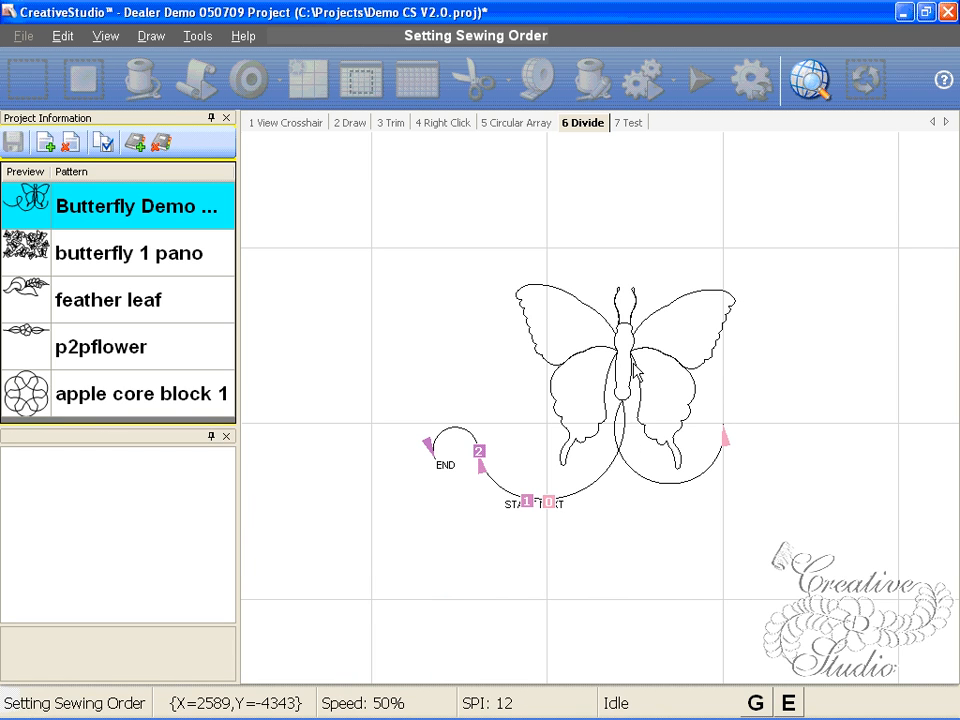
click(479, 453)
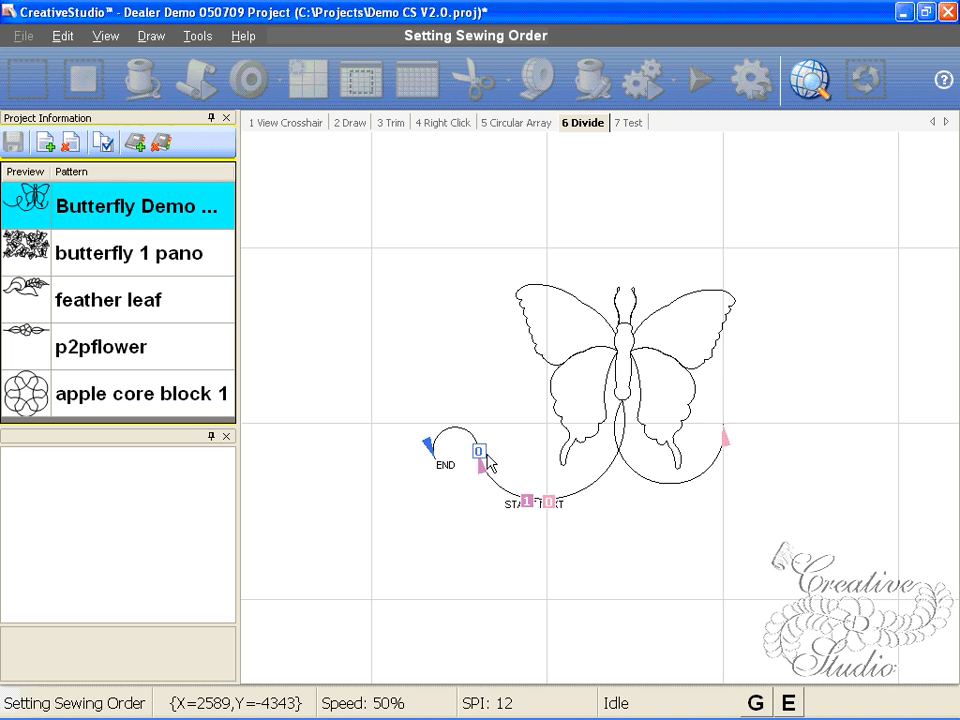
click(528, 504)
right_click(561, 554)
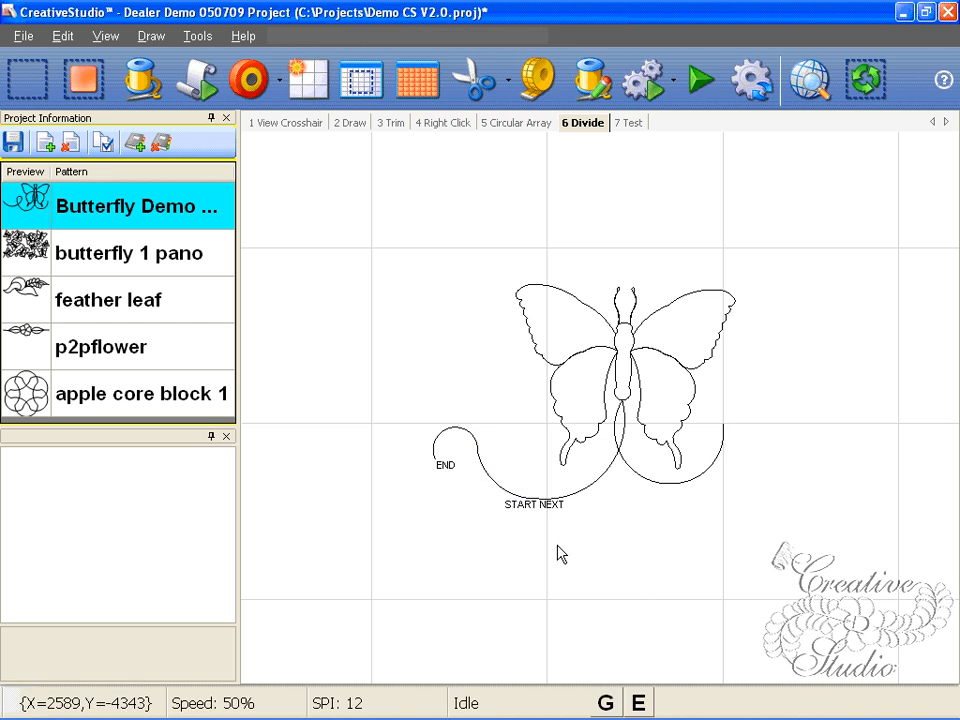
Step: Set the sewing order to the small curled arc first, the larger arc second and the butterfly last
right_click(498, 553)
click(479, 451)
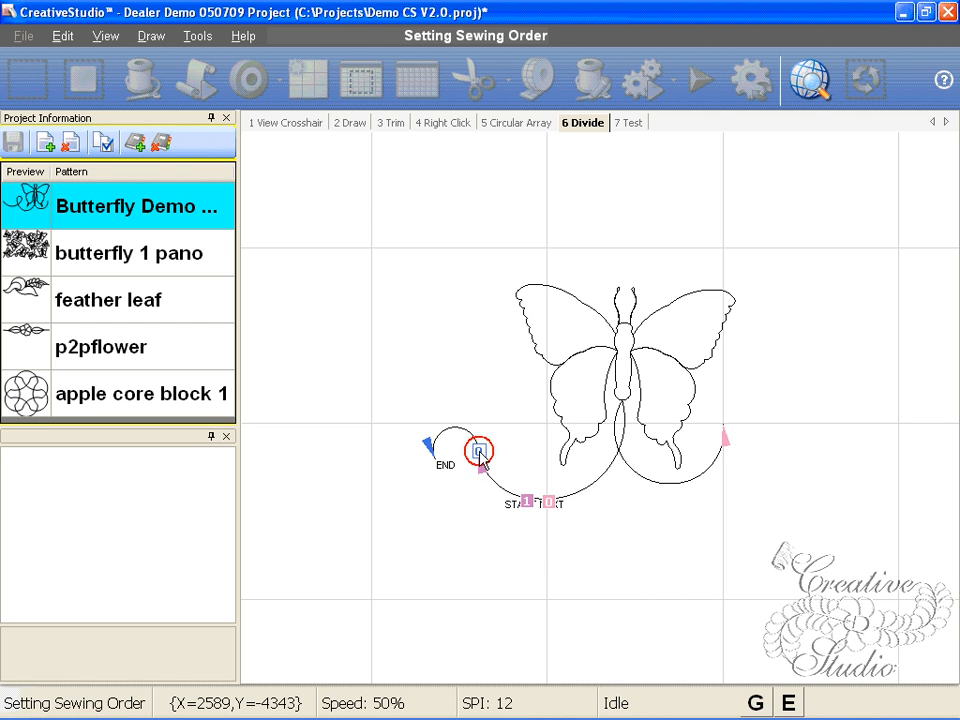
click(526, 502)
click(548, 502)
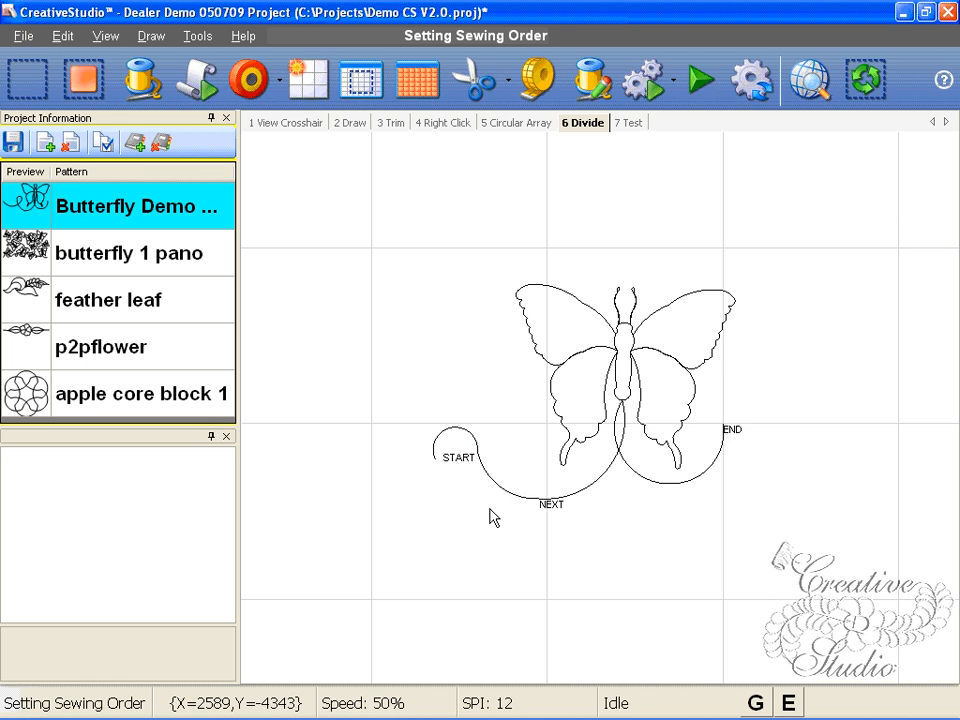
Step: Reverse the start and end of both lead-in arcs and check the sewing order and direction of all three pieces
right_click(456, 441)
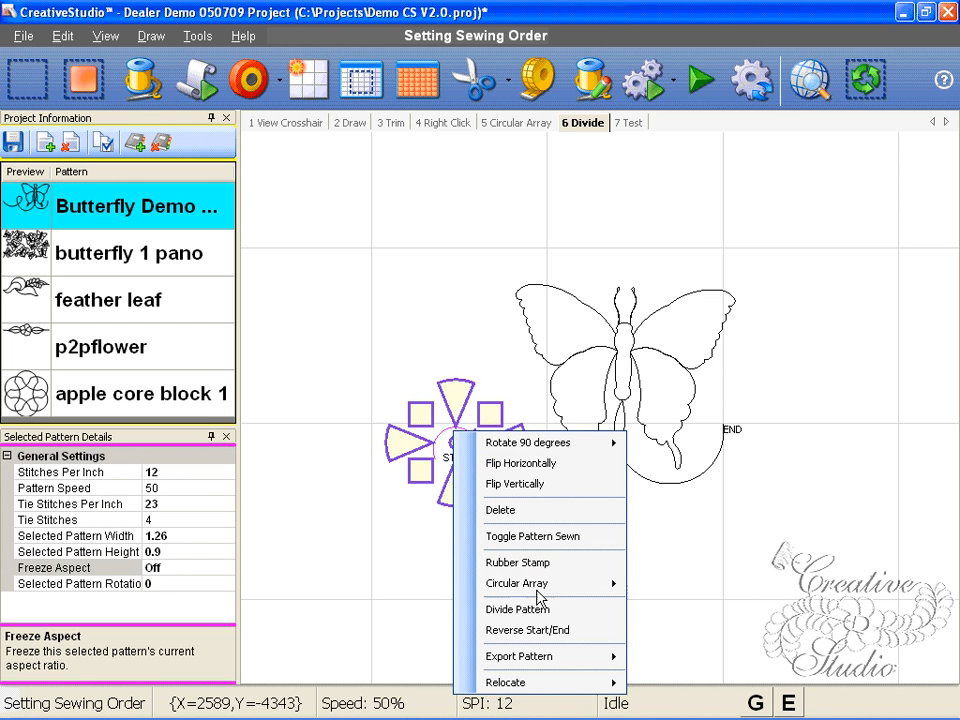
click(537, 632)
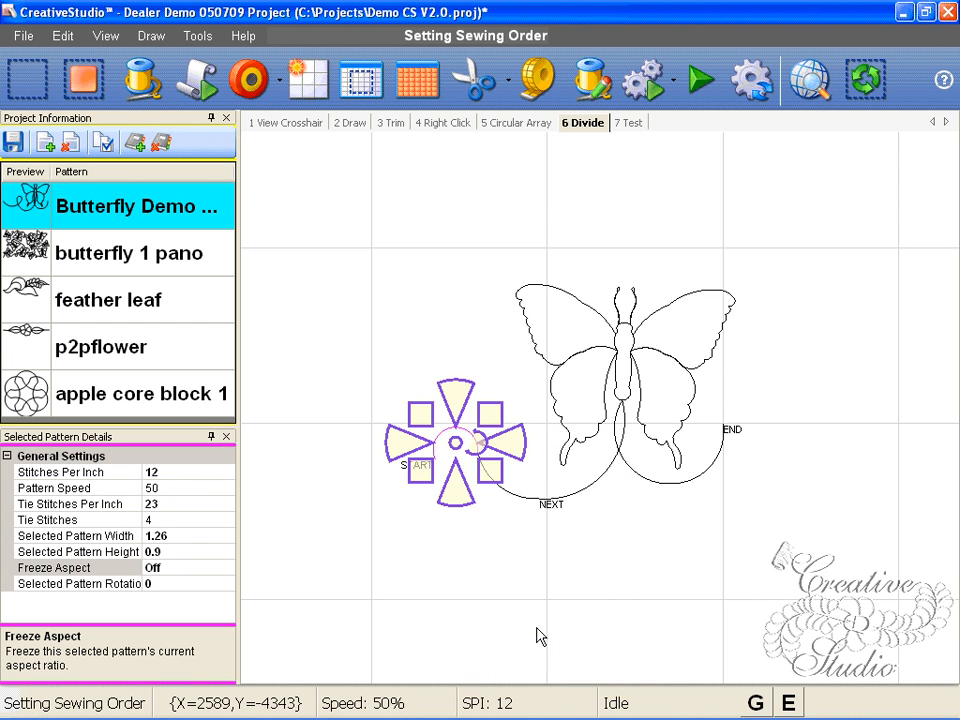
right_click(510, 491)
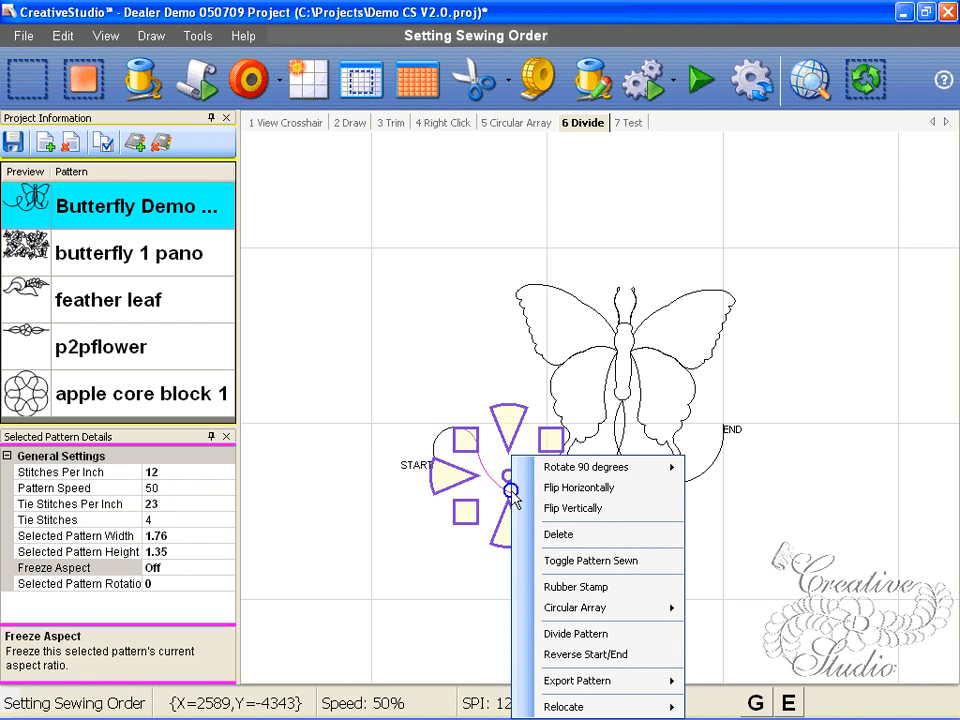
click(556, 655)
click(450, 607)
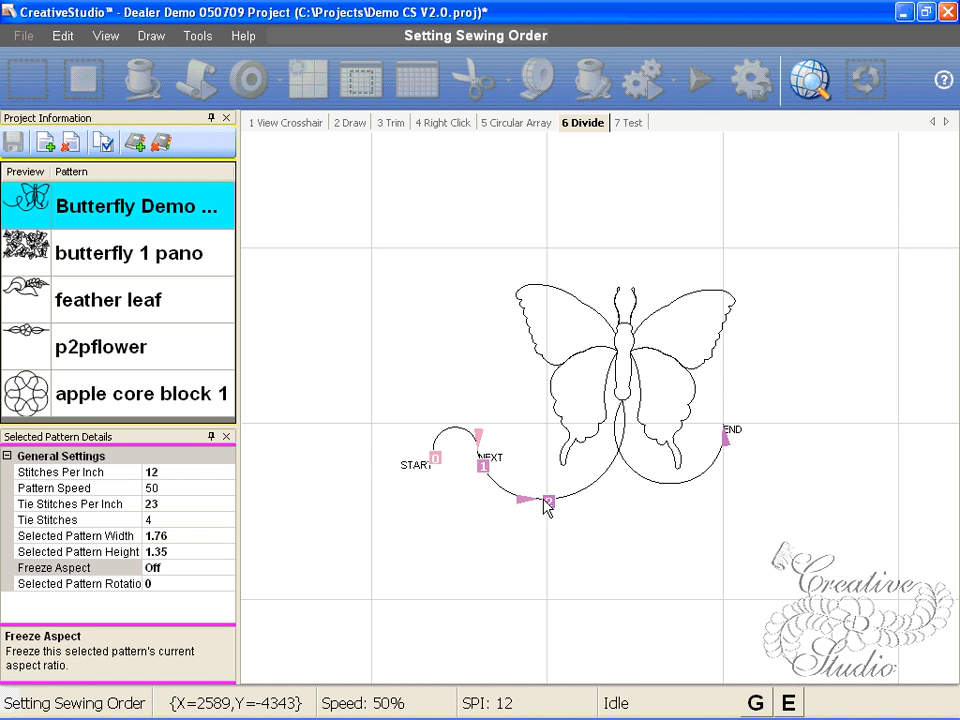
scroll(560, 505, up, 1)
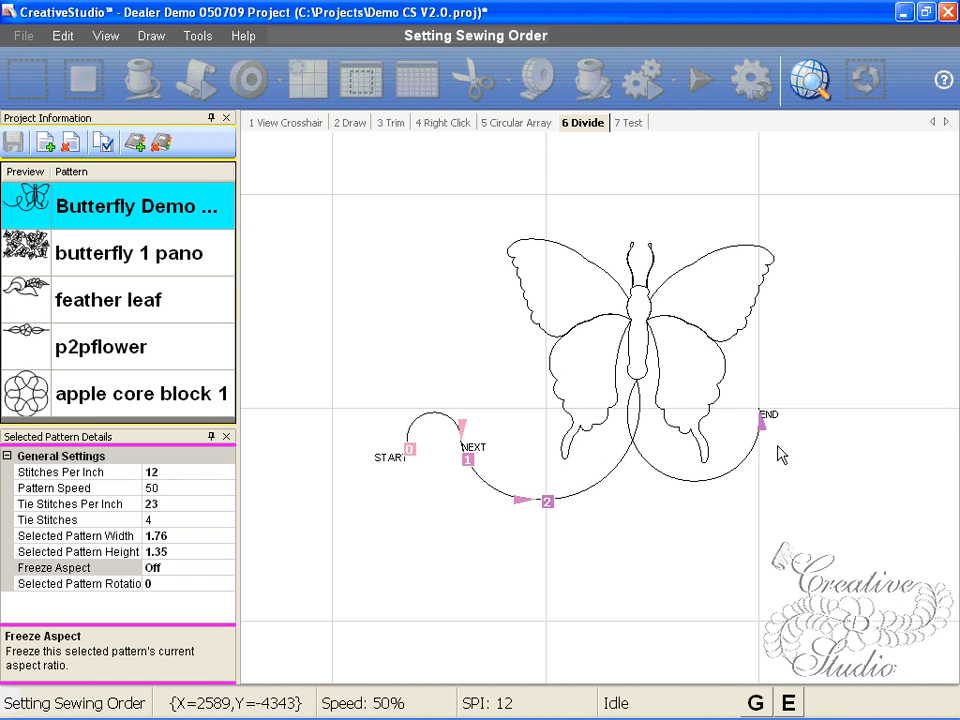
right_click(727, 477)
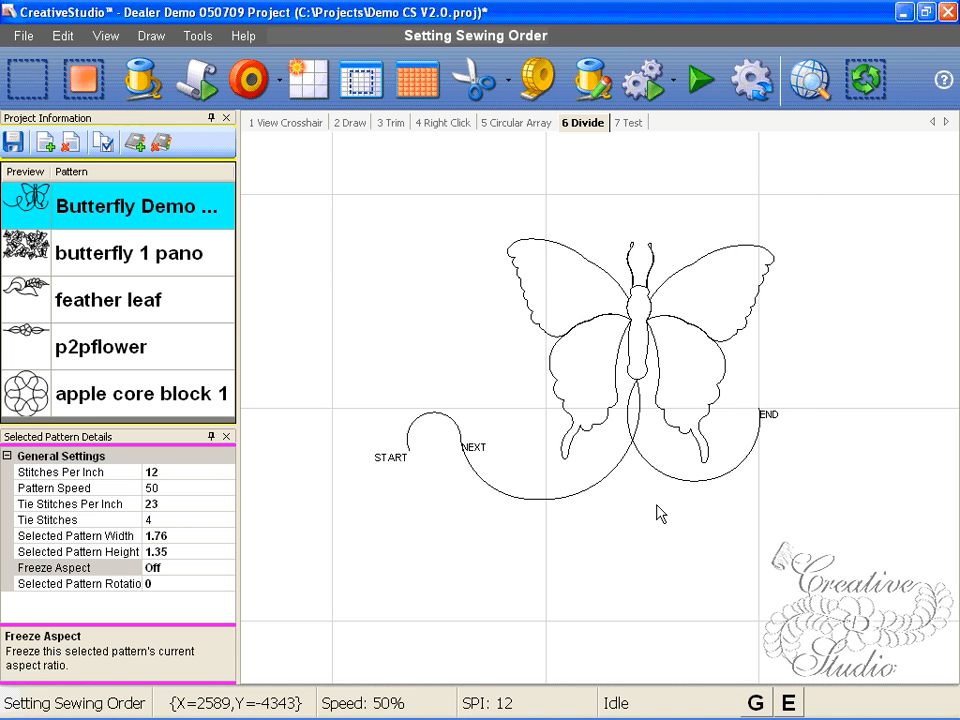
Step: Select the small arc, the larger arc and the butterfly together as one group
scroll(660, 514, down, 1)
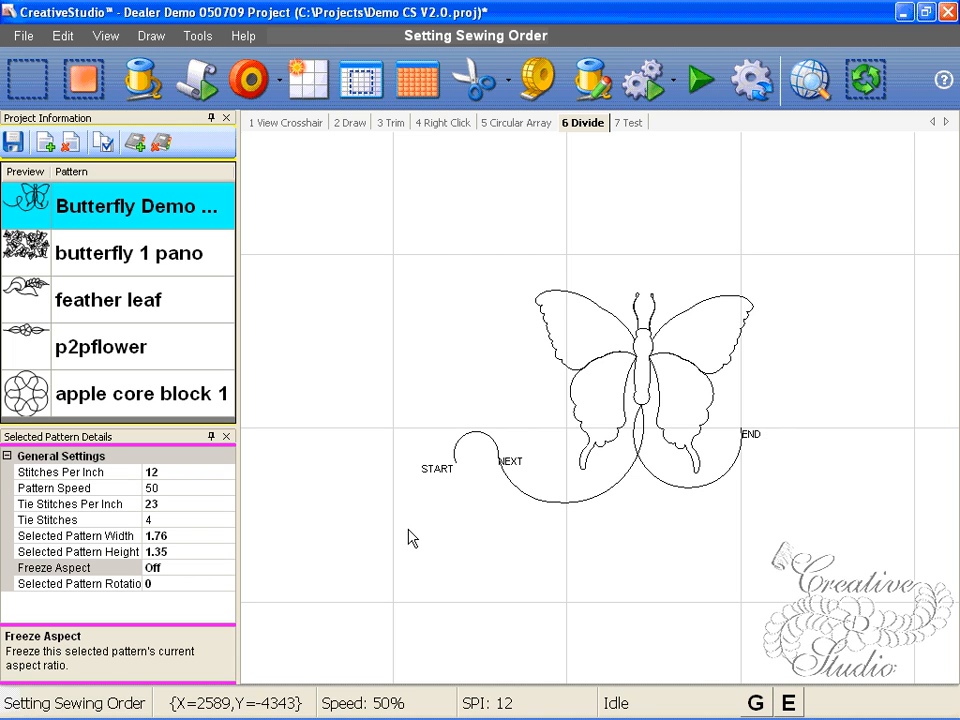
click(457, 452)
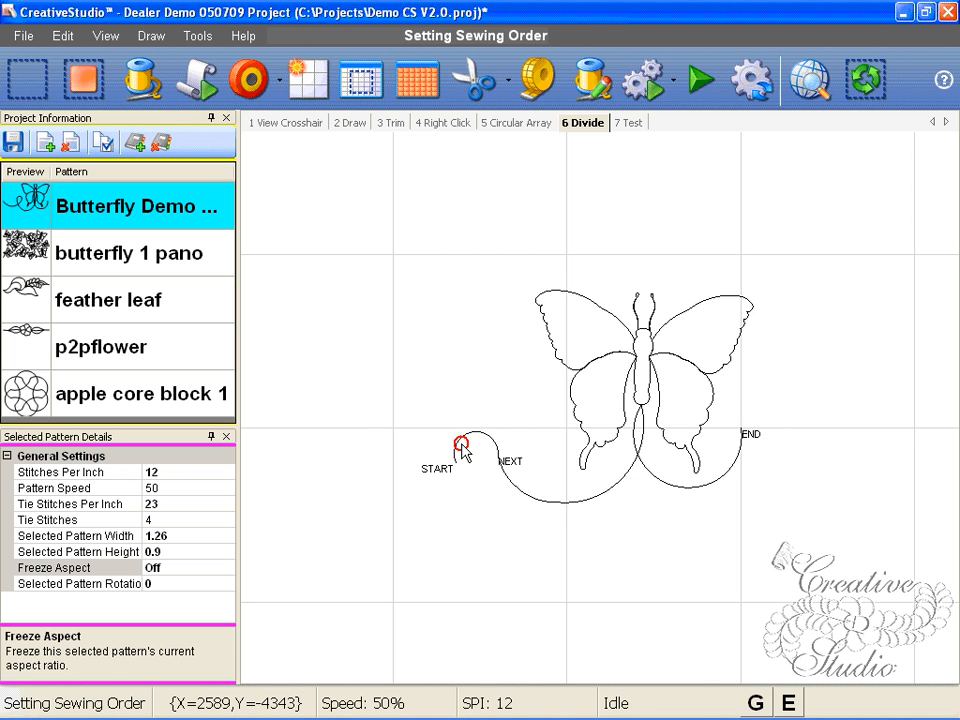
click(527, 503)
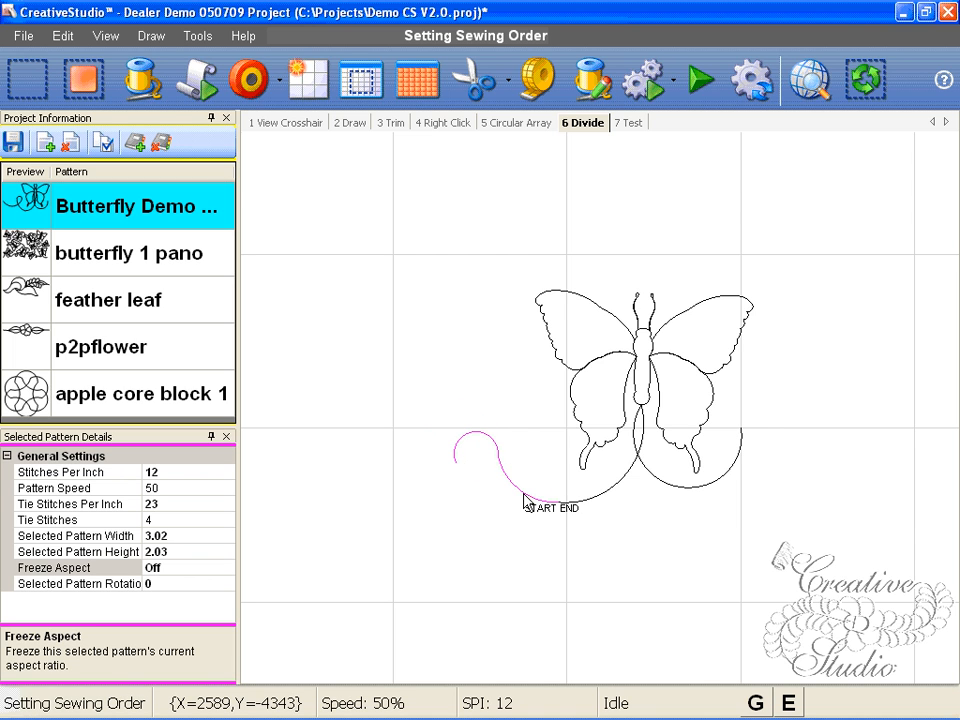
scroll(619, 514, up, 1)
click(626, 482)
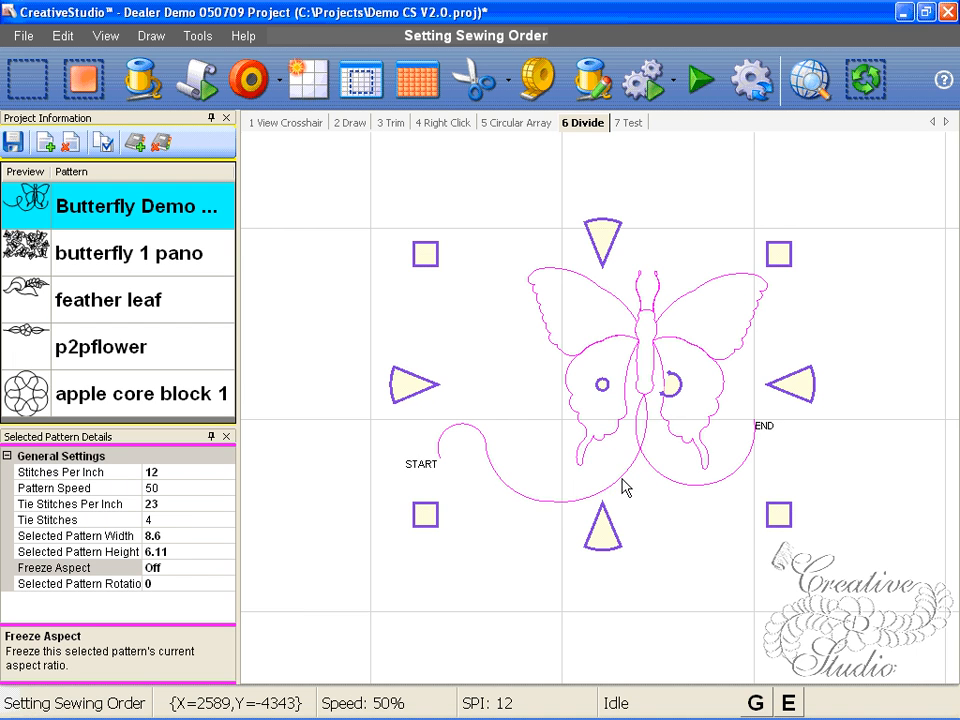
Step: Switch the group to its start and end handles and snap both points to grid intersections on the same horizontal line
click(622, 327)
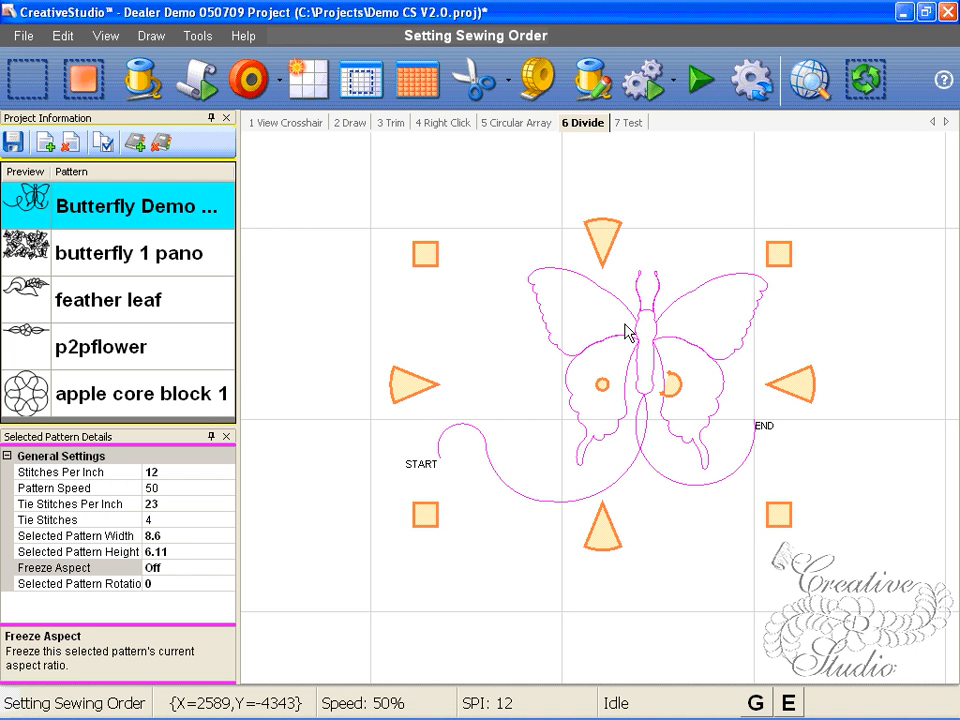
click(621, 327)
scroll(499, 568, up, 1)
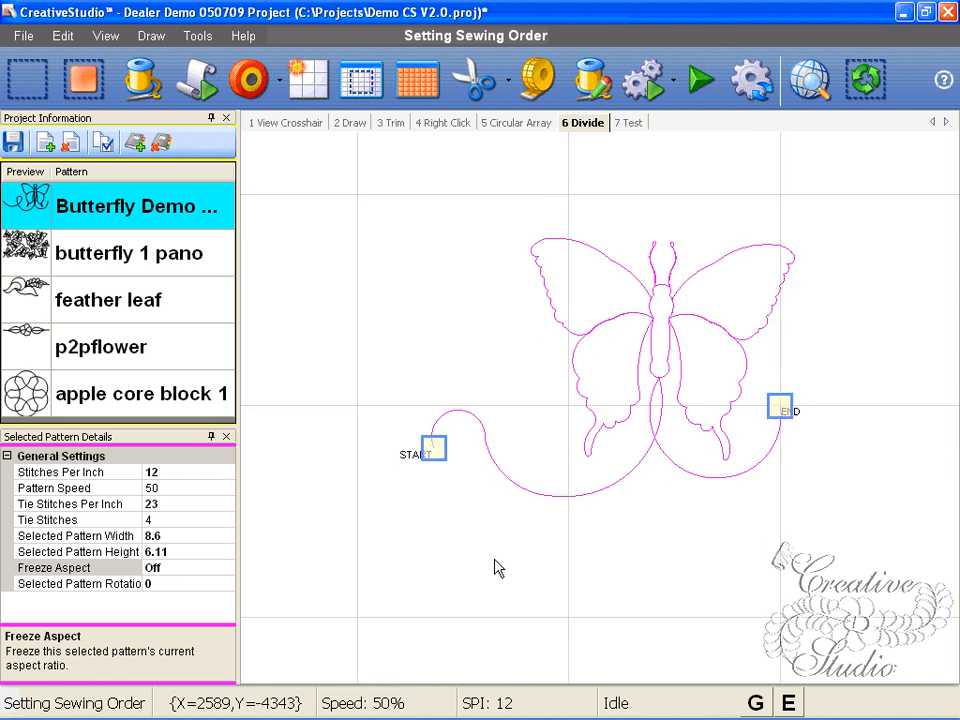
scroll(499, 568, down, 1)
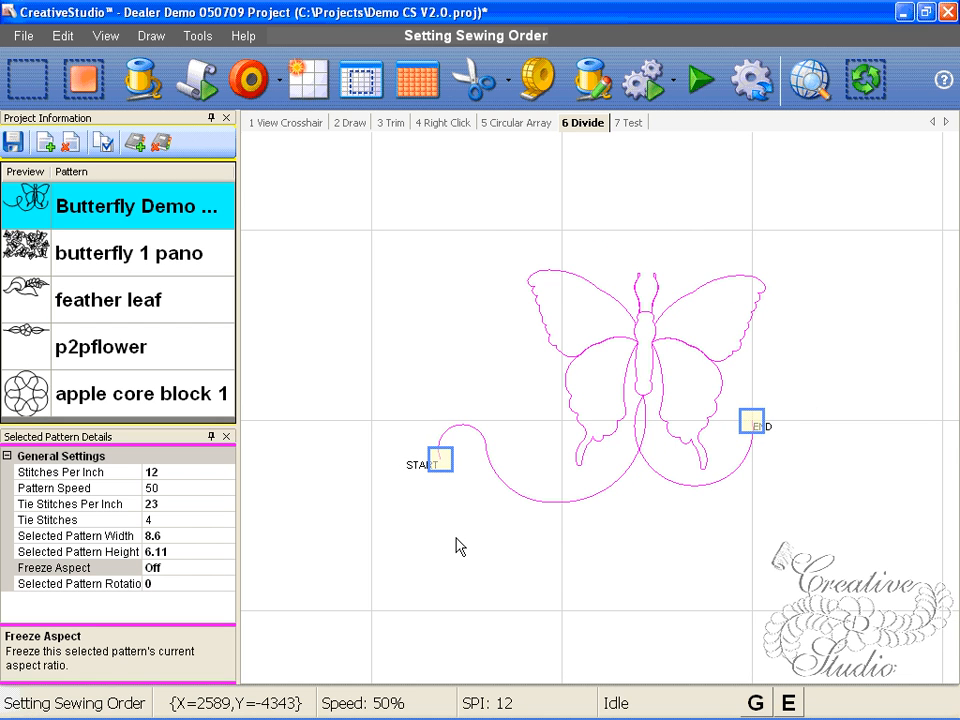
mouse_move(442, 466)
mouse_down()
mouse_move(388, 444)
mouse_move(370, 421)
mouse_up()
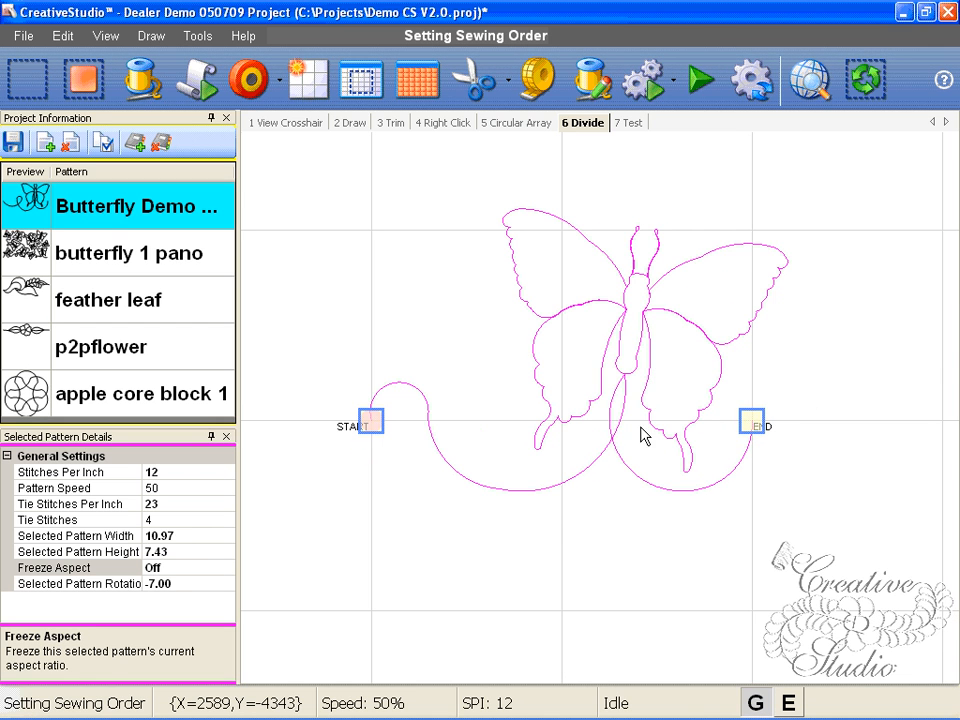
click(756, 421)
scroll(722, 575, down, 1)
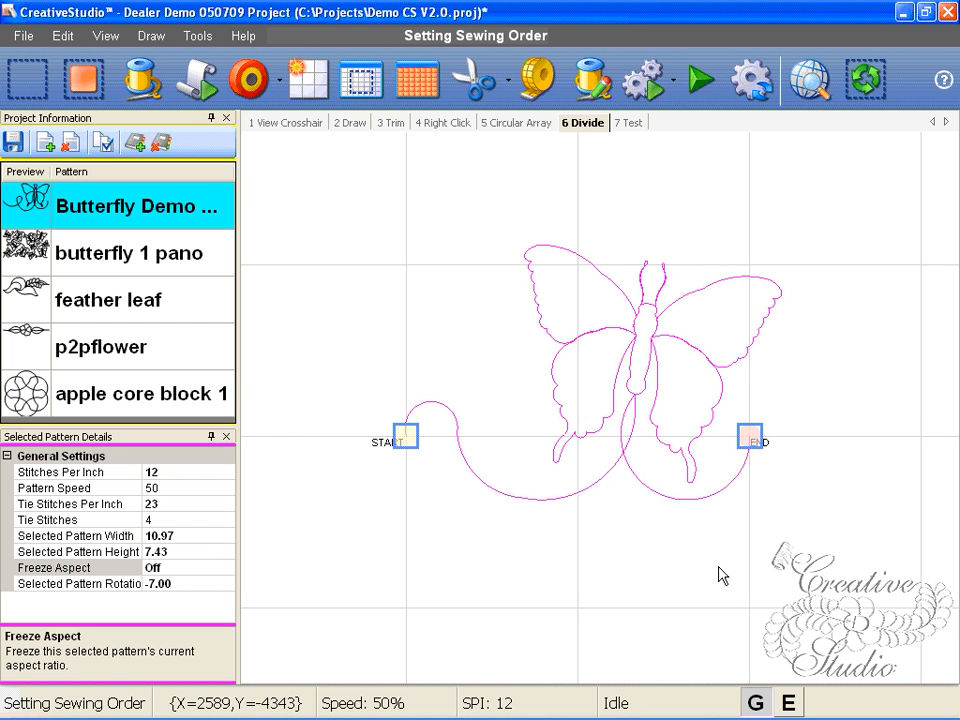
Step: Export the selected group as a CSQ pattern named Butterfly Demo MQS 2.csq
right_click(651, 349)
click(771, 608)
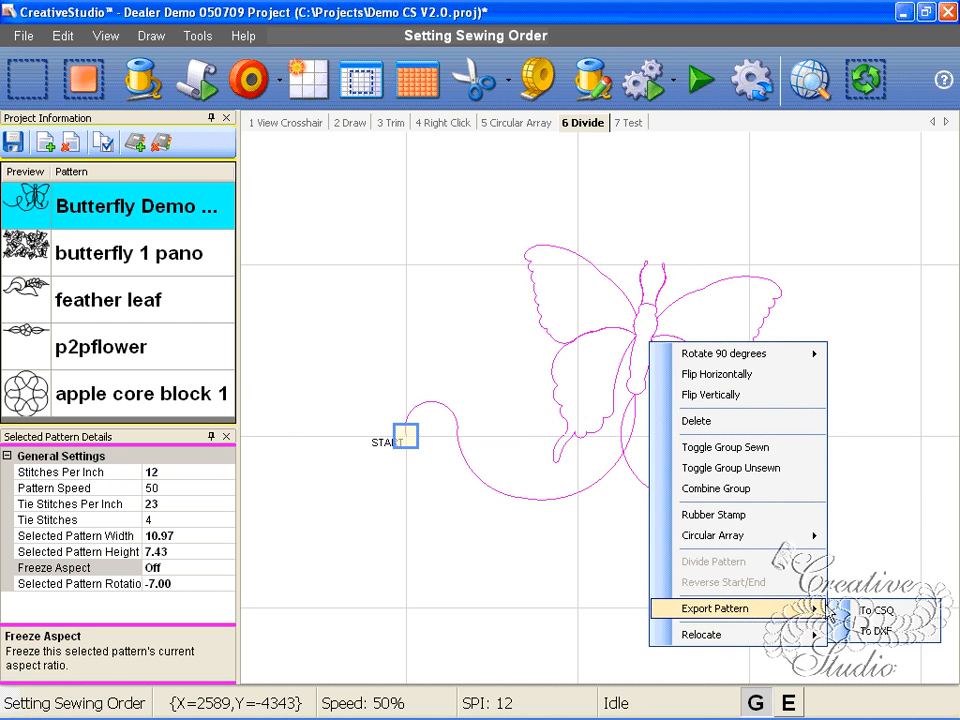
click(866, 613)
click(620, 120)
click(711, 347)
click(711, 347)
text(2.csq)
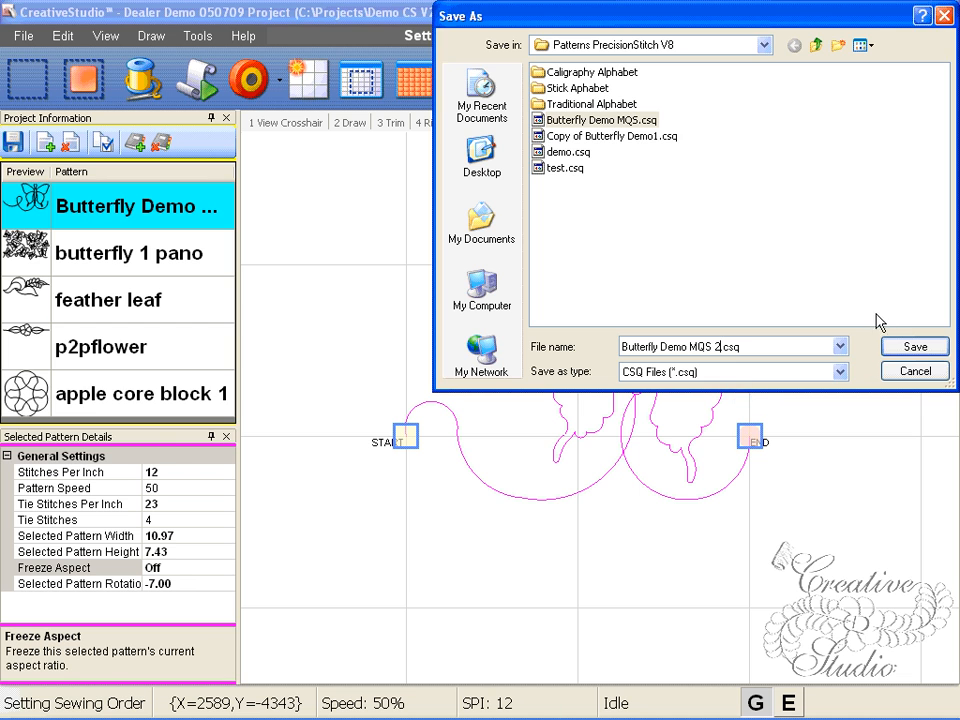
click(938, 349)
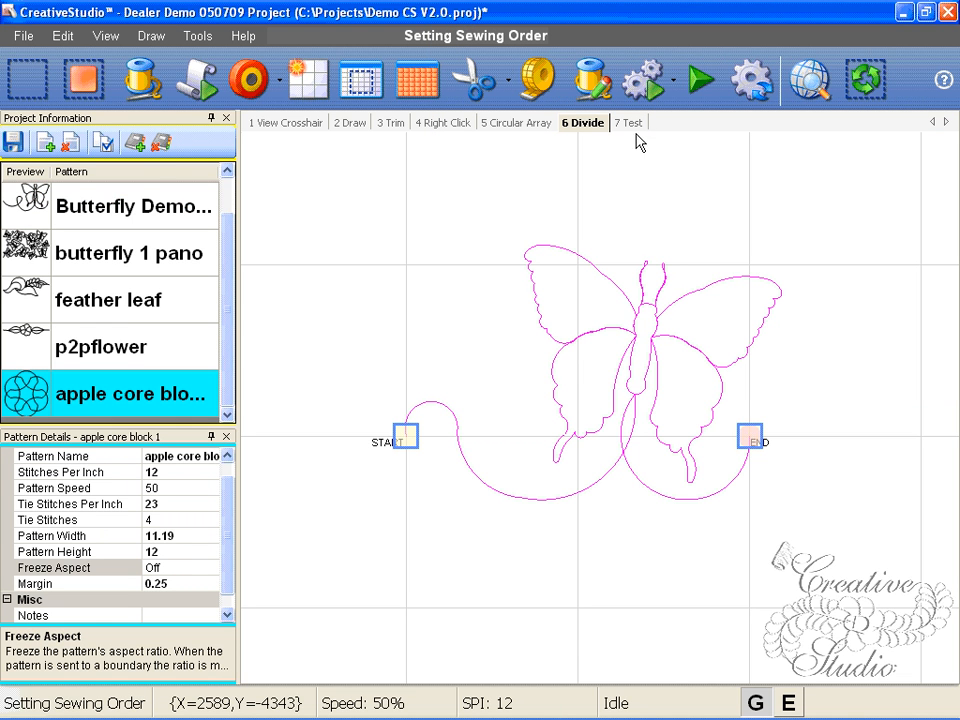
Step: Create a quilt group named 8 Test2 and choose the Butterfly Demo MQS 2 pattern for it
click(135, 142)
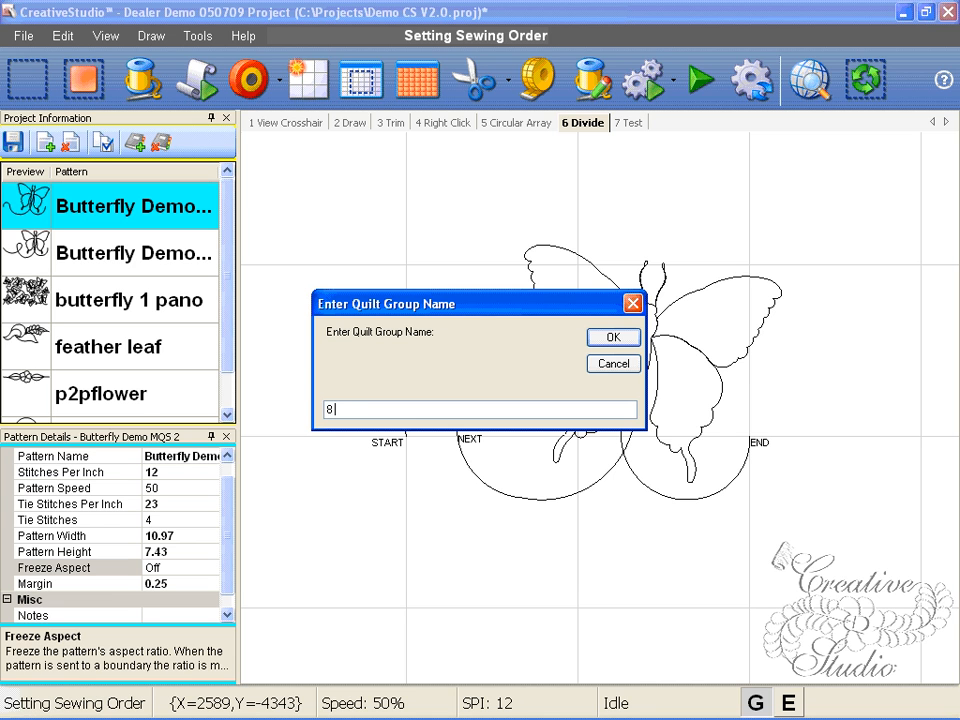
click(613, 337)
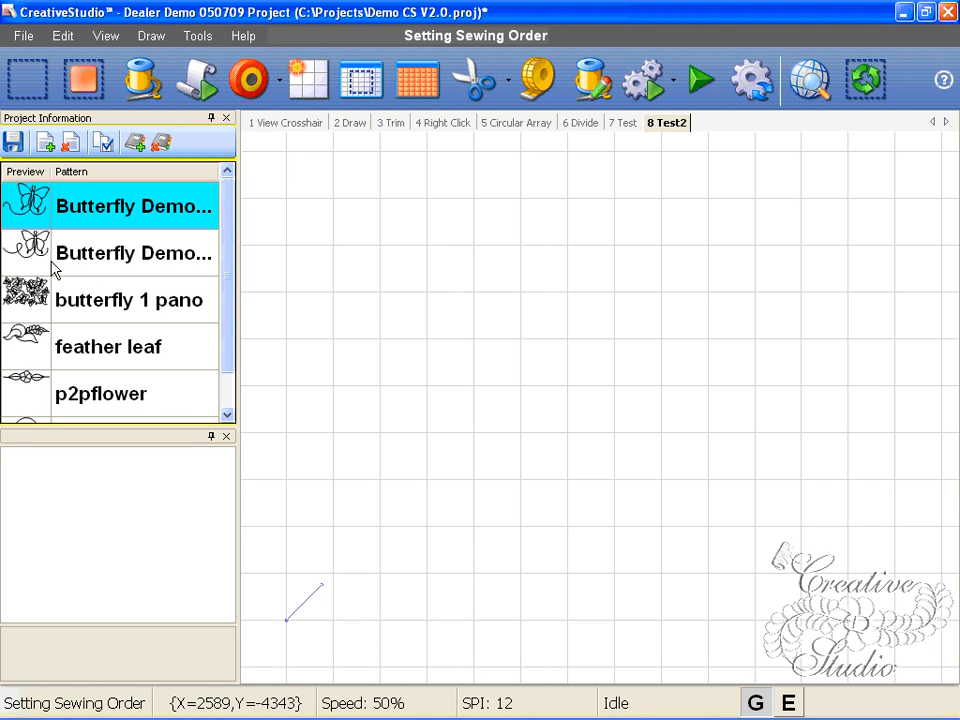
click(30, 198)
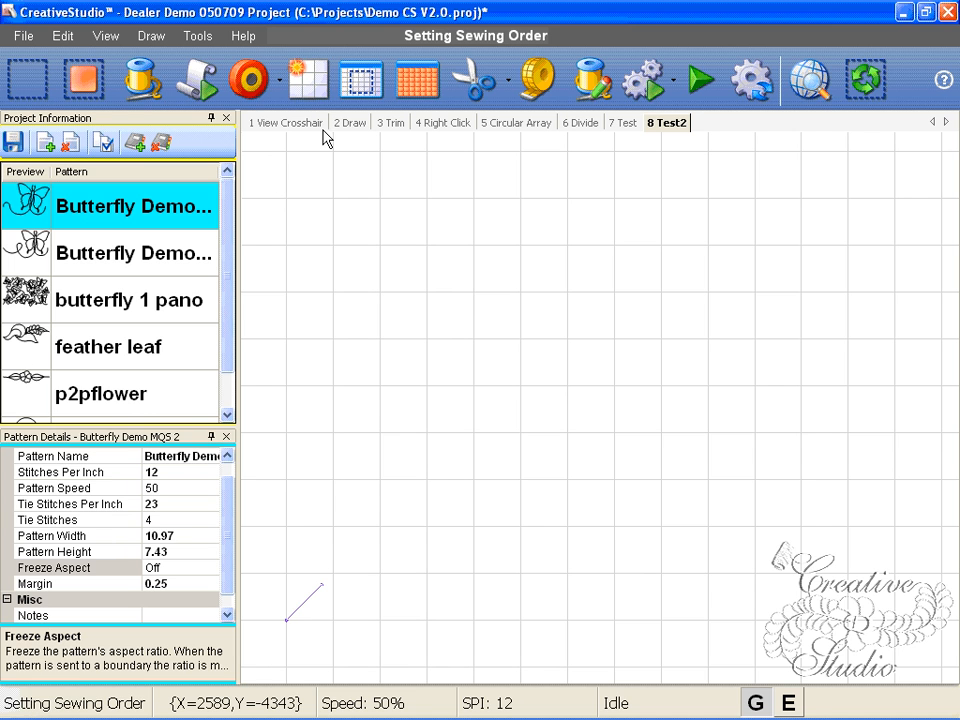
Step: Repeat the new butterfly pattern with 4 repeats in 1 row, using the start point as the reference point
click(308, 82)
click(228, 495)
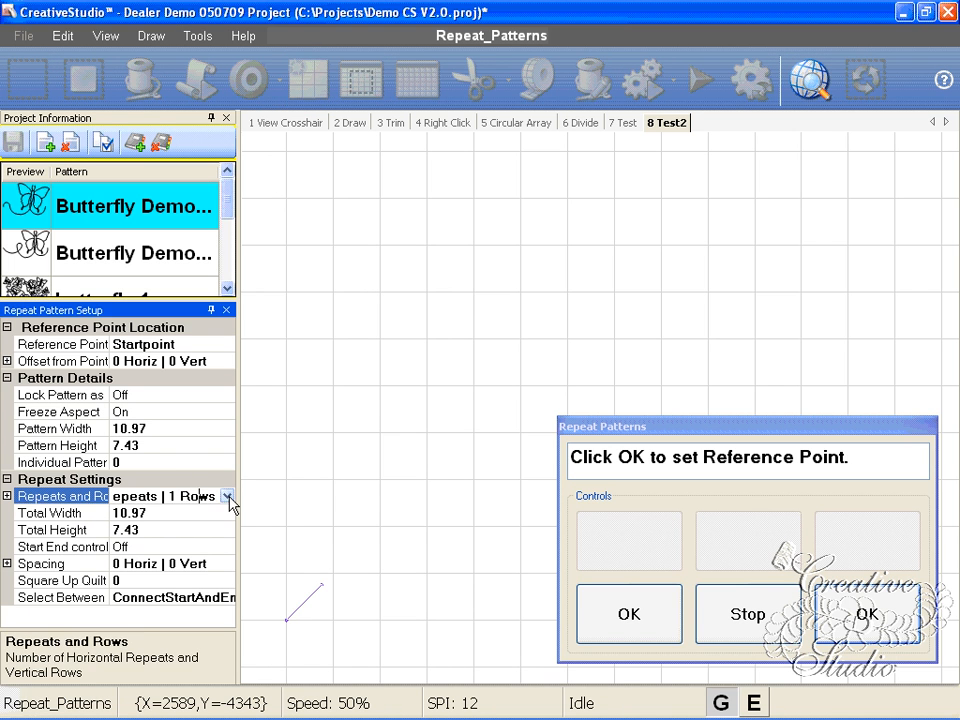
click(228, 495)
click(247, 520)
click(247, 520)
click(247, 520)
click(160, 648)
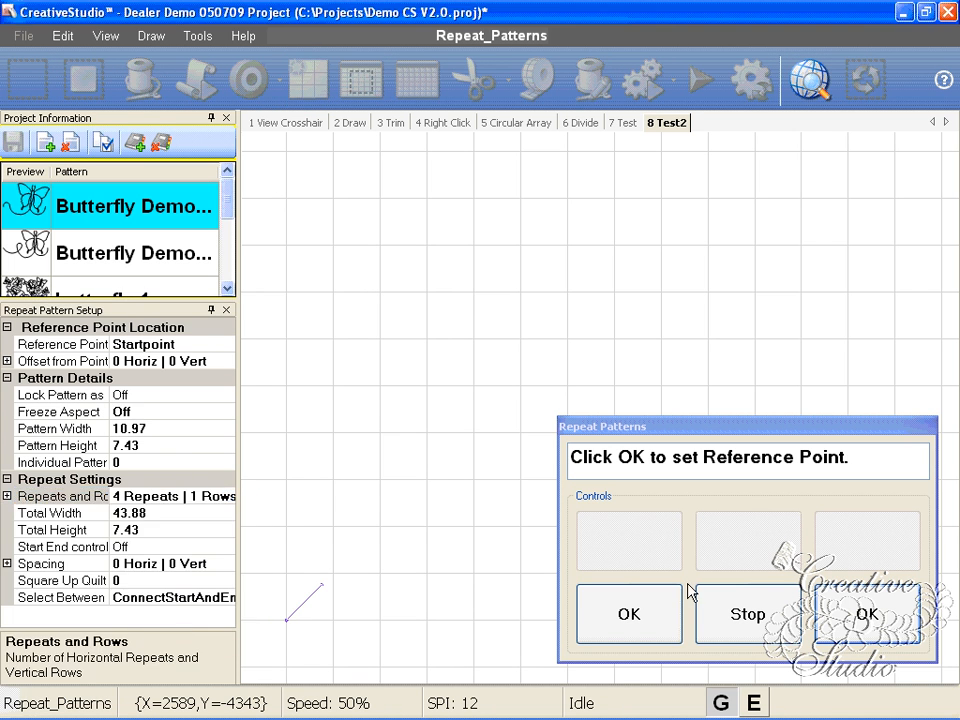
click(636, 616)
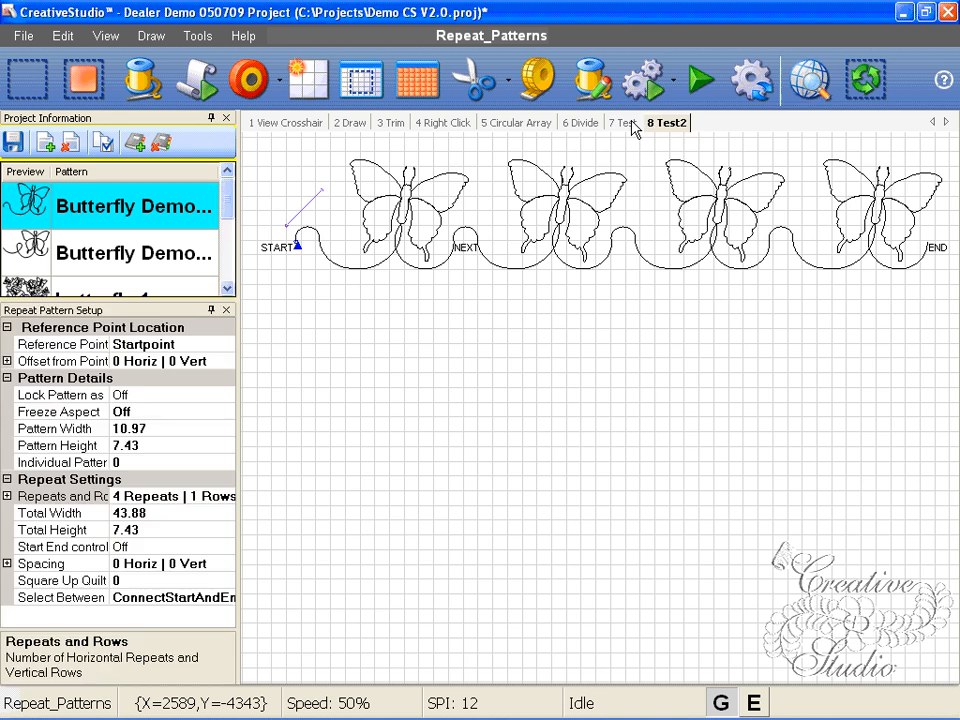
Step: Compare the original butterfly row in the 7 Test group with the new row in 8 Test2
click(628, 122)
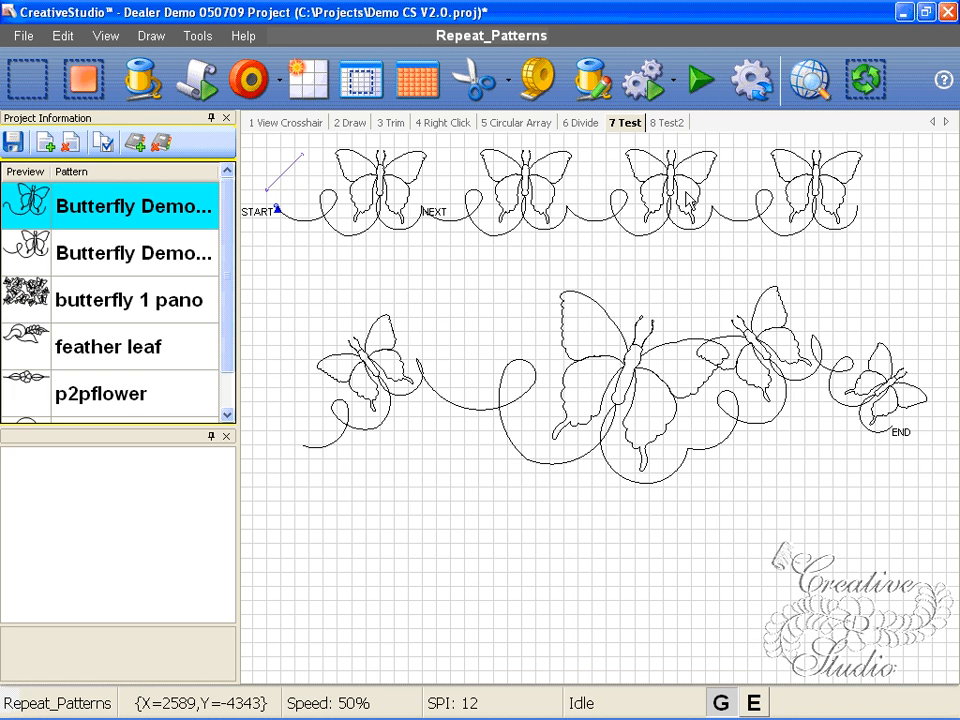
click(667, 122)
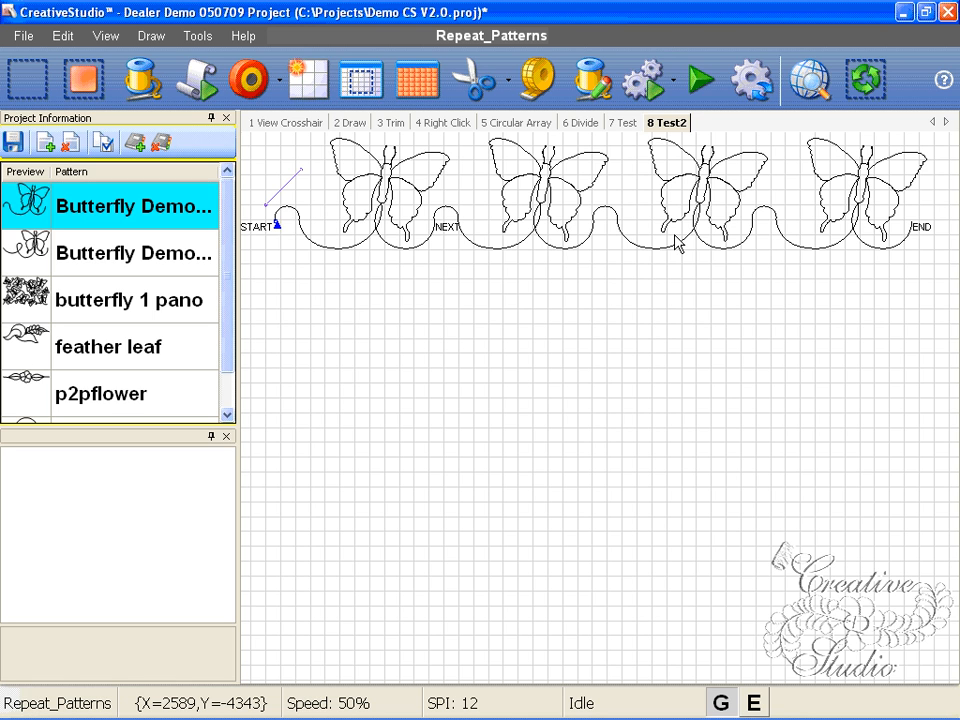
scroll(660, 239, down, 1)
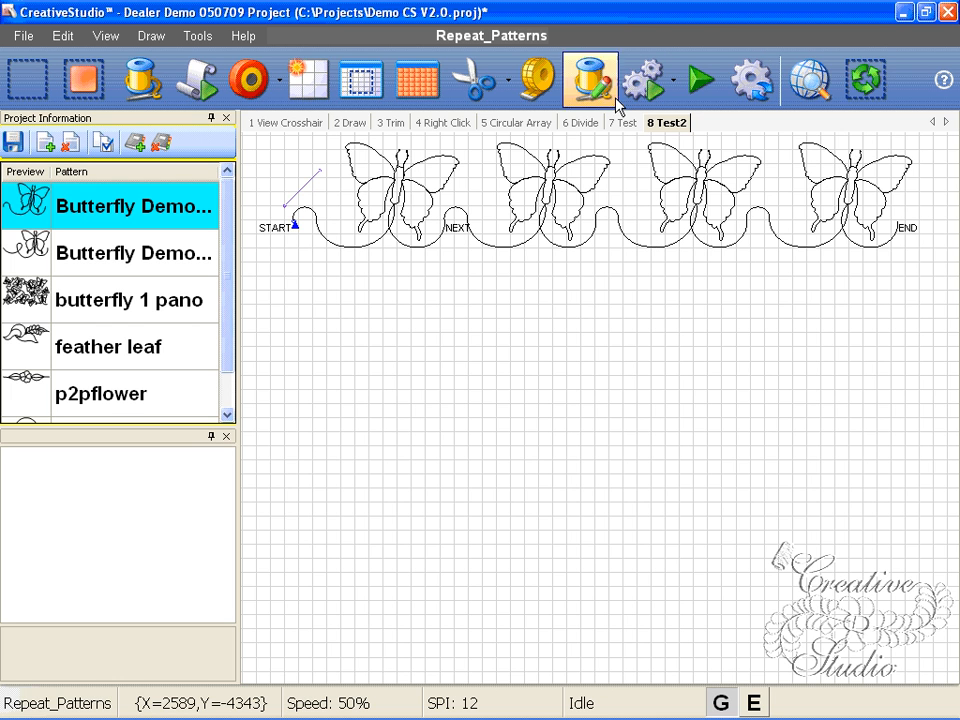
Step: Inspect the butterfly and the two lead-in arcs as separate pieces in the 6 Divide group
click(588, 124)
click(655, 390)
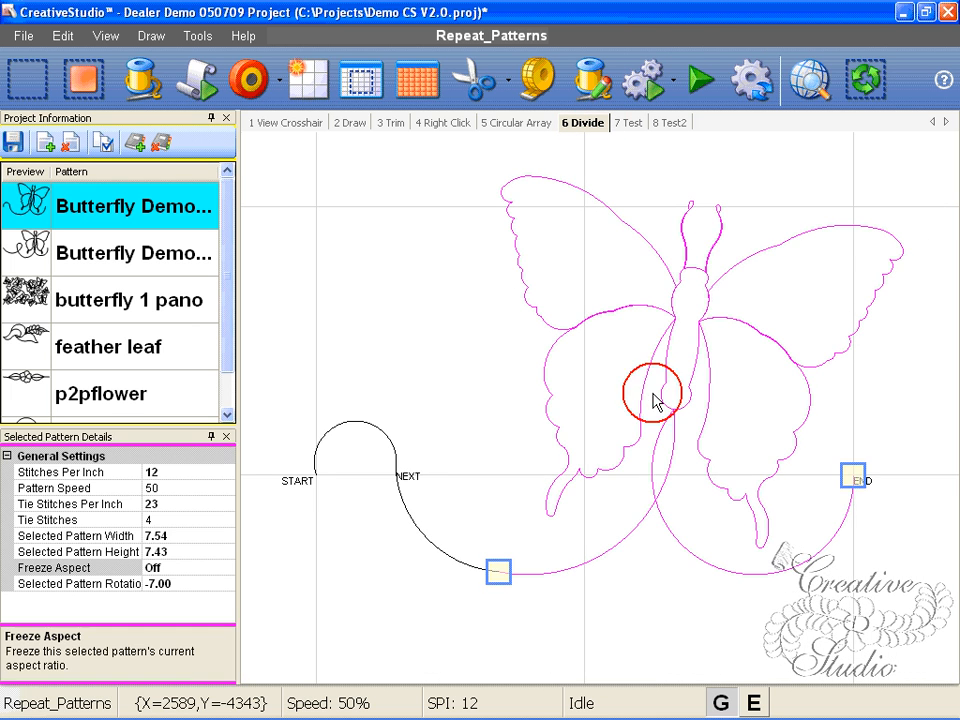
click(418, 528)
click(378, 428)
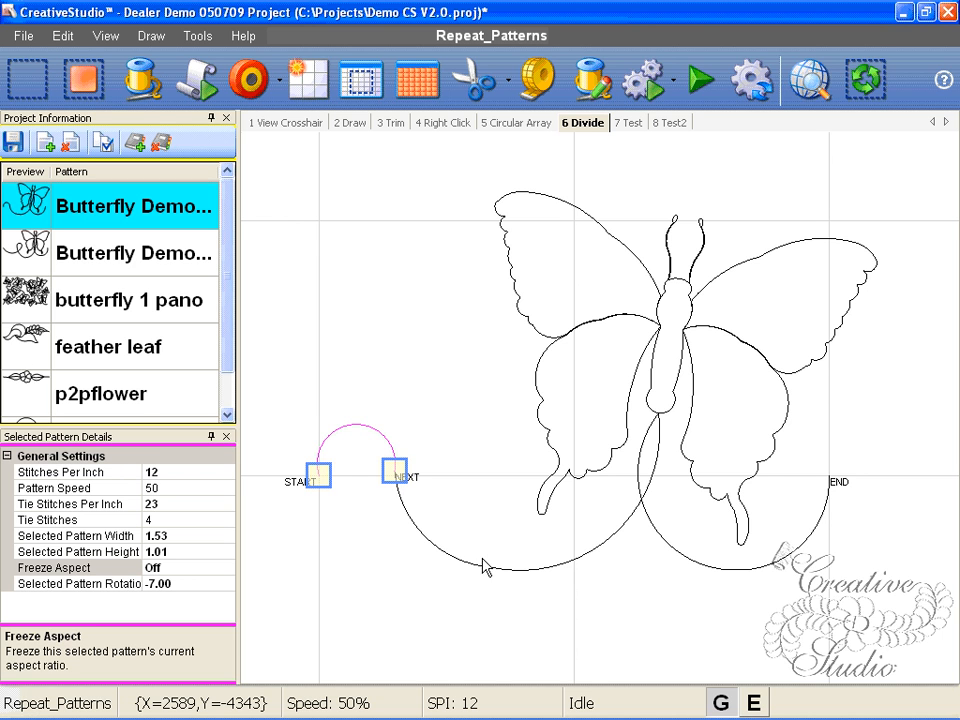
Step: Select the third butterfly of the repeated row in the 8 Test2 group
scroll(503, 555, up, 2)
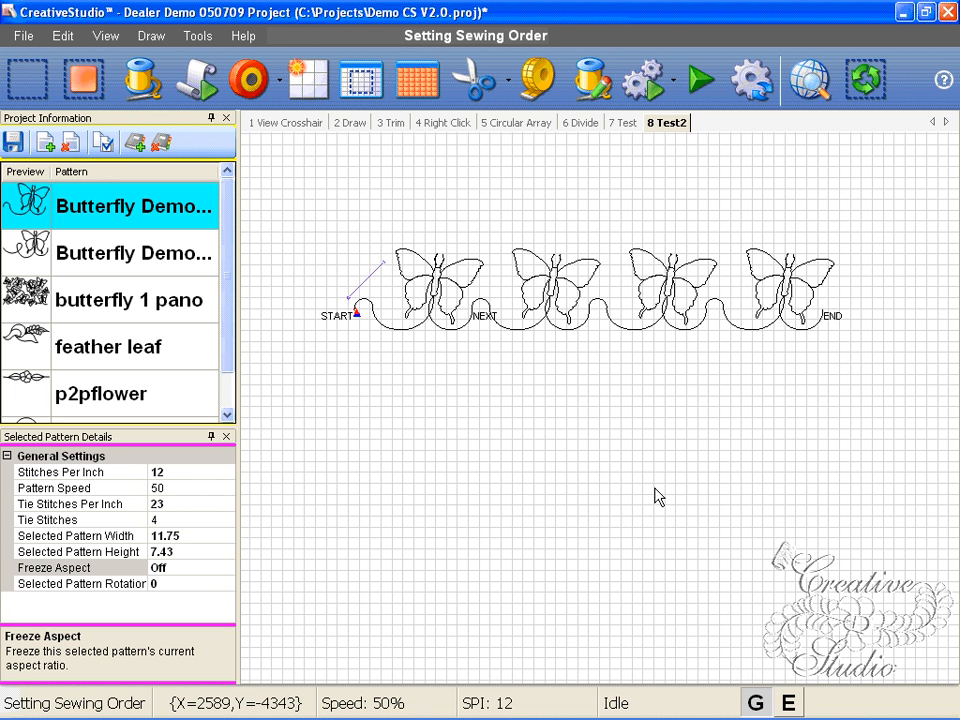
scroll(658, 497, down, 1)
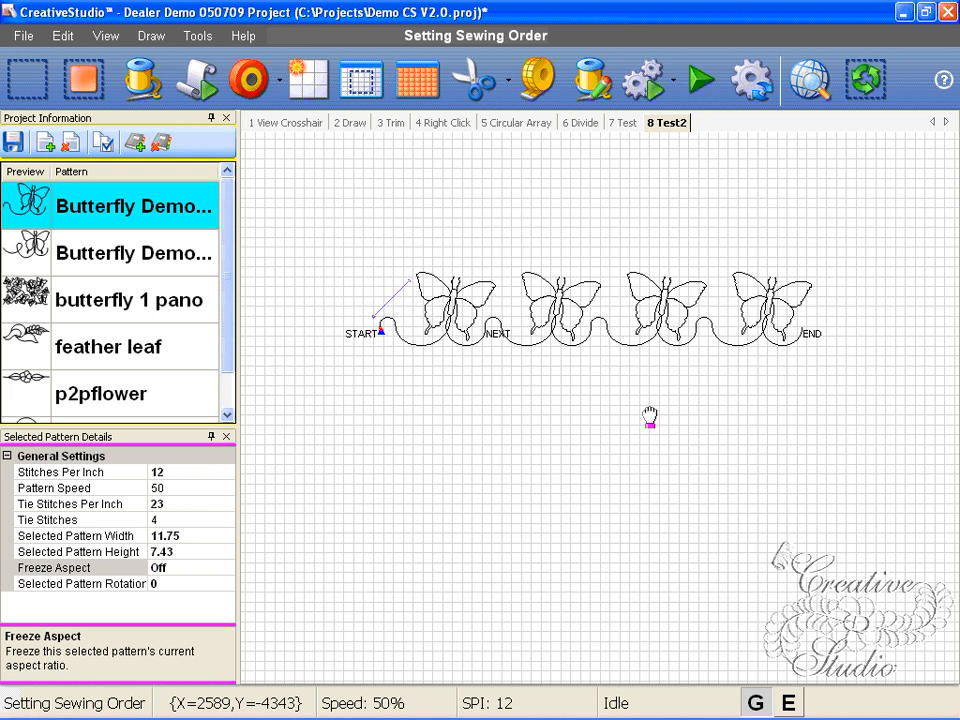
drag(650, 418, 685, 434)
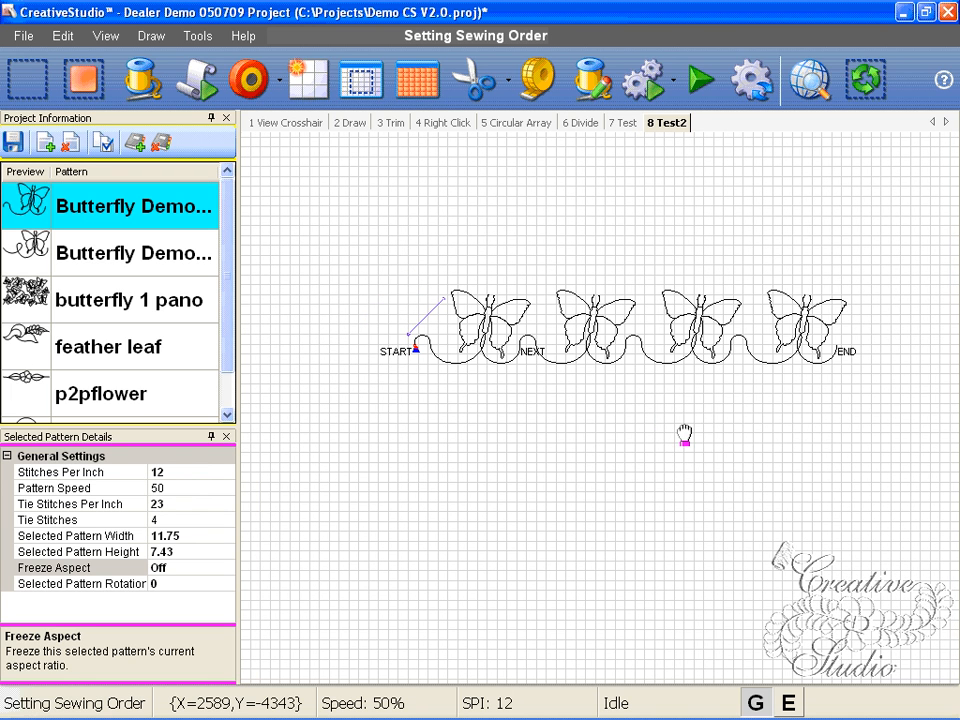
click(703, 348)
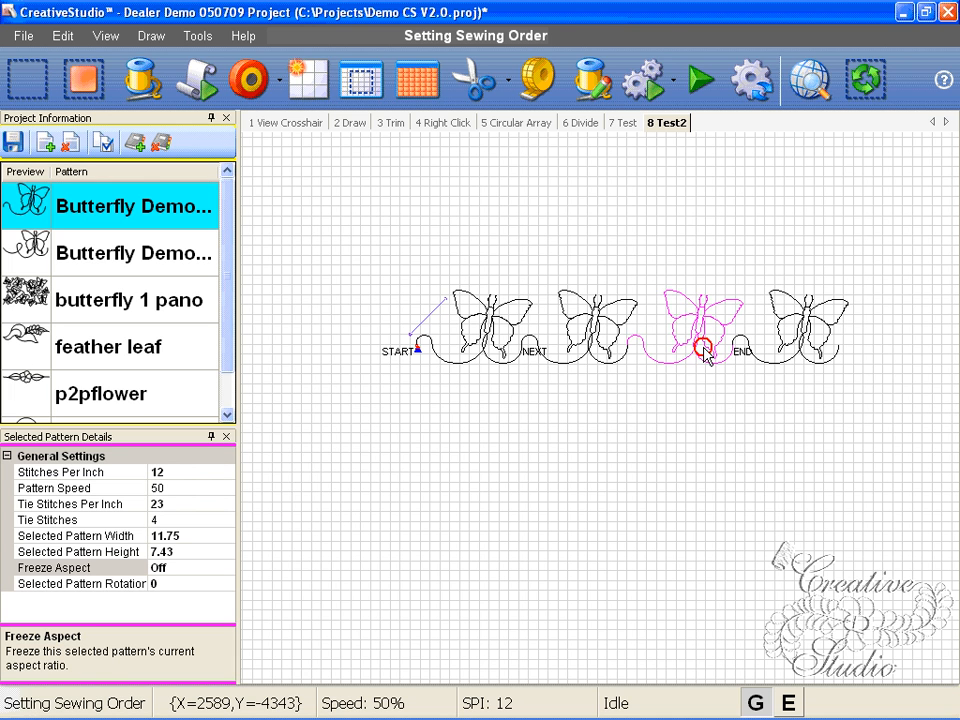
Step: Duplicate the third and fourth butterflies of the row, rotate the copy by 90 degrees and place it below the row's start
click(808, 350)
right_click(808, 352)
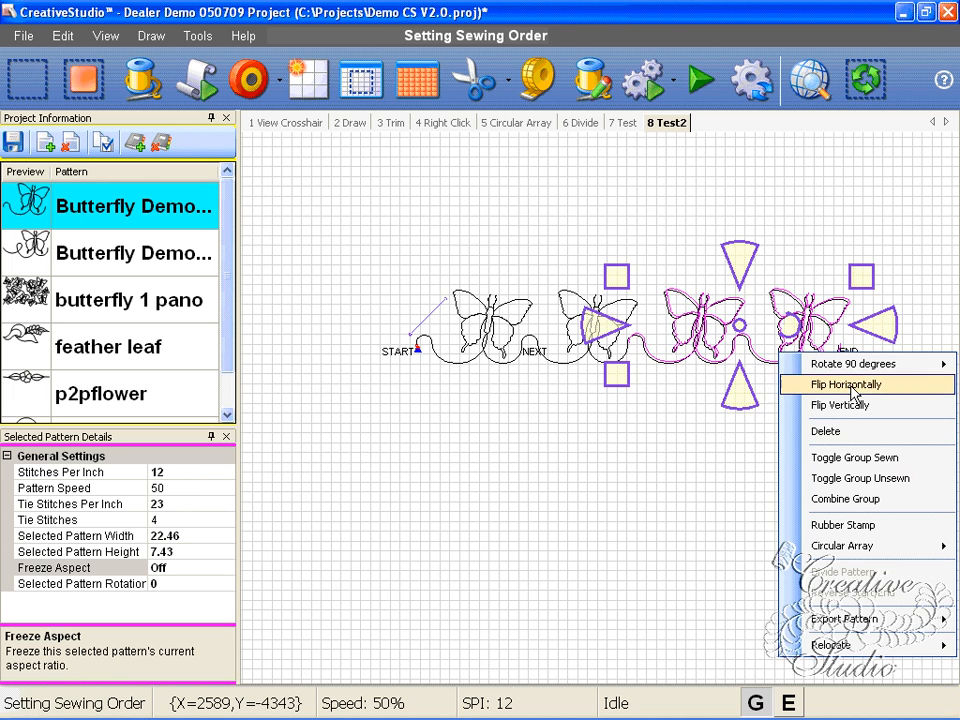
click(847, 361)
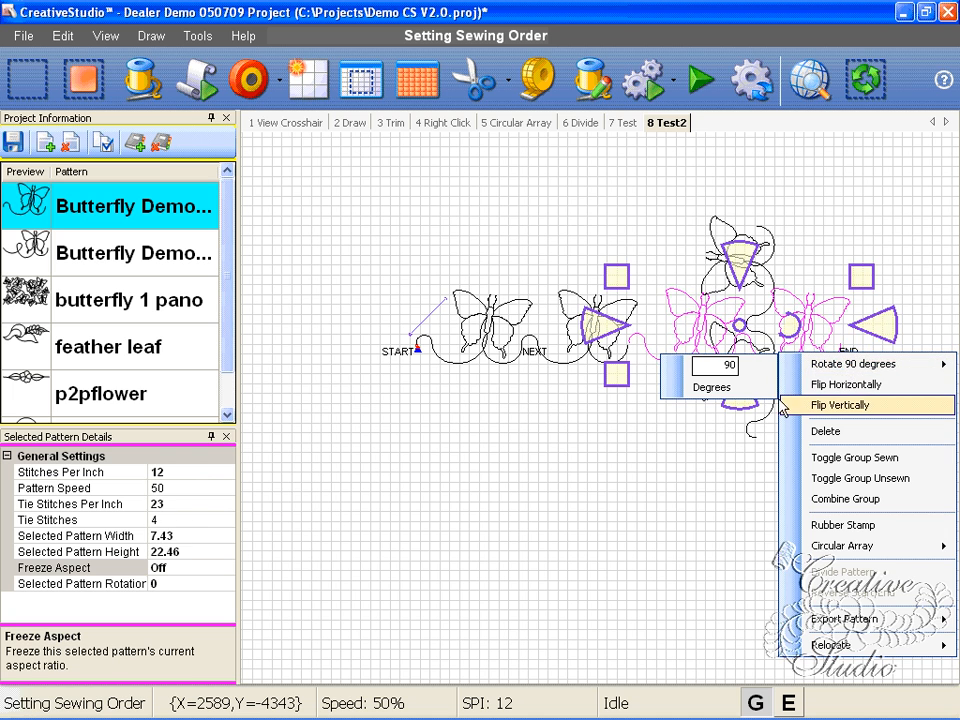
click(667, 513)
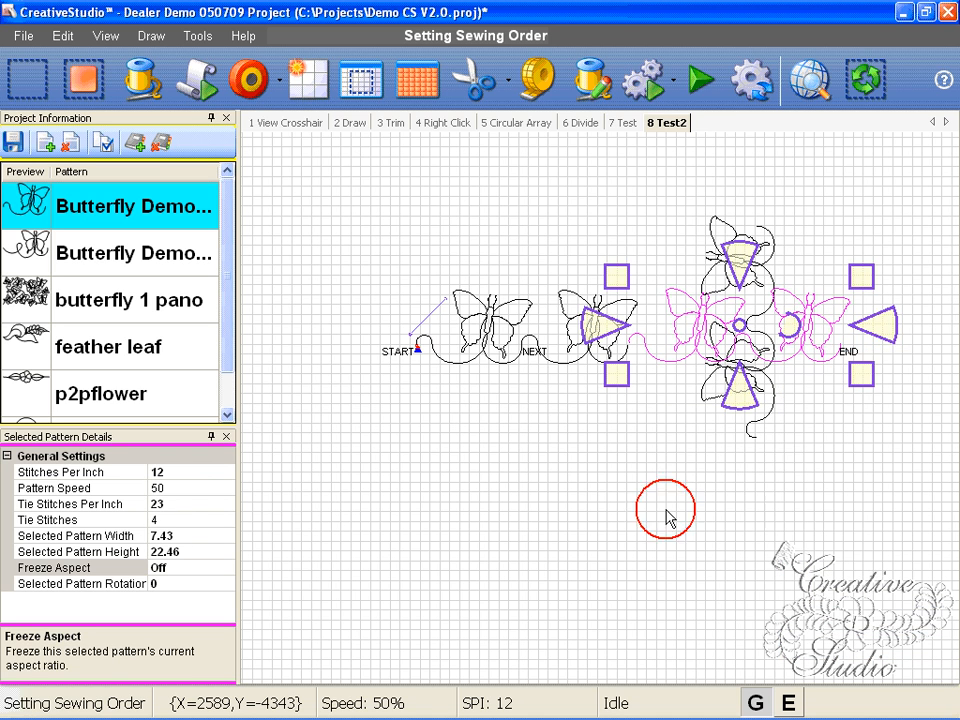
click(766, 416)
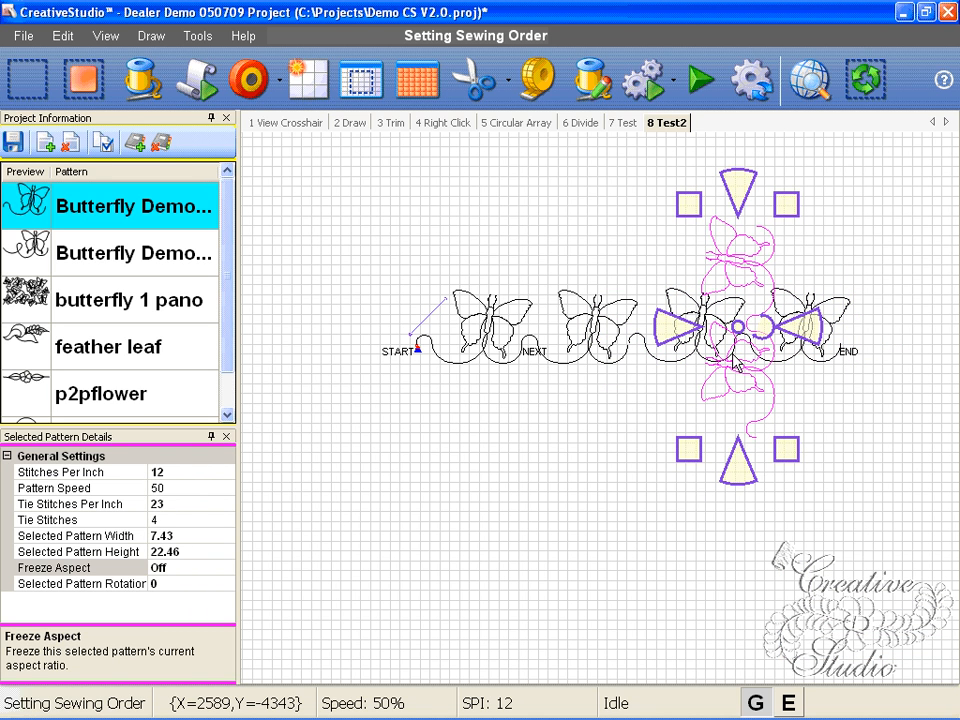
drag(737, 327, 349, 491)
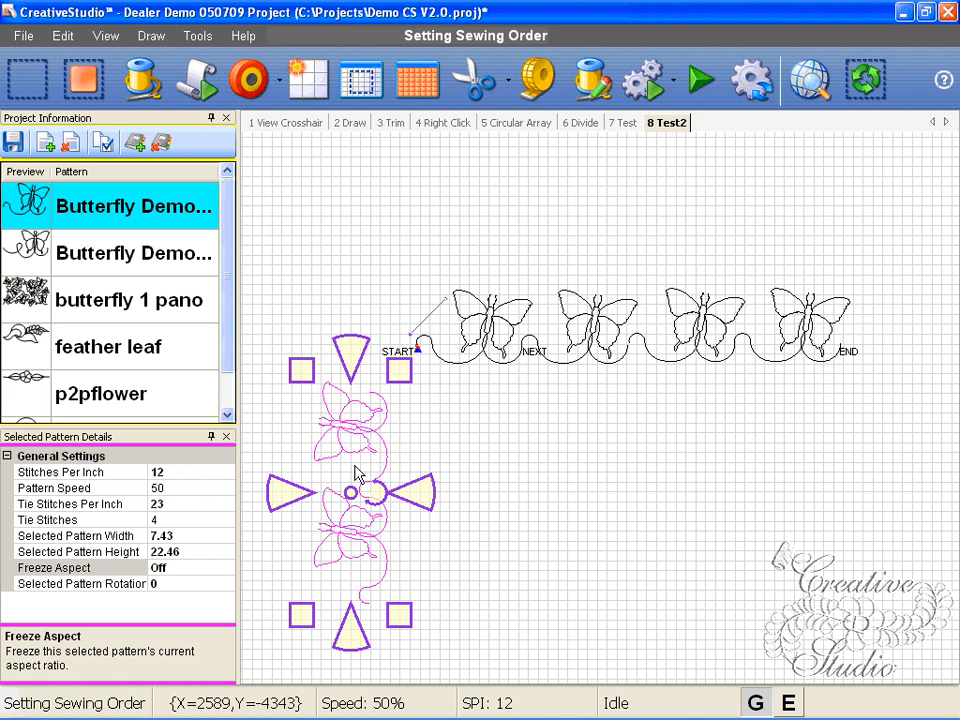
Step: Align the end points of the rotated butterfly pair vertically, resizing the pair to about 7.29 by 22.02
click(353, 447)
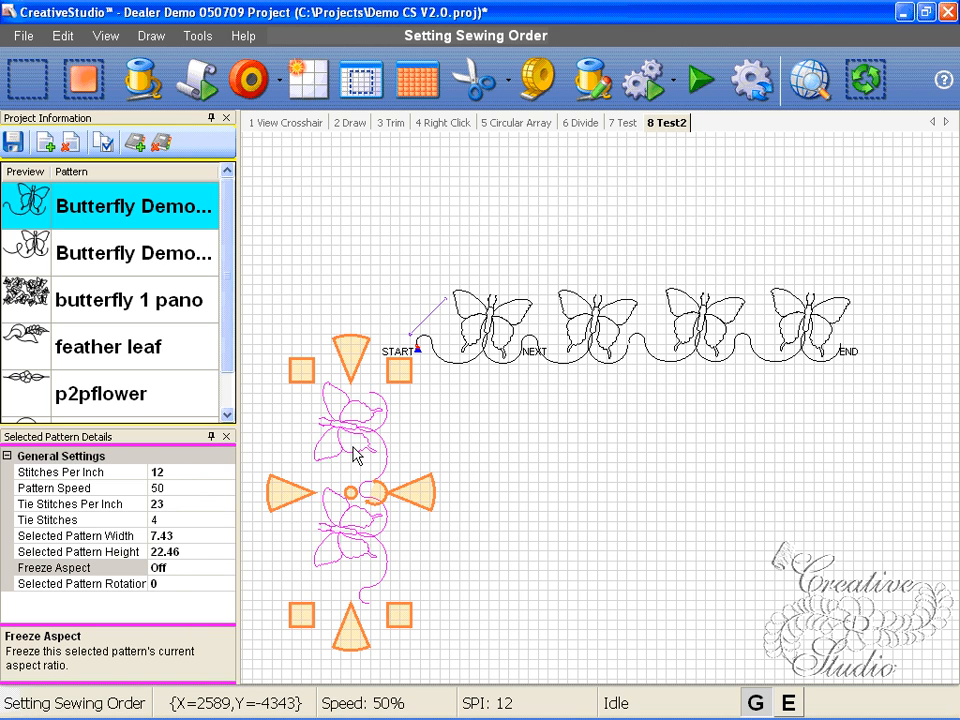
click(353, 447)
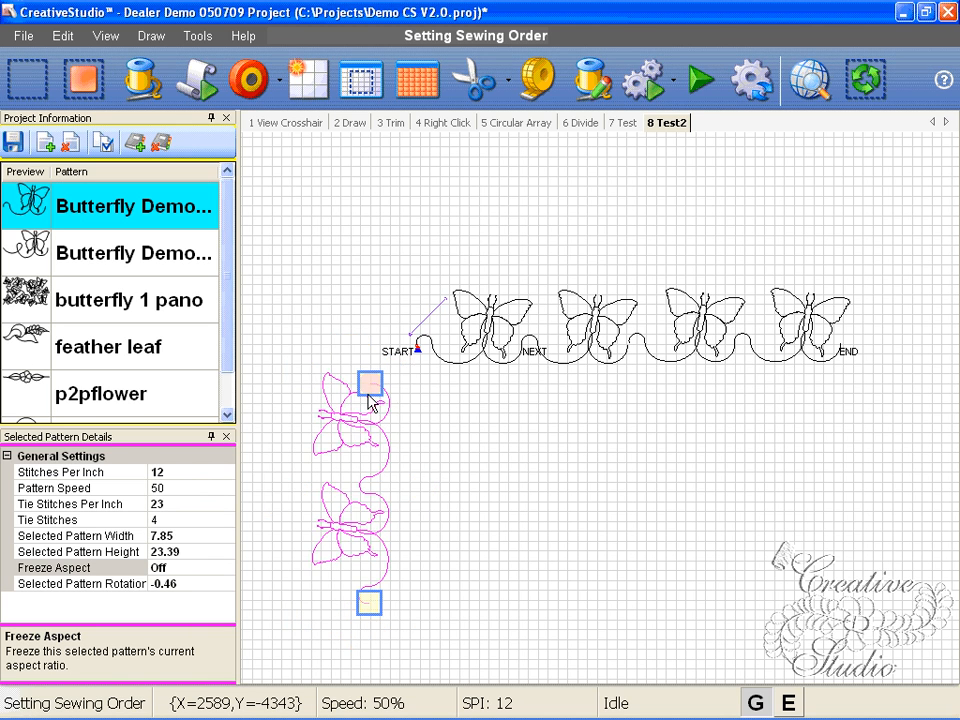
drag(367, 391, 368, 400)
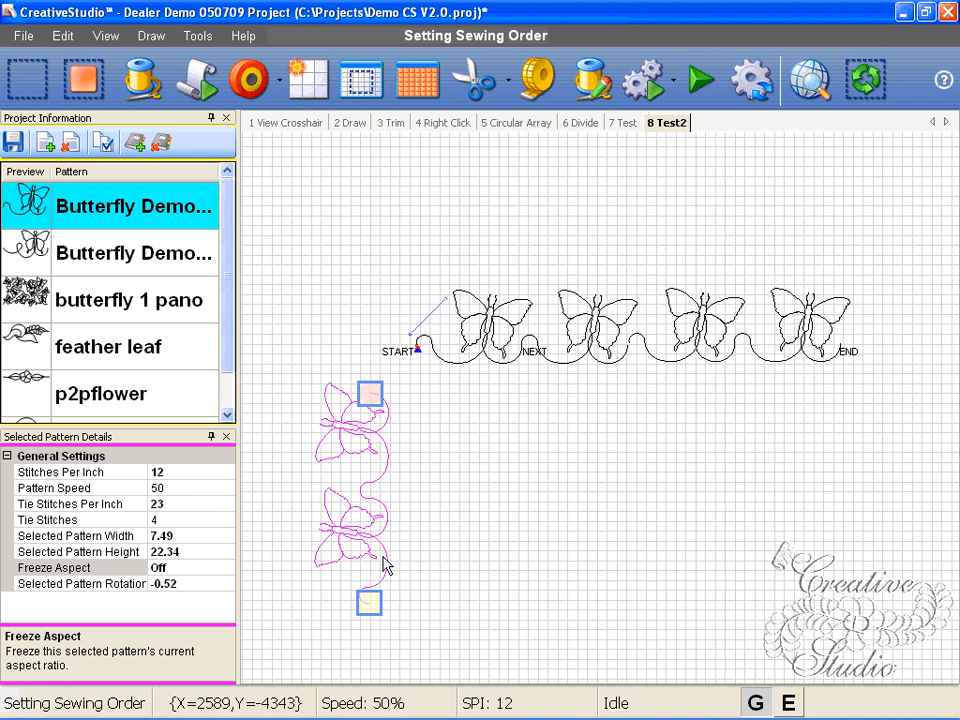
drag(372, 603, 369, 600)
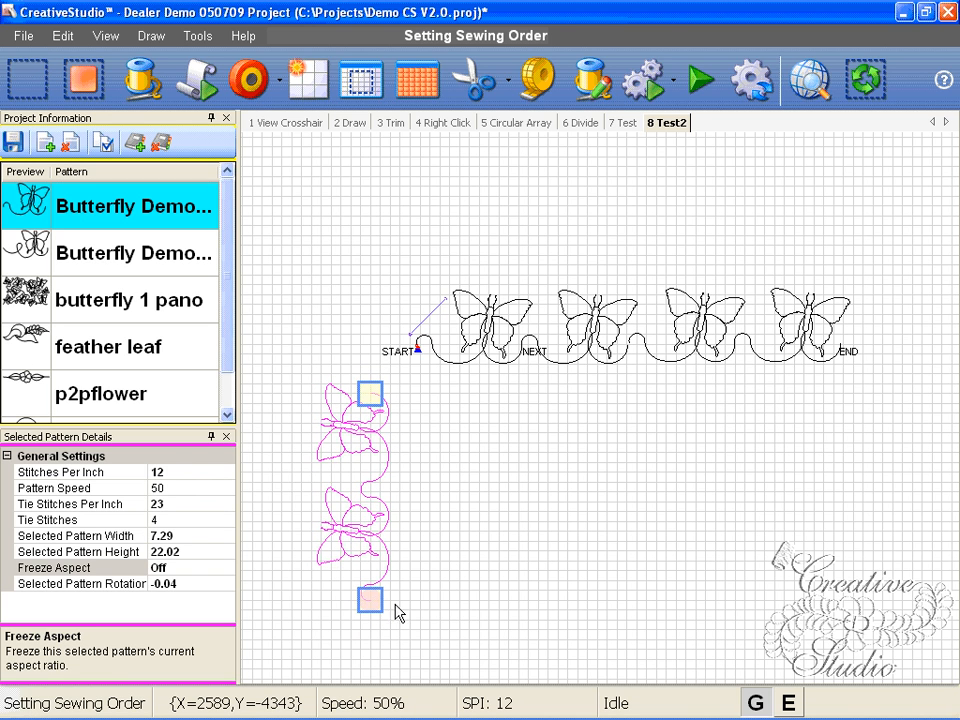
click(447, 555)
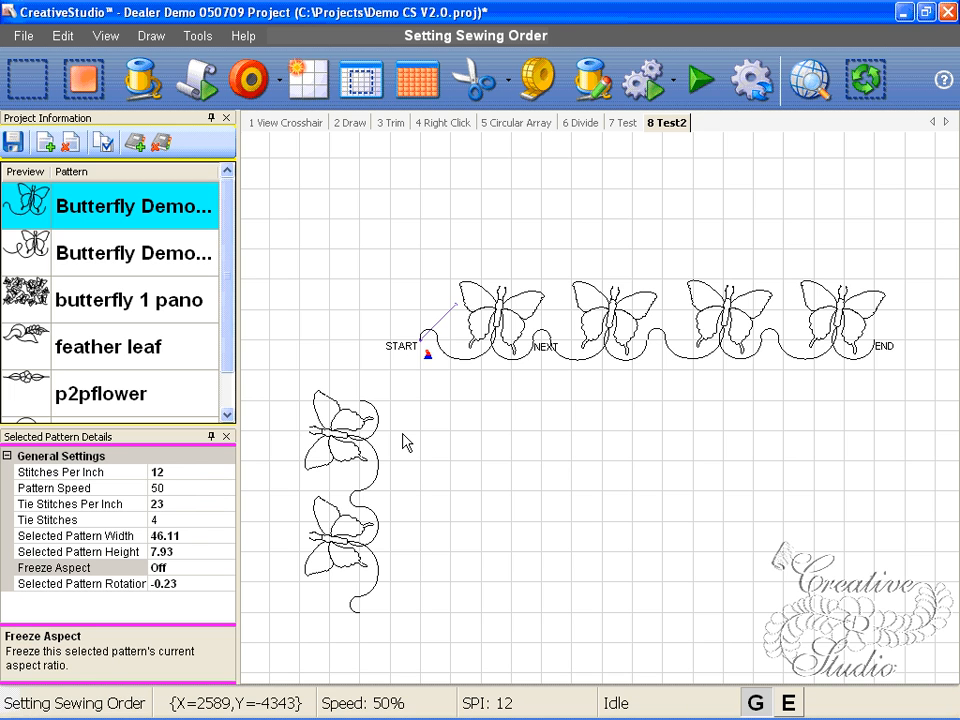
Step: Draw a closed L-shaped boundary around the horizontal butterfly row and the vertical pair
key(ctrl+b)
drag(394, 612, 390, 550)
click(394, 372)
click(904, 369)
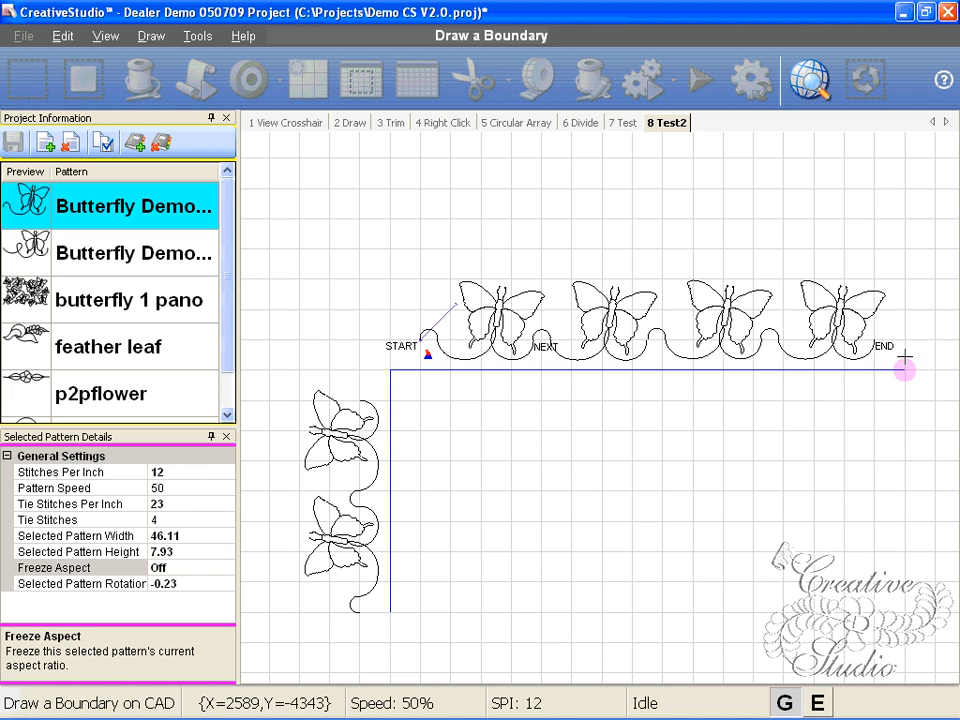
click(906, 278)
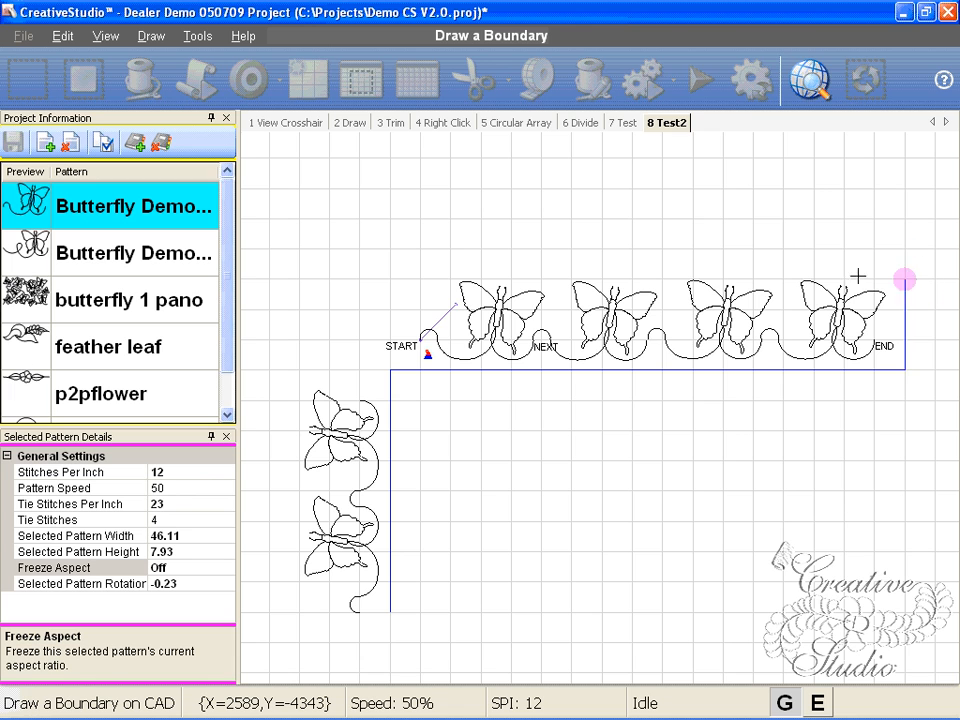
click(300, 279)
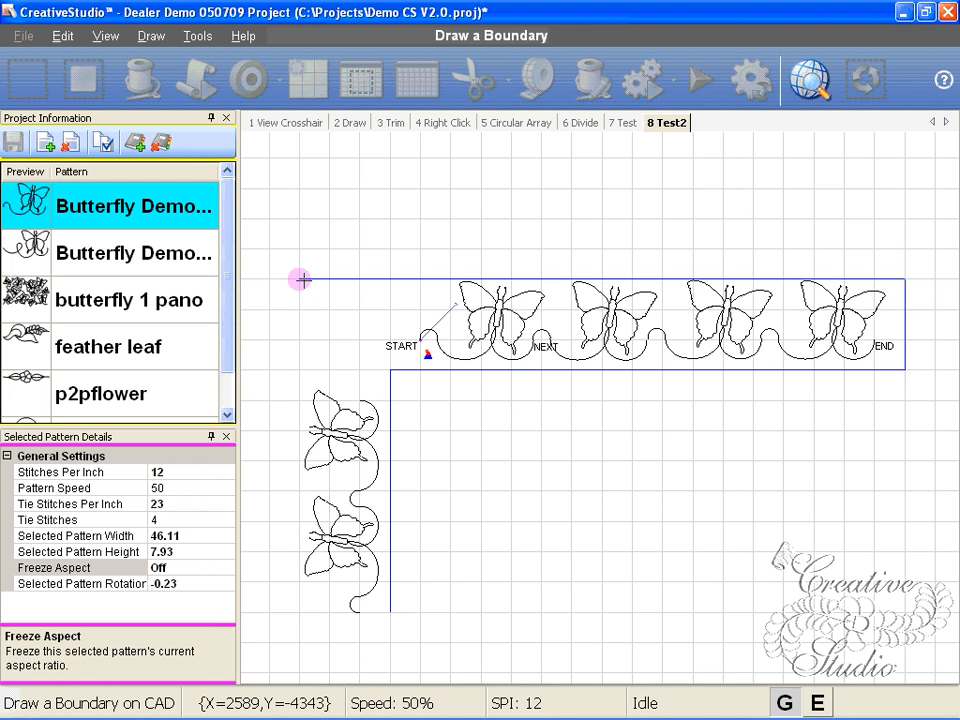
click(300, 612)
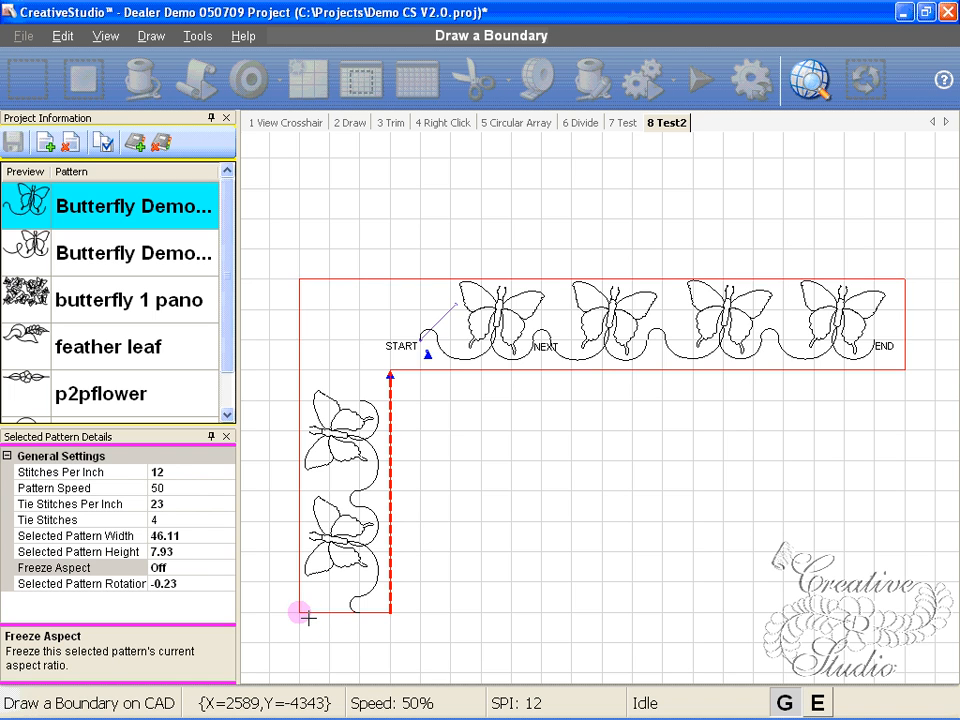
right_click(310, 618)
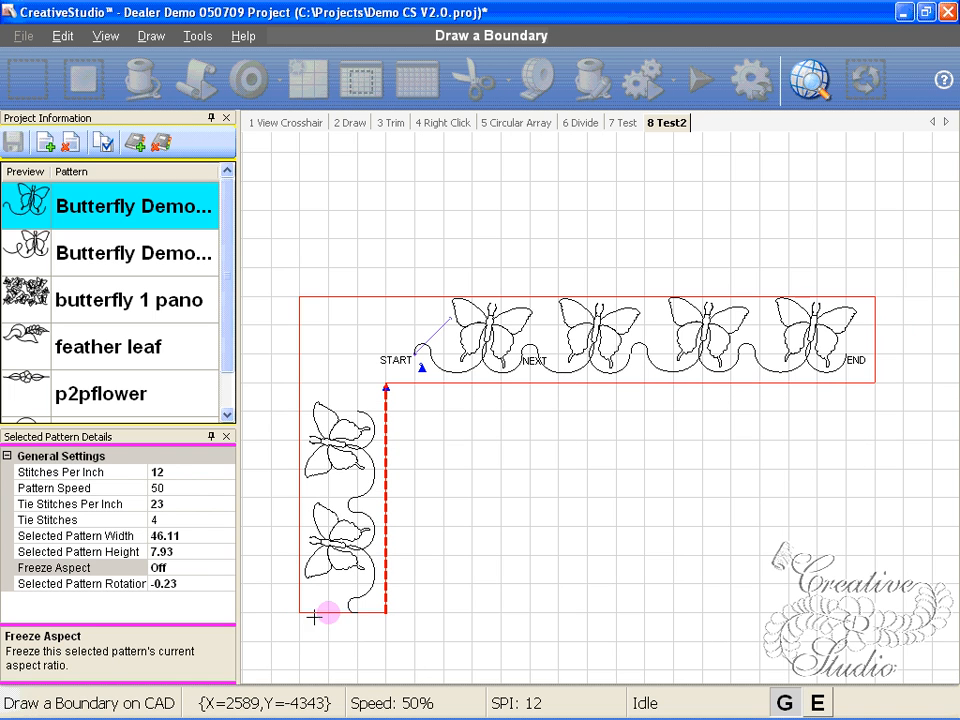
click(498, 590)
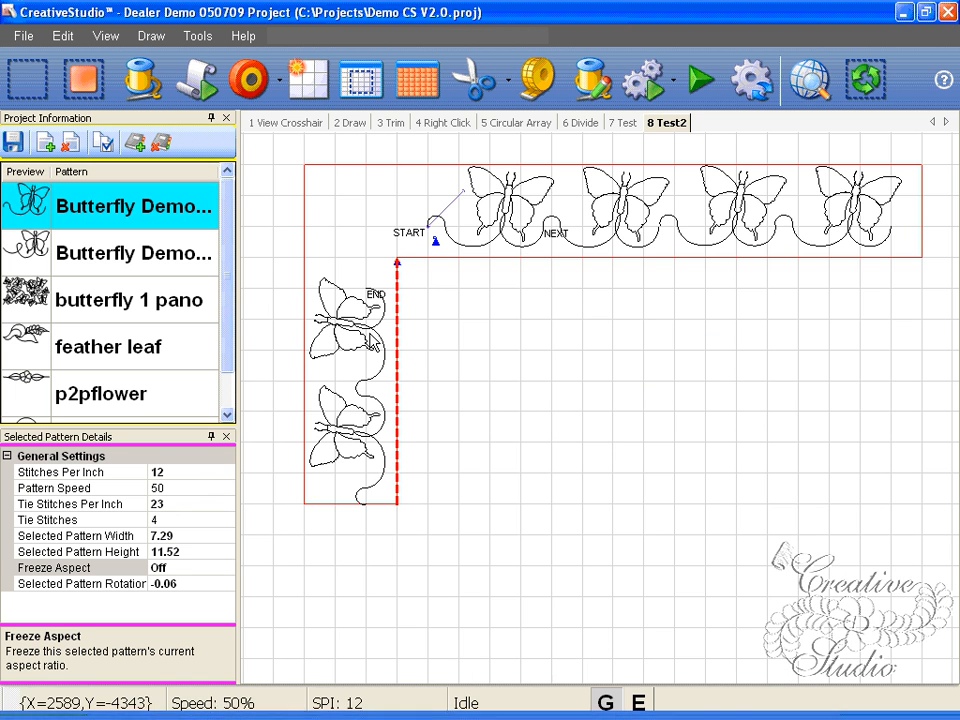
Step: Duplicate the upper butterfly of the vertical pair and swing the copy outward to a rotation of about -50.37
scroll(328, 340, up, 3)
right_click(334, 330)
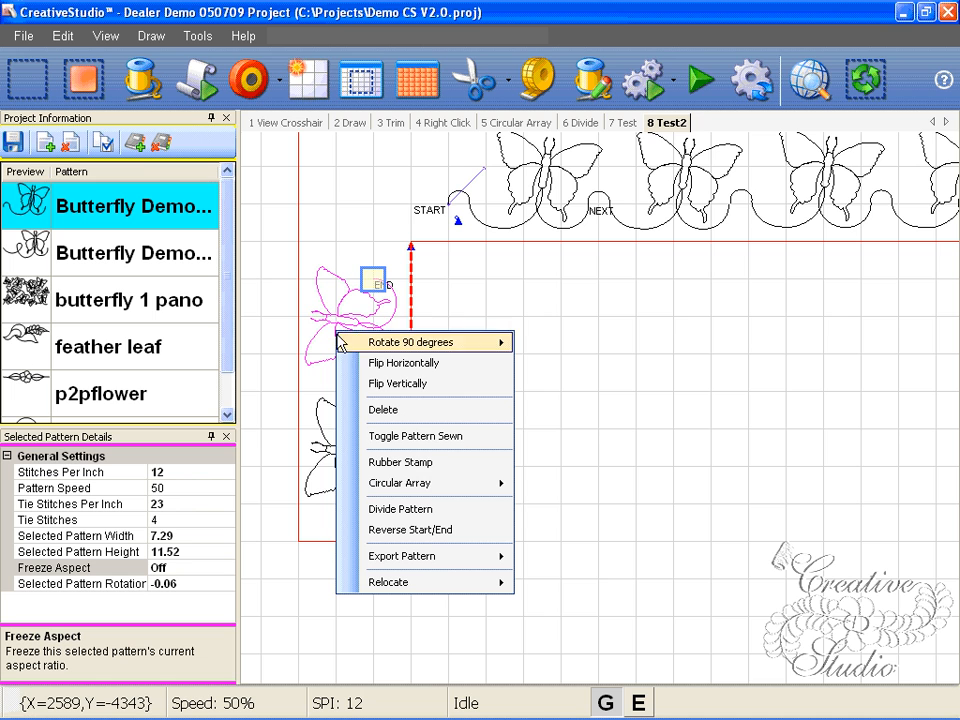
mouse_move(461, 494)
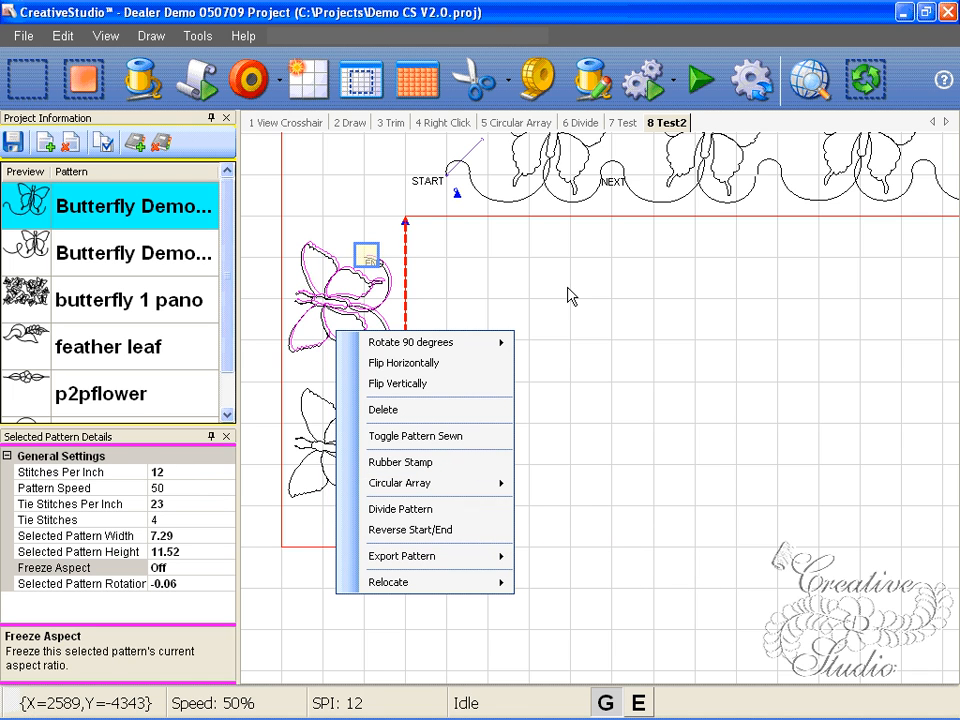
click(374, 254)
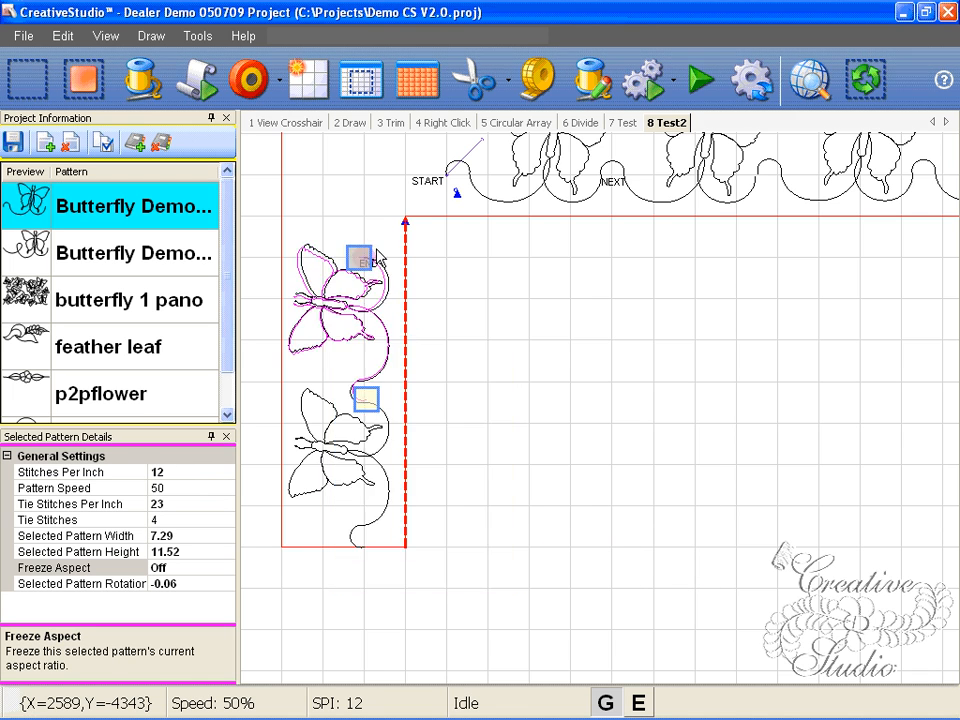
drag(380, 257, 510, 302)
scroll(558, 382, down, 1)
click(452, 315)
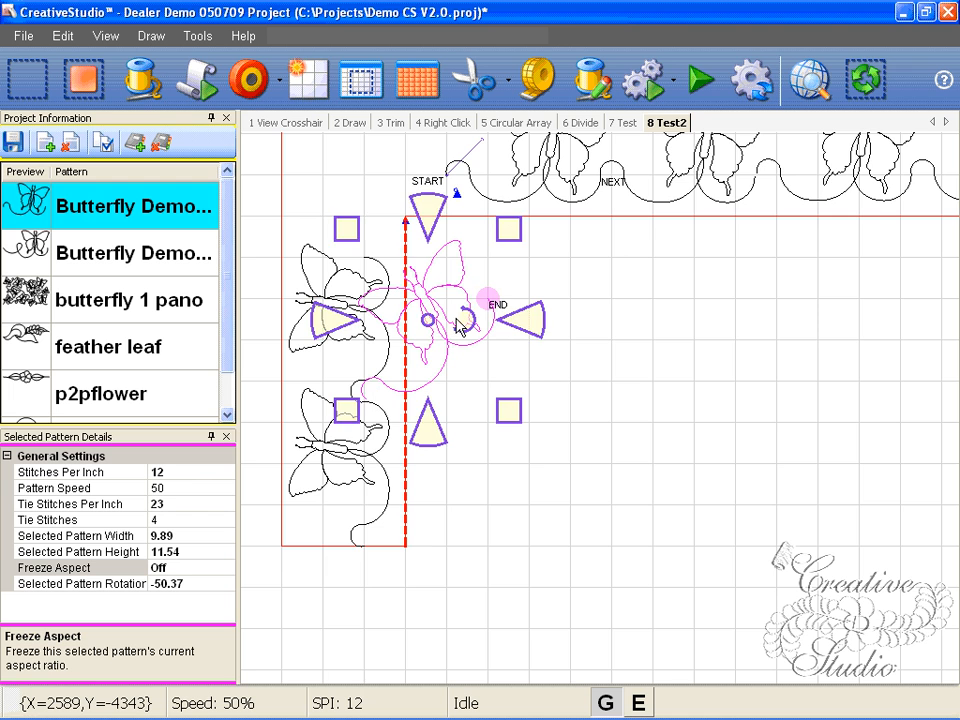
Step: Move the rotated butterfly copy into the boundary's outer corner and reduce its height to about 11.34
scroll(463, 367, up, 1)
drag(466, 374, 405, 221)
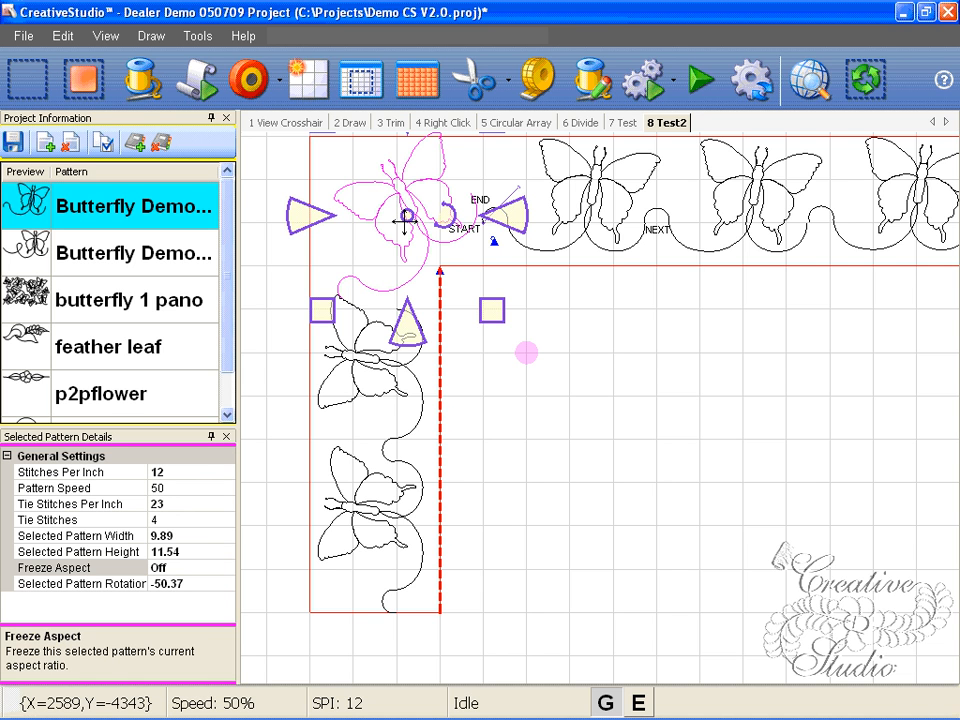
drag(404, 222, 407, 227)
scroll(450, 245, up, 2)
scroll(464, 285, down, 3)
drag(465, 287, 461, 321)
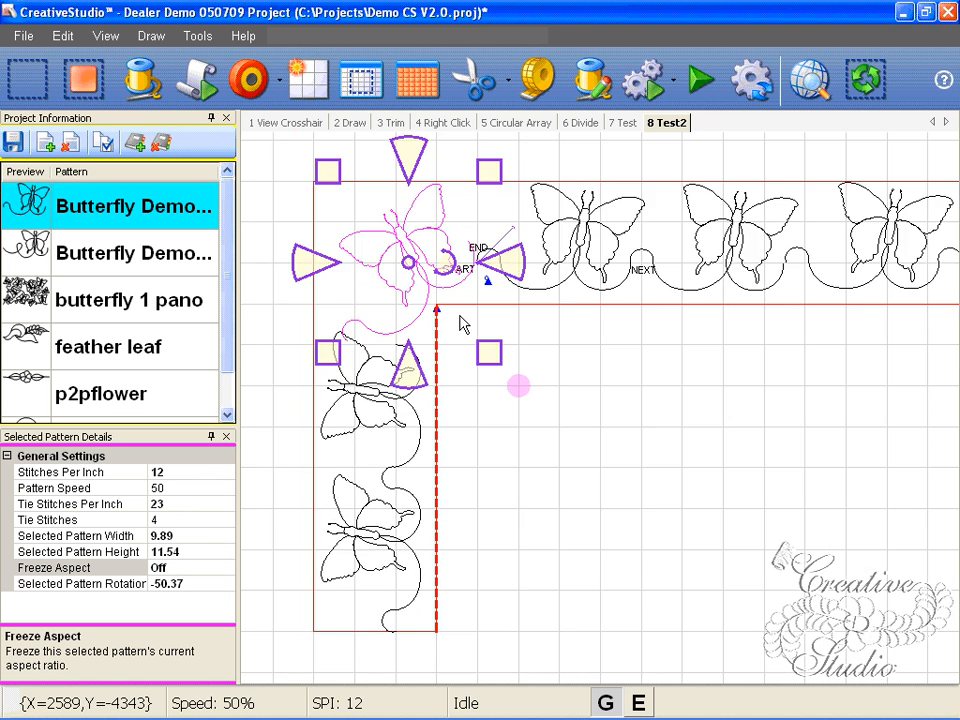
drag(416, 161, 416, 164)
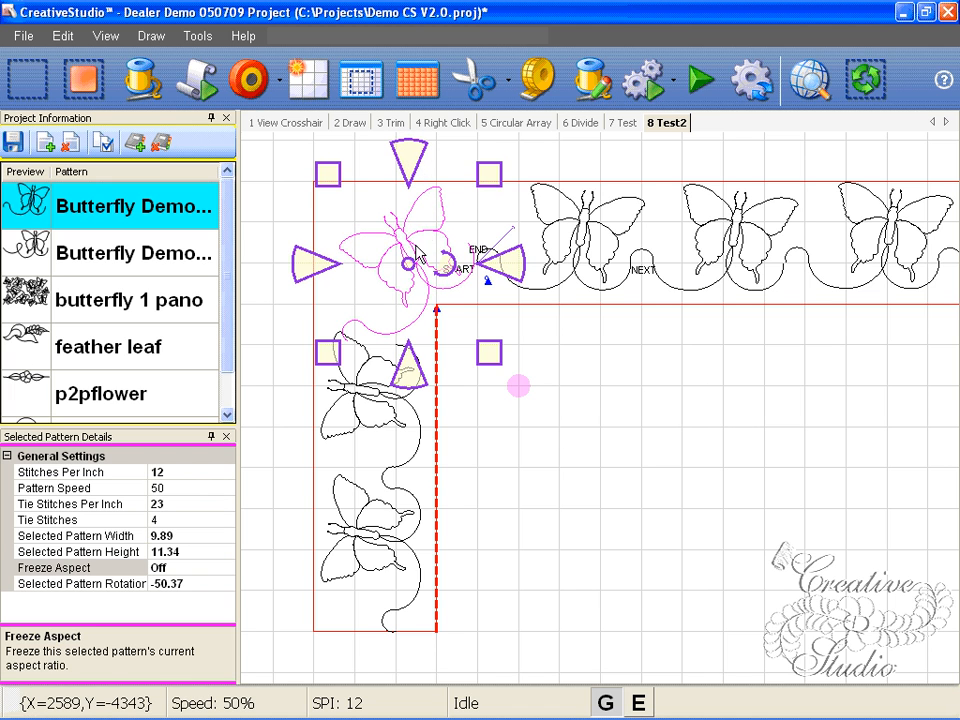
drag(406, 262, 408, 264)
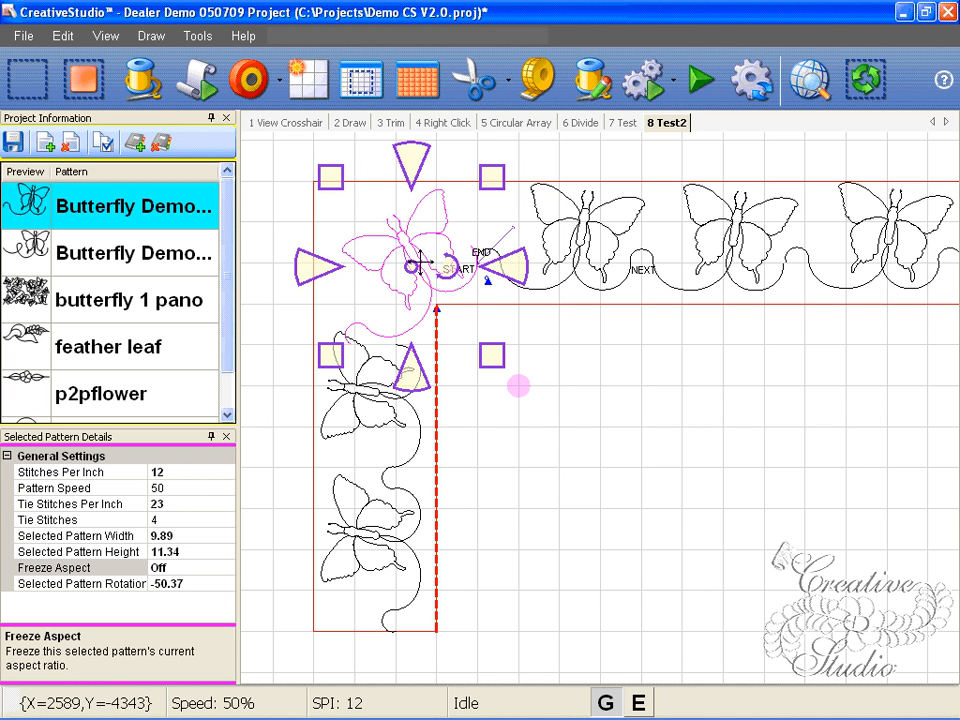
Step: Rotate the corner butterfly to about -38.47 and enlarge it to about 10.09 by 12.68
drag(450, 268, 396, 277)
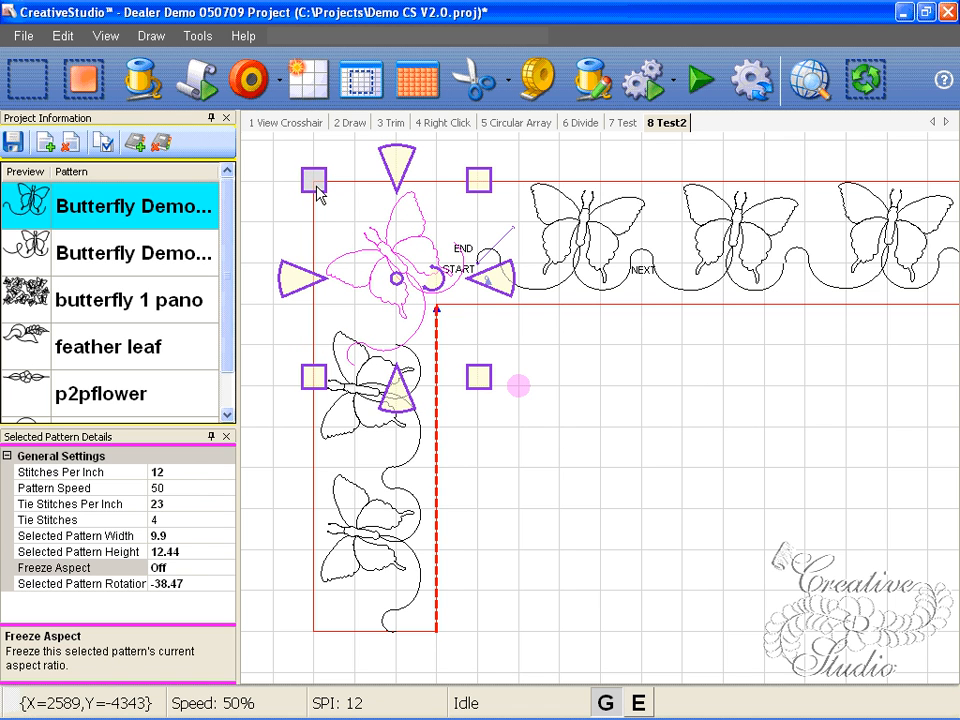
drag(316, 191, 321, 189)
click(558, 360)
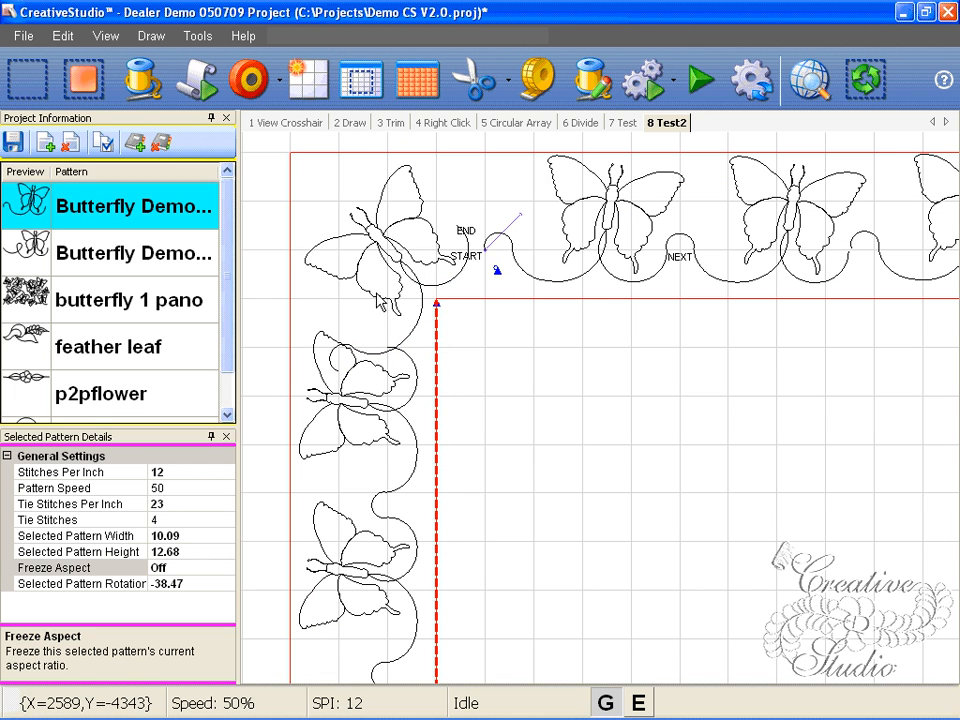
Step: Divide the corner butterfly into its body and two connecting arcs, and select the arc leading to the horizontal row
scroll(439, 309, up, 2)
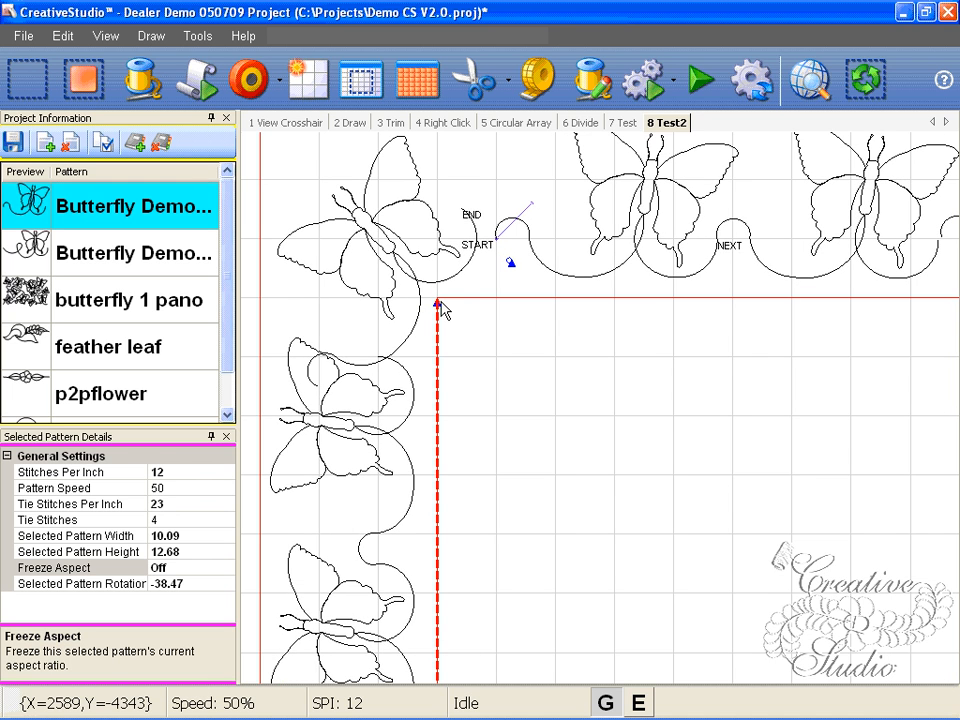
scroll(441, 309, up, 2)
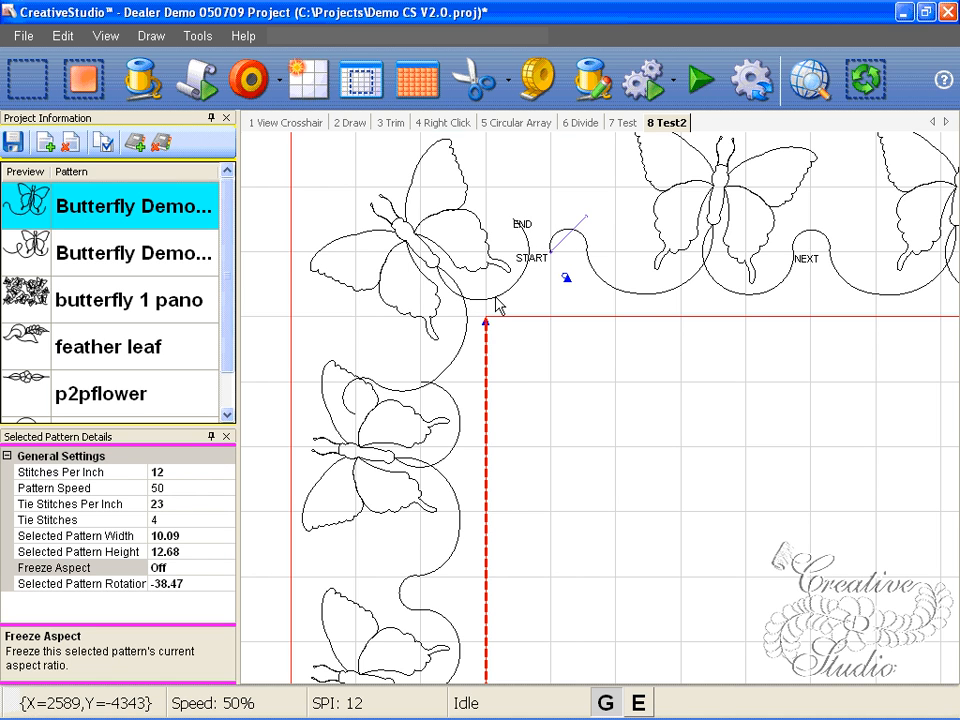
scroll(499, 310, down, 2)
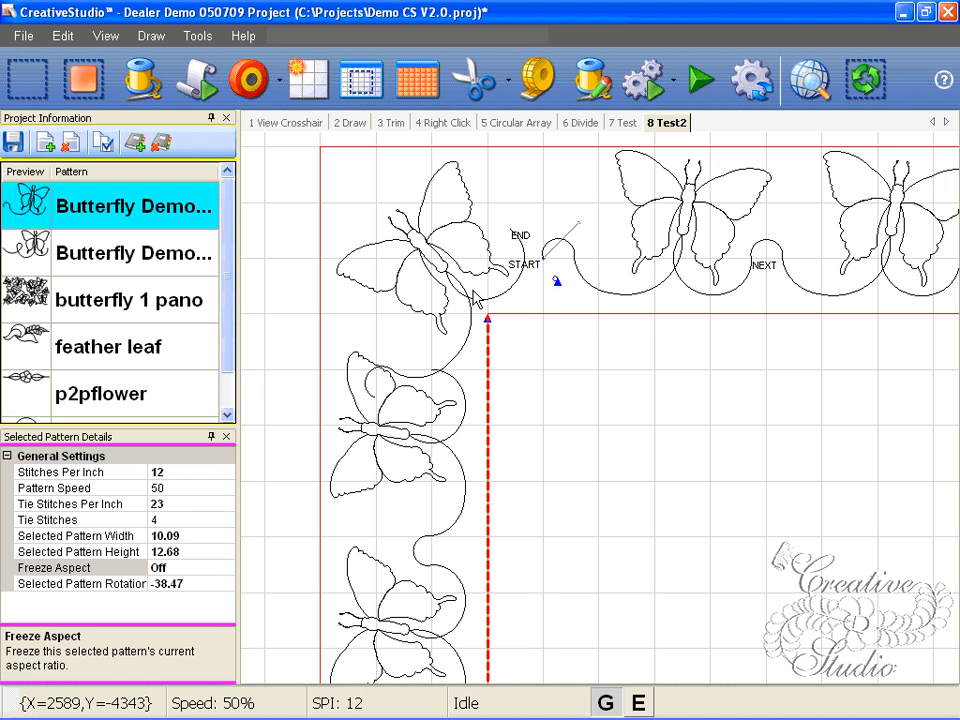
right_click(450, 298)
click(452, 300)
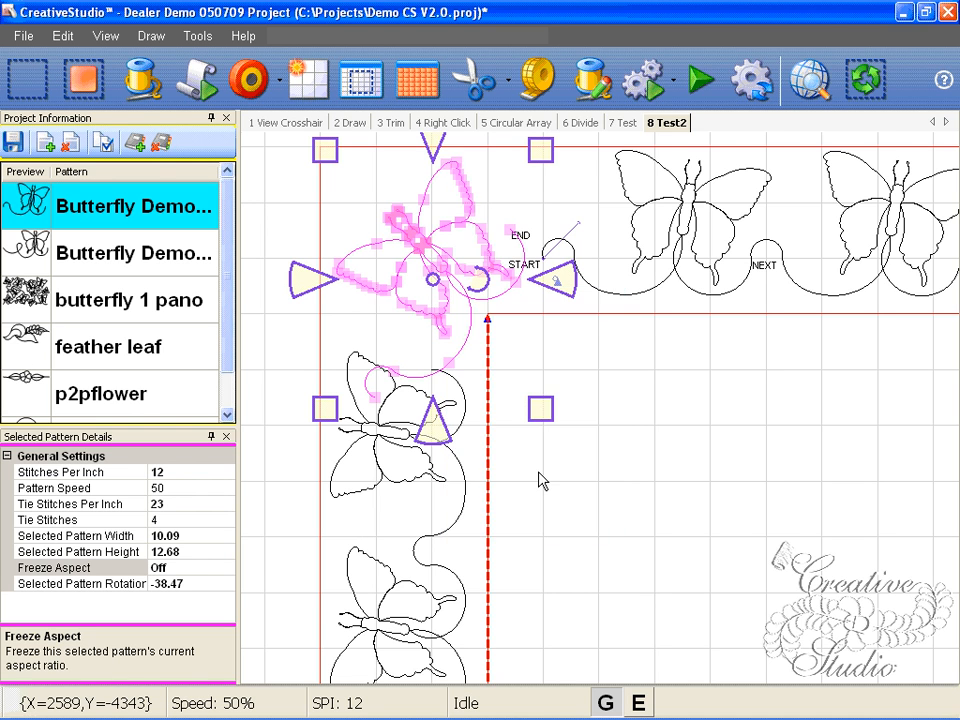
scroll(444, 257, up, 1)
drag(436, 243, 436, 250)
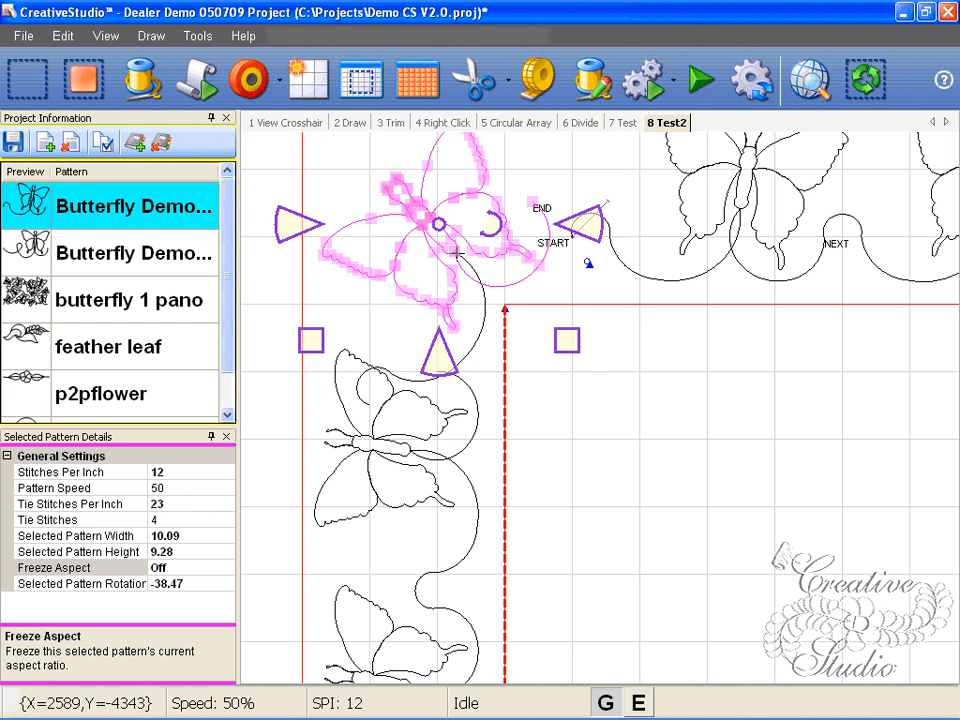
drag(557, 326, 558, 338)
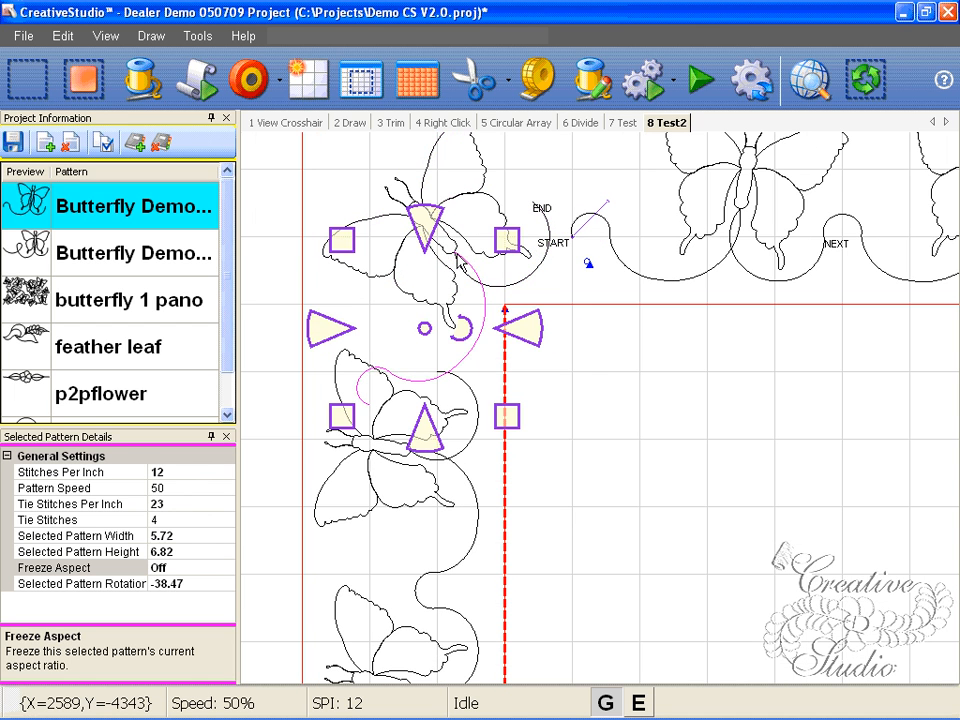
click(538, 268)
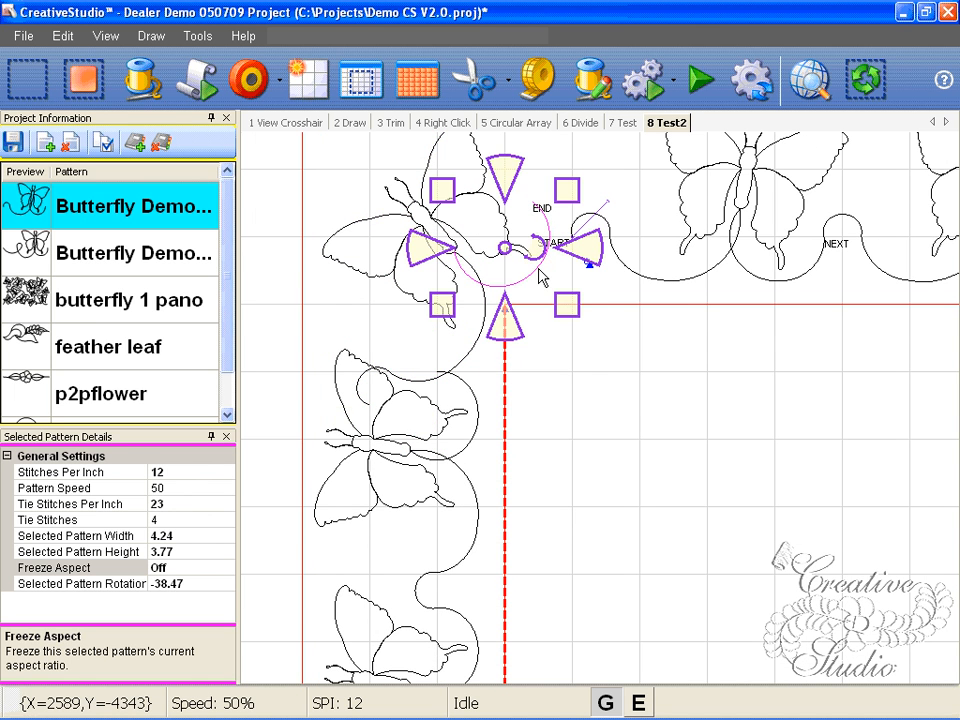
scroll(539, 268, down, 1)
scroll(539, 270, up, 1)
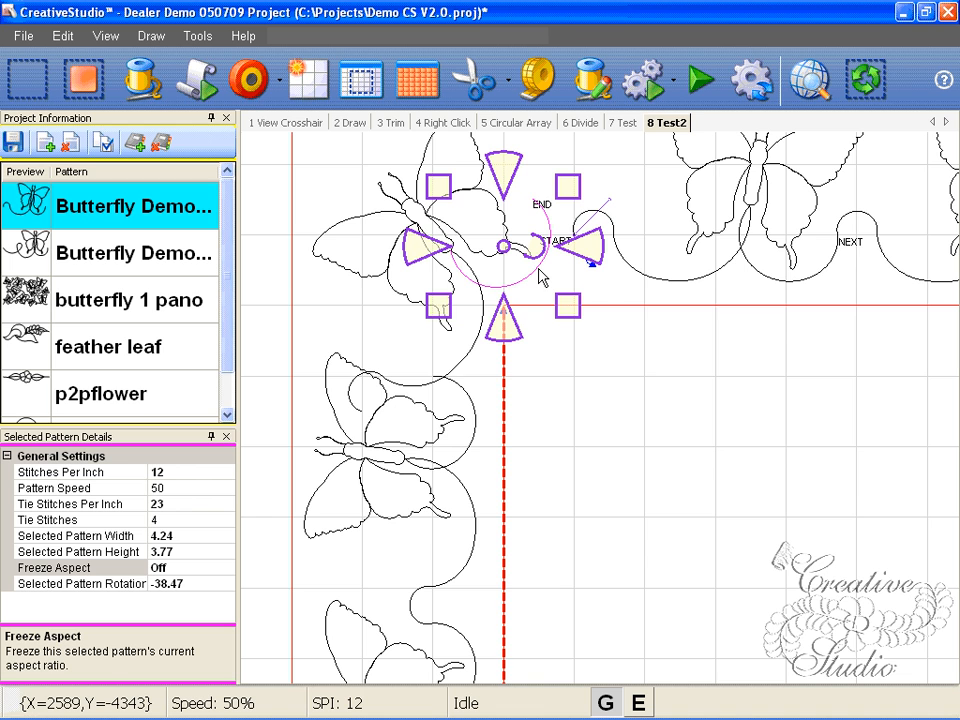
scroll(541, 276, down, 1)
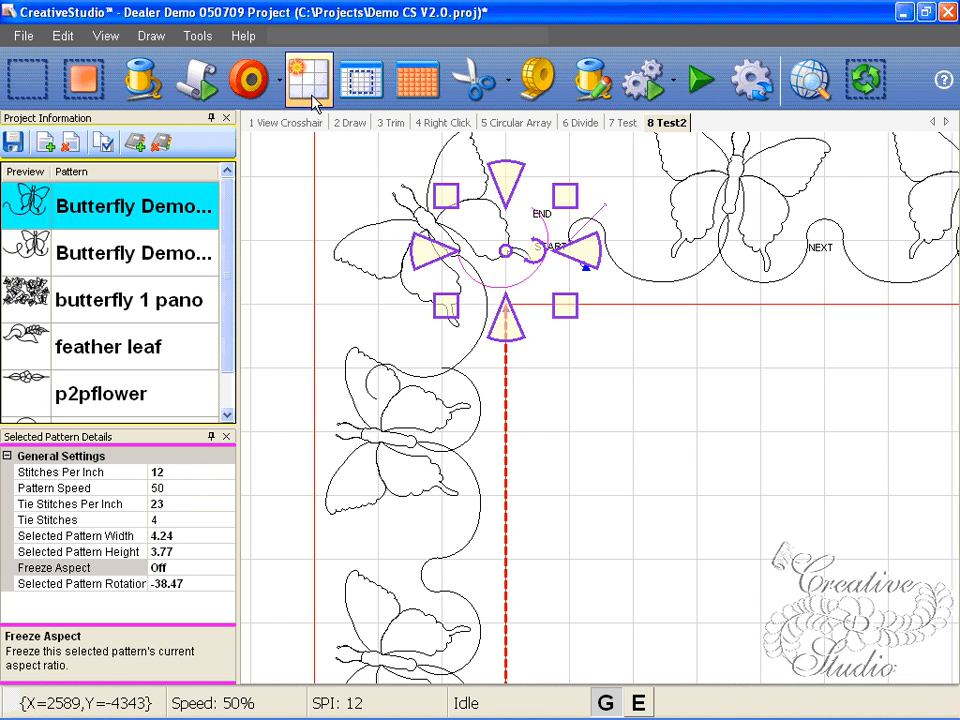
Step: Set the pattern anchor to EndPoint and attach the arc's free end to the start of the horizontal row
click(151, 35)
mouse_move(170, 55)
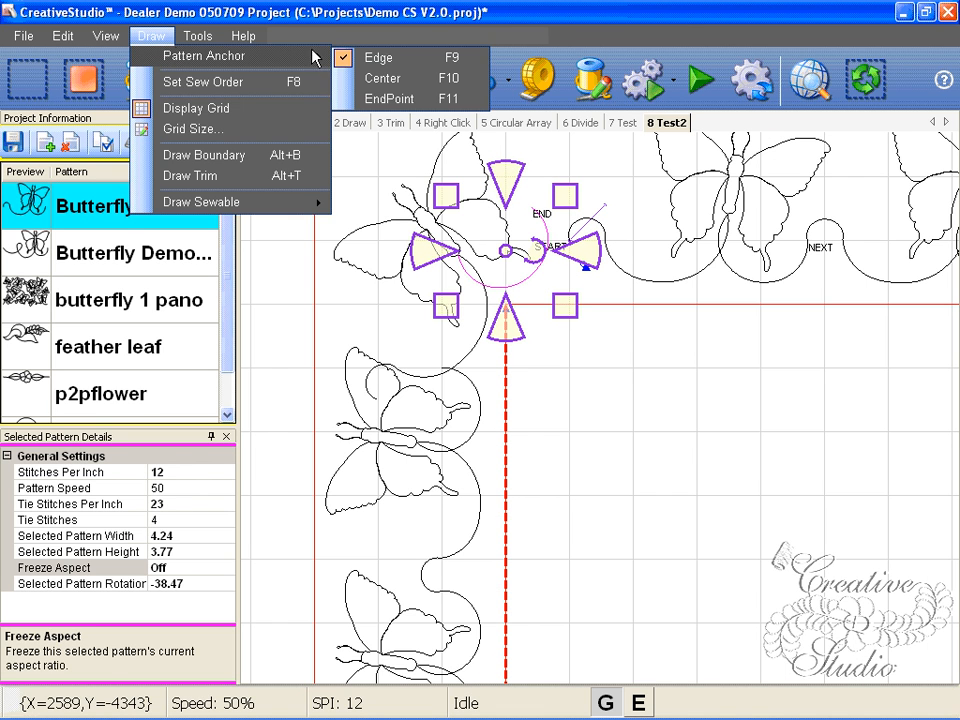
click(394, 103)
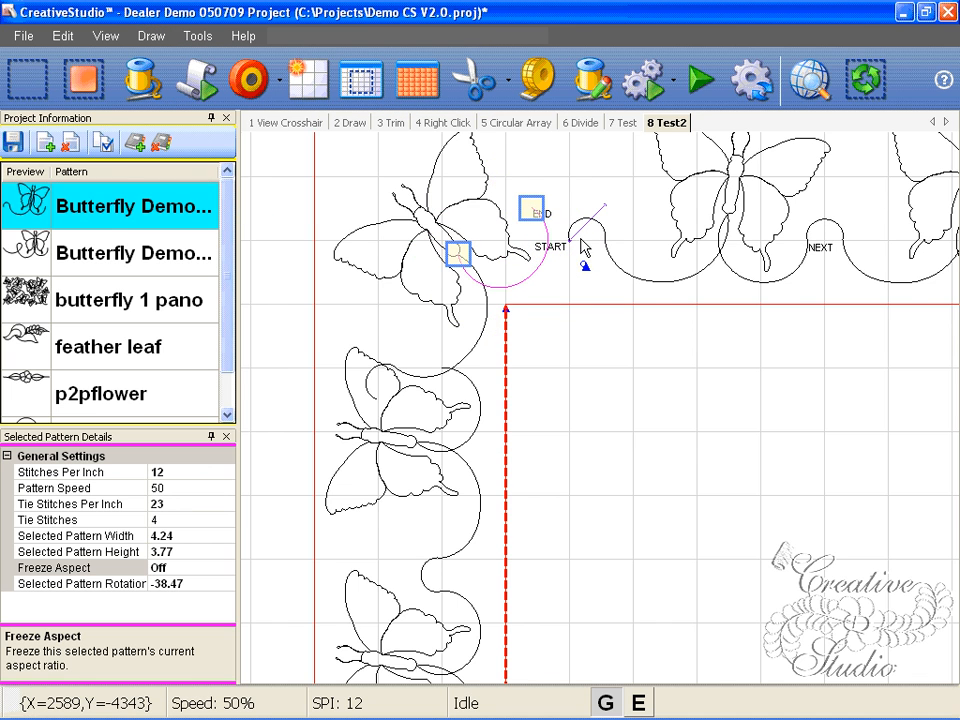
scroll(580, 250, down, 1)
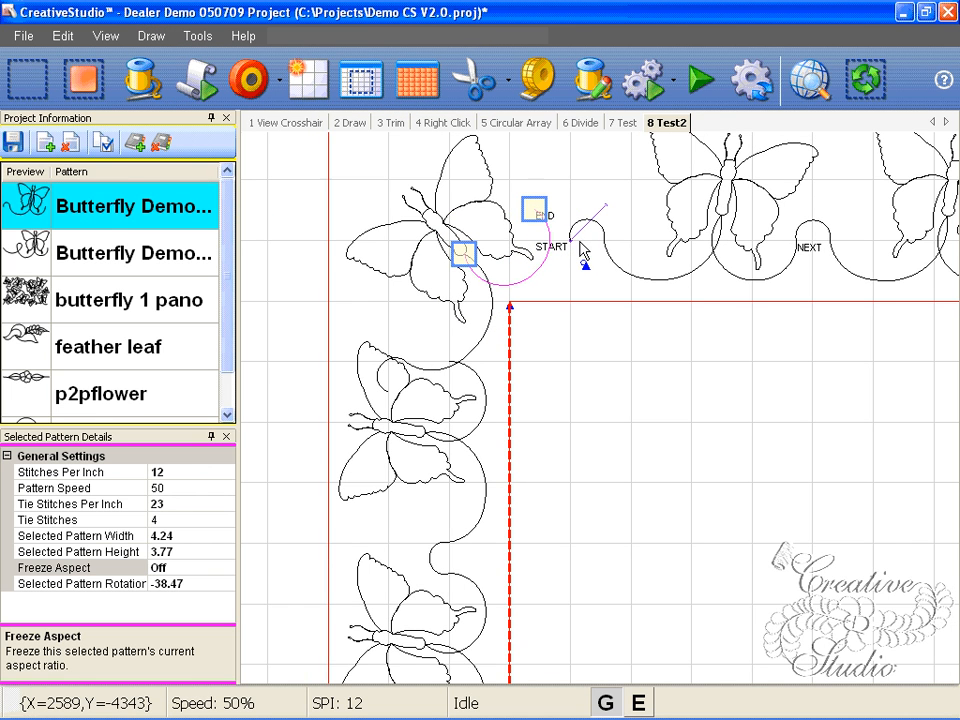
scroll(583, 250, down, 1)
drag(540, 218, 573, 244)
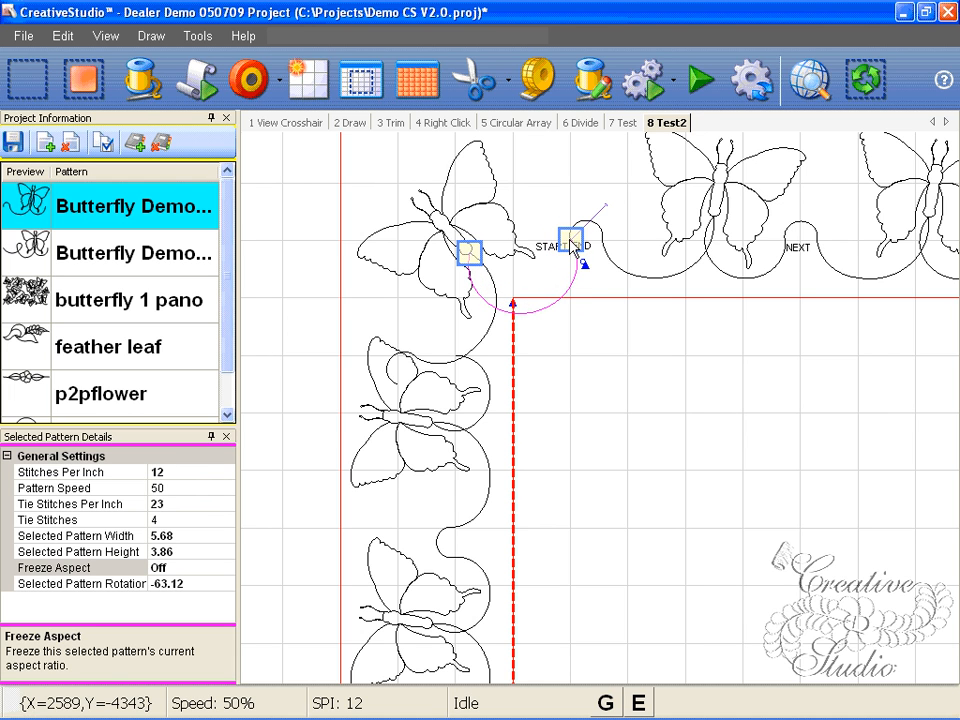
Step: Flatten the connecting arc to a height of about 2.26, then return it to endpoint editing
click(541, 314)
drag(527, 352, 527, 321)
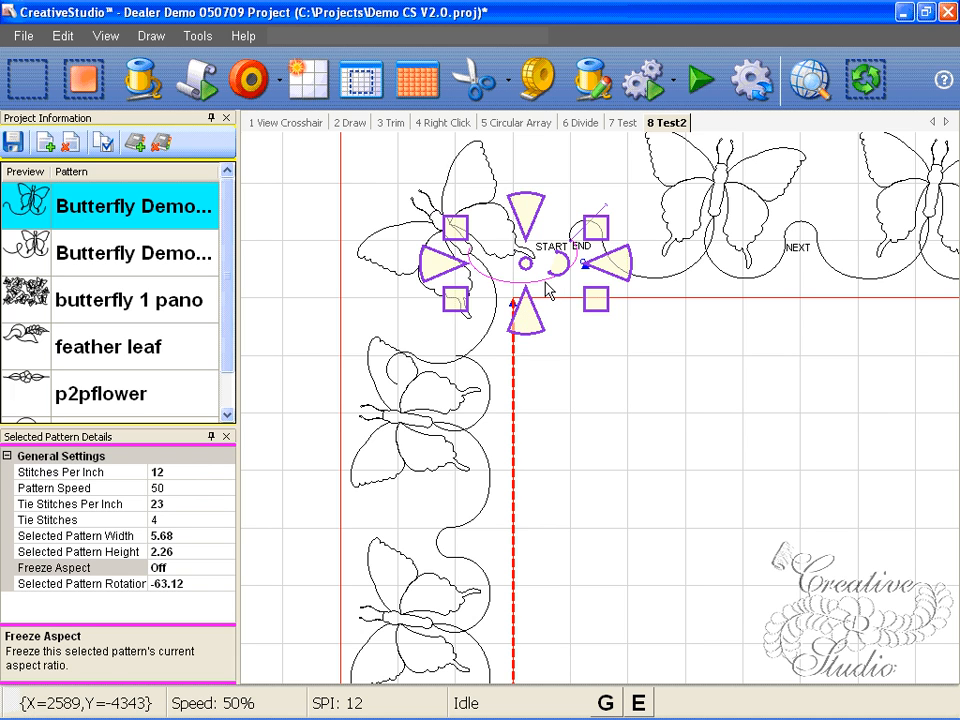
click(539, 281)
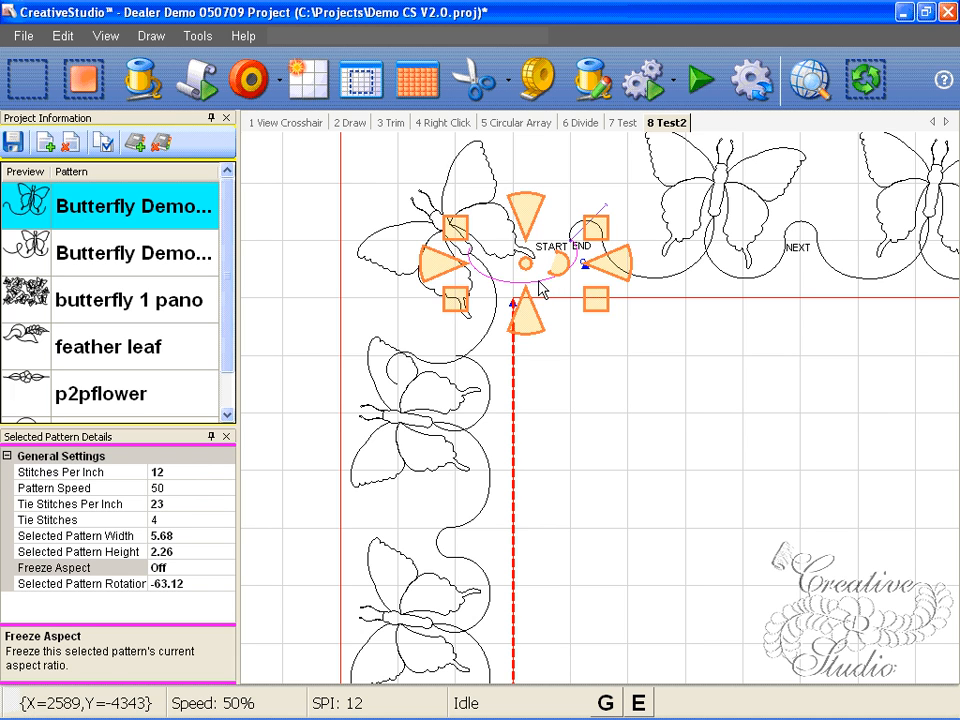
click(539, 281)
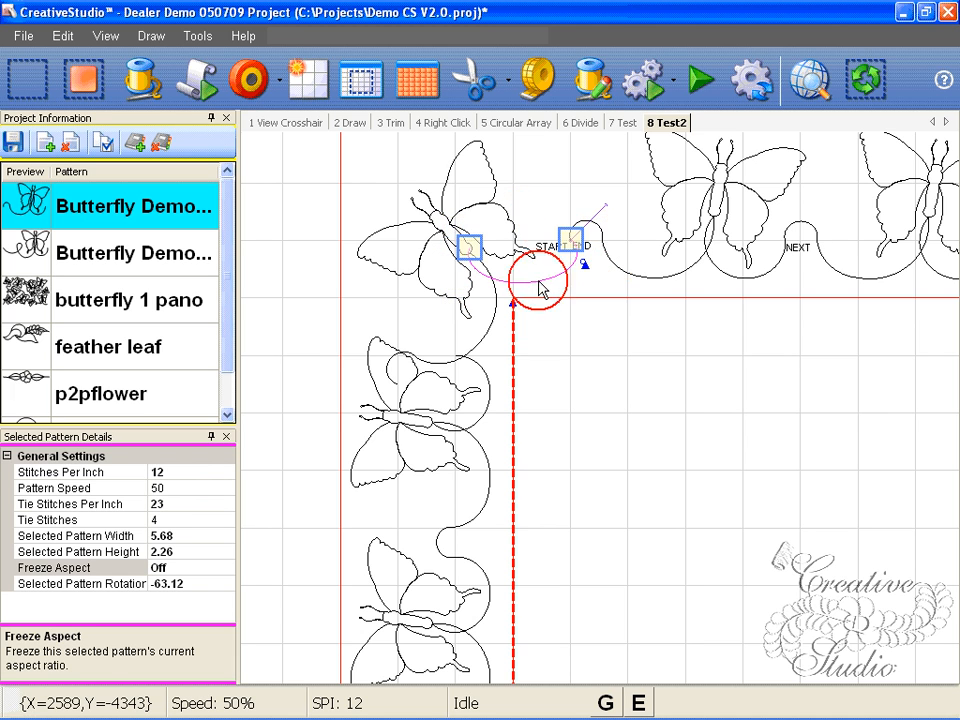
Step: Adjust the arc's endpoints to join the horizontal row and the corner butterfly's body, making it about 5.64 by 2.38
click(568, 238)
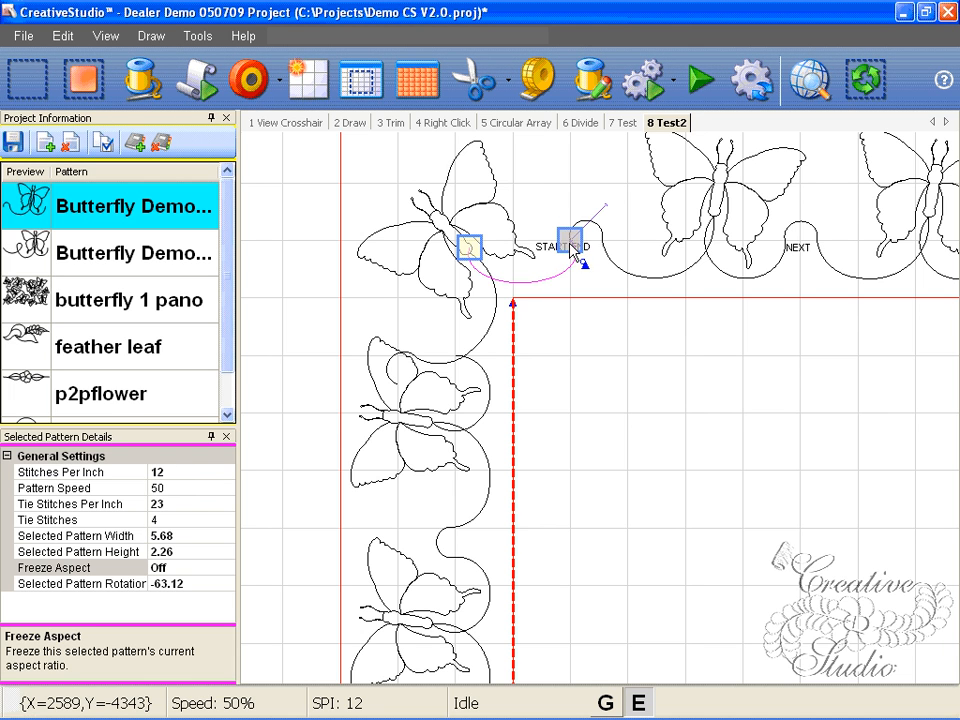
click(470, 250)
click(575, 347)
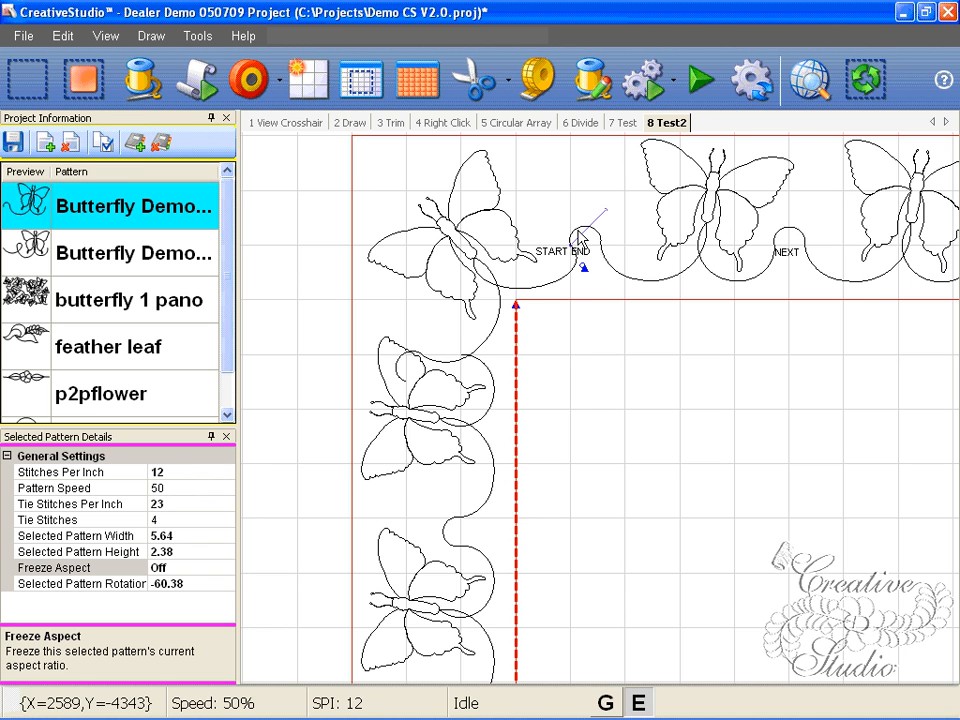
scroll(539, 297, down, 1)
scroll(565, 267, up, 2)
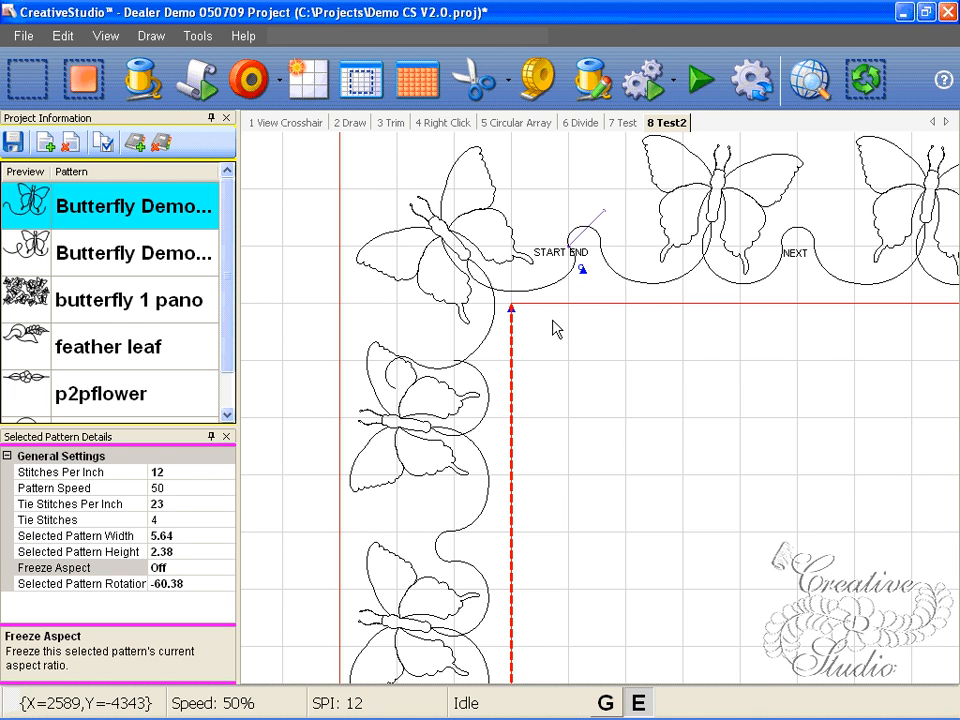
Step: Delete the corner butterfly's other arc, which leads toward the vertical run
scroll(672, 645, down, 2)
scroll(512, 437, up, 3)
click(500, 423)
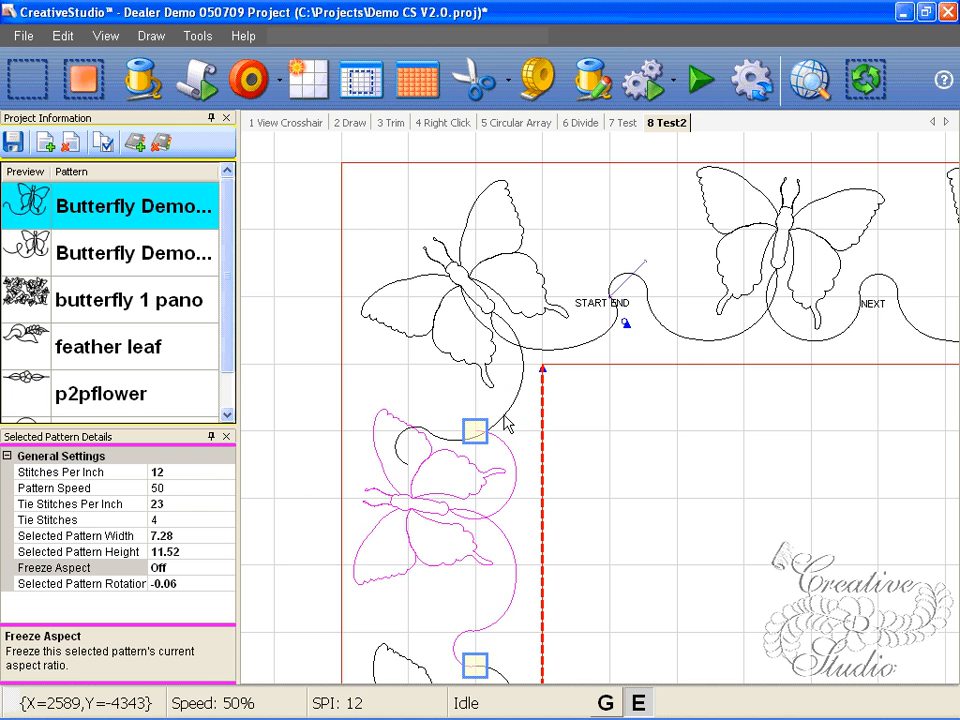
click(509, 419)
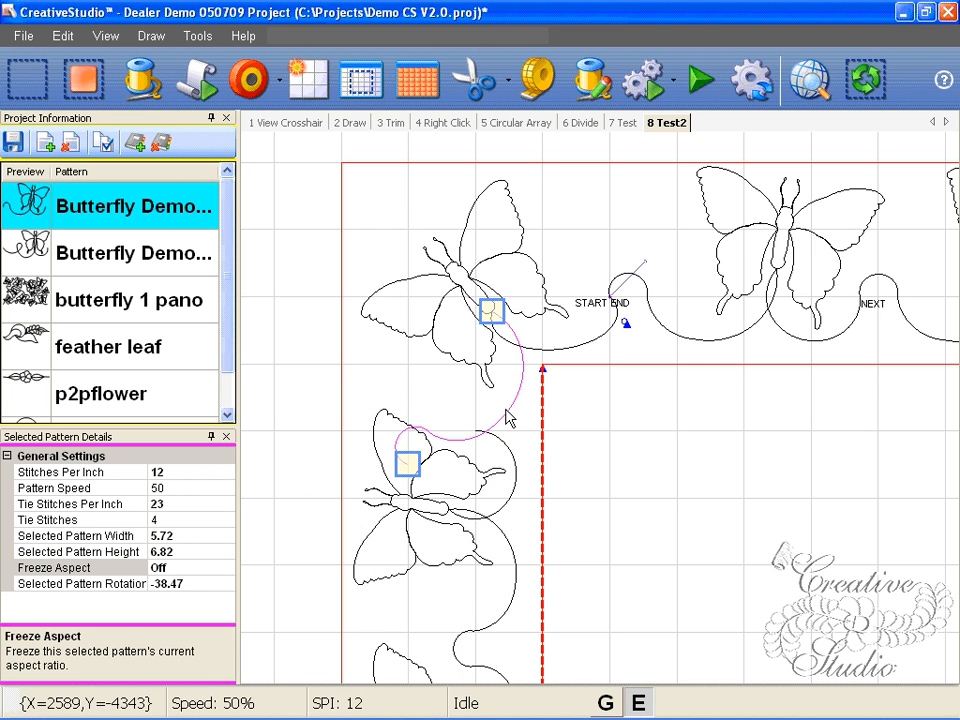
key(Escape)
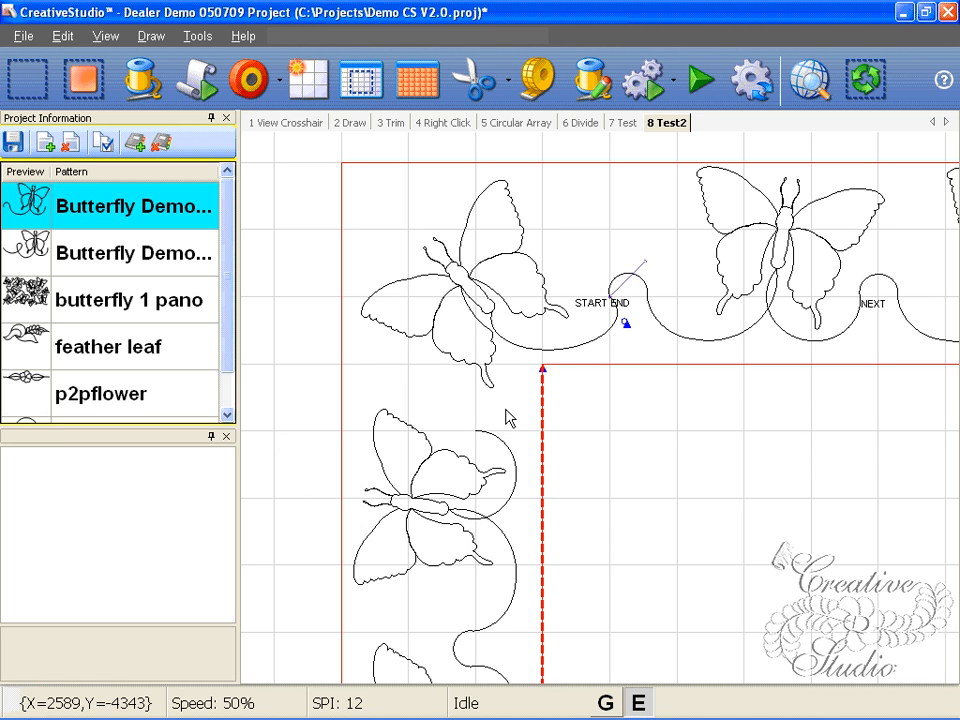
Step: Draw an S-shaped multi-point curve about 3.87 by 5.34 from the upper vertical butterfly's loose end to the corner butterfly's body
key(c)
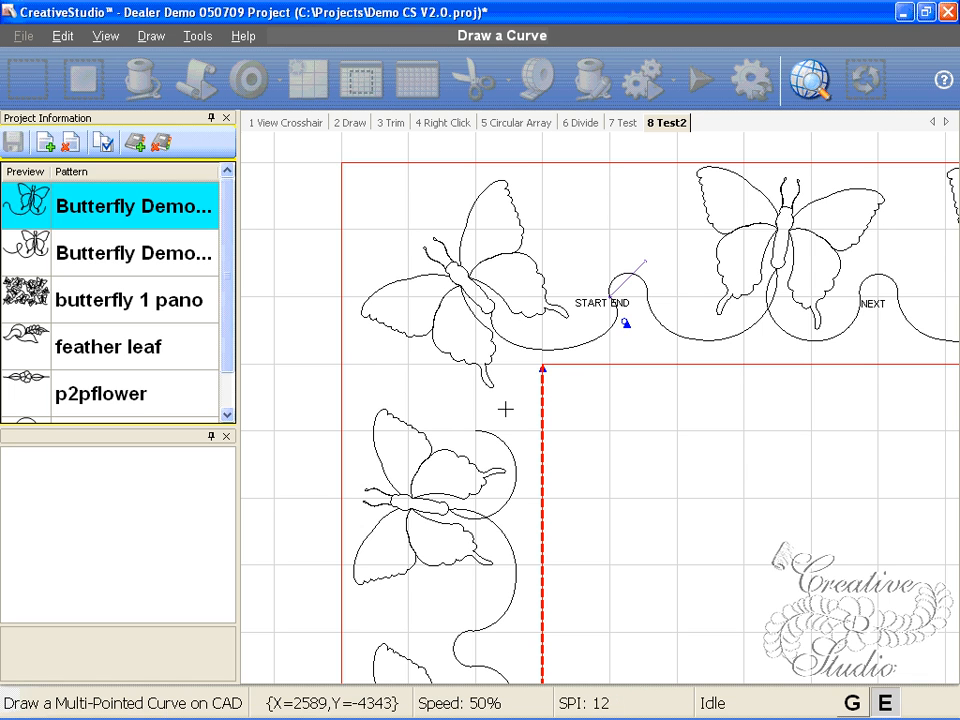
click(478, 432)
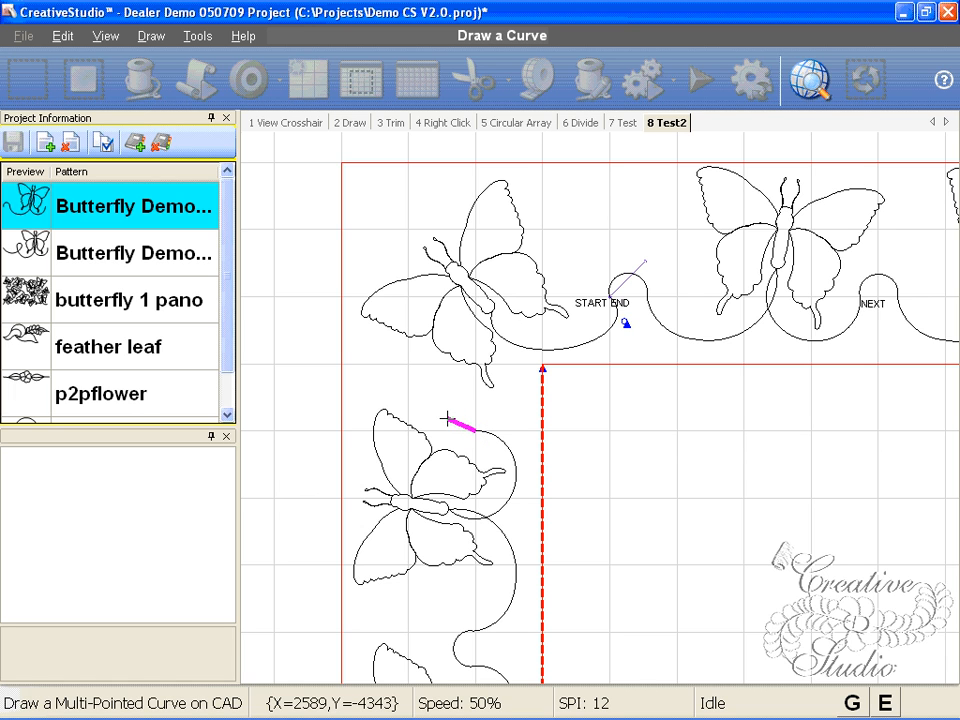
right_click(442, 421)
click(445, 394)
click(489, 397)
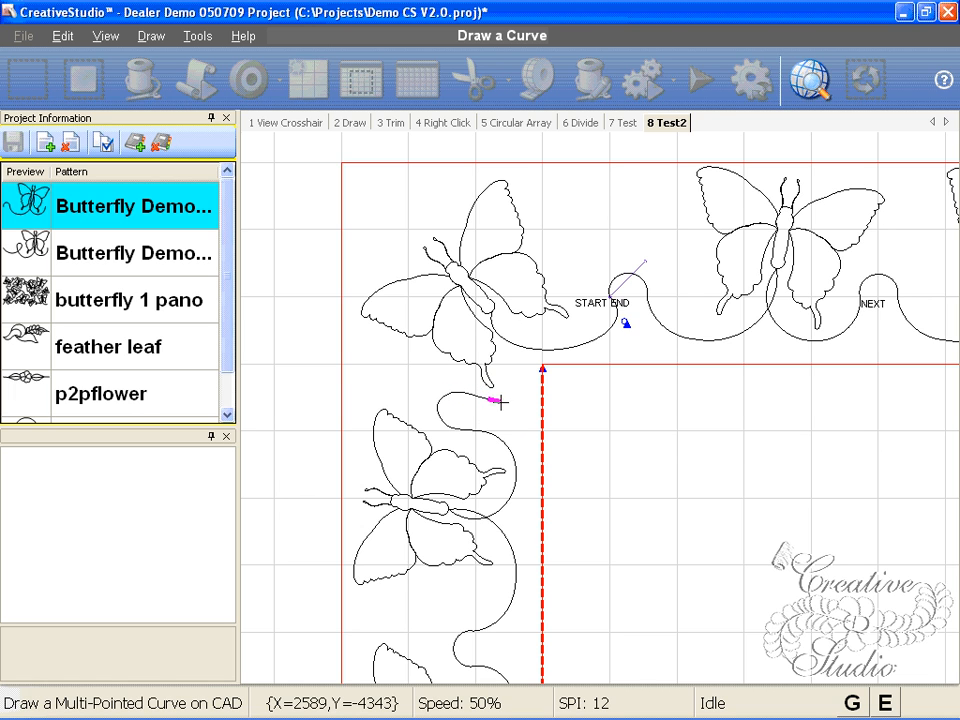
click(520, 380)
click(516, 324)
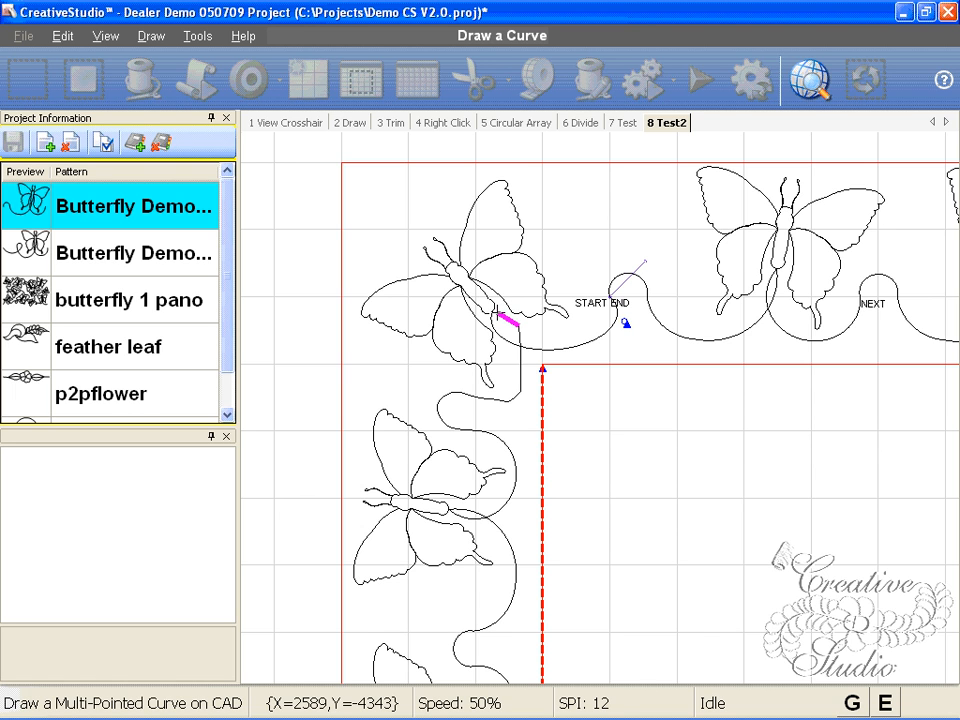
click(489, 308)
right_click(490, 310)
click(475, 430)
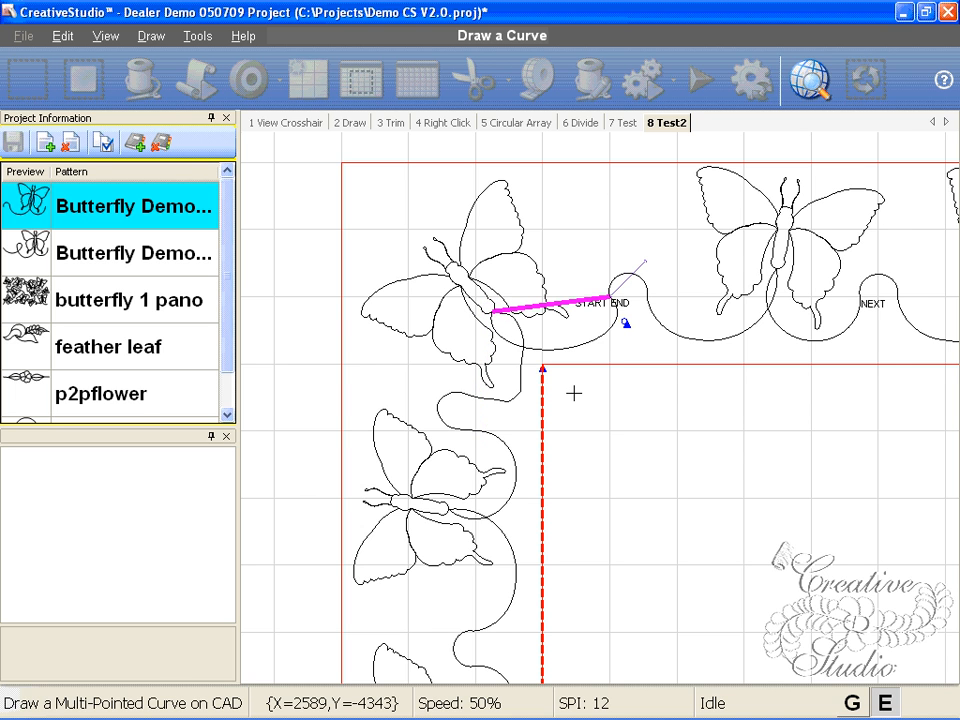
scroll(574, 393, down, 1)
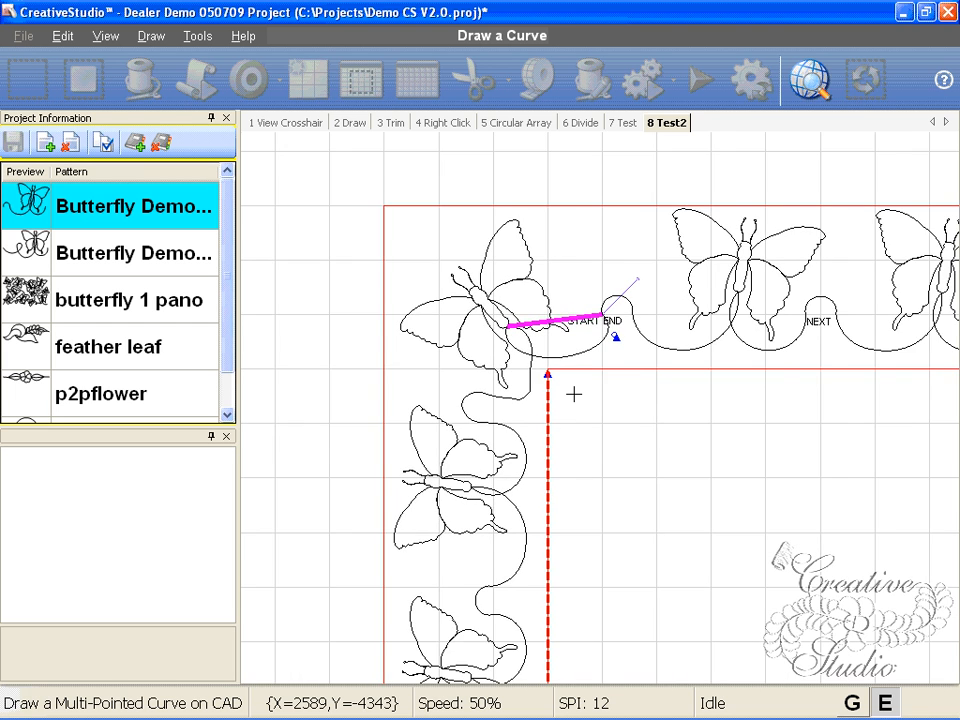
scroll(574, 394, down, 1)
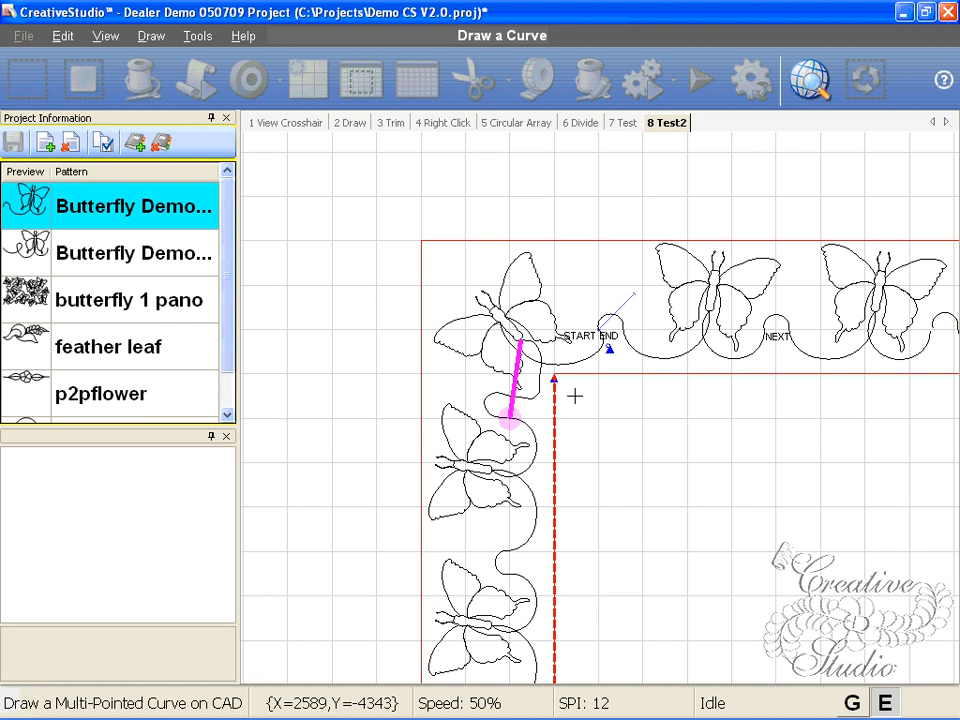
right_click(575, 396)
click(610, 408)
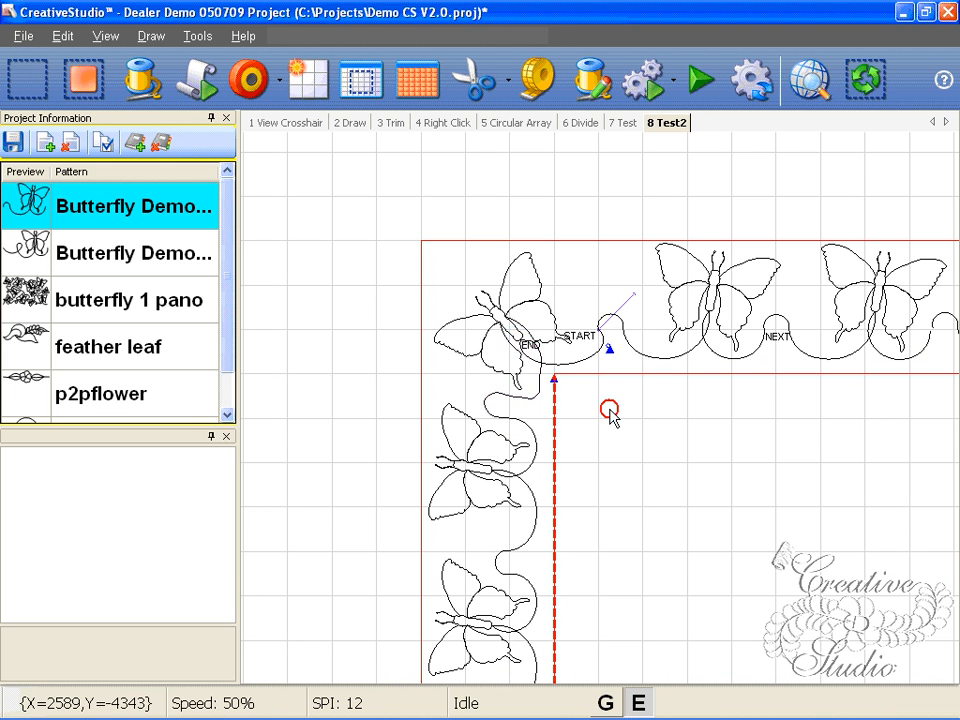
Step: Inspect the drawn curve between the vertical run and the corner butterfly, and delete it
scroll(615, 416, down, 1)
scroll(574, 407, up, 2)
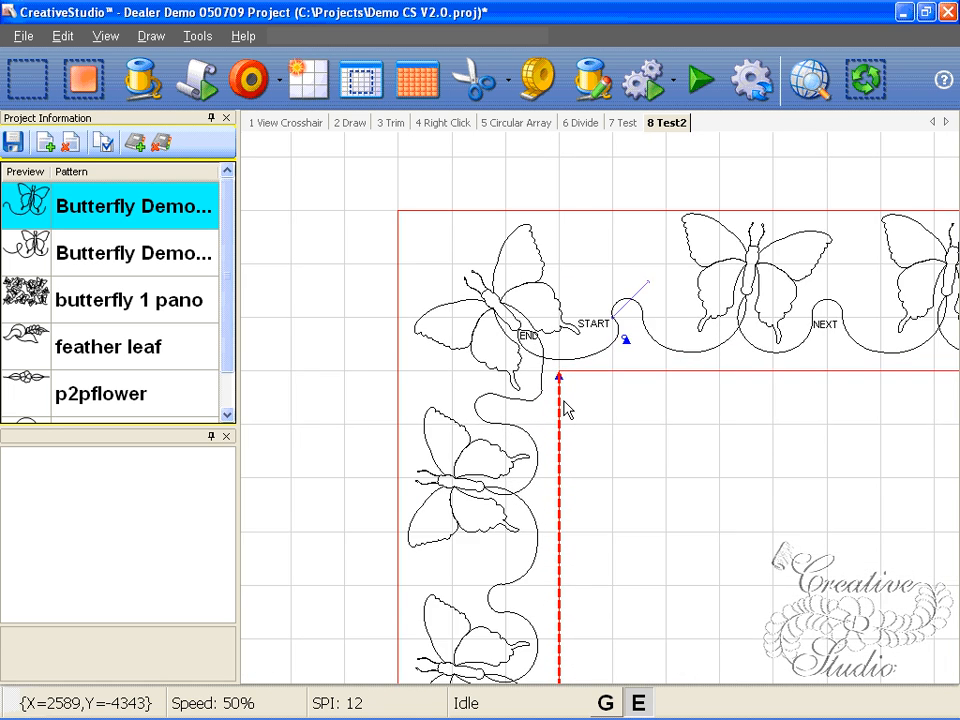
scroll(538, 395, up, 1)
scroll(542, 385, up, 1)
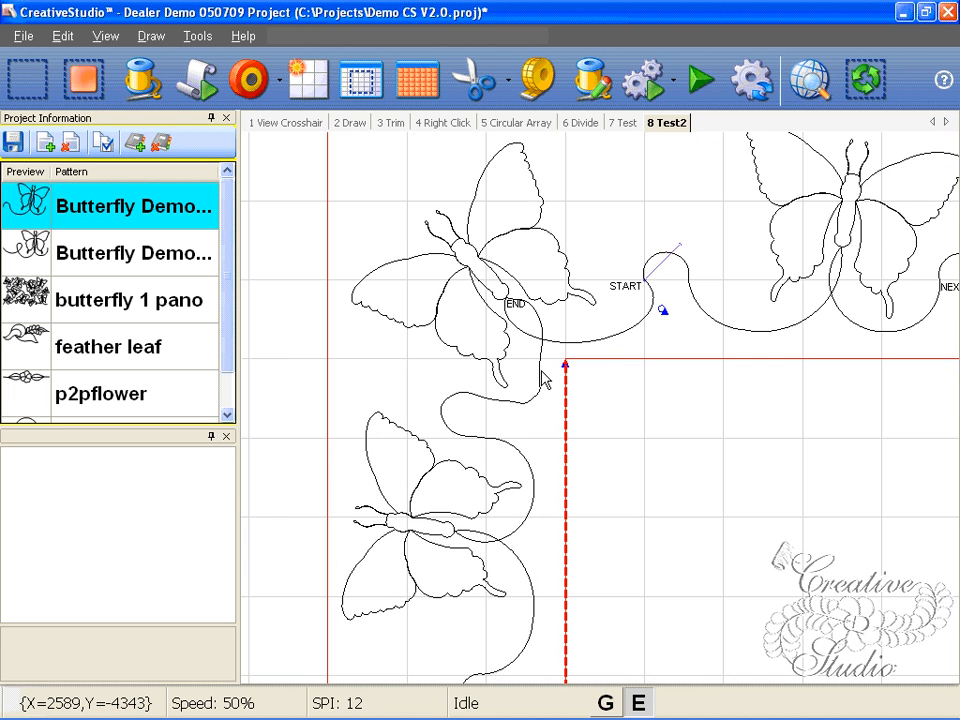
scroll(541, 380, down, 1)
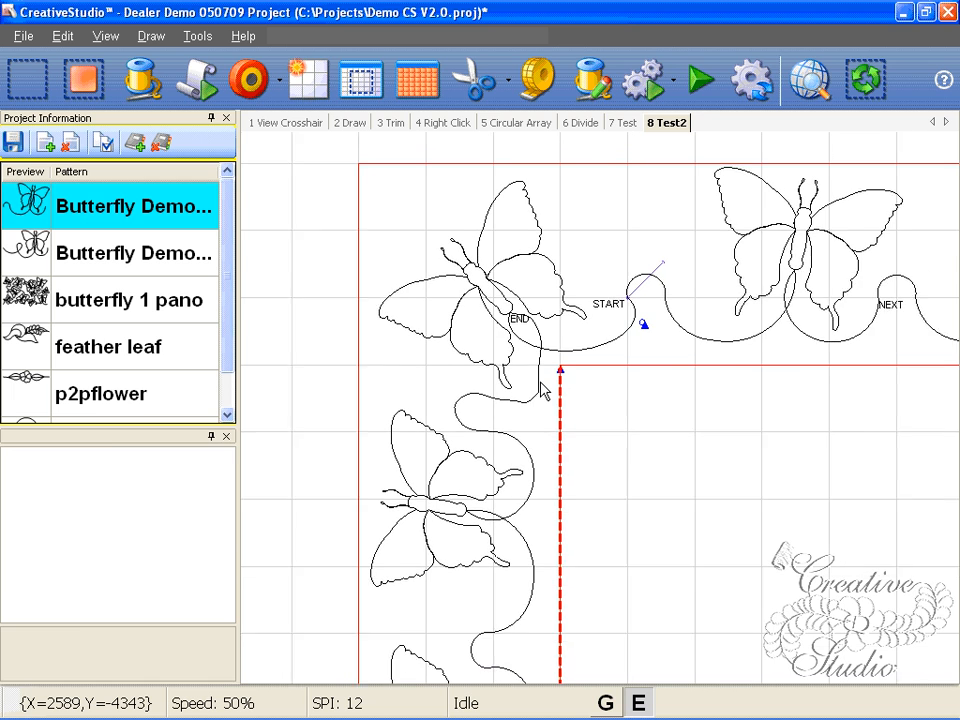
click(540, 397)
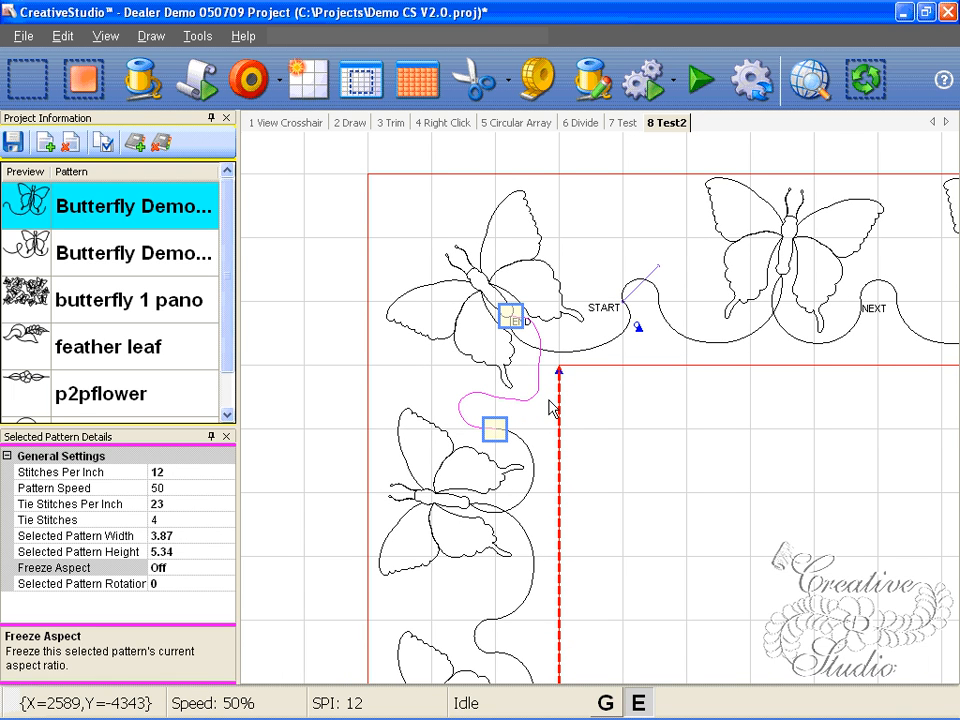
key(Delete)
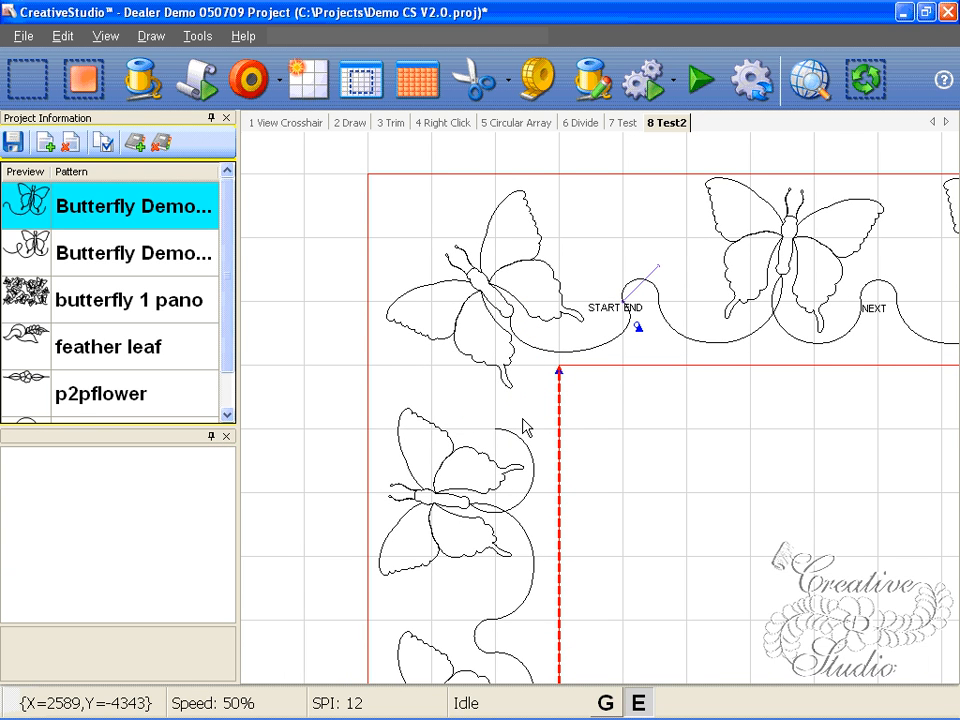
Step: Redraw the connecting curve from the vertical run's loose end, bulging closer to the inner boundary corner before meeting the corner butterfly's body
key(c)
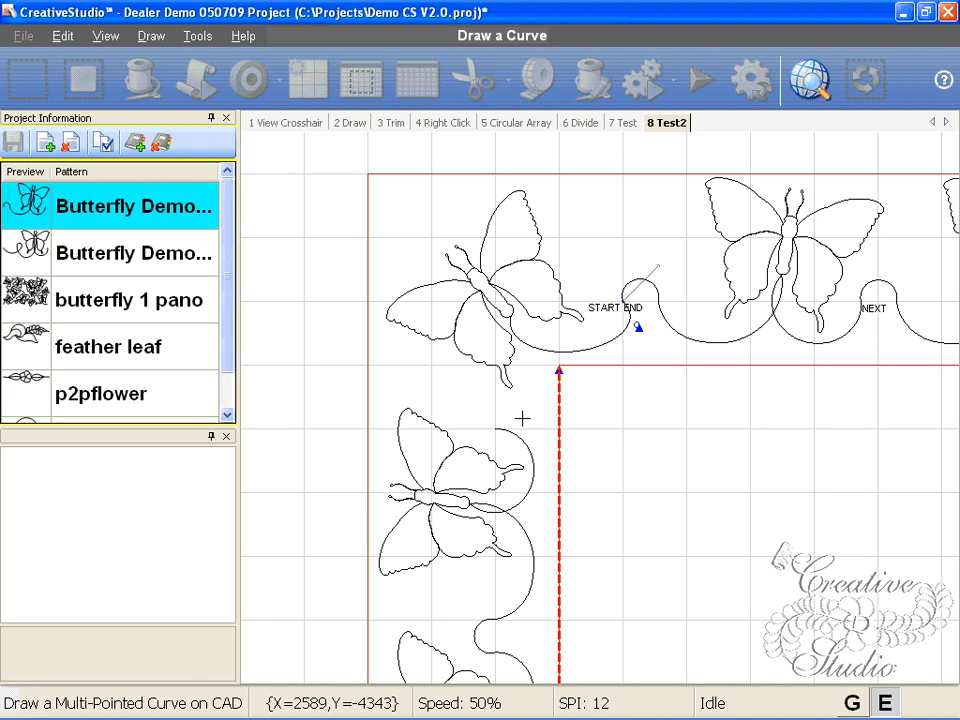
click(495, 427)
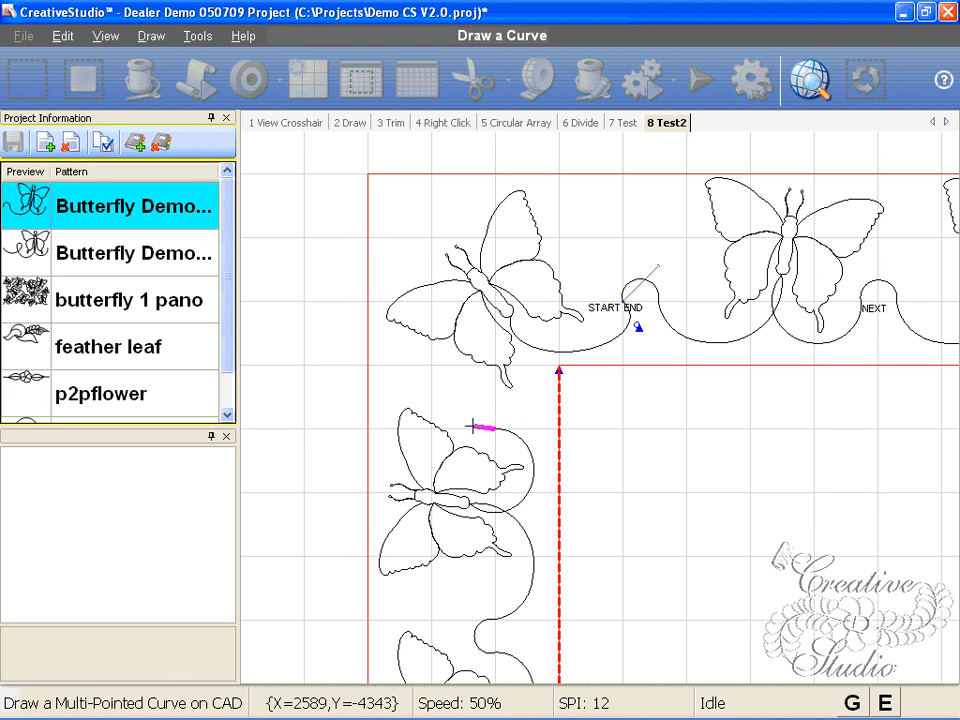
click(464, 417)
click(472, 391)
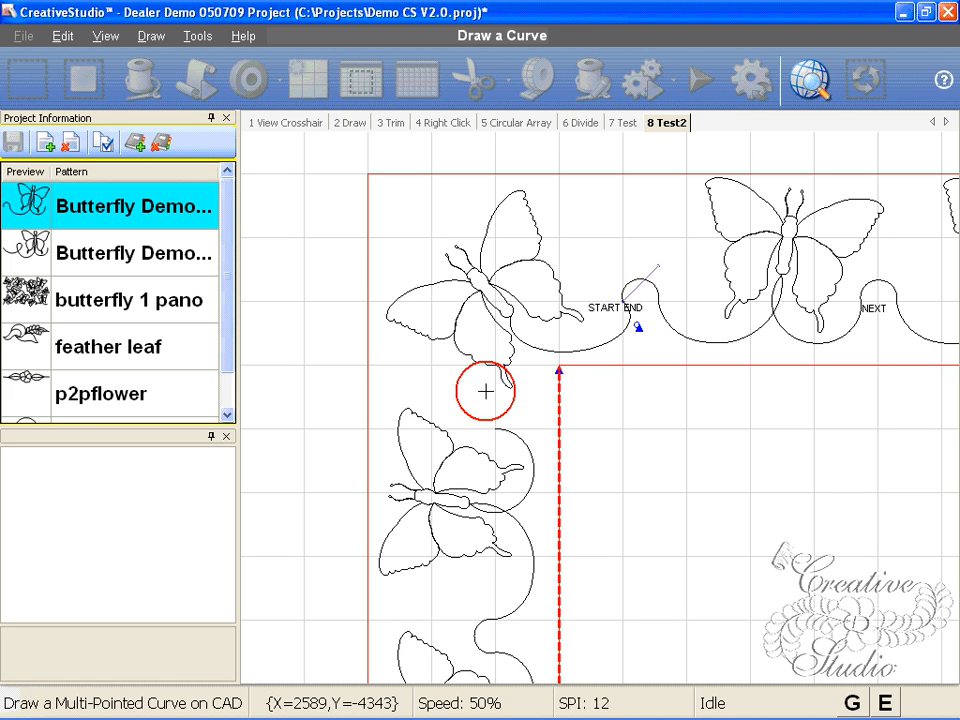
click(540, 406)
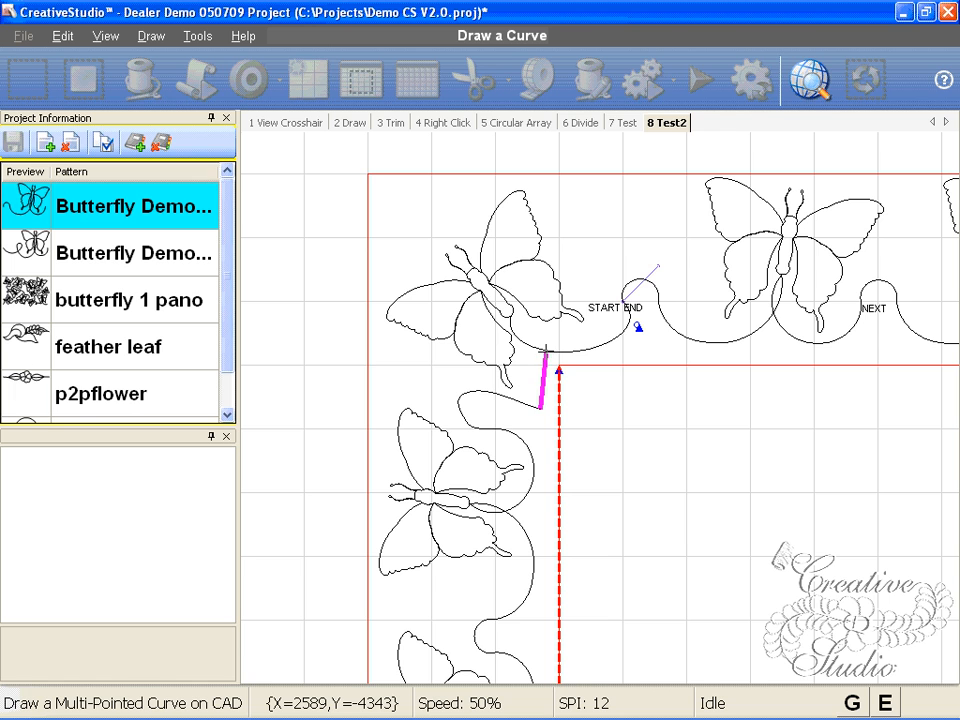
click(541, 332)
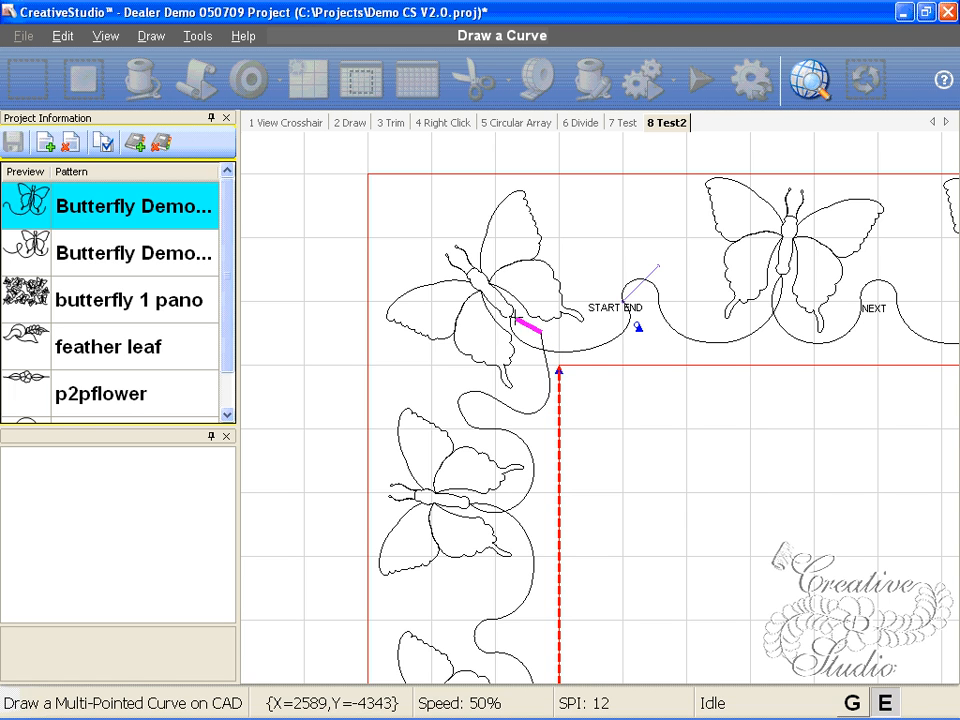
click(512, 316)
scroll(560, 368, down, 1)
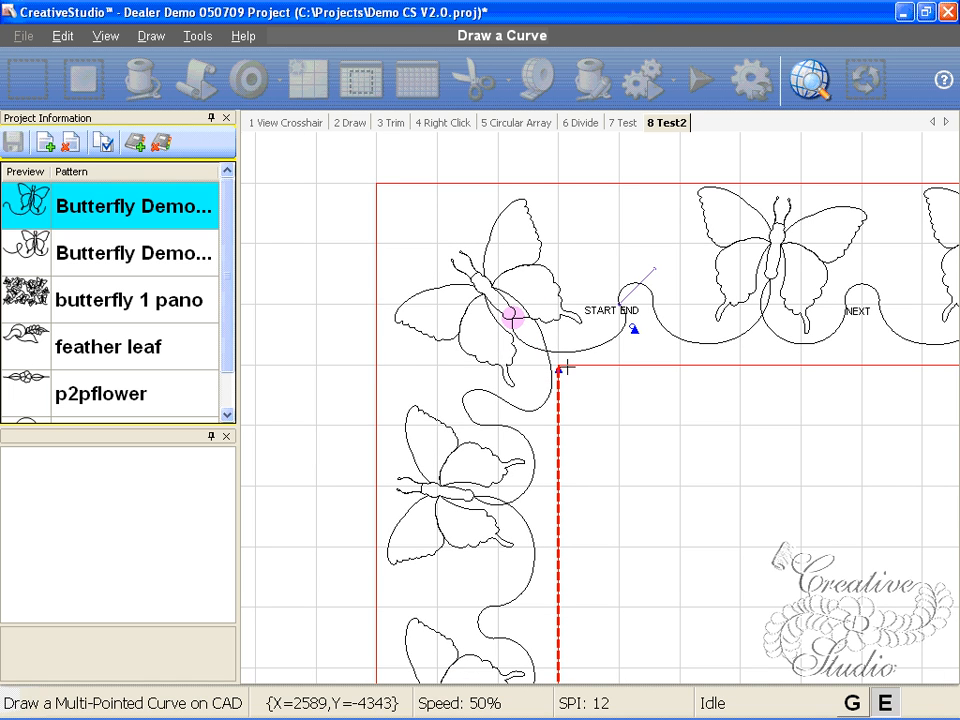
right_click(568, 368)
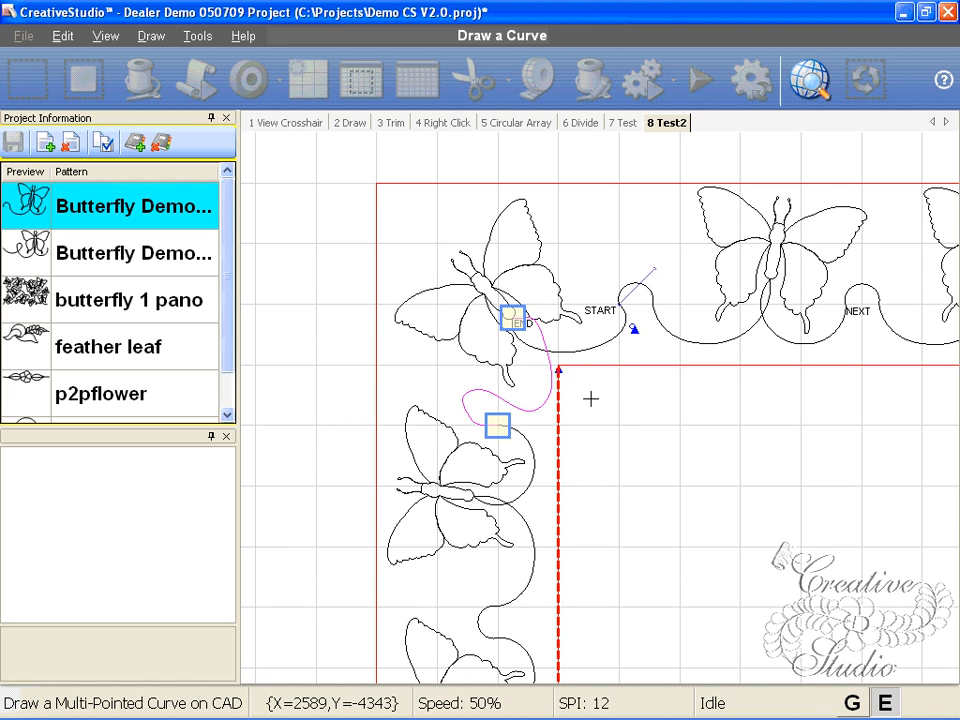
scroll(591, 399, down, 1)
right_click(589, 394)
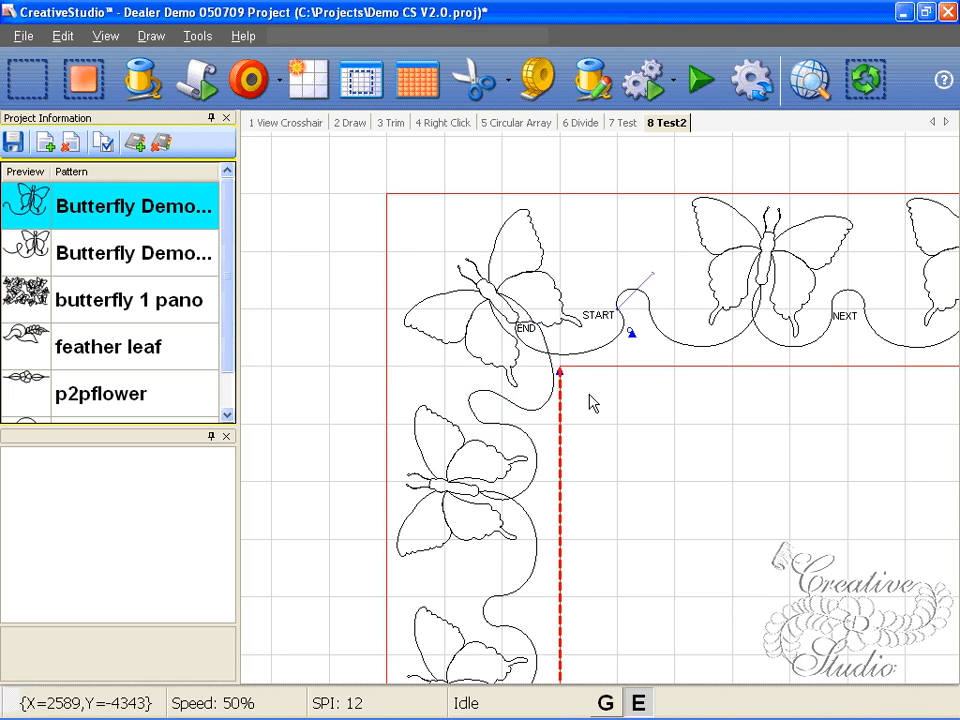
scroll(589, 395, down, 1)
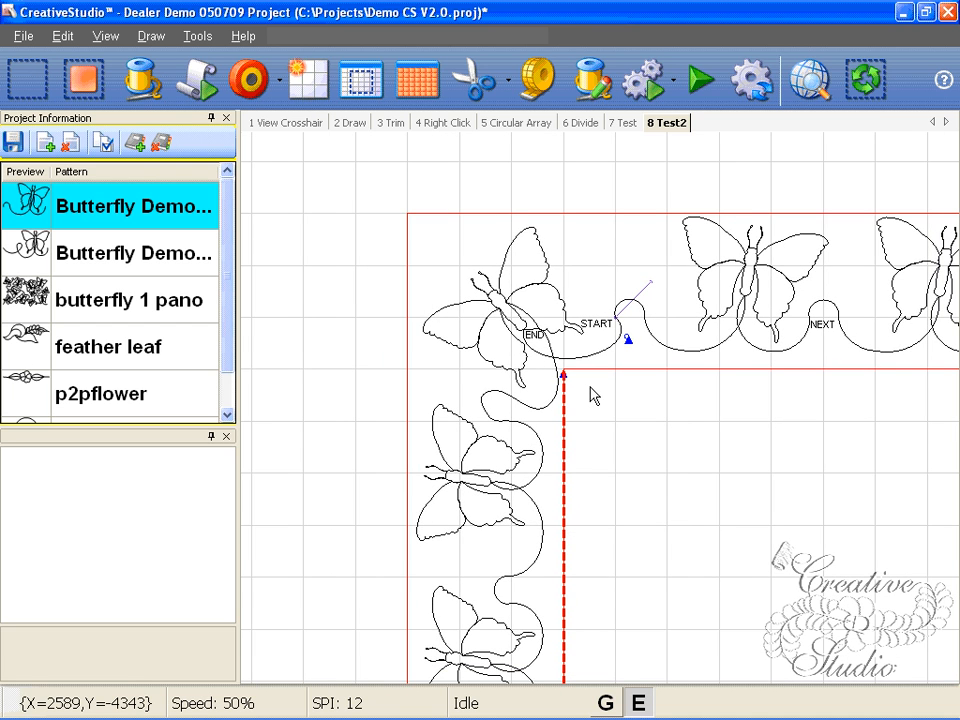
Step: Select the corner butterfly together with both connecting curves and move the group outside the boundary, beyond its outer corner
scroll(612, 407, down, 1)
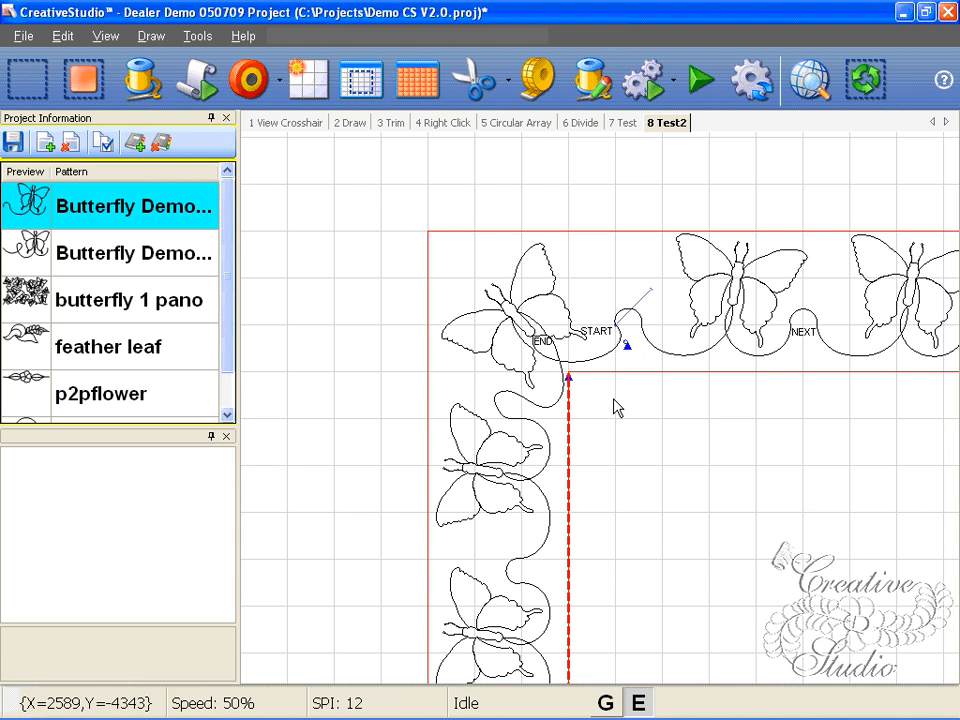
scroll(614, 400, down, 1)
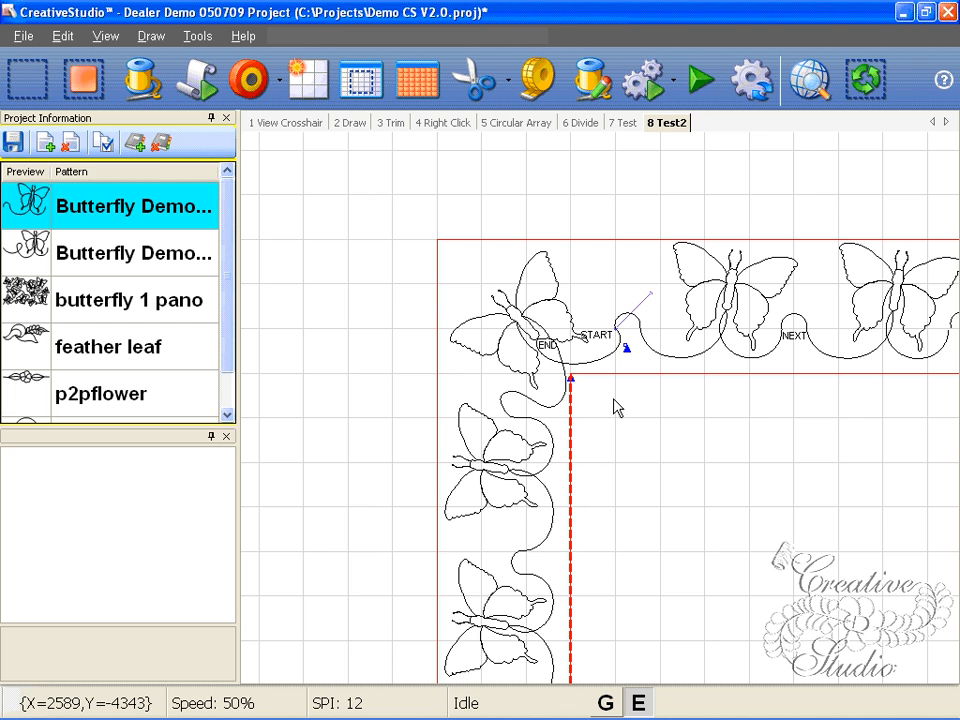
scroll(614, 405, down, 1)
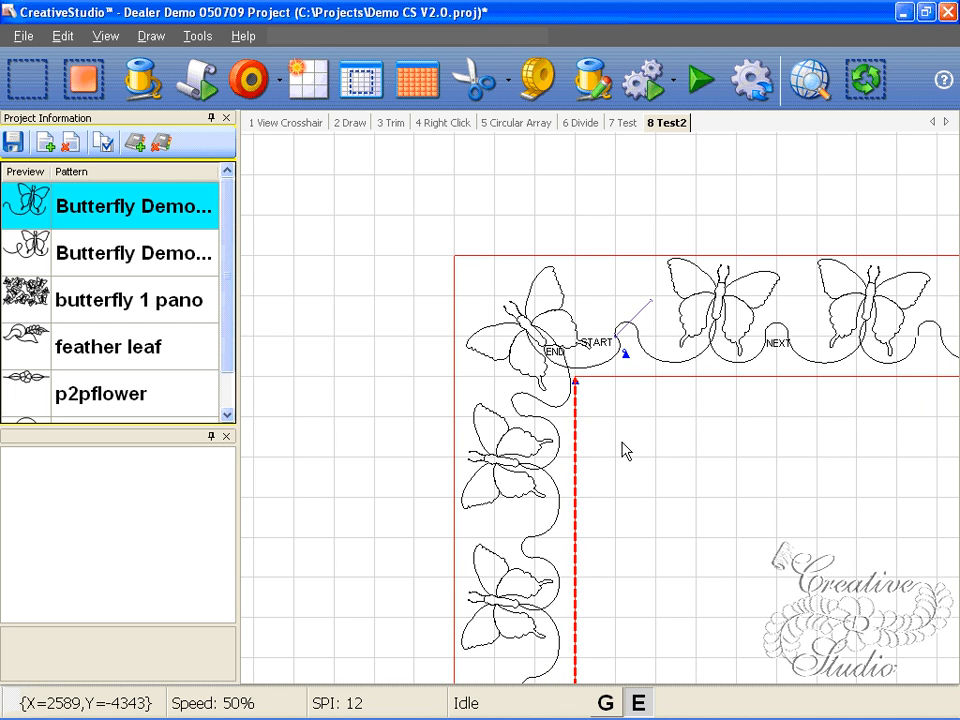
scroll(622, 450, down, 1)
drag(624, 454, 648, 481)
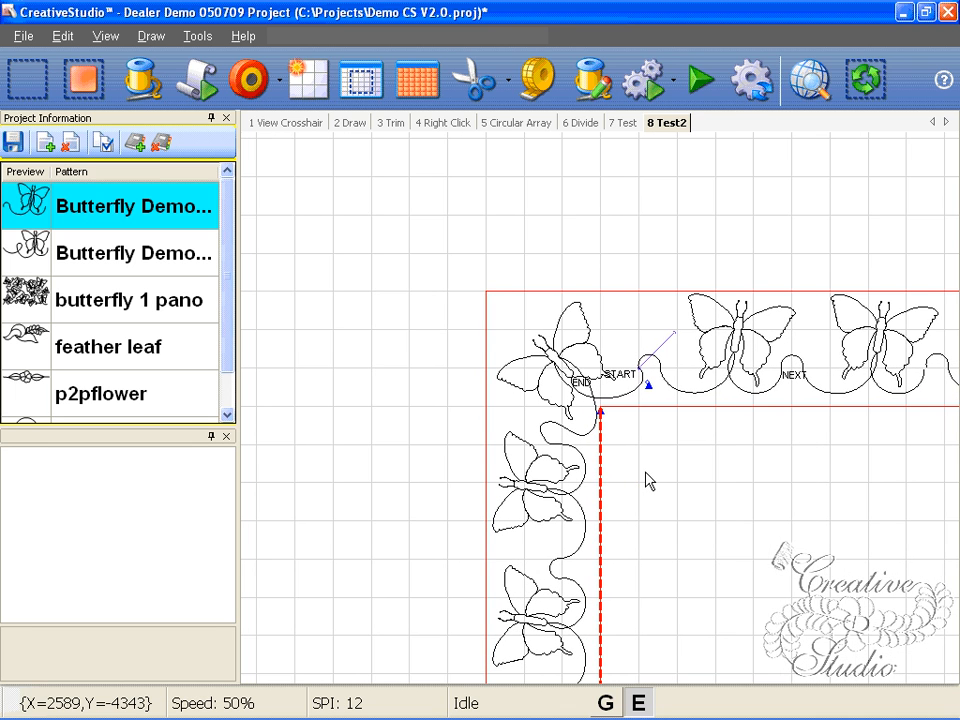
scroll(648, 481, up, 1)
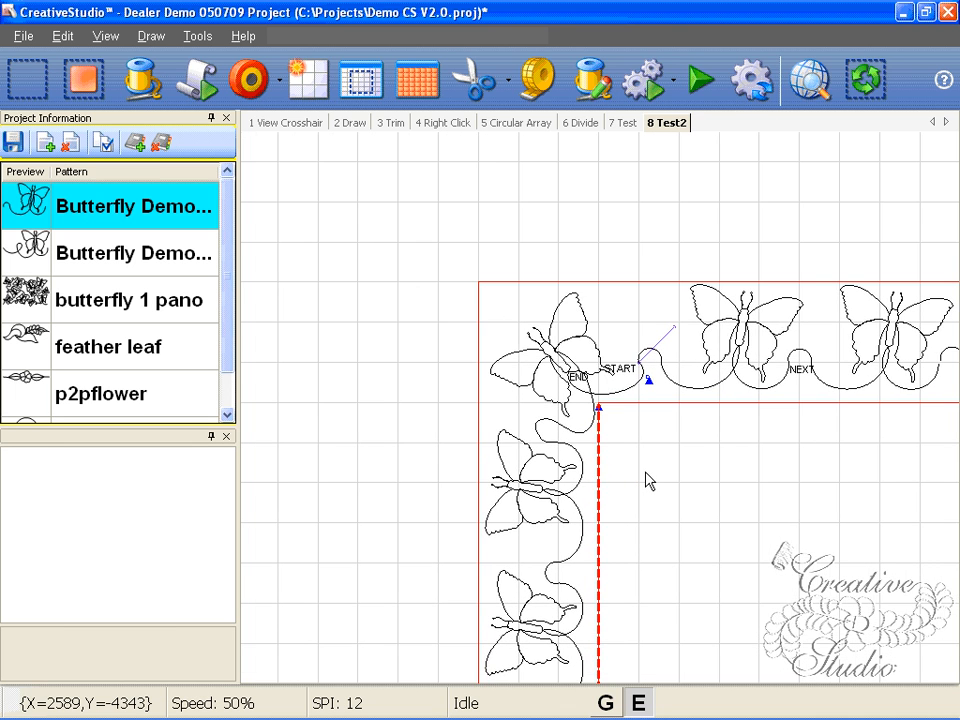
click(544, 428)
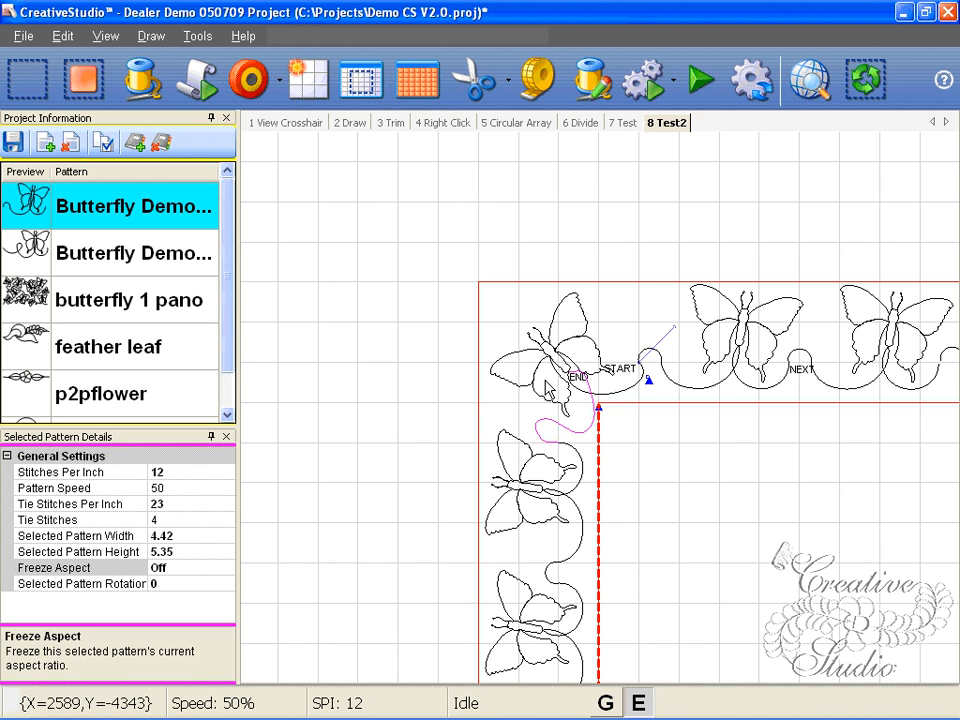
ctrl+click(549, 382)
ctrl+click(625, 391)
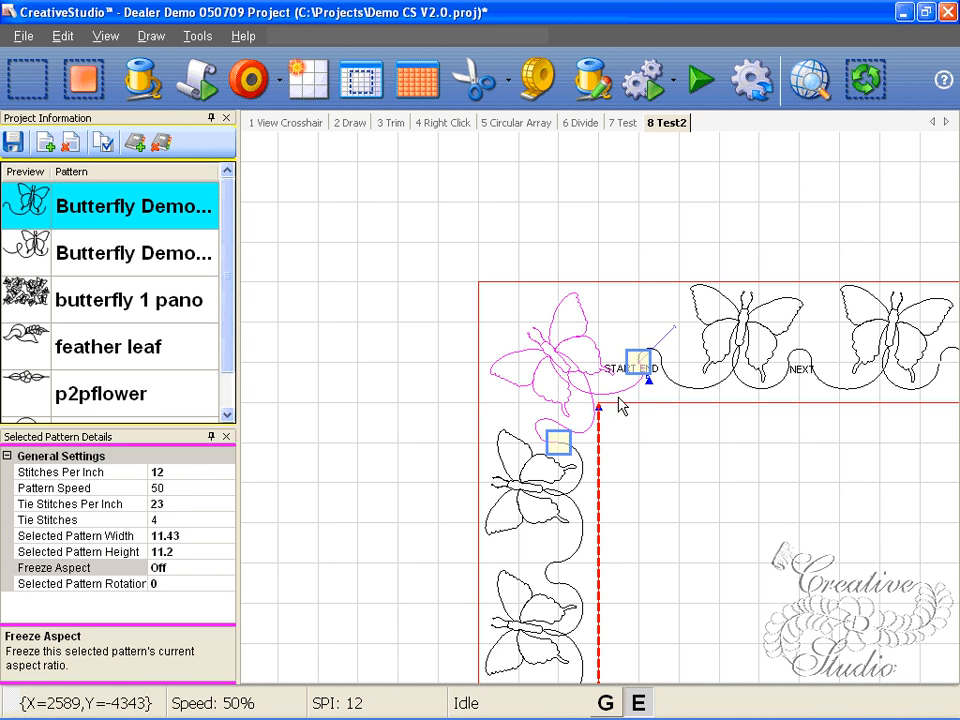
scroll(622, 410, down, 1)
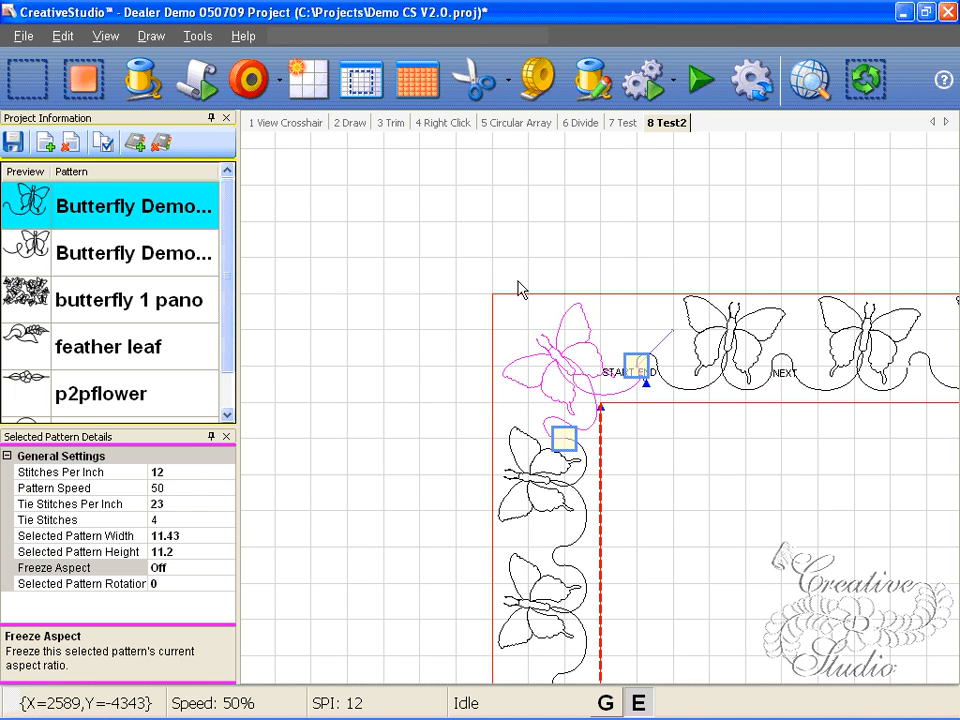
click(574, 371)
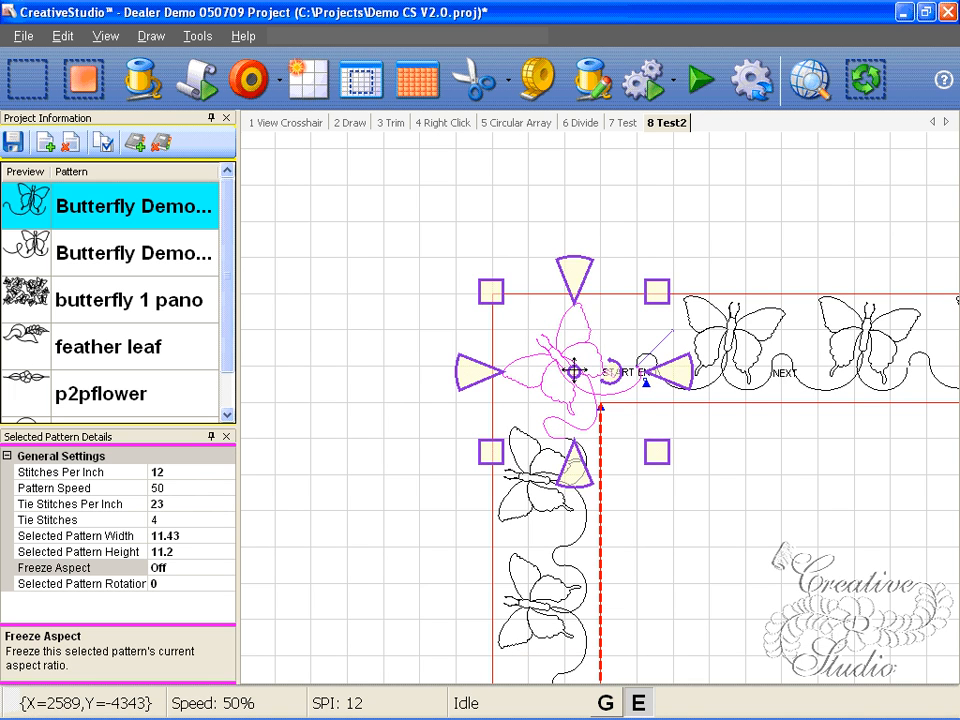
drag(574, 371, 456, 234)
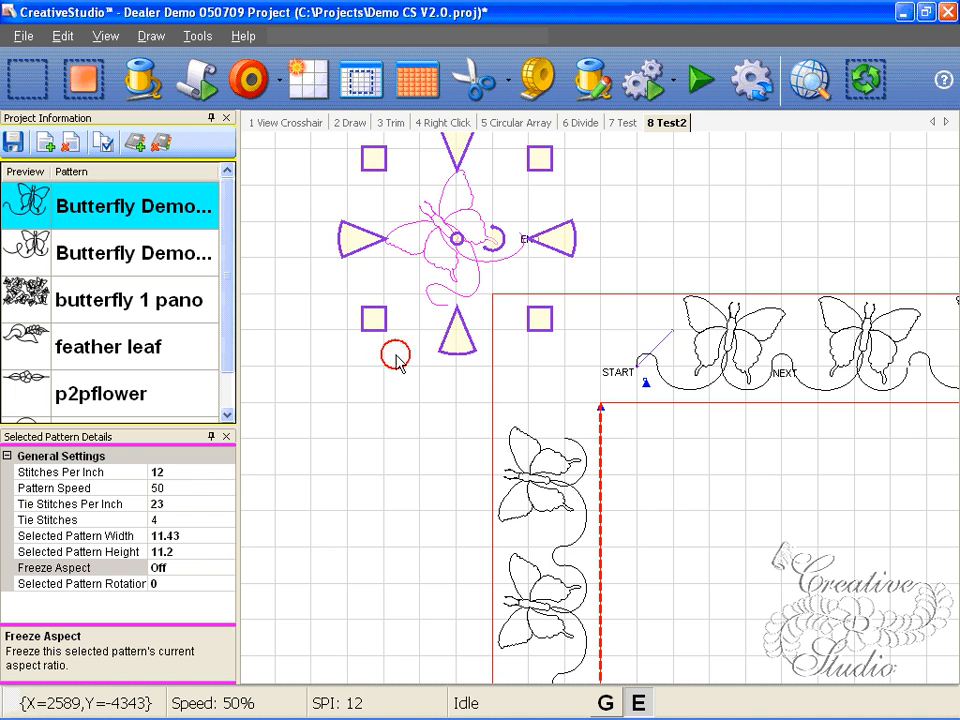
Step: Begin setting the sewing order for the detached corner group, making the loose end of the S-shaped connecting curve the first point
scroll(399, 366, up, 2)
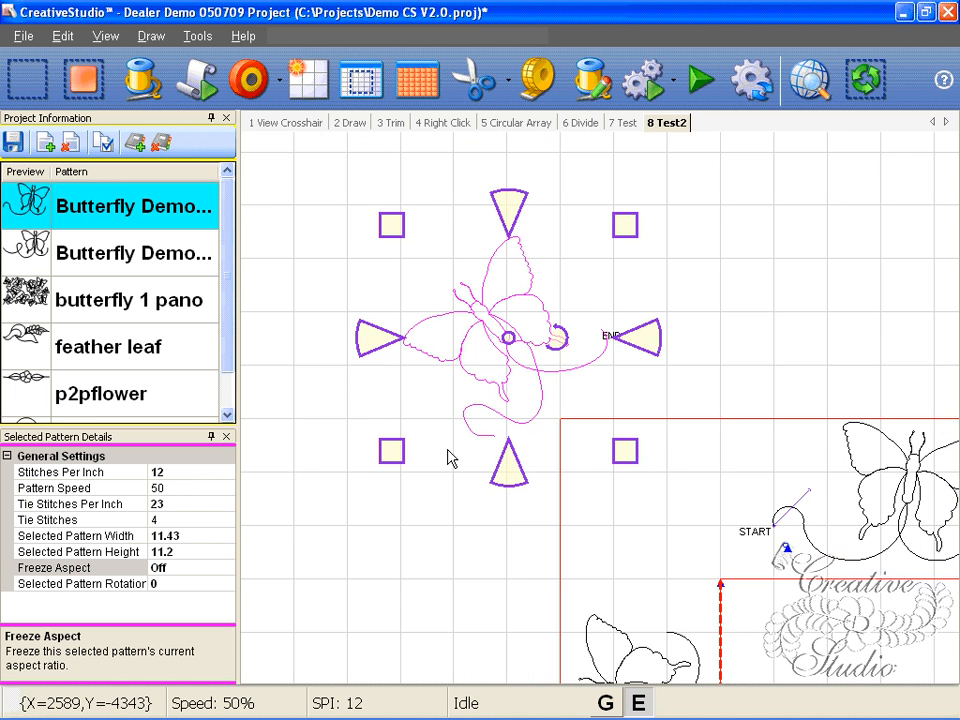
scroll(450, 458, up, 1)
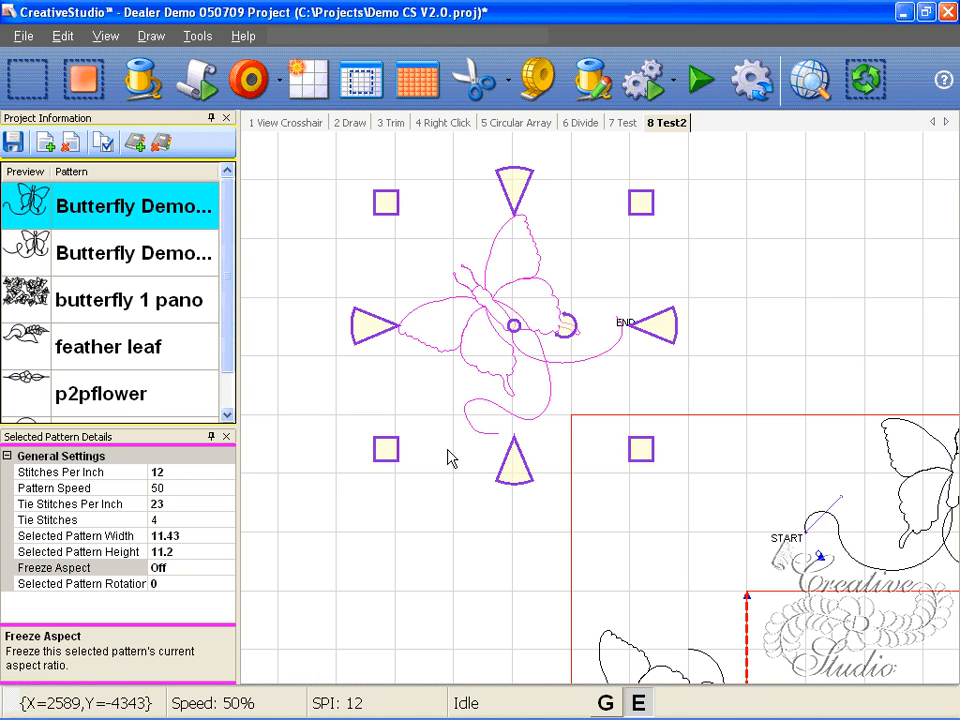
click(448, 458)
key(s)
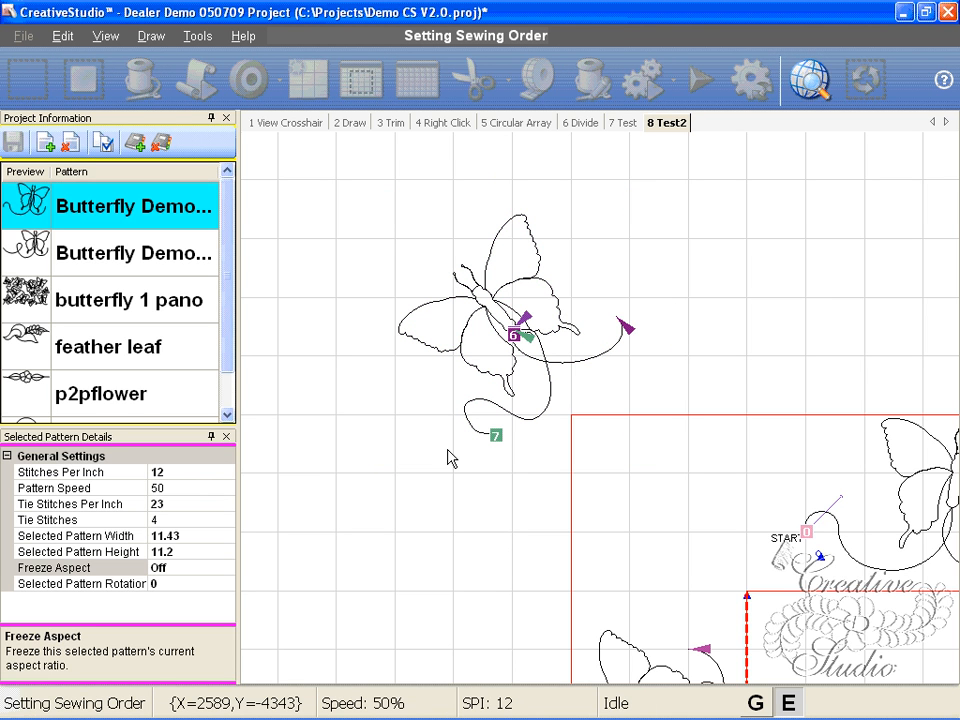
scroll(448, 458, up, 4)
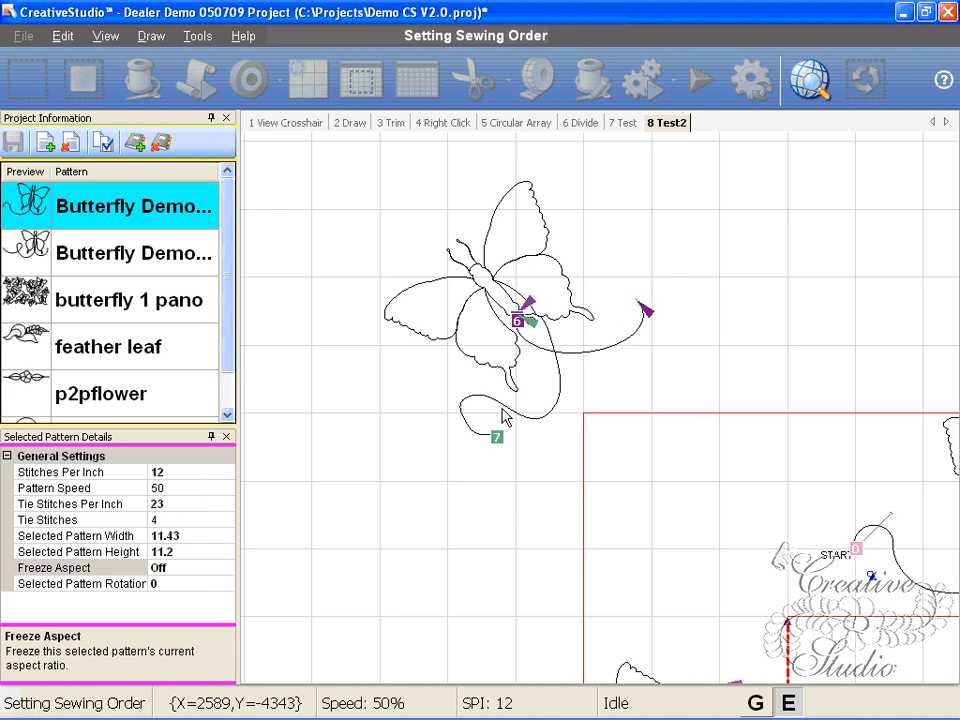
scroll(540, 400, up, 2)
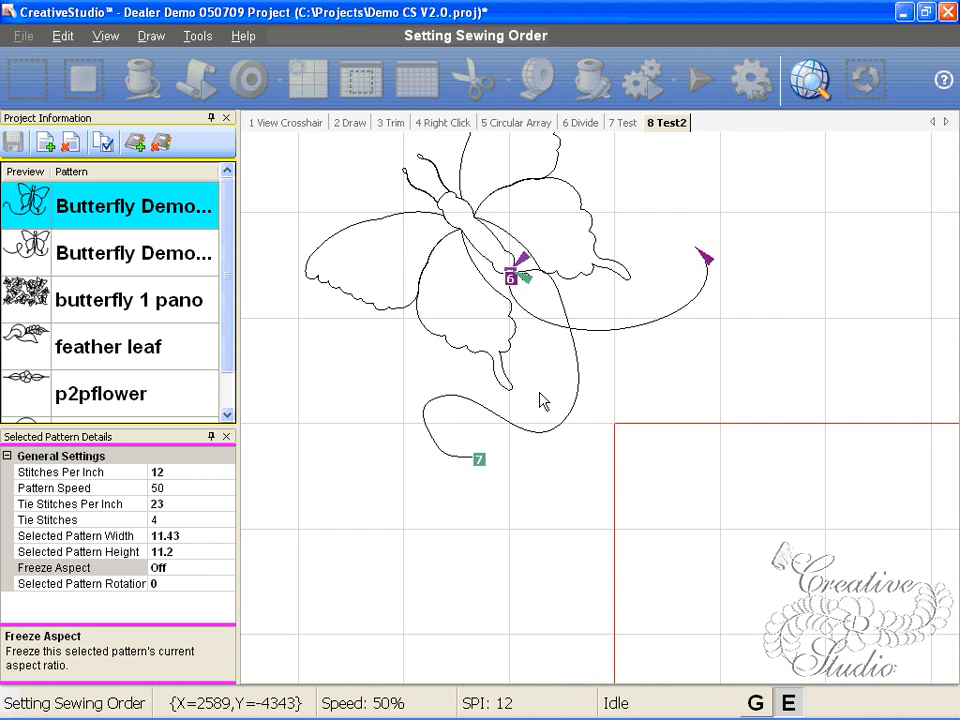
scroll(540, 400, up, 1)
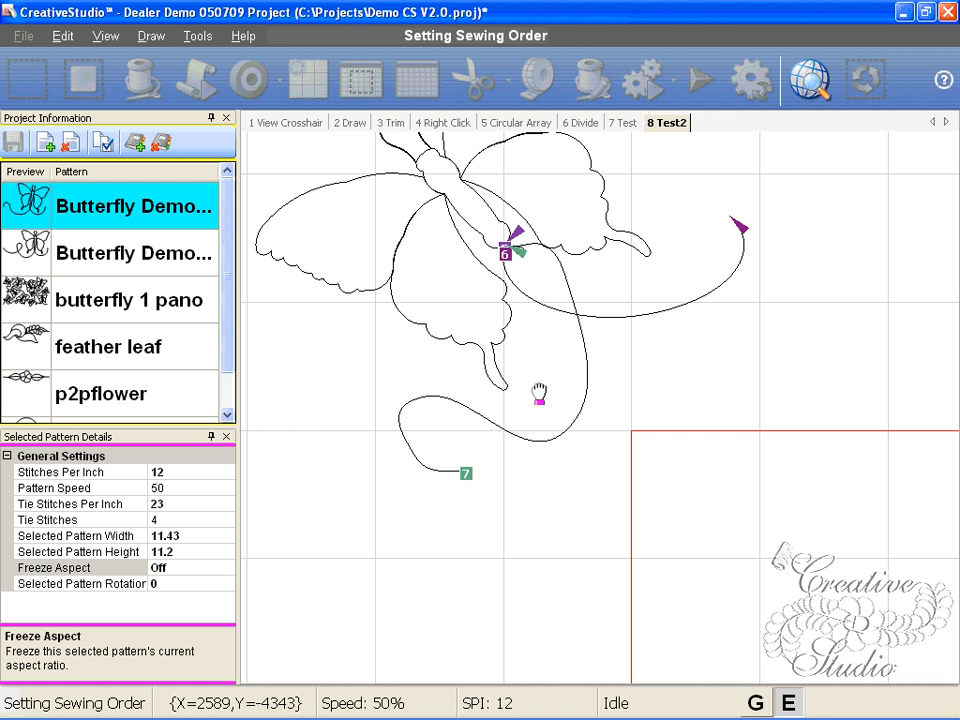
scroll(540, 393, up, 1)
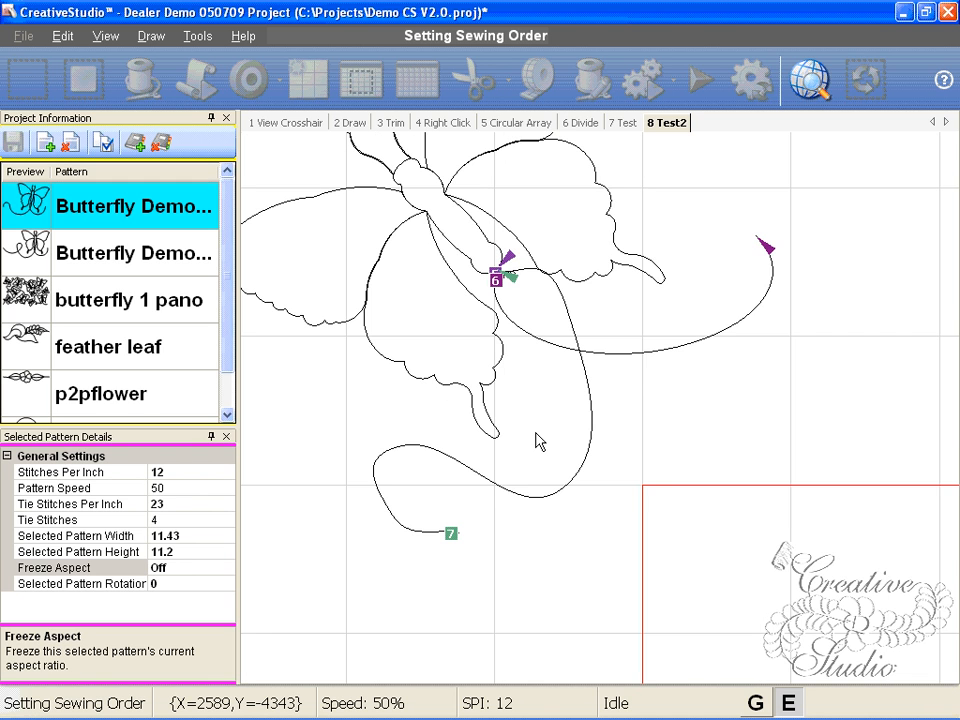
scroll(538, 437, up, 1)
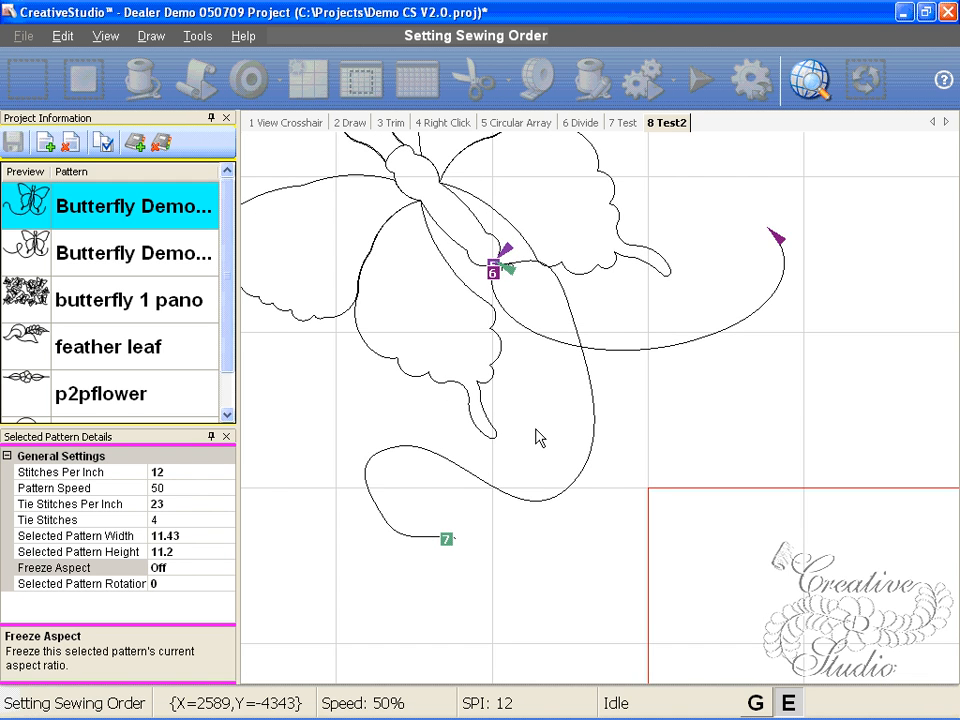
scroll(538, 437, up, 1)
scroll(500, 245, up, 1)
scroll(493, 253, up, 1)
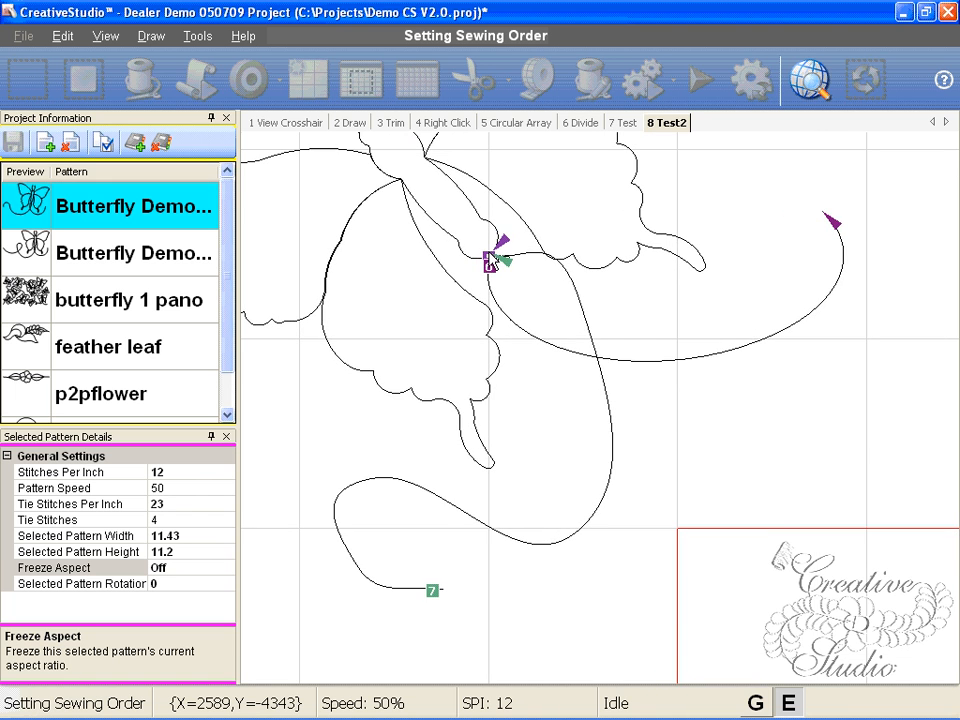
scroll(490, 269, up, 1)
drag(490, 270, 496, 372)
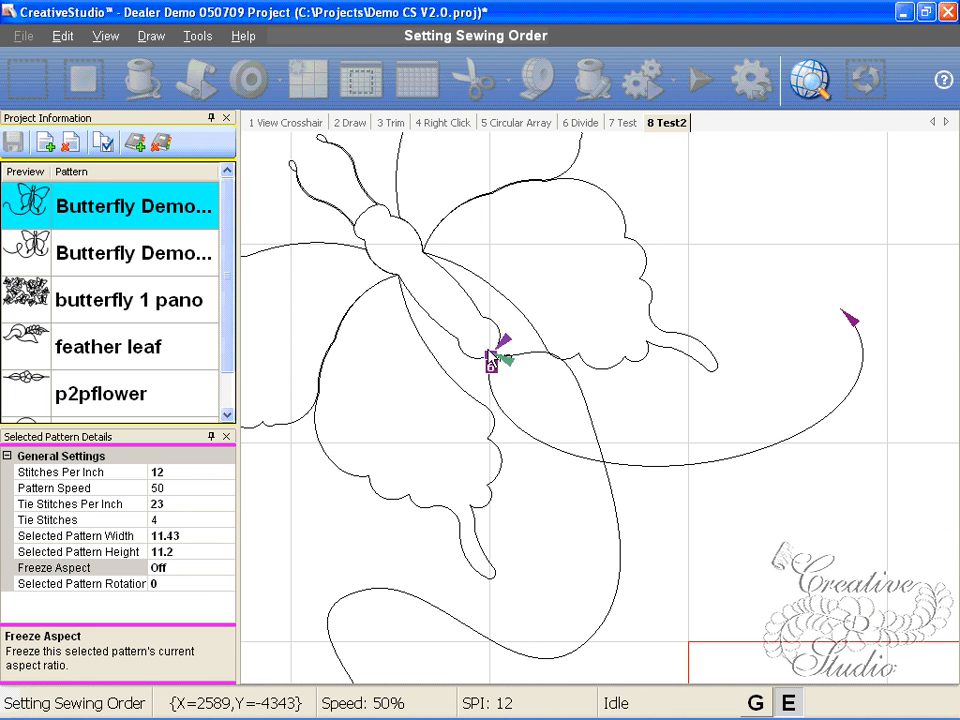
scroll(489, 370, up, 2)
scroll(495, 392, down, 4)
scroll(497, 440, down, 1)
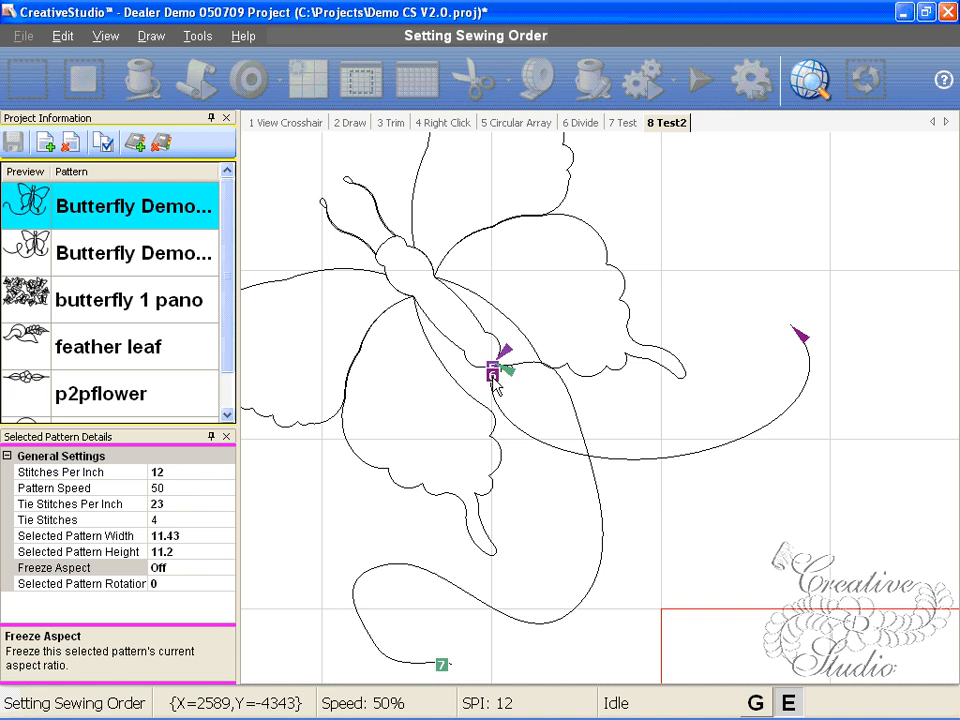
scroll(495, 500, down, 1)
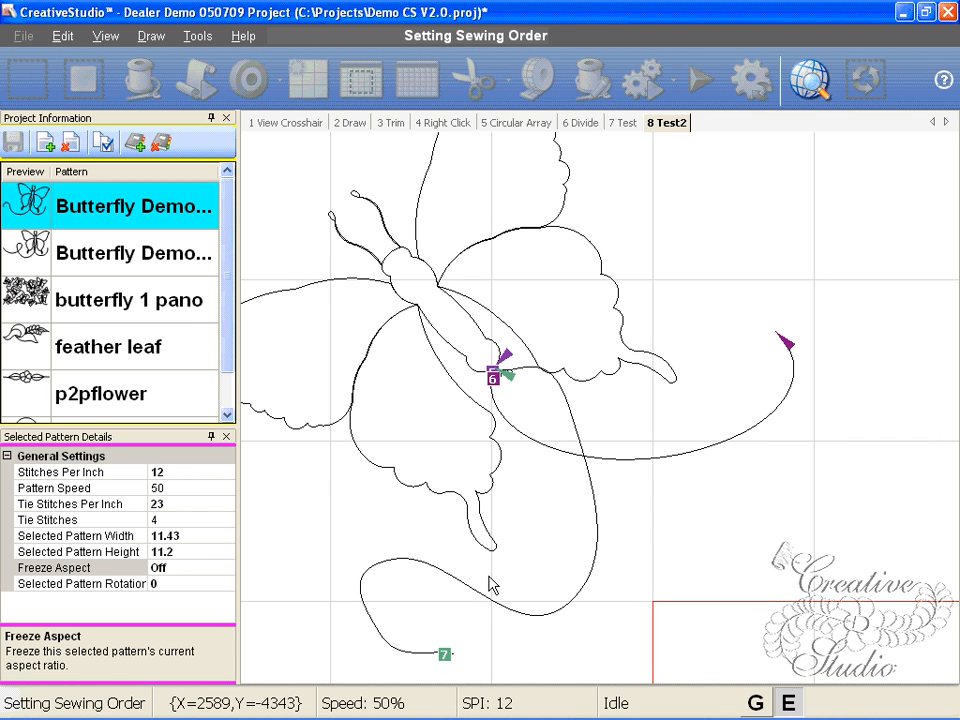
click(446, 659)
Step: Put the butterfly second and the remaining arc third in the sewing order, and finish the ordering
scroll(500, 372, up, 4)
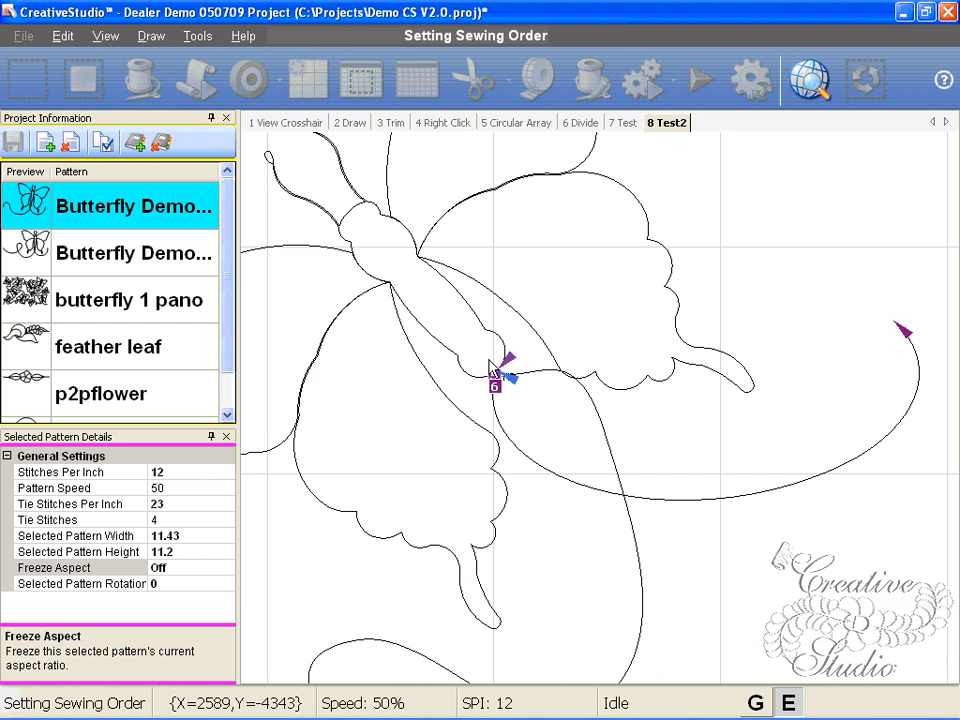
scroll(495, 373, up, 1)
click(497, 383)
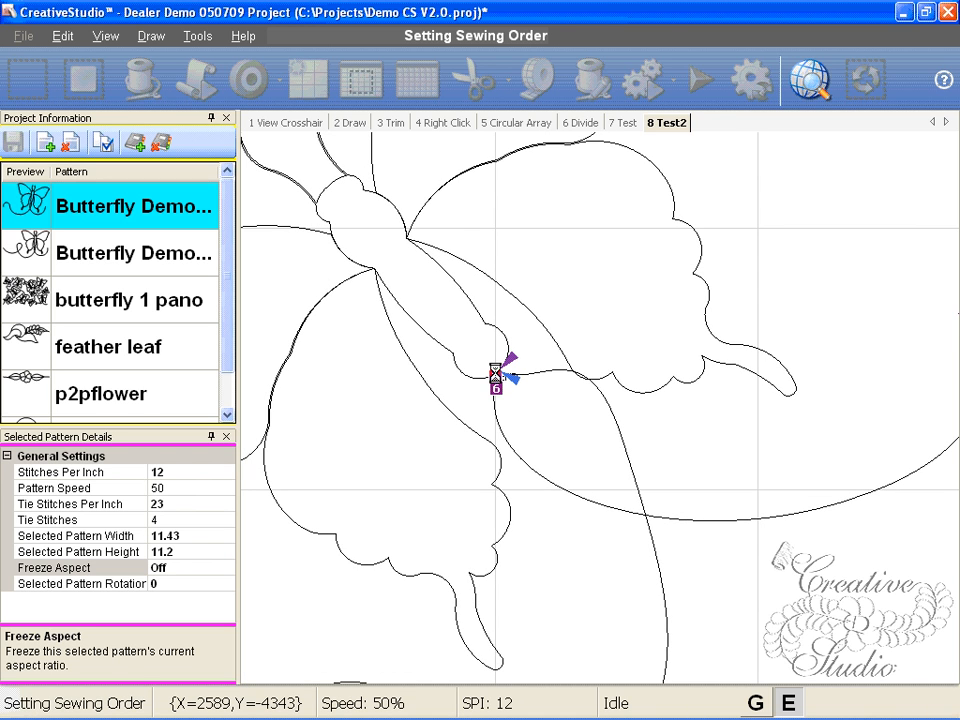
click(498, 395)
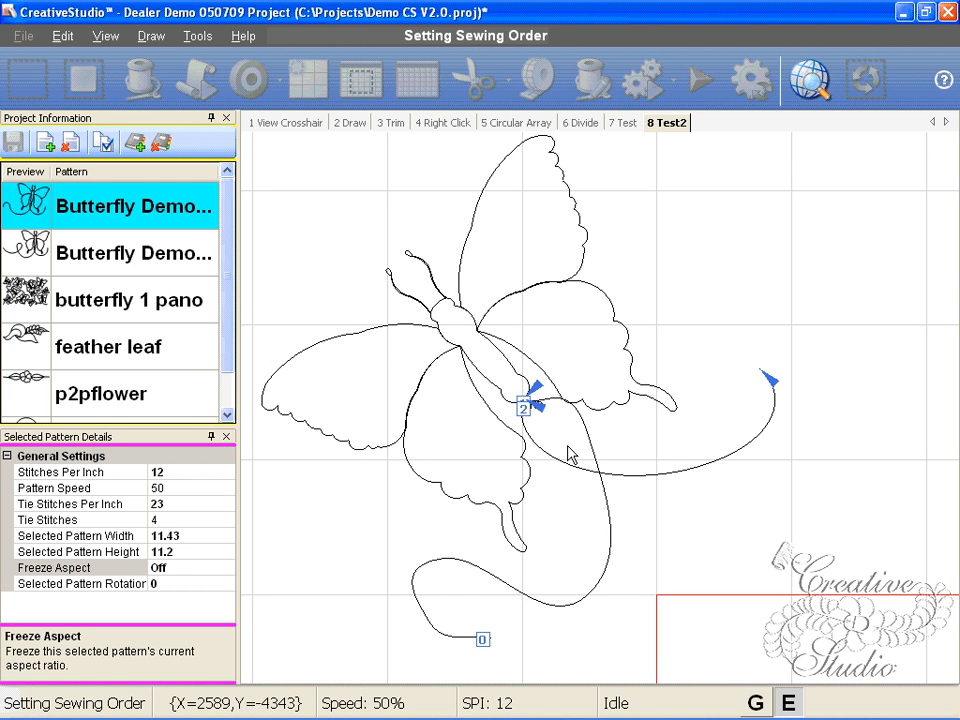
right_click(568, 447)
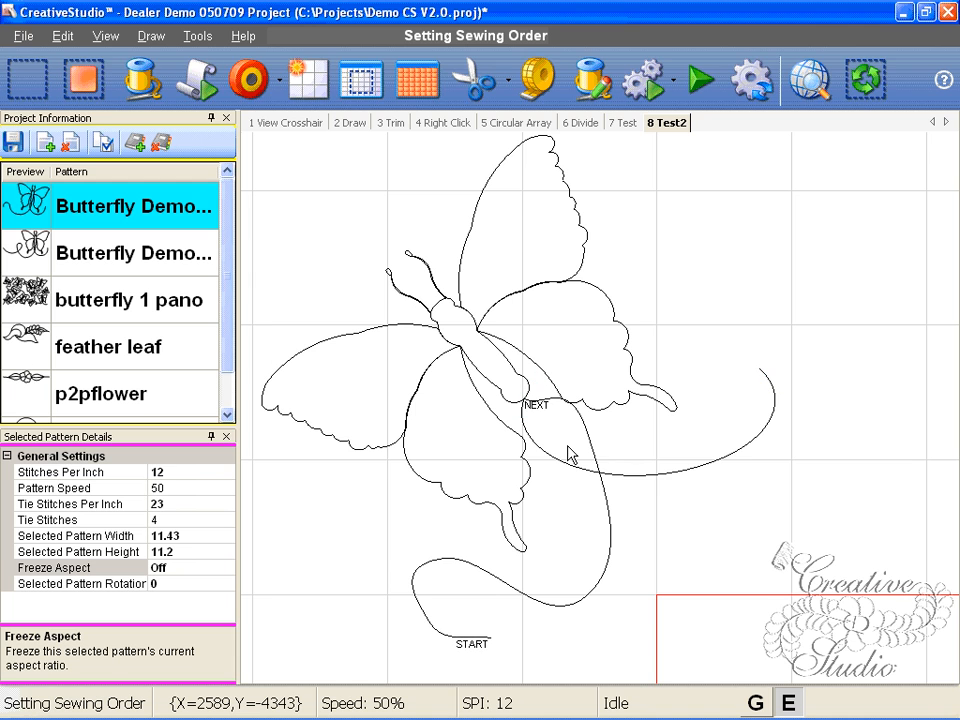
Step: Select the S-shaped curve, the butterfly and the arc together and export them as a CSQ pattern
click(425, 615)
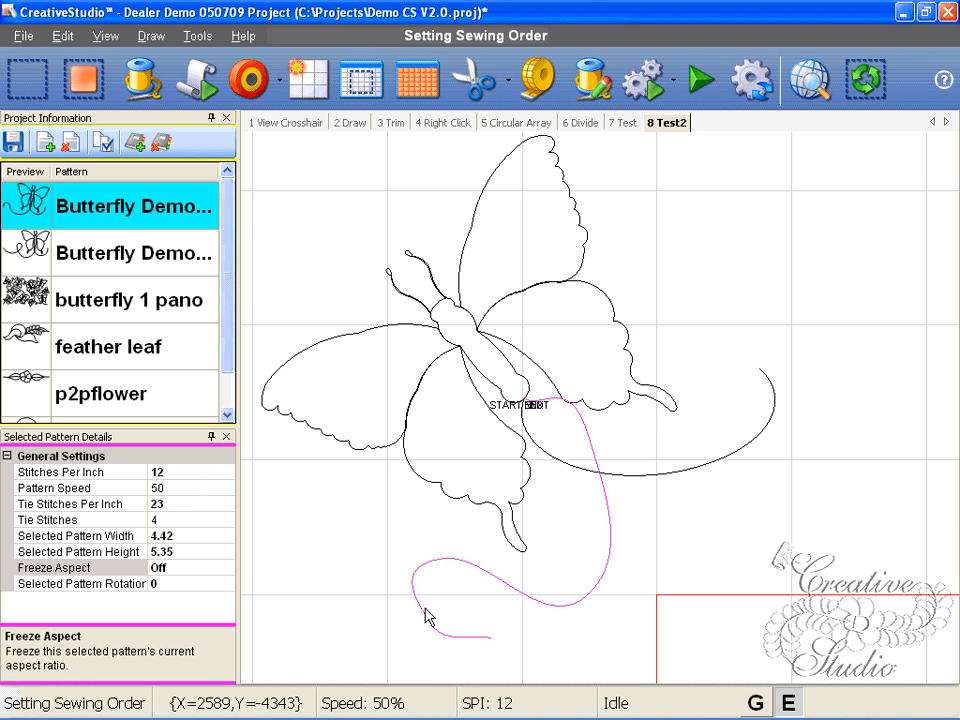
click(516, 294)
click(737, 455)
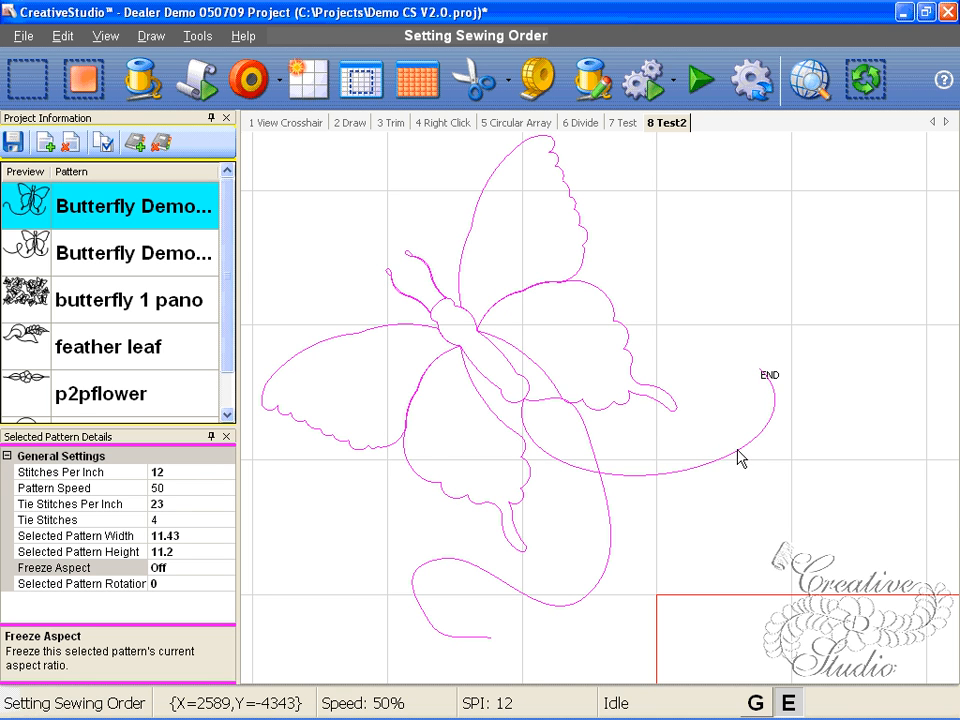
right_click(681, 475)
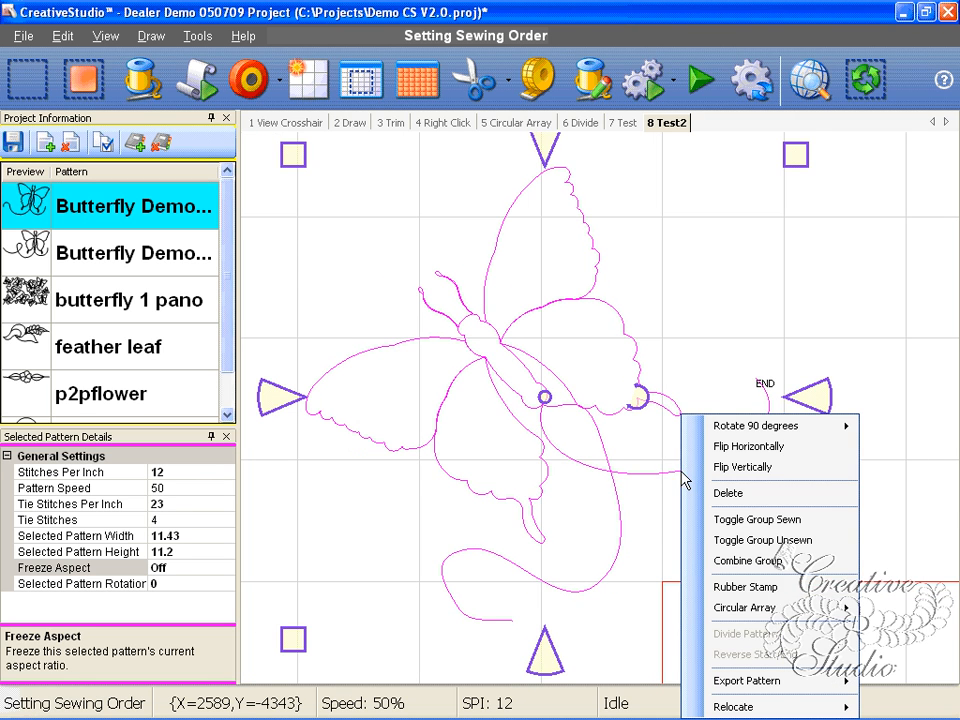
mouse_move(780, 690)
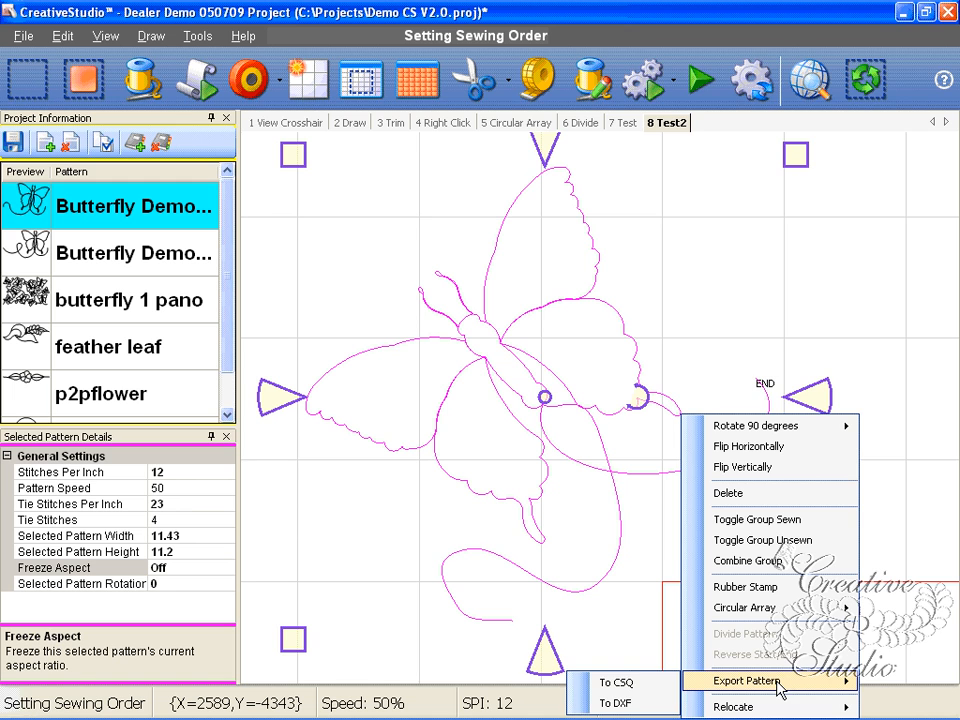
click(655, 681)
Step: Save the exported pattern in Patterns PrecisionStitch V8, basing its name on Butterfly Demo MQS 2.csq and adding "corner"
click(572, 121)
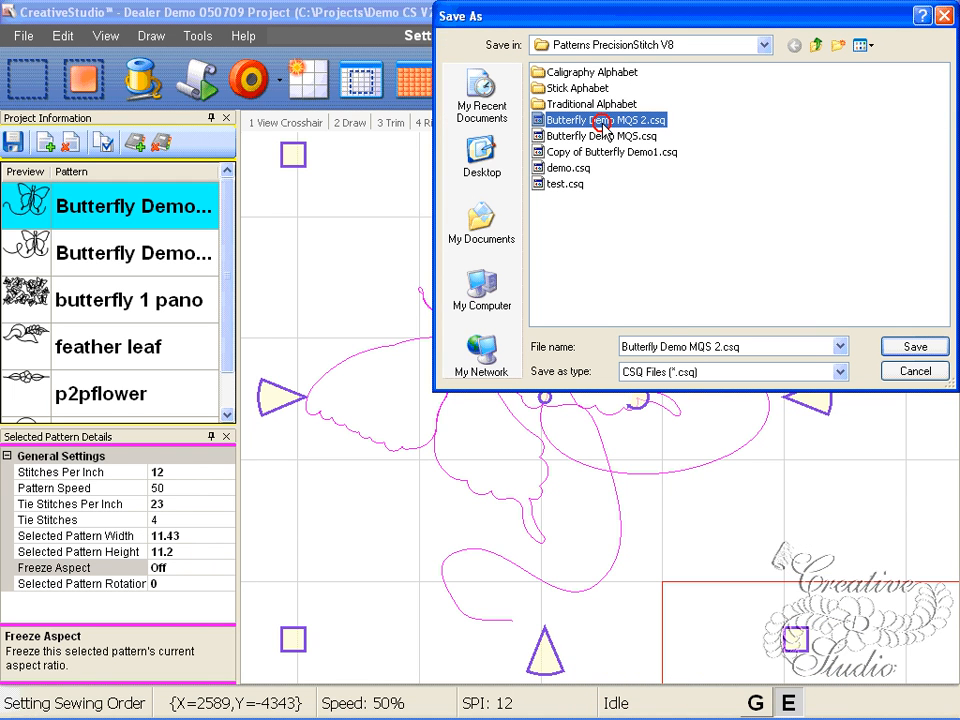
click(710, 350)
drag(714, 346, 719, 346)
click(720, 346)
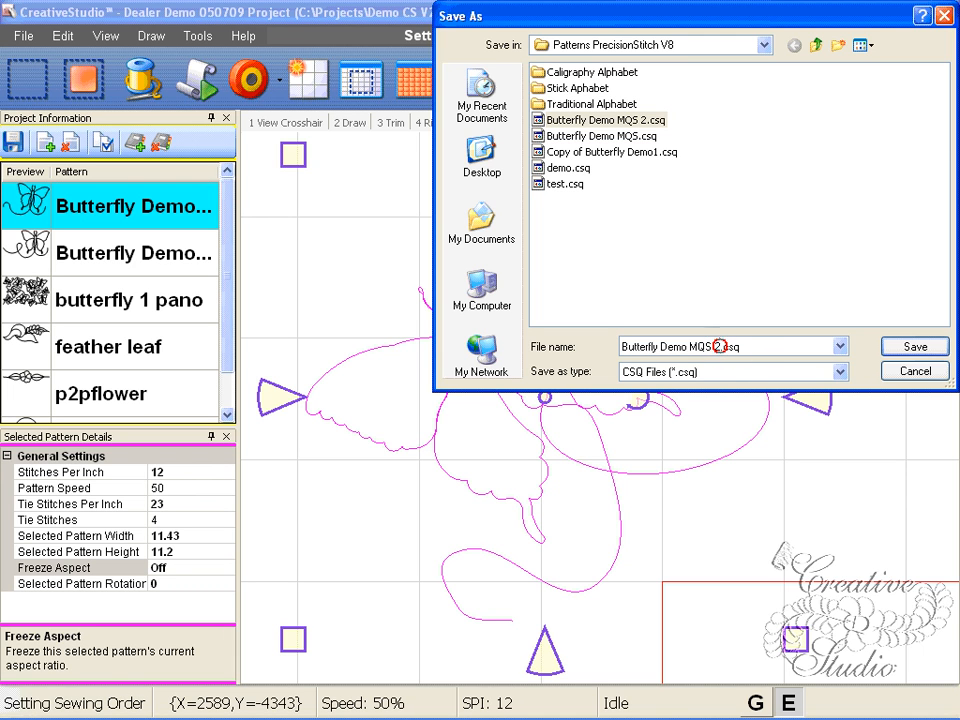
text(corner)
click(916, 346)
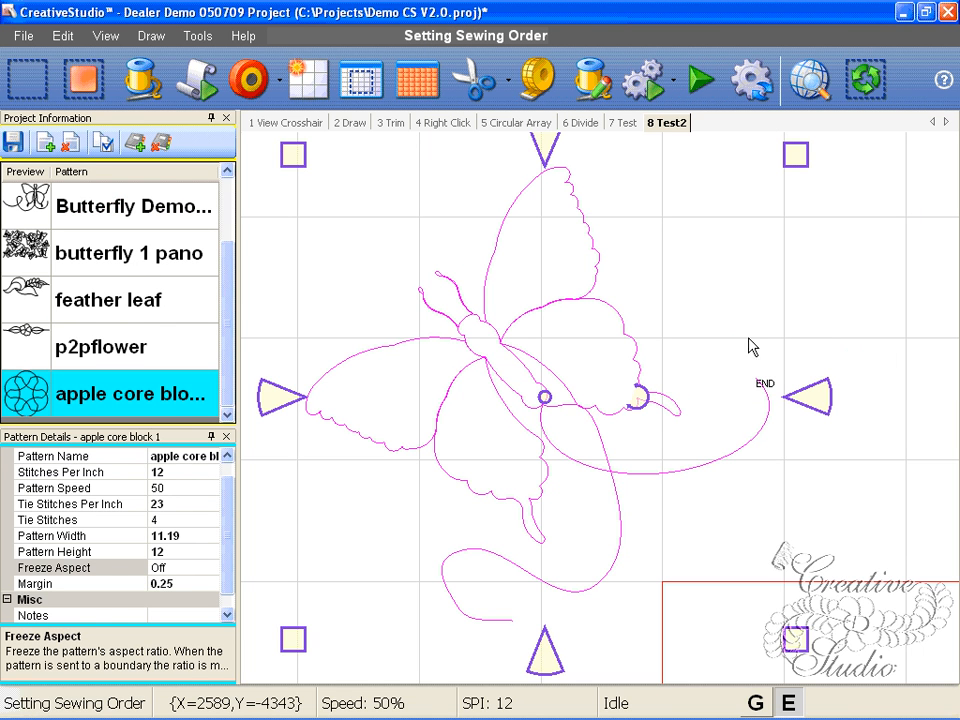
Step: Draw the outer border boundary as a rectangle about 24 grid squares wide and 9 tall, with its lower-left corner on the short diagonal line
click(223, 288)
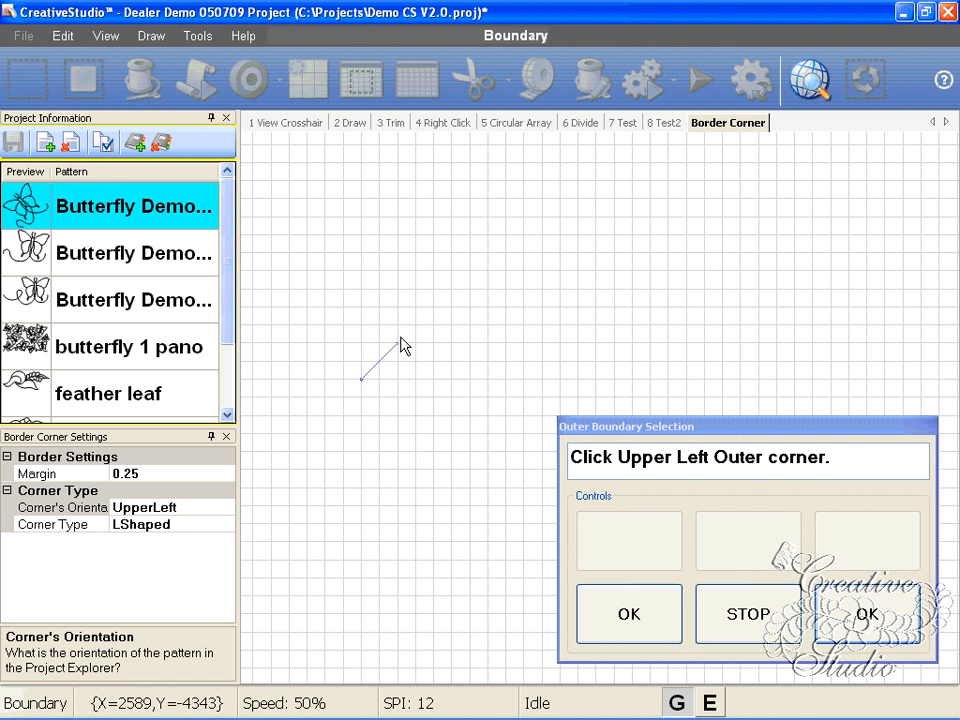
key(alt)
click(363, 218)
click(795, 216)
click(795, 381)
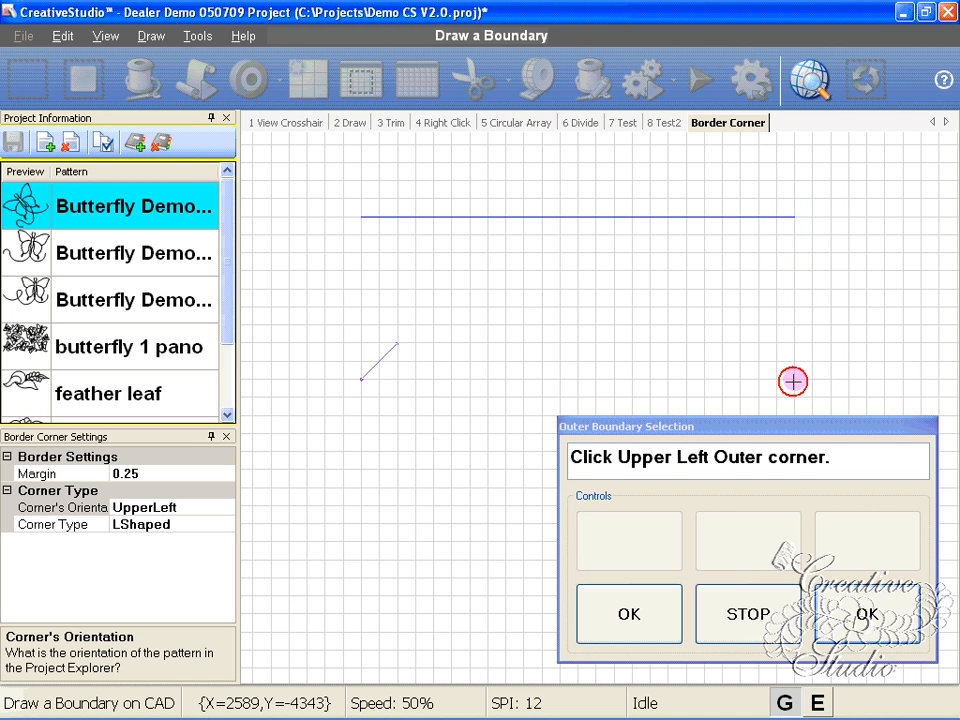
click(362, 378)
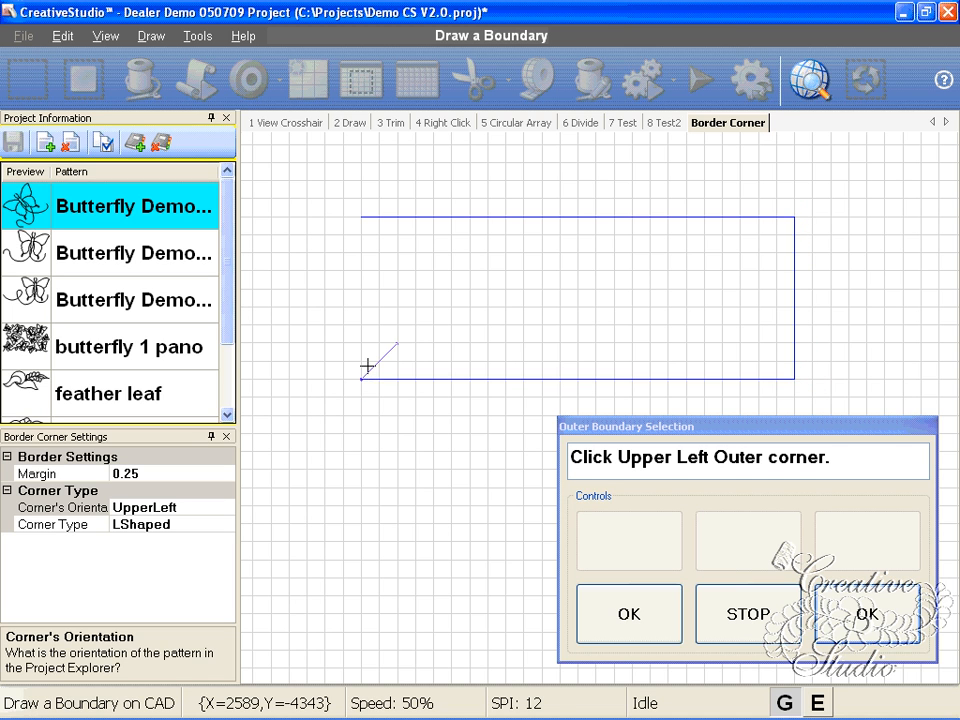
click(368, 353)
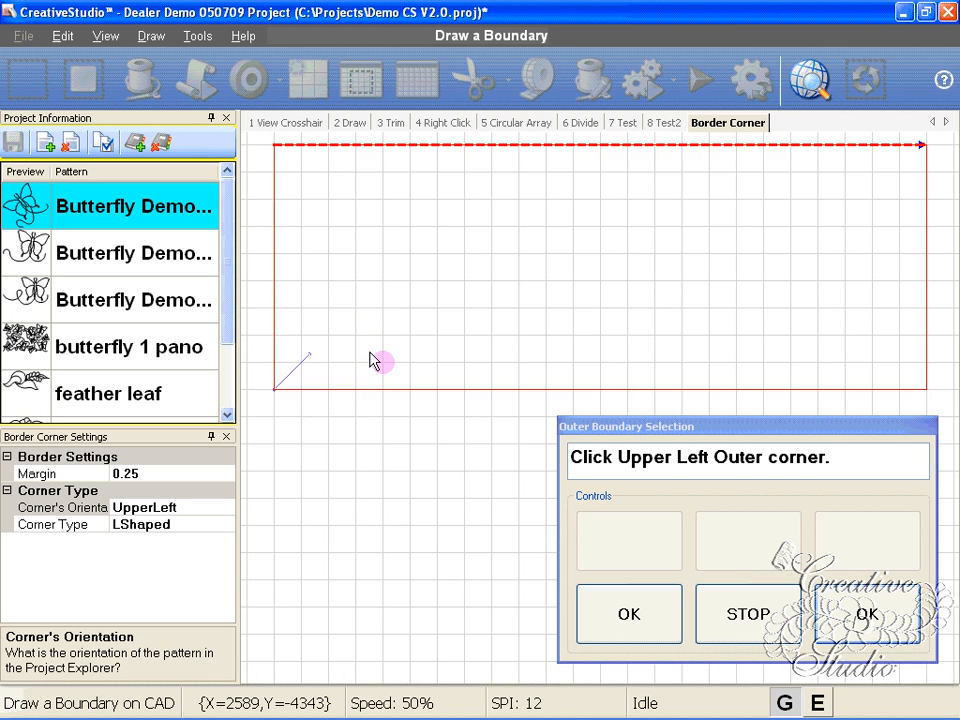
Step: Draw the inner border boundary two grid squares inside the outer one on three sides, sharing its bottom edge, and end the boundary selection
click(326, 198)
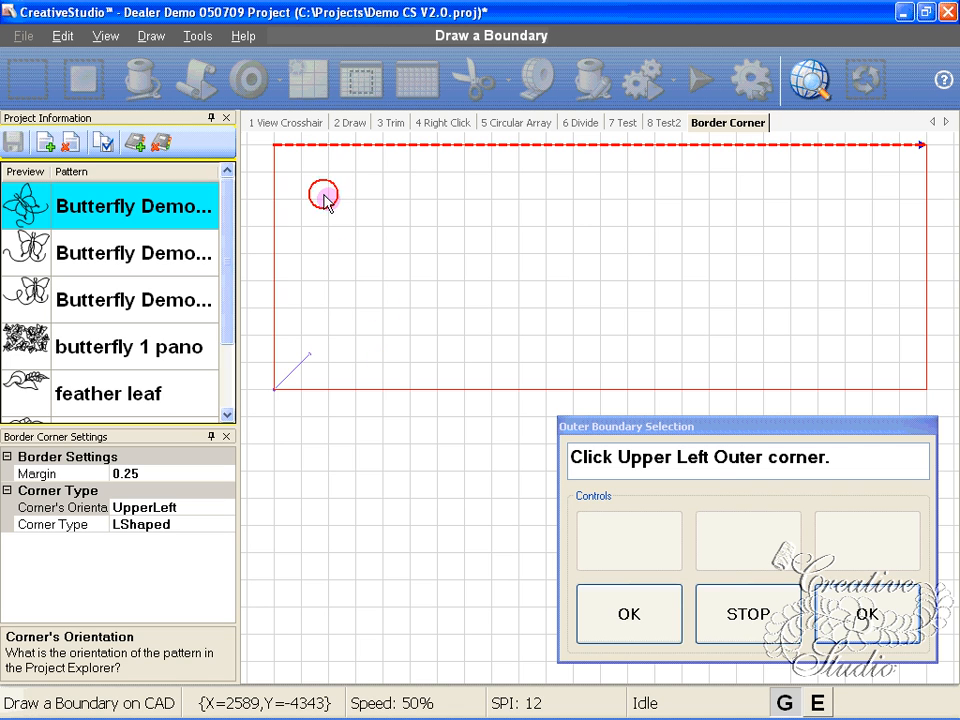
click(873, 199)
click(872, 389)
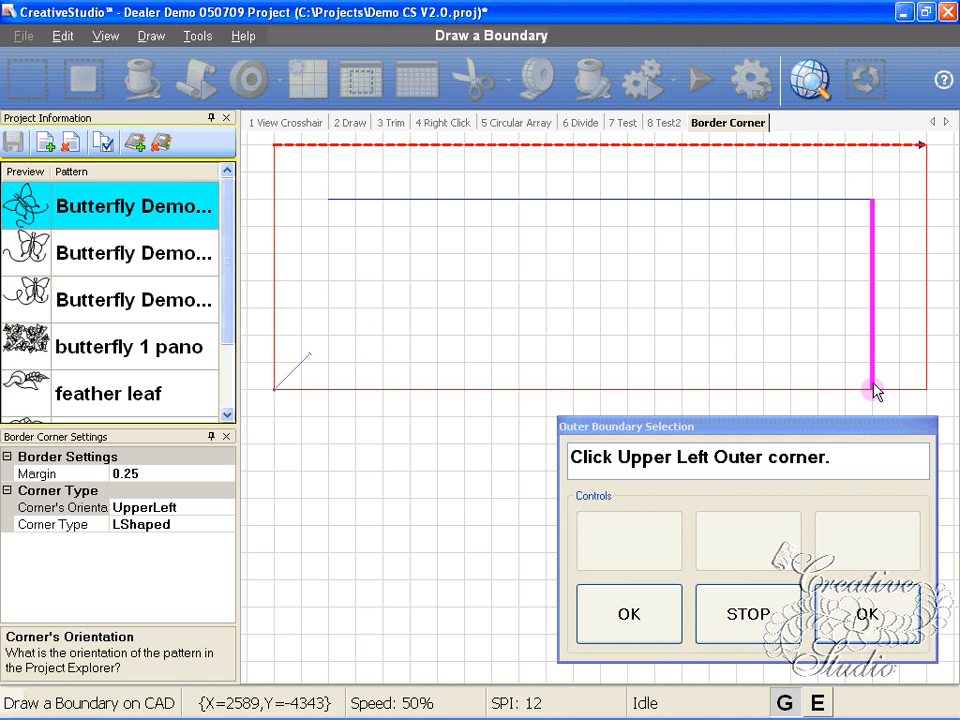
click(356, 388)
click(328, 389)
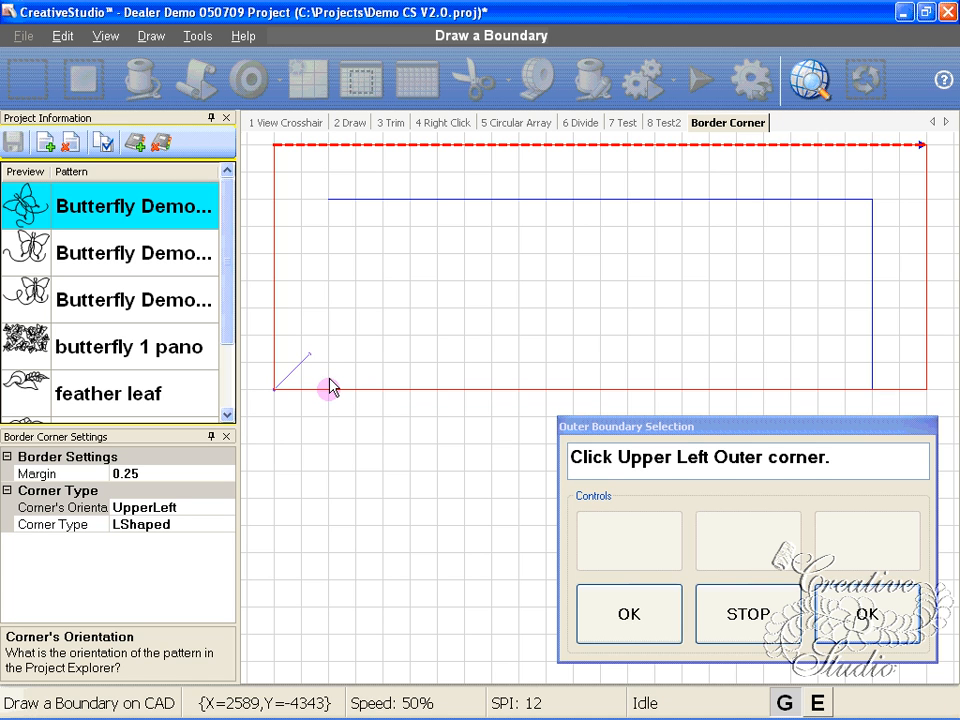
right_click(332, 353)
scroll(358, 350, down, 3)
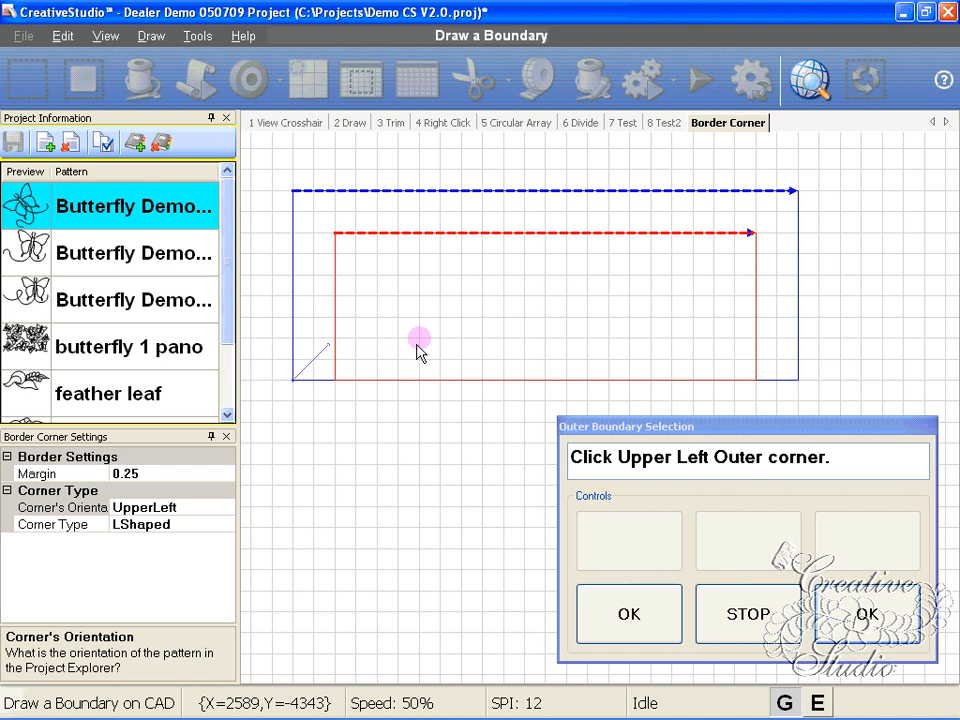
click(762, 612)
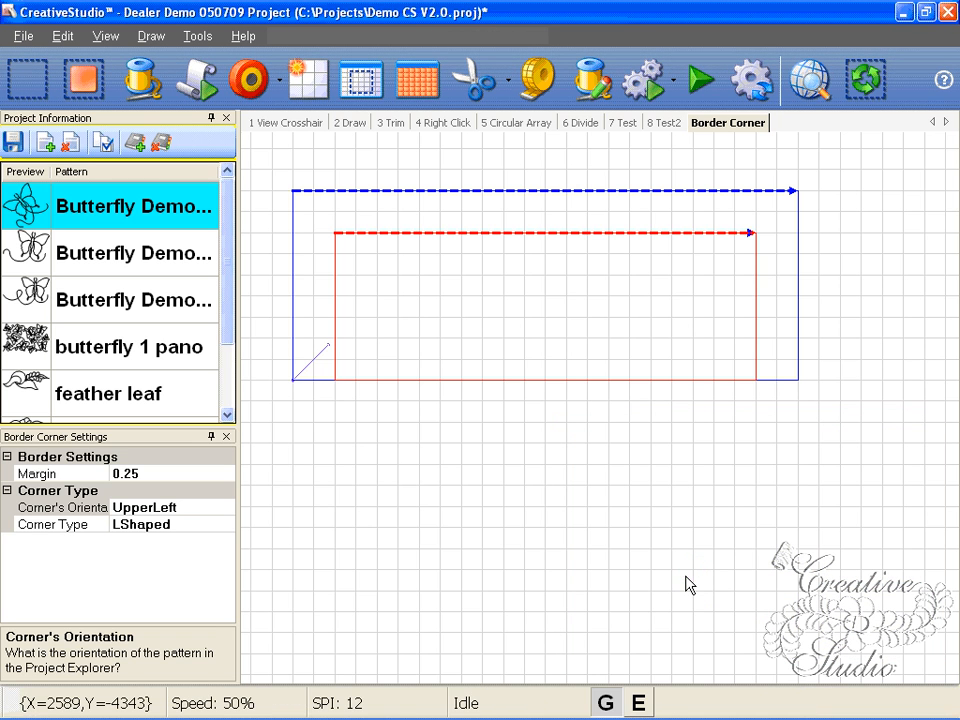
Step: Keep the UpperLeft orientation and LShaped corner type, and send the corner butterfly pattern to the border corners
click(205, 507)
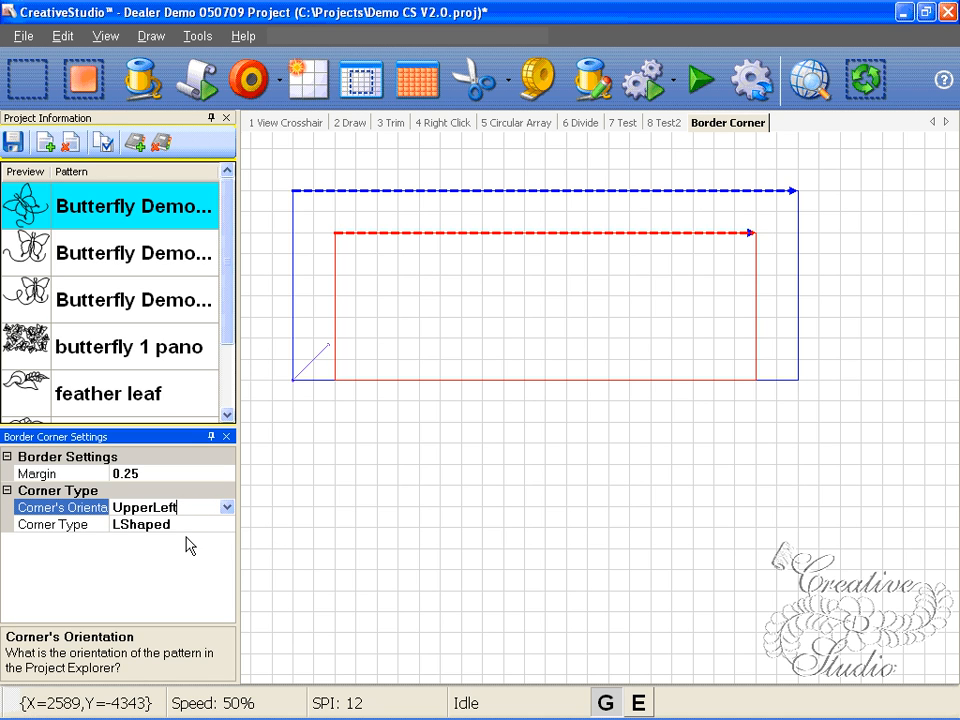
click(190, 520)
click(199, 507)
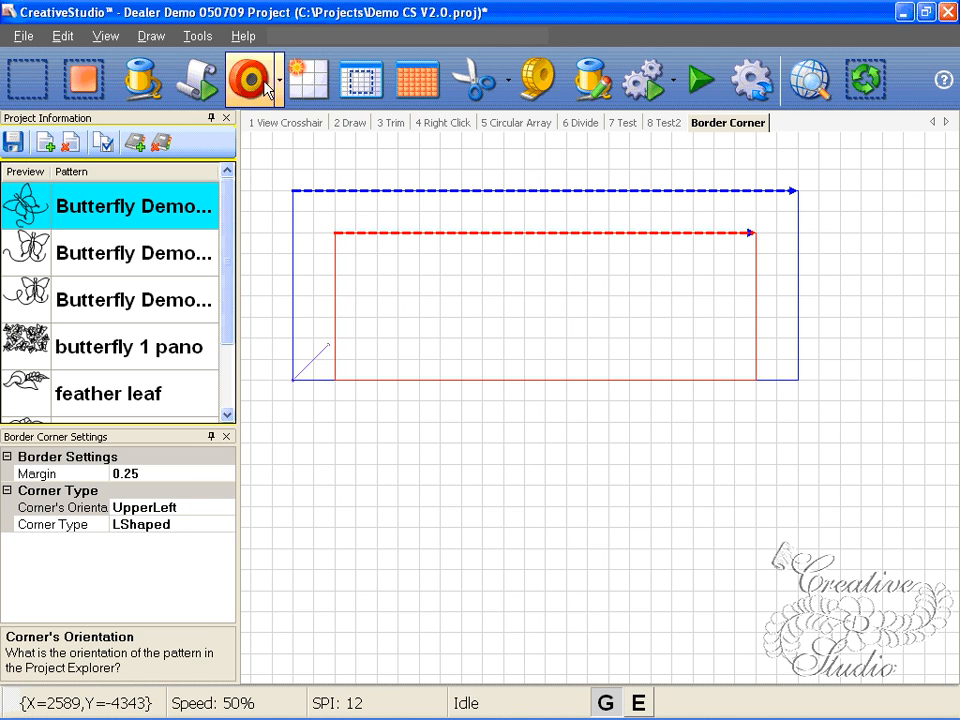
click(90, 82)
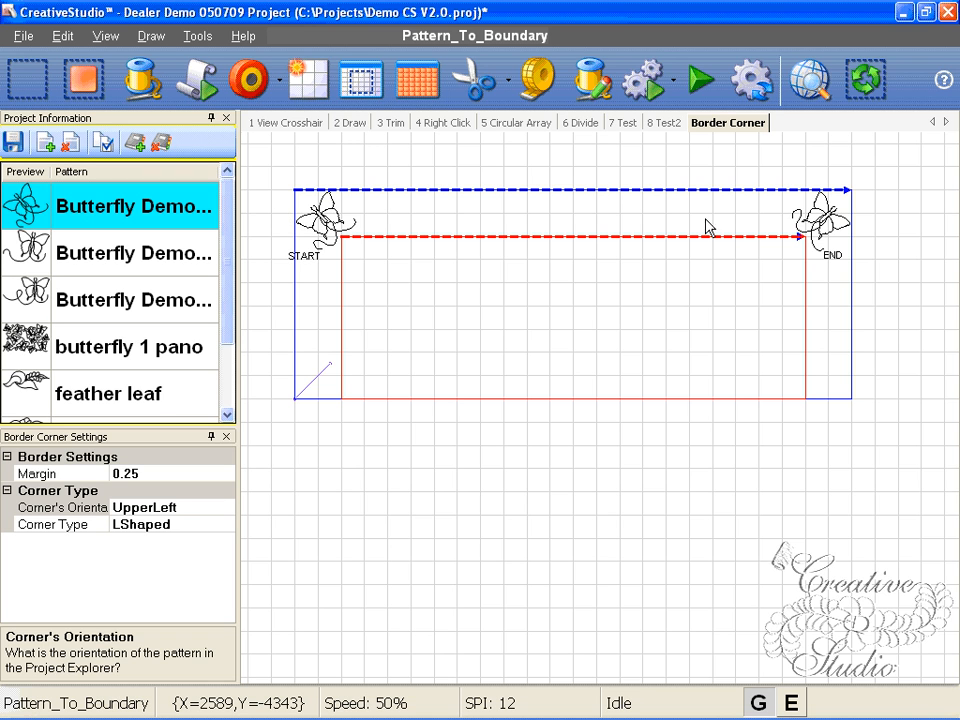
scroll(347, 246, down, 1)
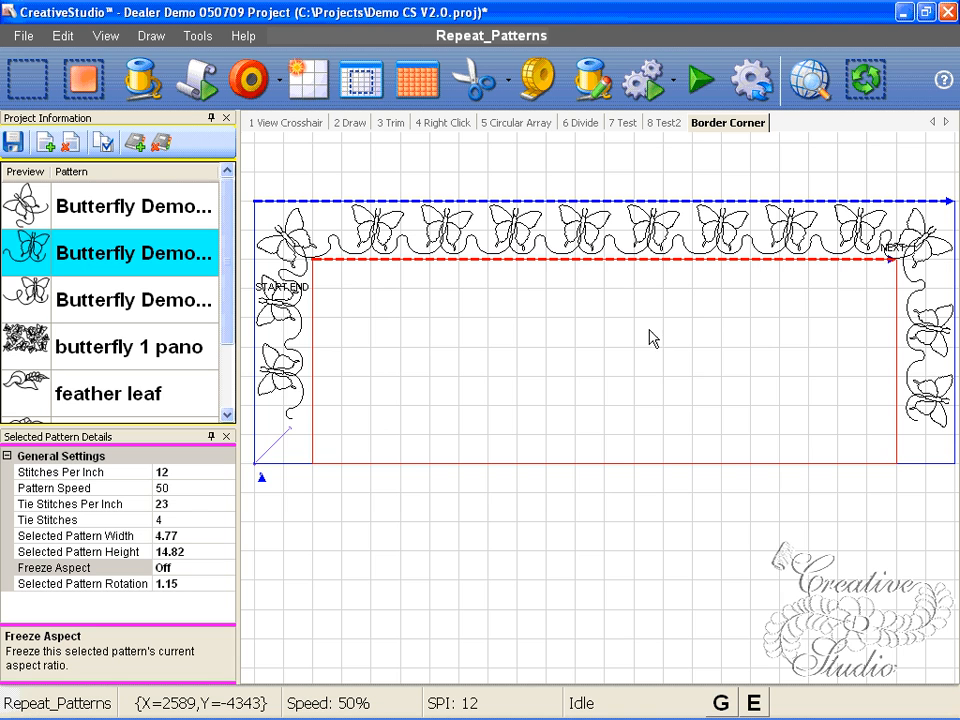
Step: Begin setting the border's sewing order from the loose lower end of the left side, through the left corner and along the top row
scroll(510, 334, down, 1)
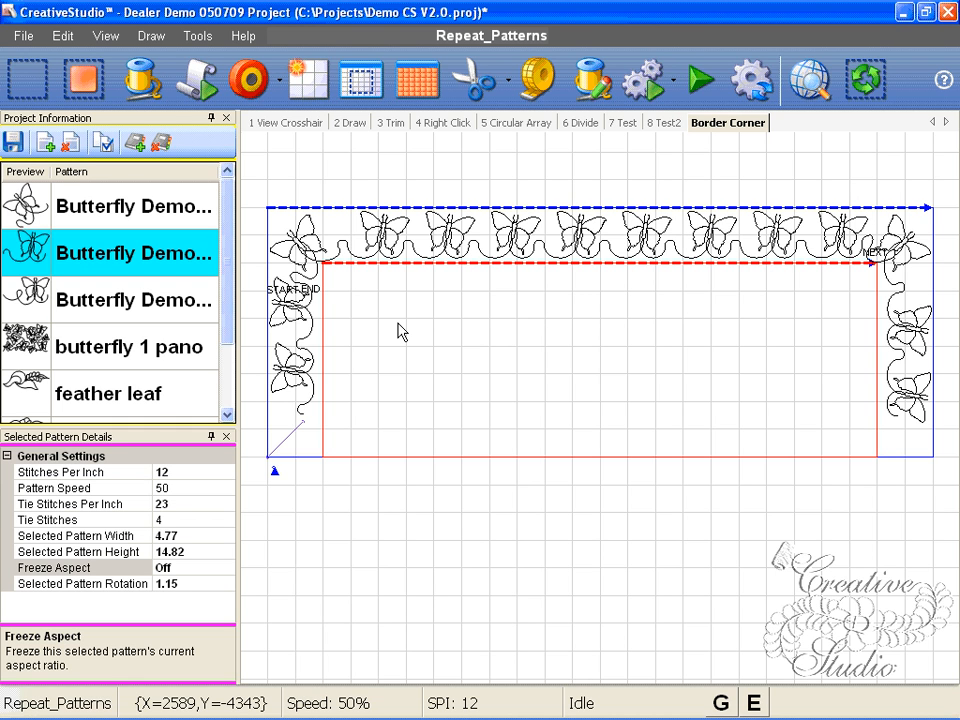
key(ctrl+w)
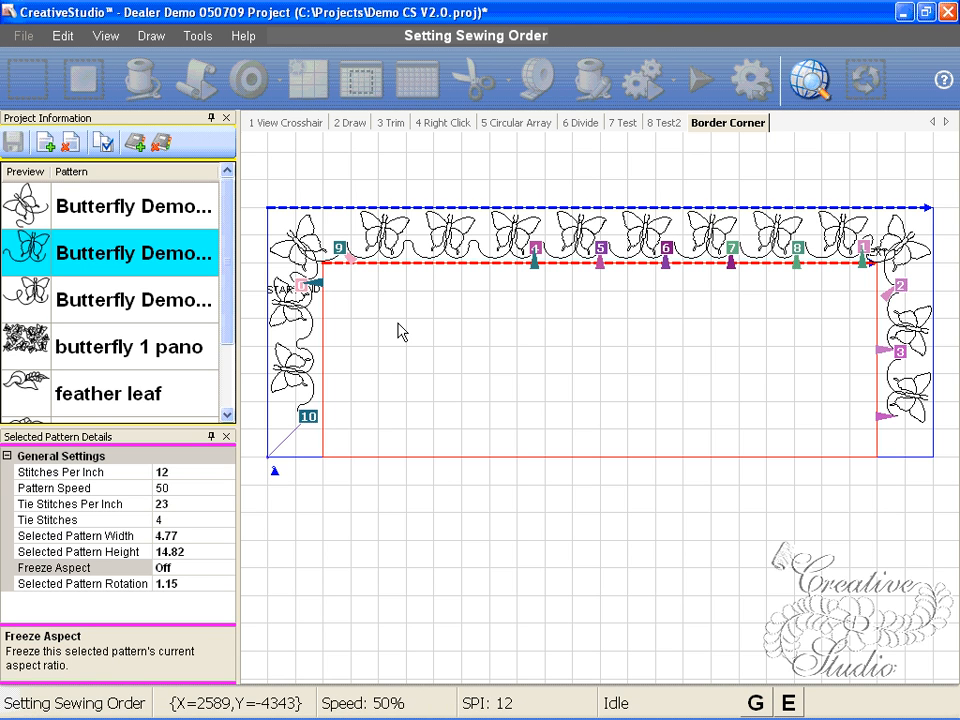
click(304, 422)
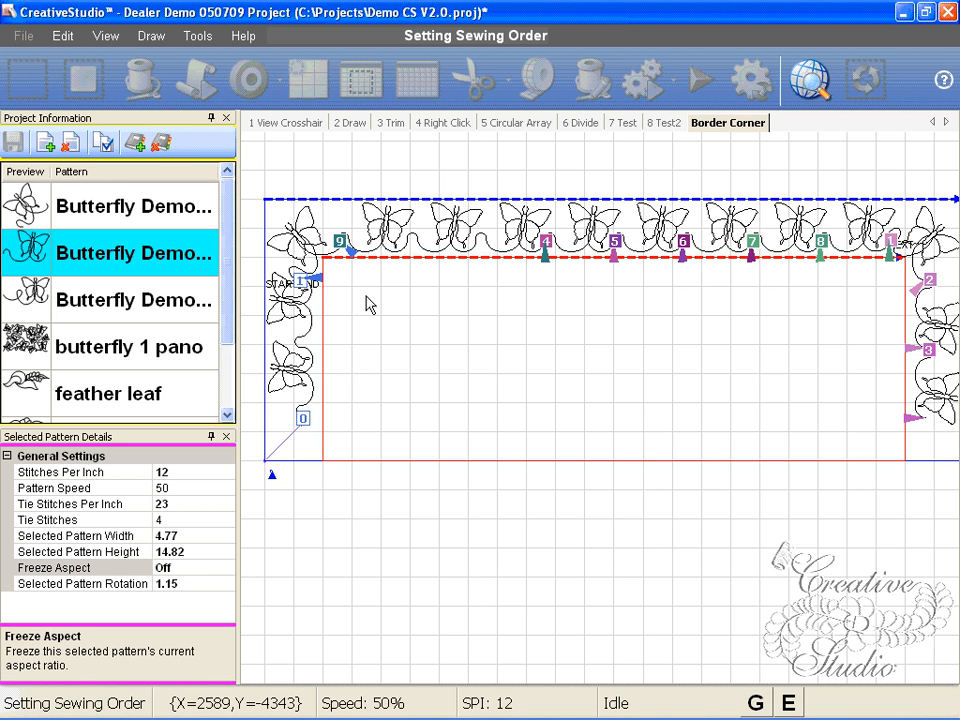
scroll(365, 300, up, 1)
click(345, 268)
drag(508, 280, 469, 320)
click(590, 291)
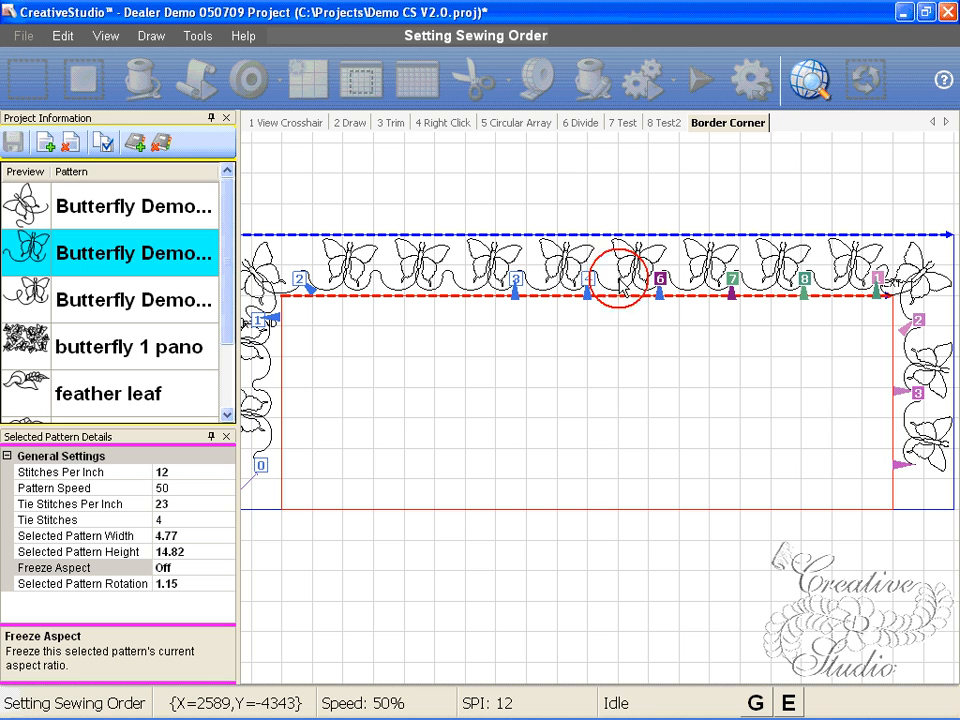
click(660, 291)
click(734, 291)
click(805, 291)
Step: Continue the sewing order from the end of the top row through the right corner and down the right side, and finish the ordering
drag(870, 366, 735, 369)
scroll(740, 366, down, 1)
click(740, 284)
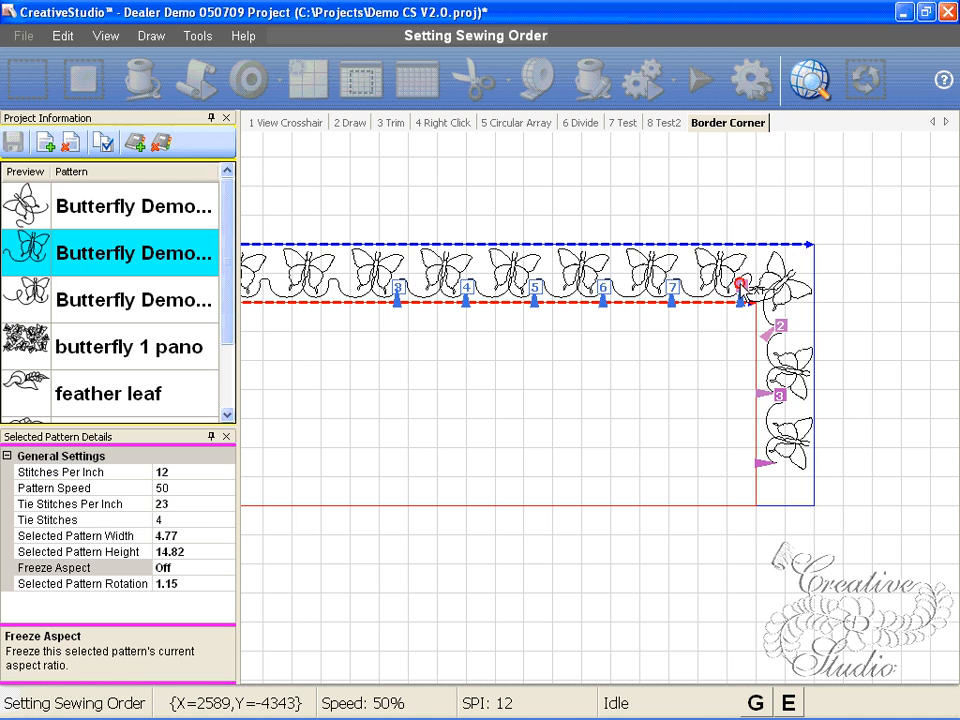
click(780, 325)
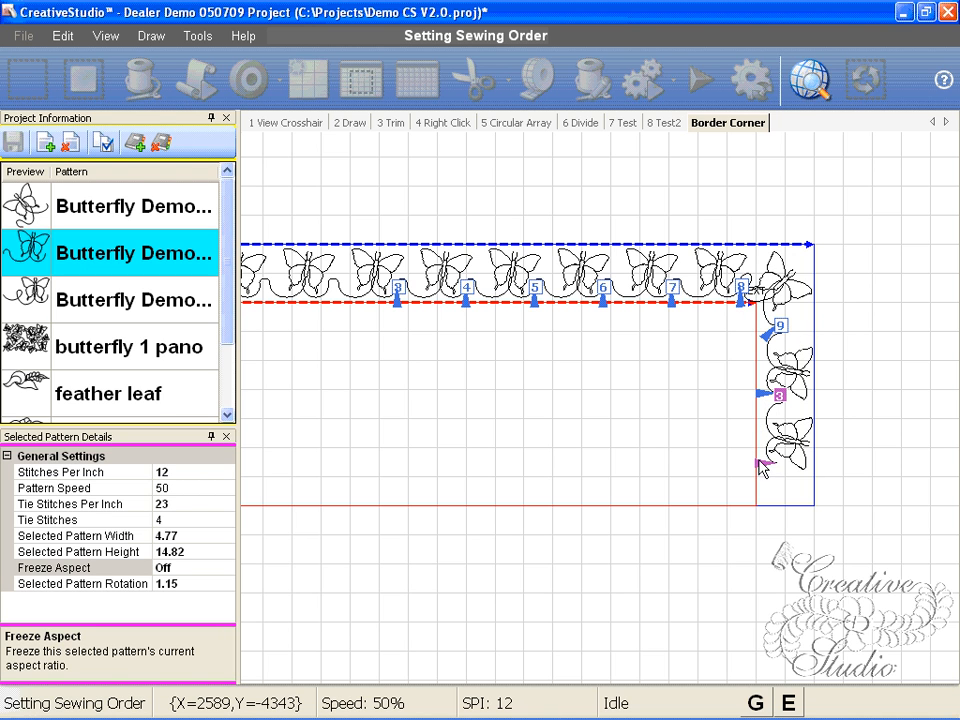
click(780, 395)
scroll(648, 441, down, 3)
drag(615, 436, 681, 418)
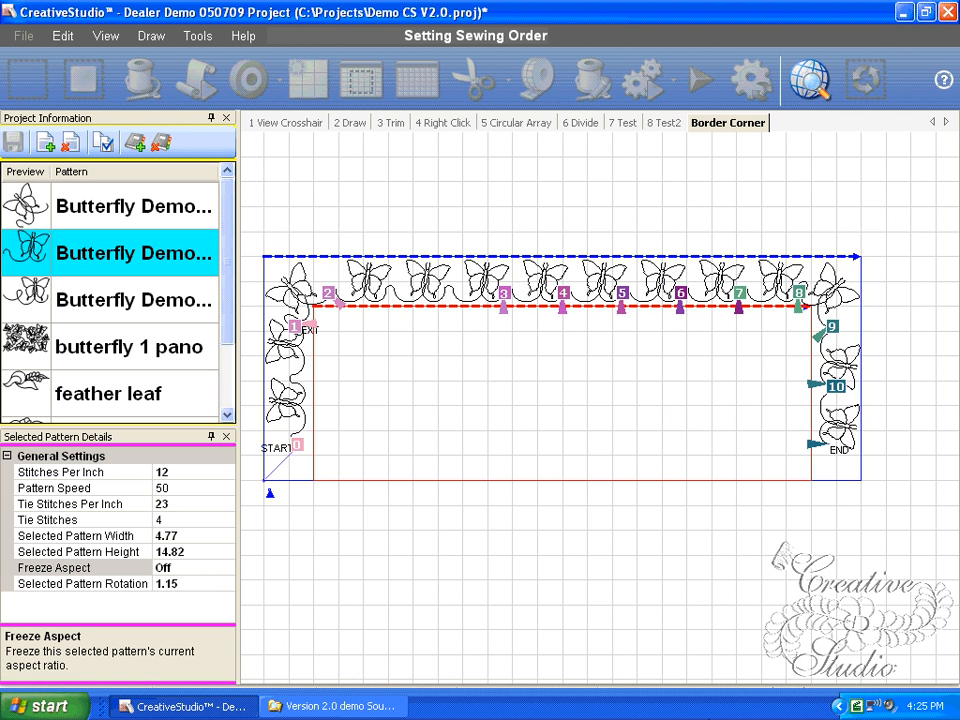
right_click(681, 565)
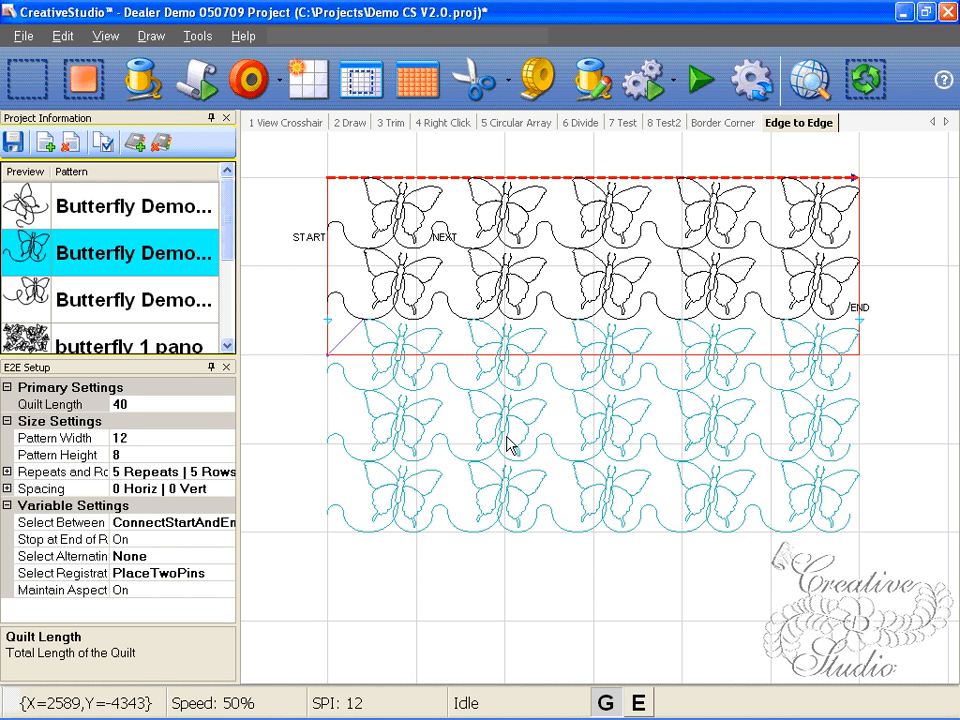
Step: Set the edge-to-edge layout's alternating type to PlusRowOnTop
click(163, 556)
double_click(163, 556)
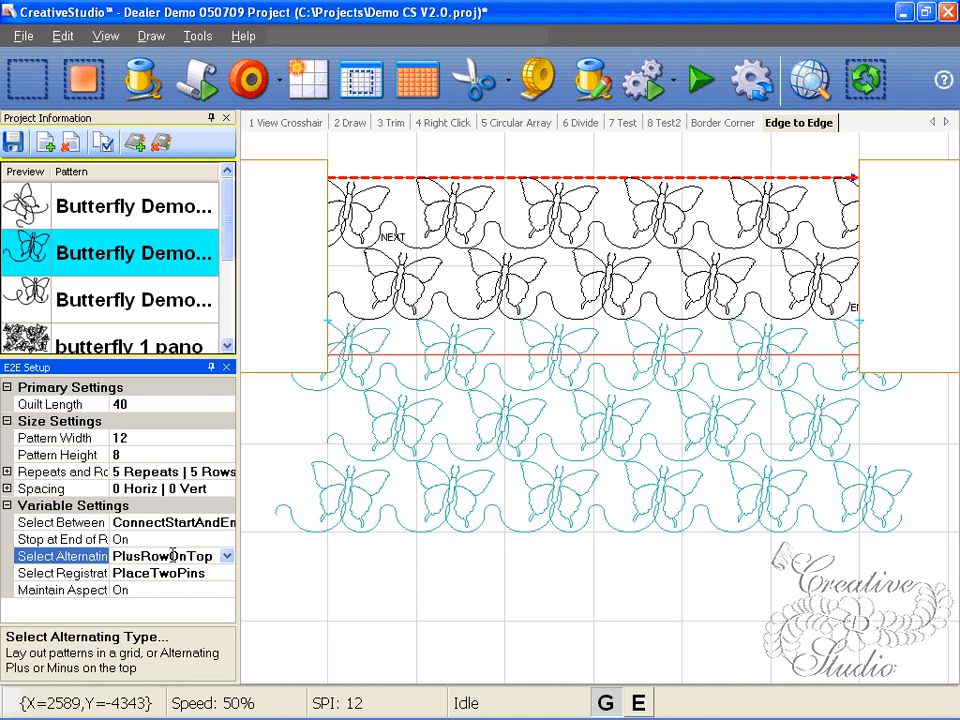
drag(321, 561, 306, 561)
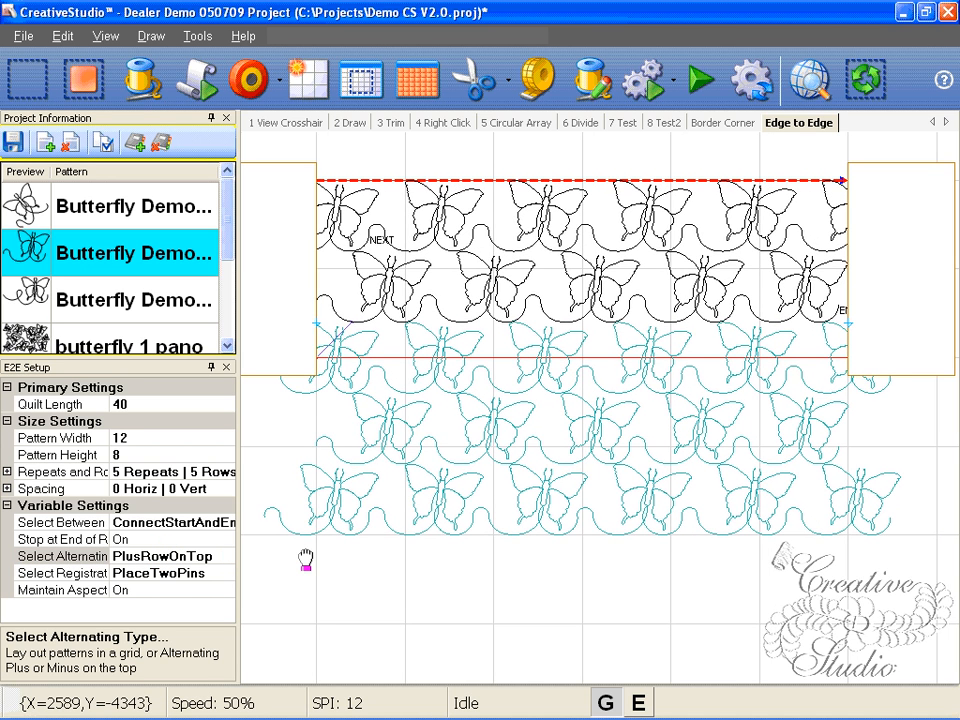
Step: Set the edge-to-edge pattern spacing to 0.40 vertically, keeping 0.00 horizontally
click(224, 490)
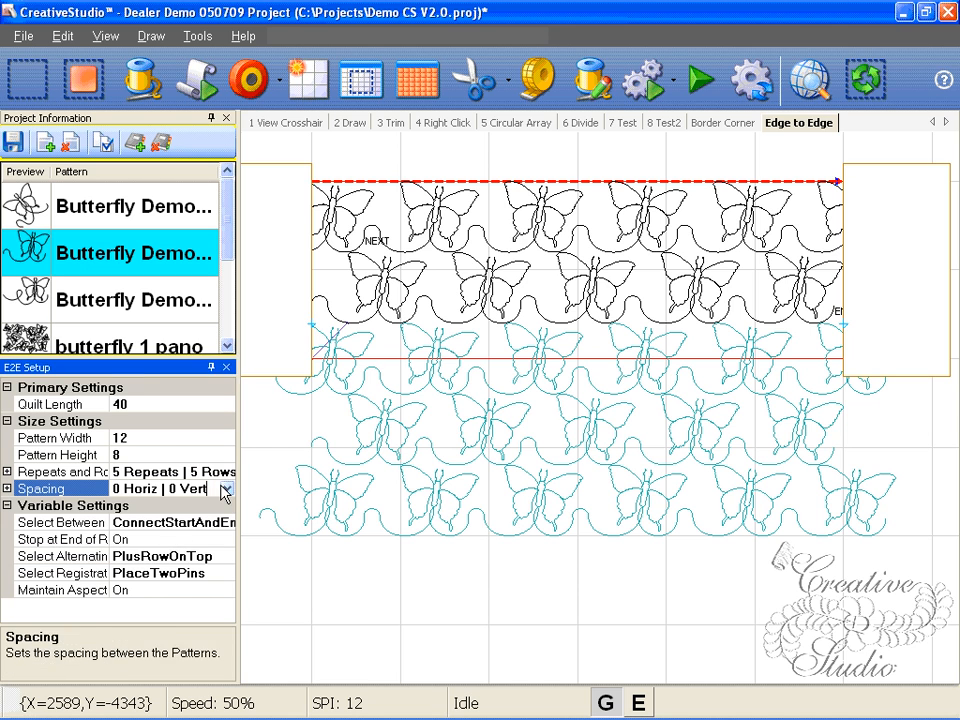
click(224, 490)
click(247, 600)
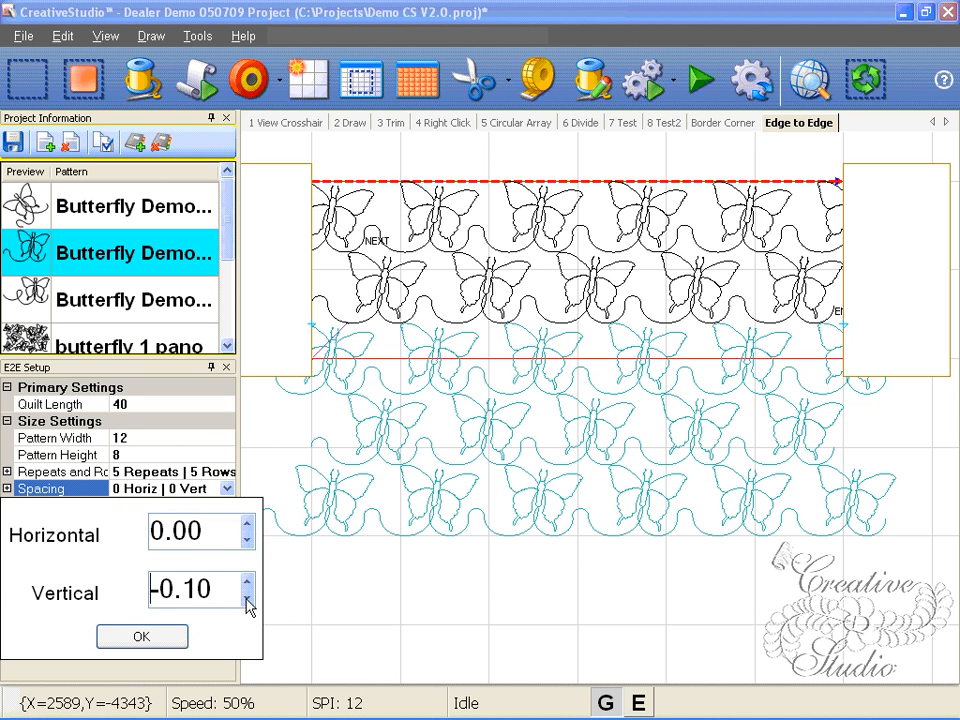
click(247, 581)
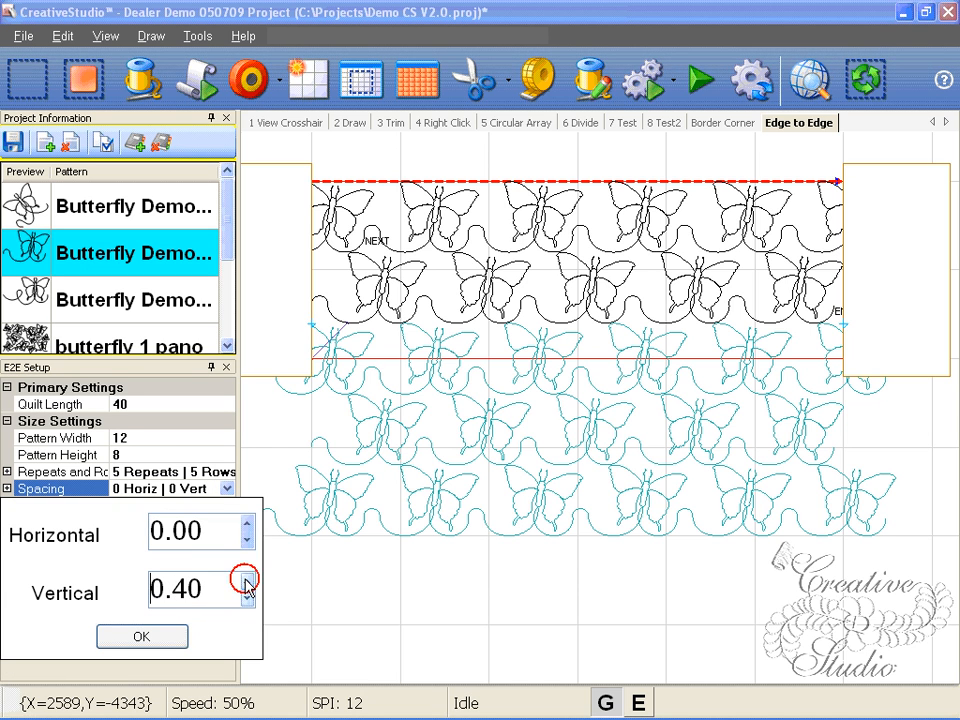
click(141, 636)
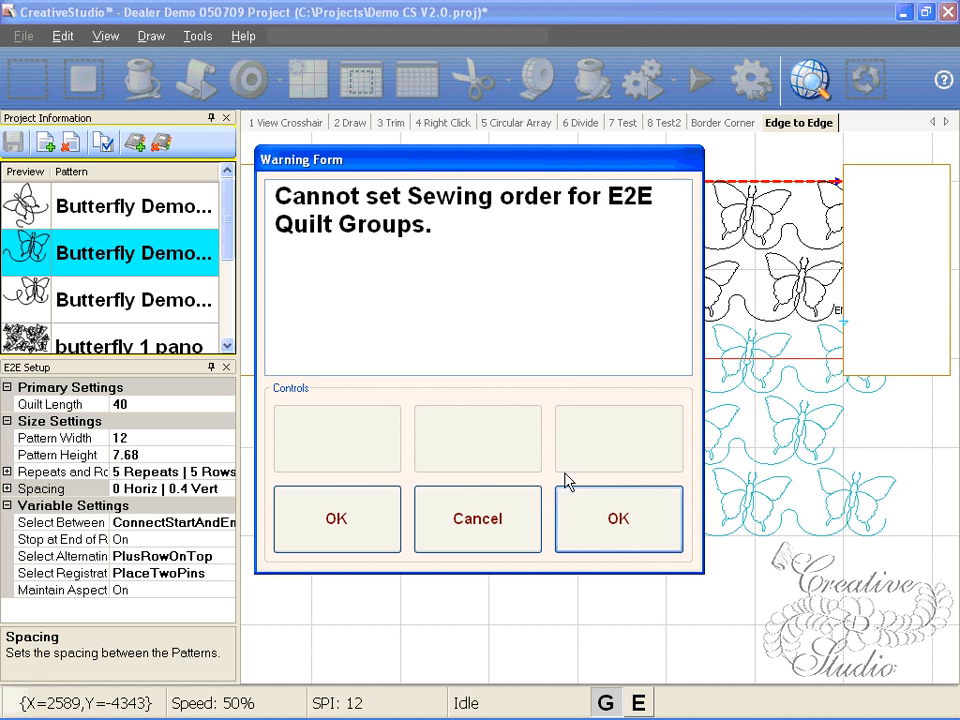
Step: Dismiss the sewing-order warning and select all the butterfly patterns in the first two edge-to-edge rows
click(478, 549)
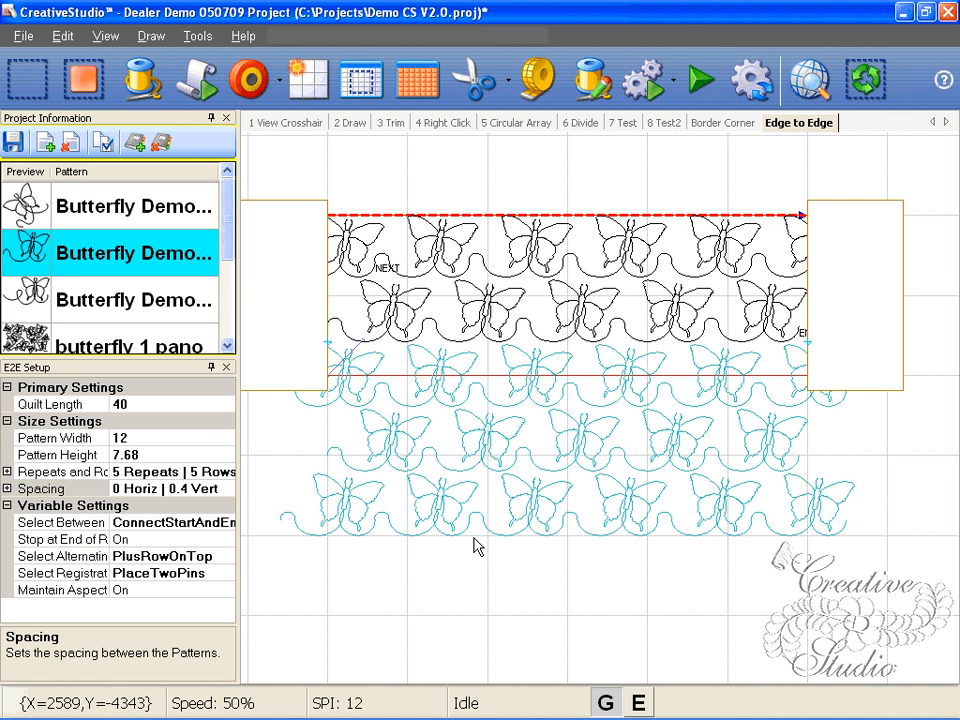
scroll(479, 530, up, 1)
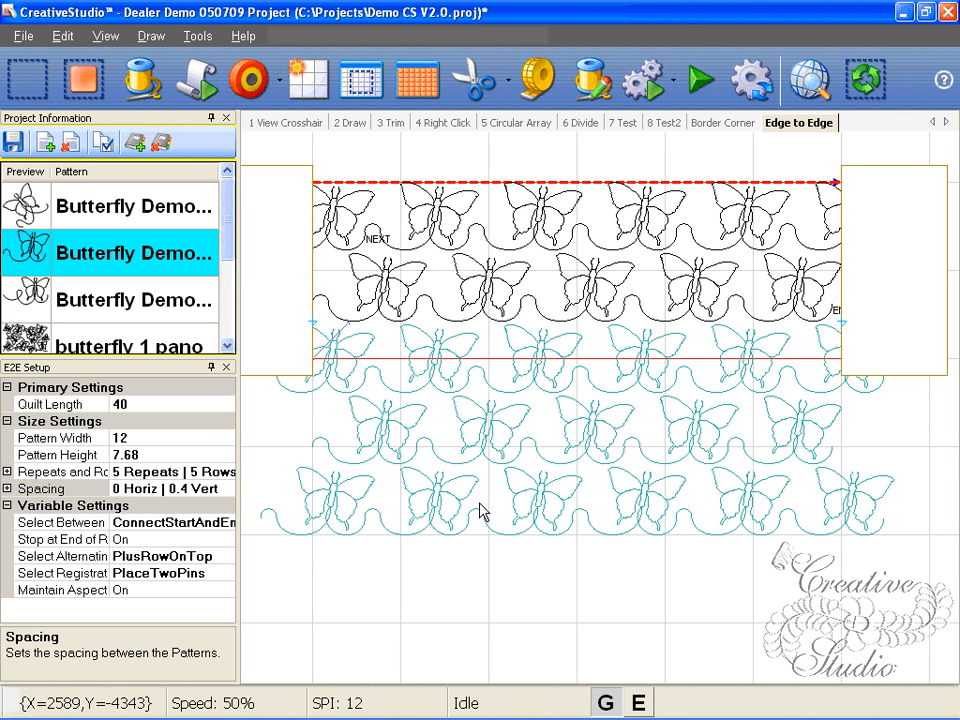
click(340, 212)
click(452, 214)
click(560, 215)
click(646, 213)
click(749, 213)
click(835, 220)
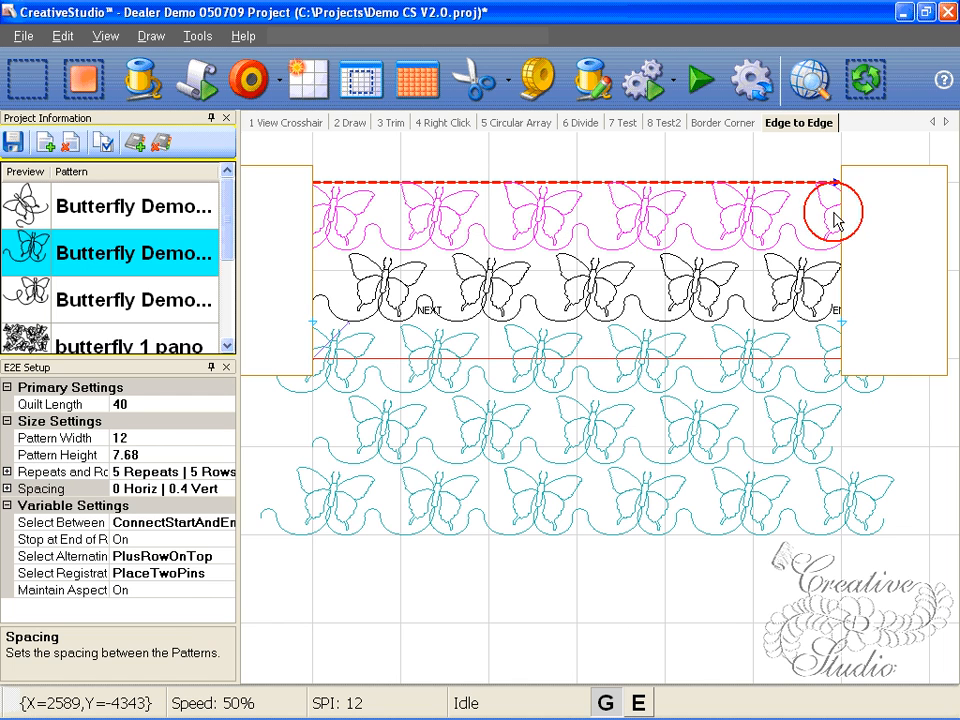
click(370, 284)
click(480, 285)
click(585, 285)
click(690, 285)
click(799, 295)
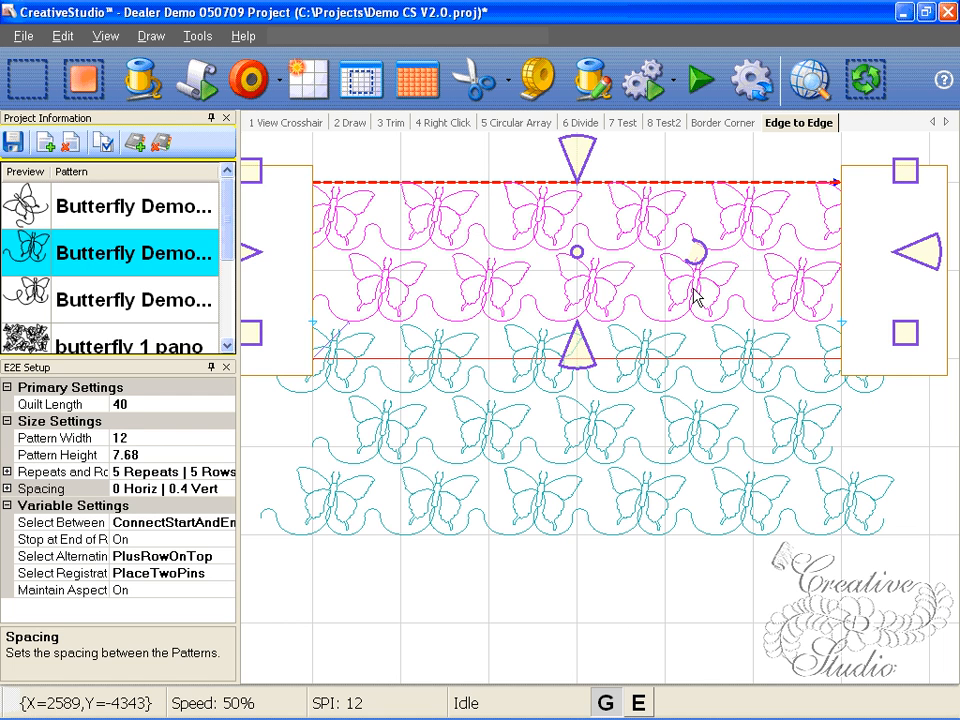
Step: Export the selected two rows as a CSQ pattern named "e2e Butterfly" in Patterns PrecisionStitch V8
right_click(694, 293)
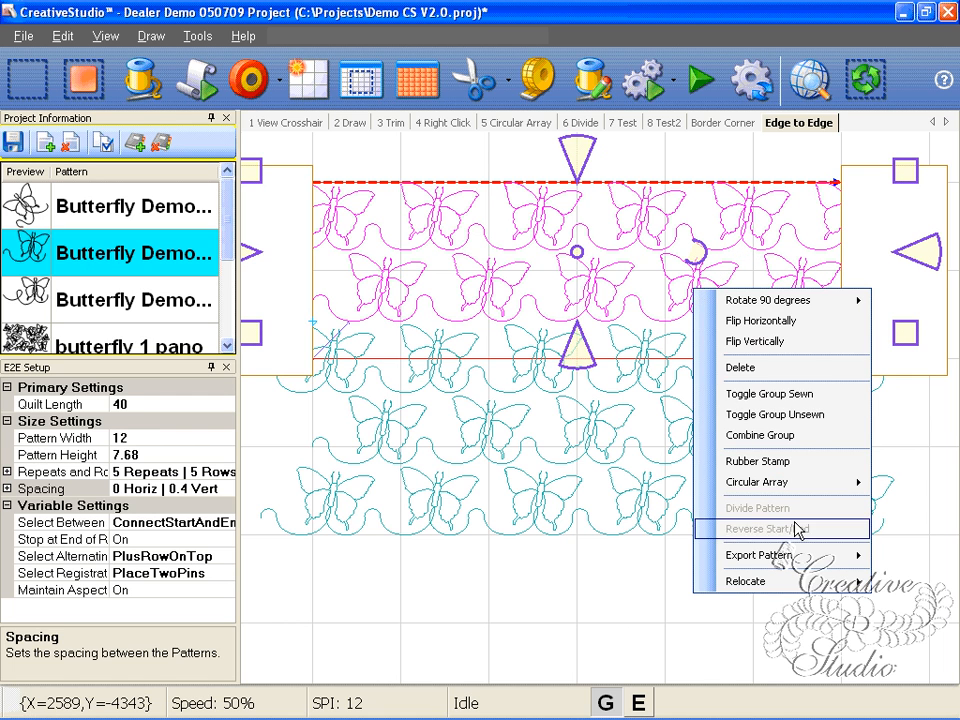
mouse_move(790, 555)
click(630, 556)
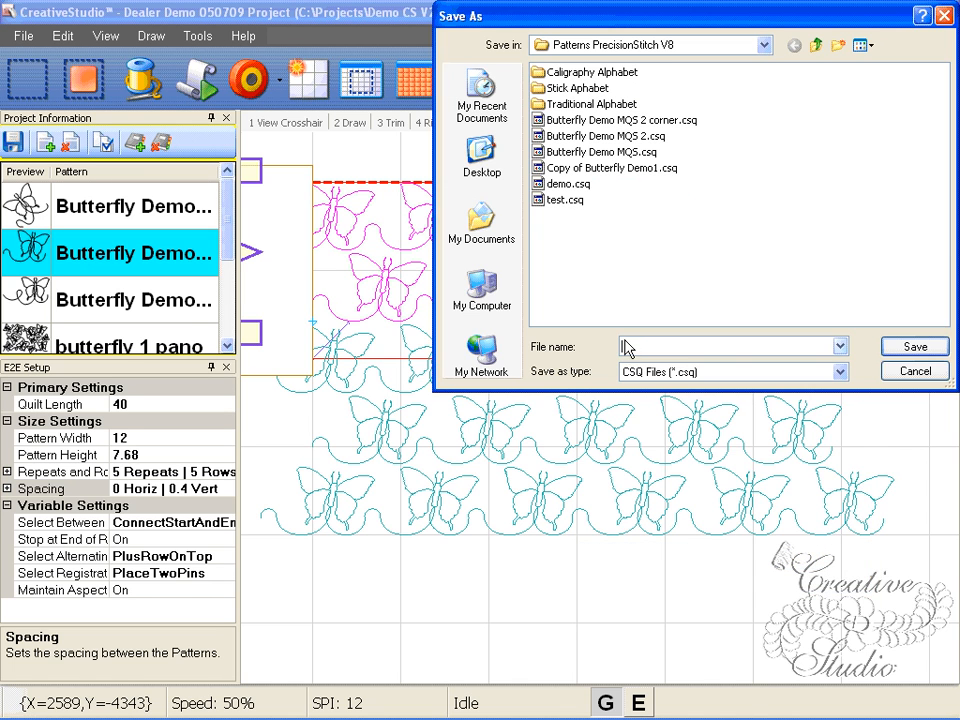
text(e2e Butterfly)
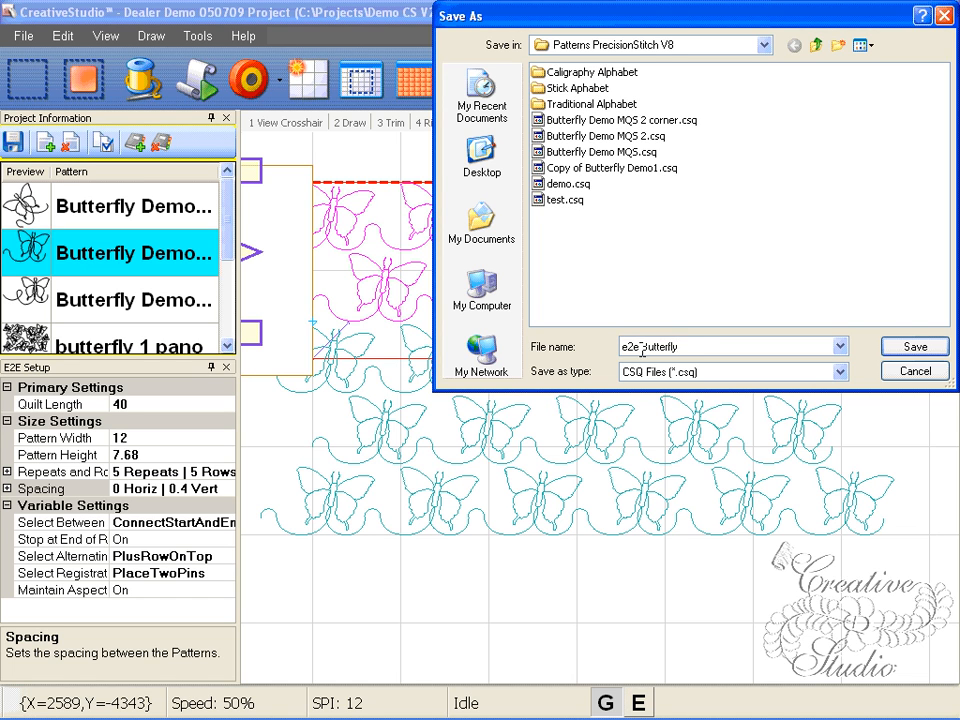
click(908, 345)
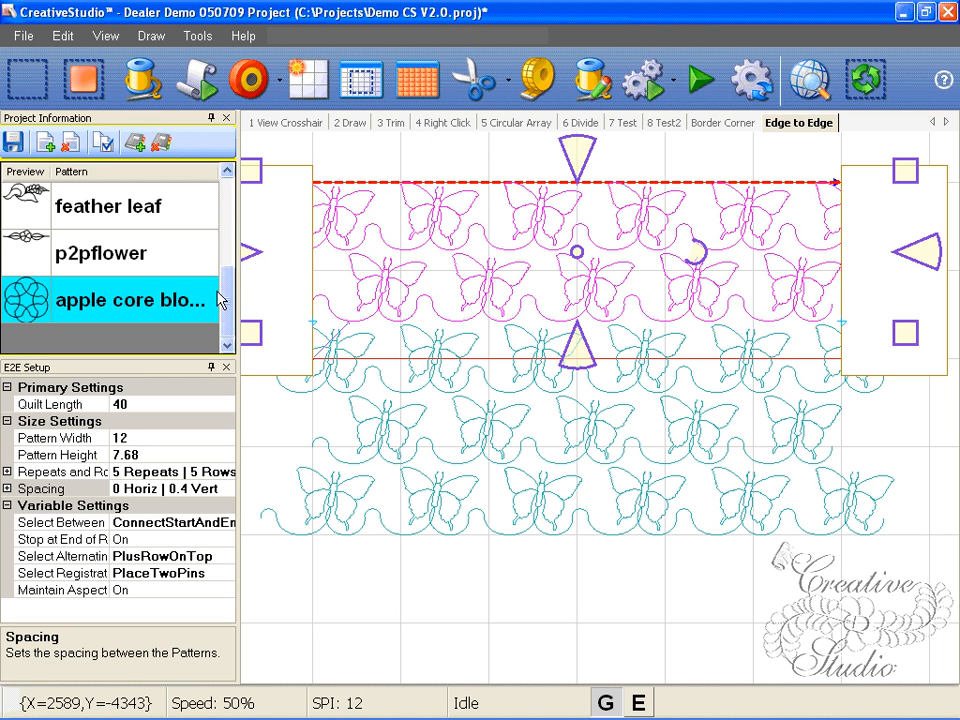
Step: Select the e2e Butterfly pattern and create a quilt group named "e2e Development"
drag(225, 293, 227, 203)
click(412, 153)
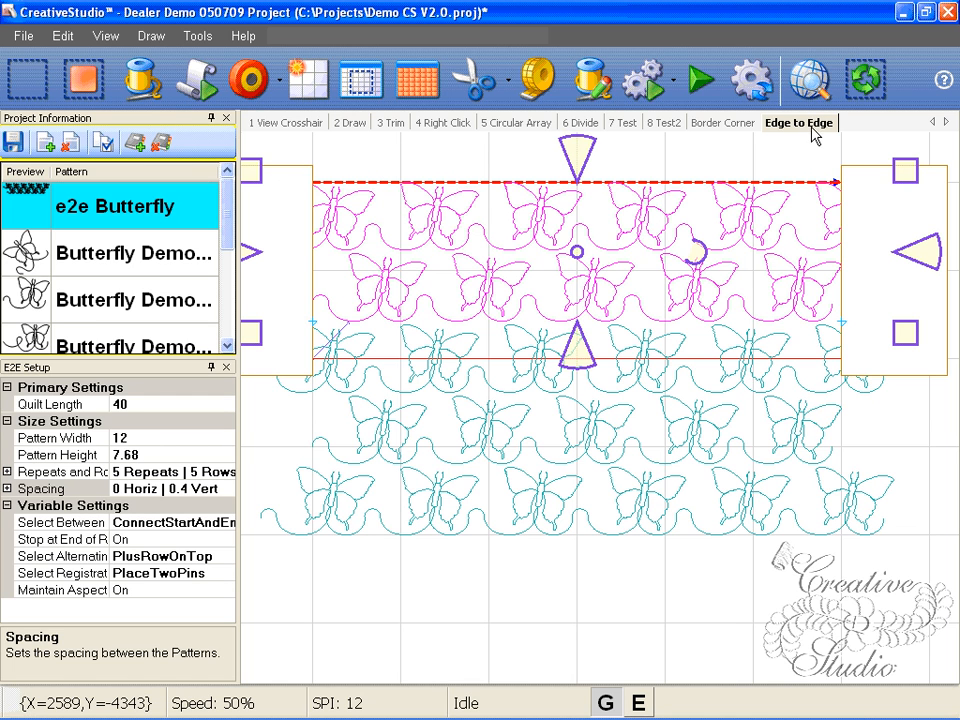
click(160, 145)
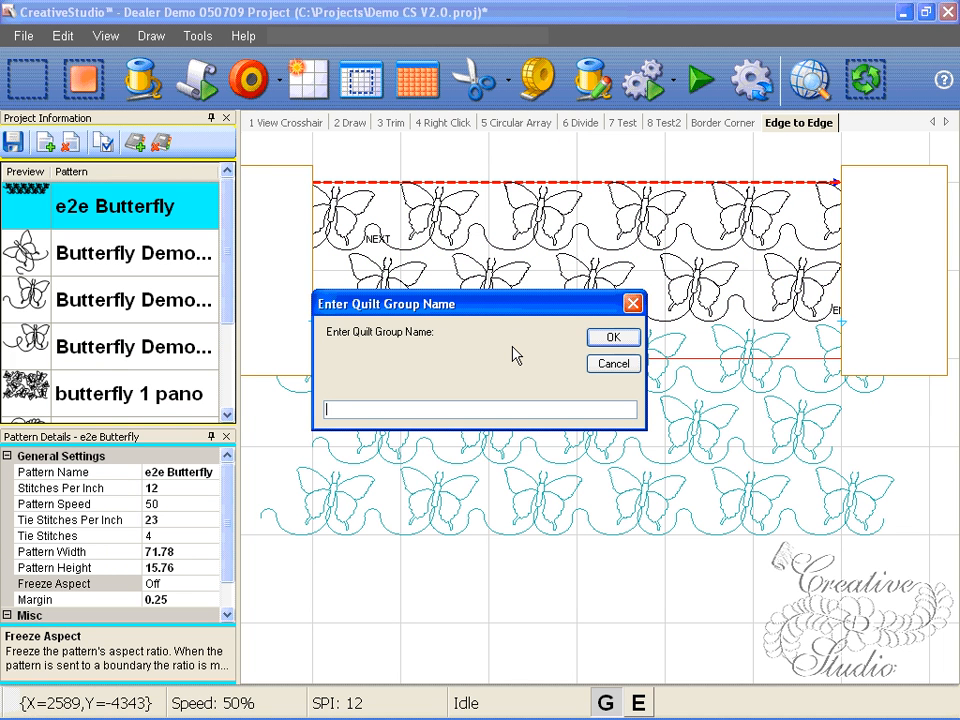
text(e2e Development)
click(614, 337)
Step: Place one repeat of the e2e Butterfly pattern in the e2e Development group with Repeat Patterns, using Startpoint as the reference point
scroll(528, 391, down, 2)
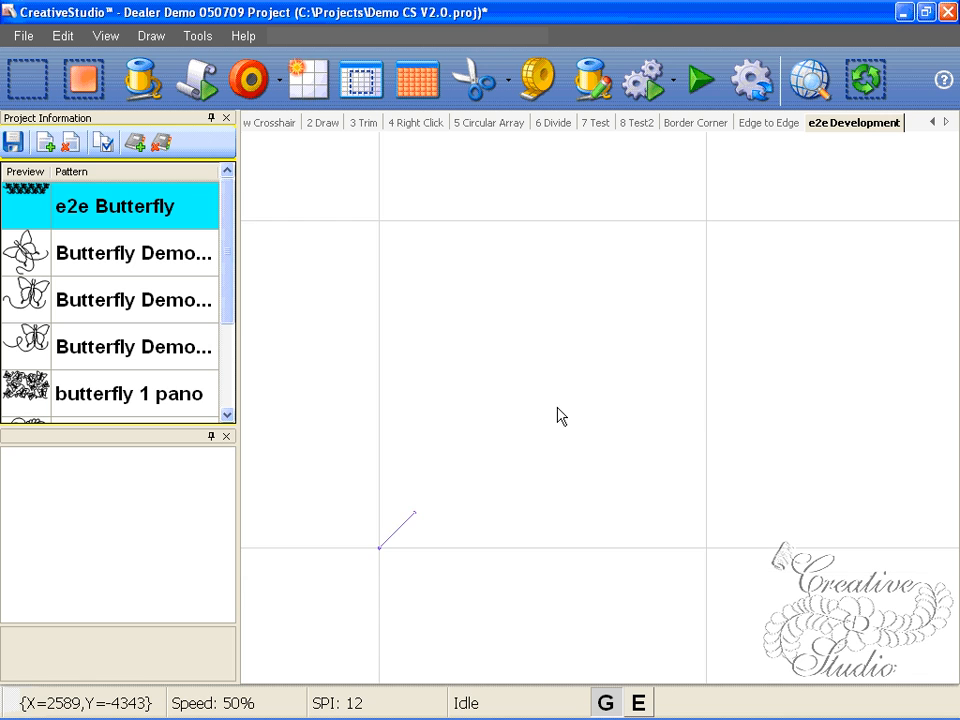
scroll(582, 379, down, 2)
drag(577, 378, 486, 378)
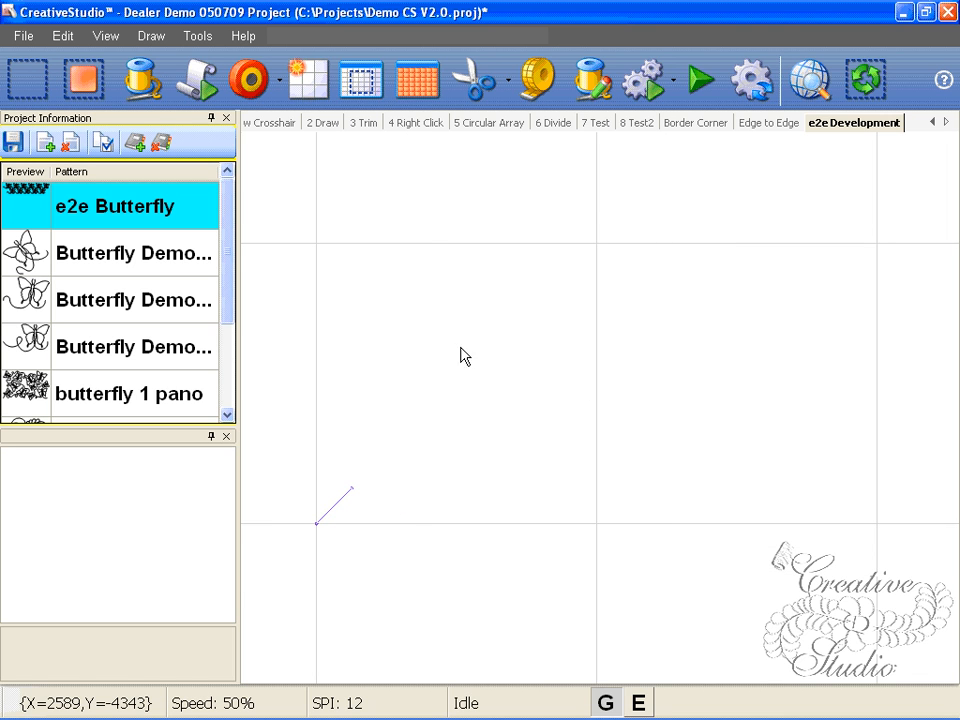
scroll(409, 340, down, 1)
click(301, 85)
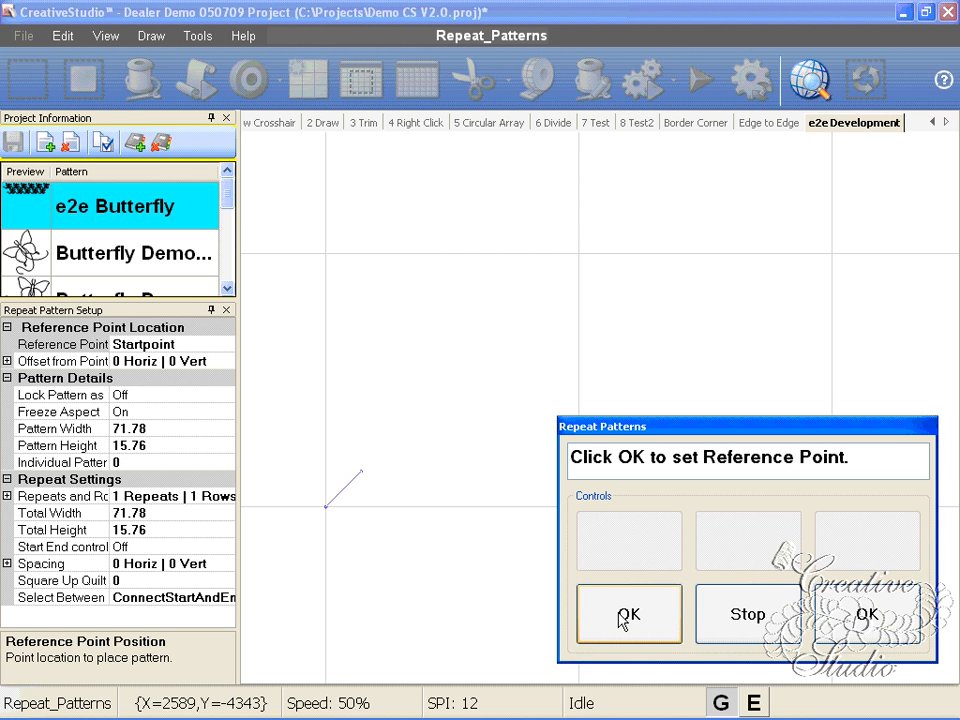
click(627, 617)
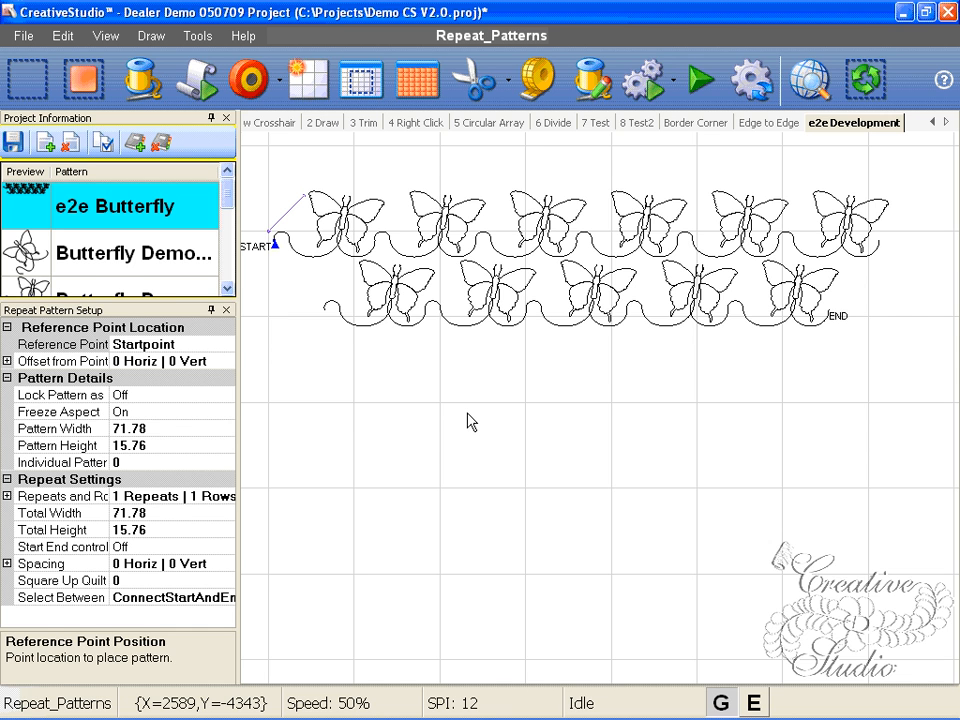
Step: Try to divide the placed two-row butterfly pattern near the end of its first row
click(708, 379)
scroll(692, 378, down, 1)
scroll(713, 397, up, 1)
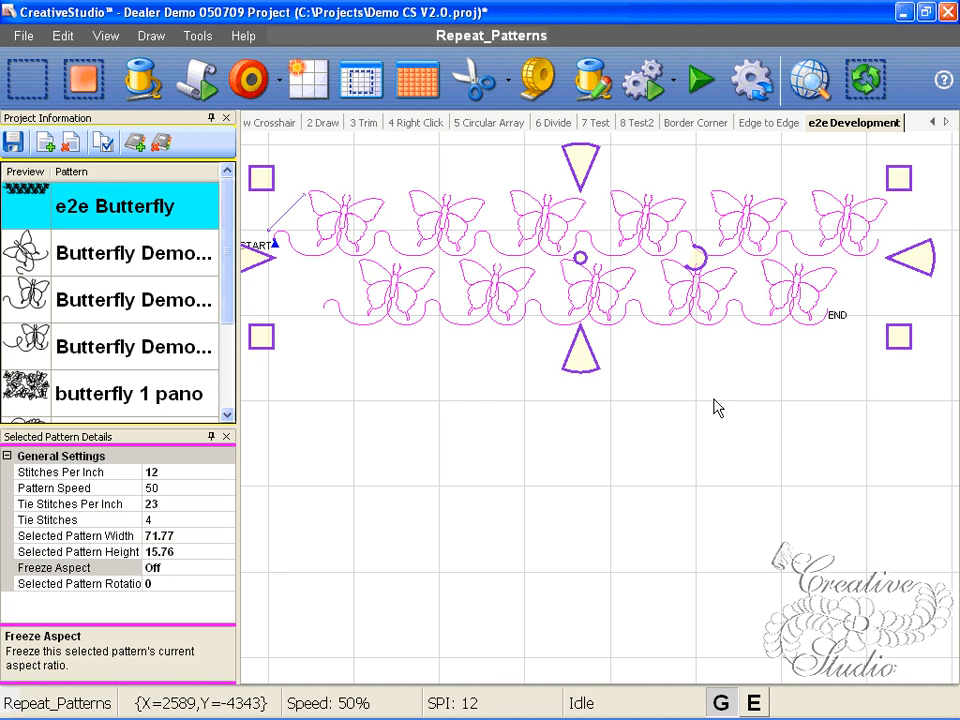
right_click(692, 295)
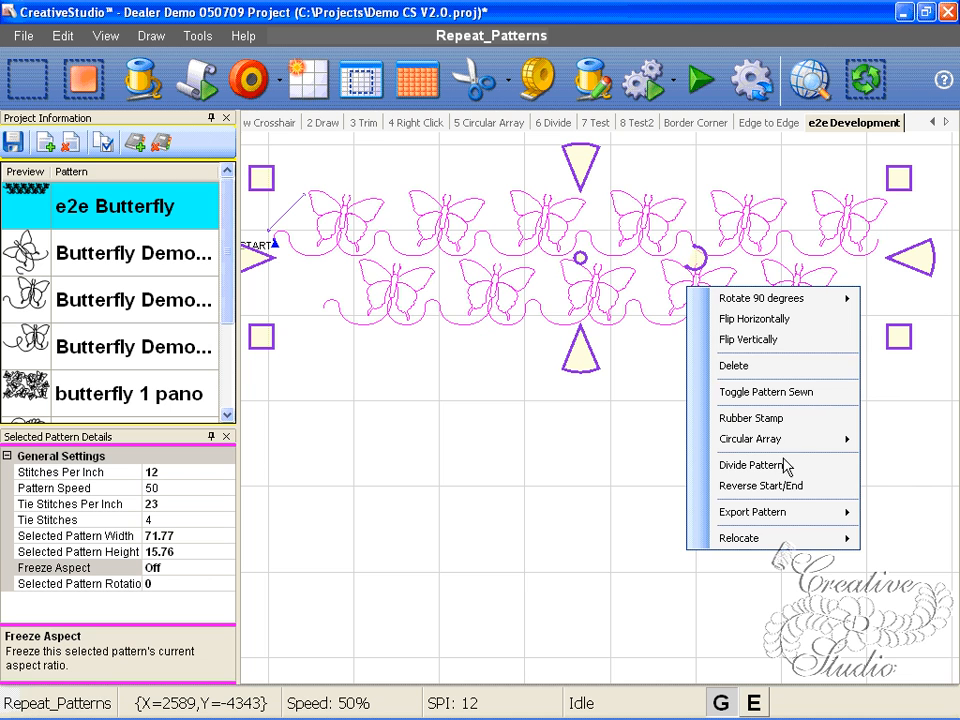
click(742, 466)
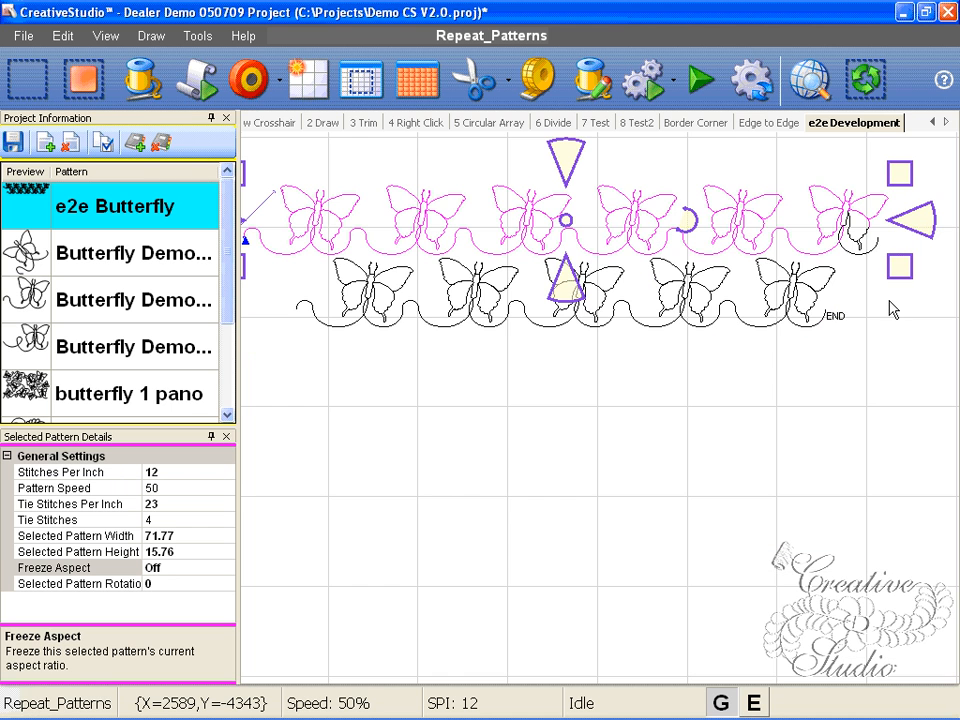
scroll(845, 350, up, 1)
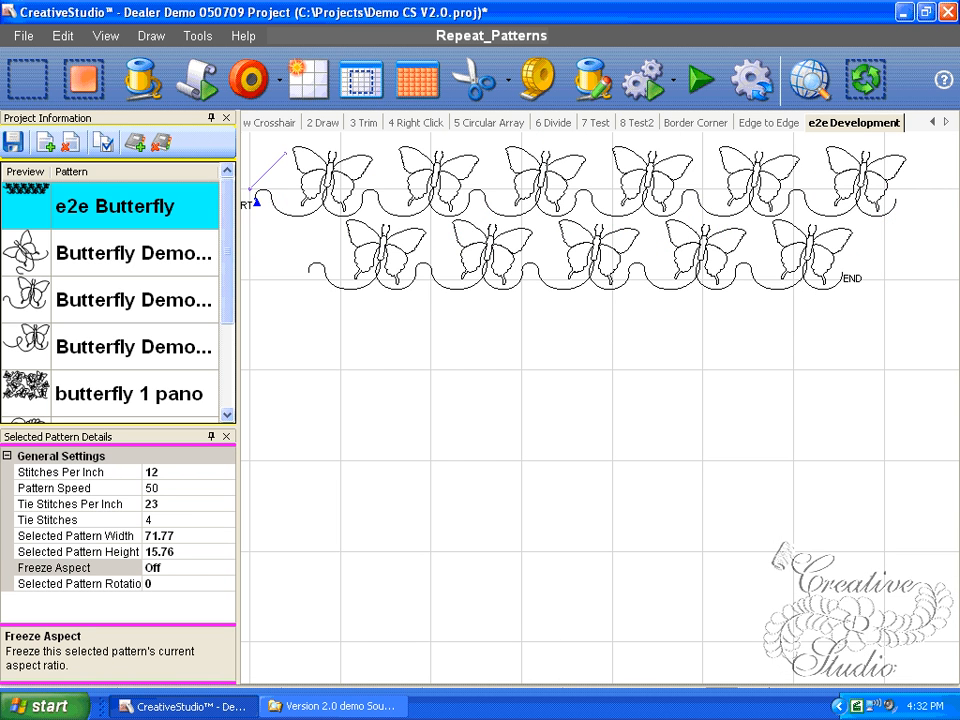
Step: Try to divide the selected butterfly pattern exactly at the end node of its first row
click(784, 246)
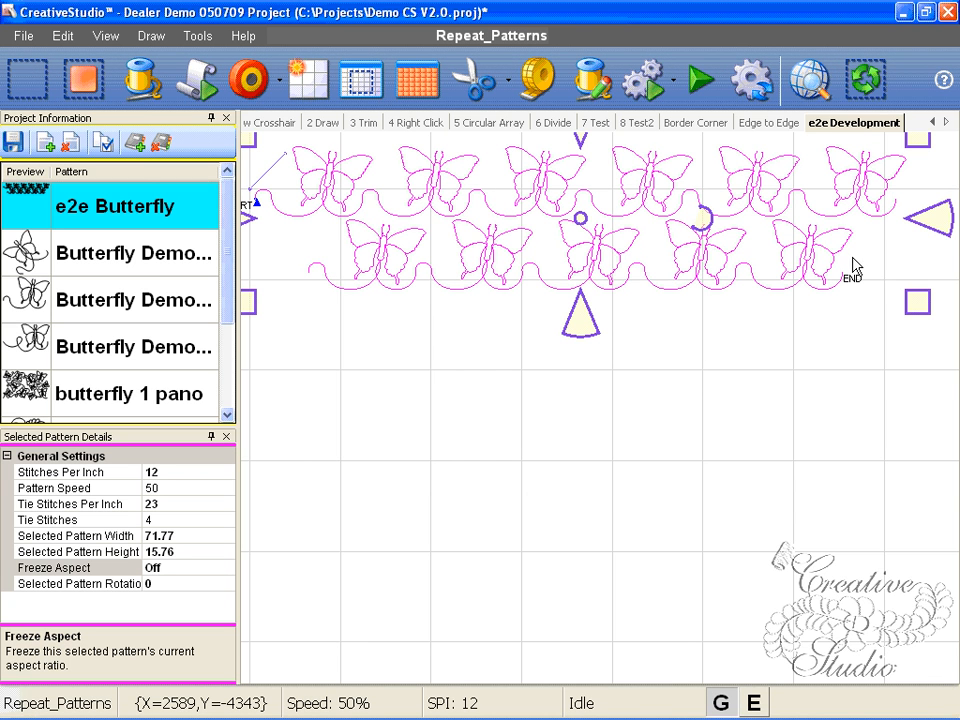
scroll(790, 262, up, 4)
scroll(898, 218, up, 1)
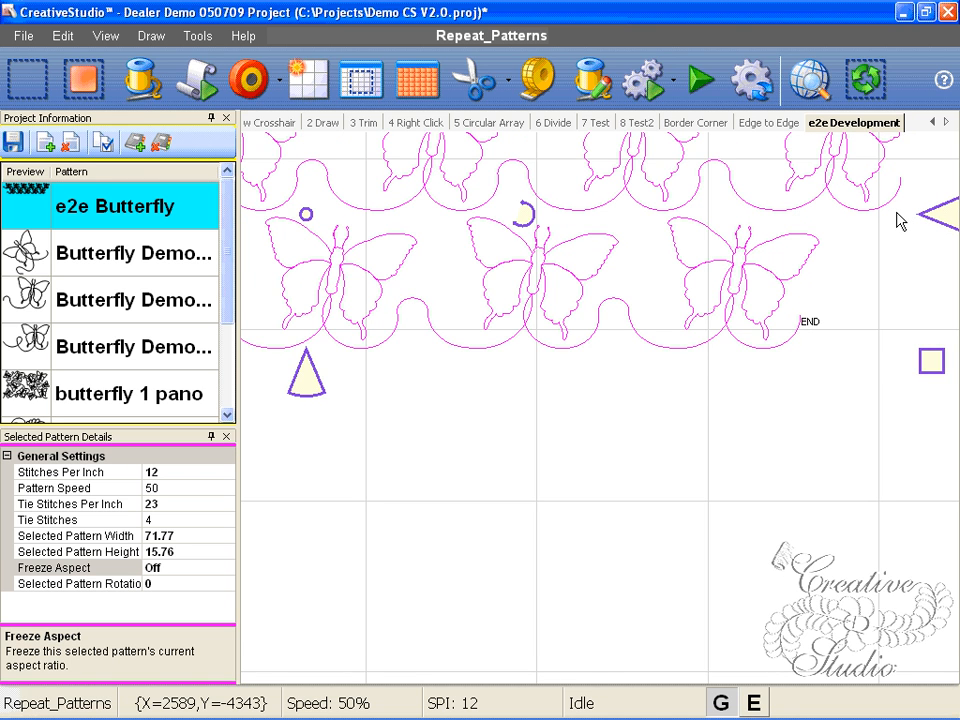
scroll(898, 218, up, 2)
right_click(763, 266)
click(868, 440)
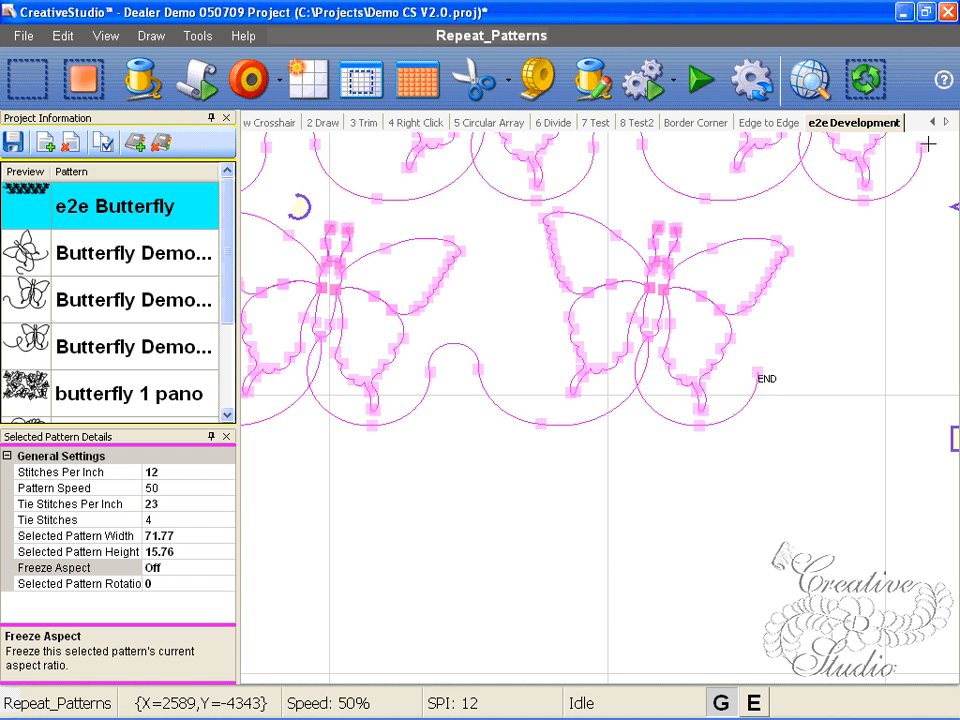
click(924, 146)
Step: Divide the butterfly pattern at the start node of its second row so the two rows become separate patterns
scroll(926, 210, down, 2)
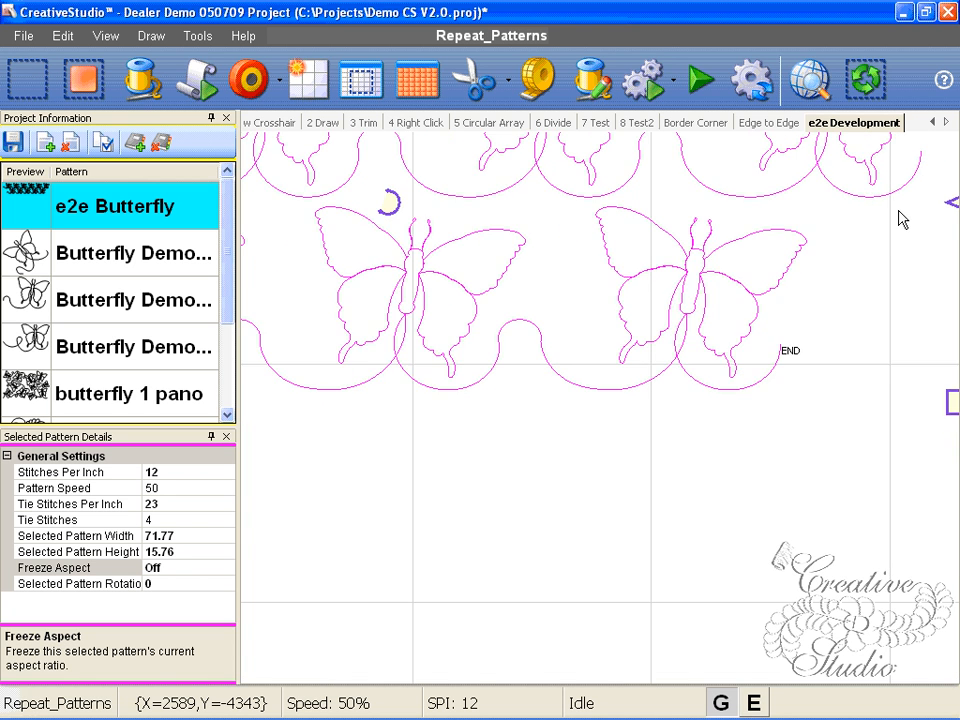
drag(879, 235, 848, 310)
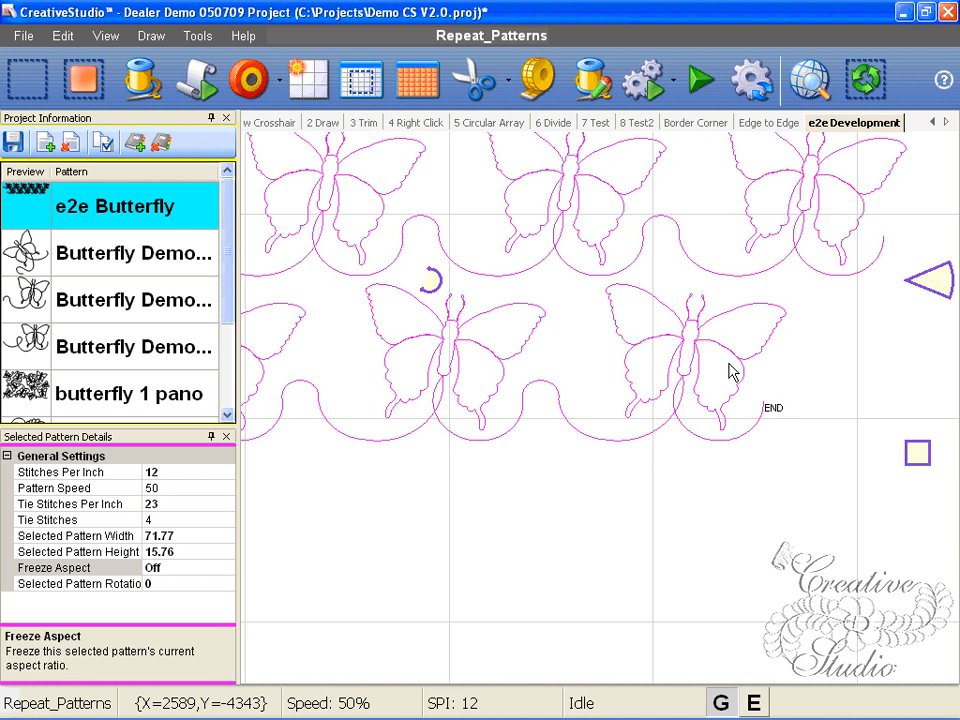
scroll(730, 369, up, 3)
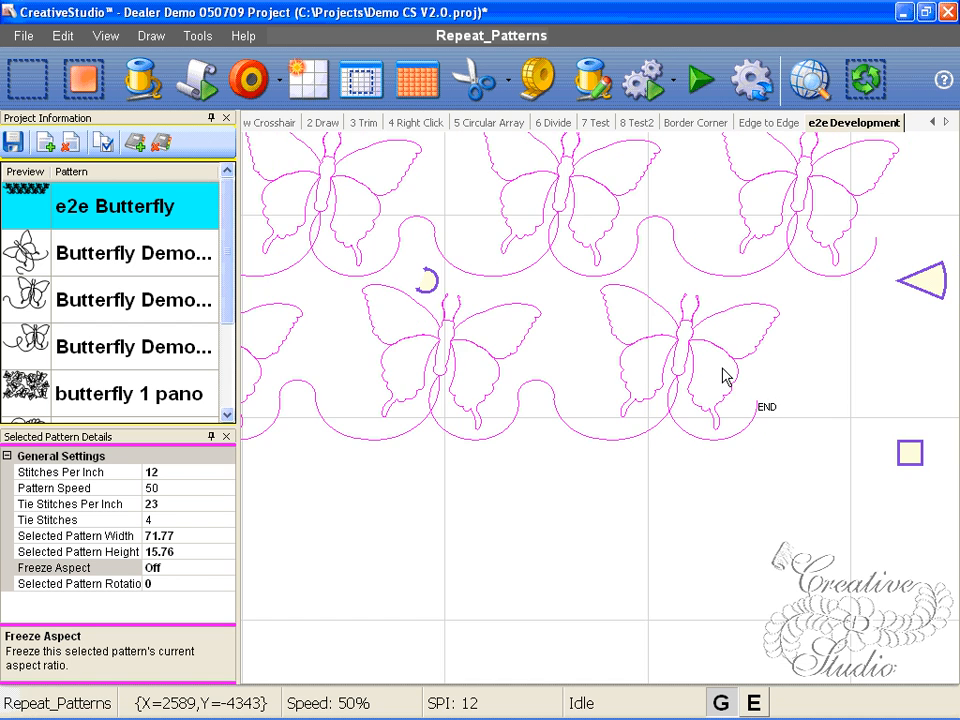
scroll(730, 369, down, 1)
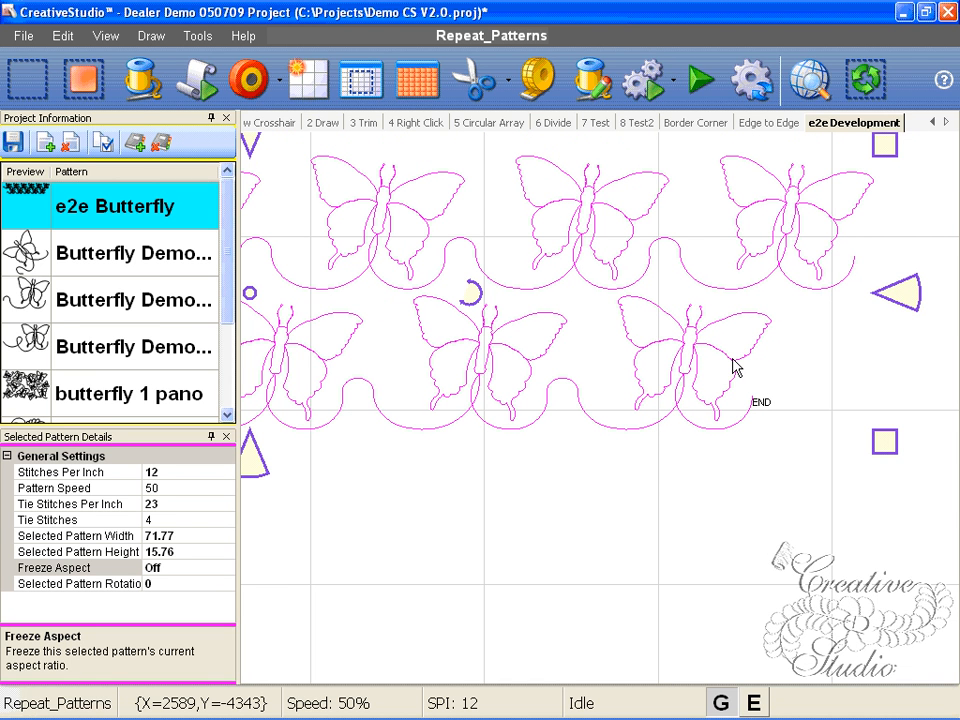
scroll(733, 367, down, 2)
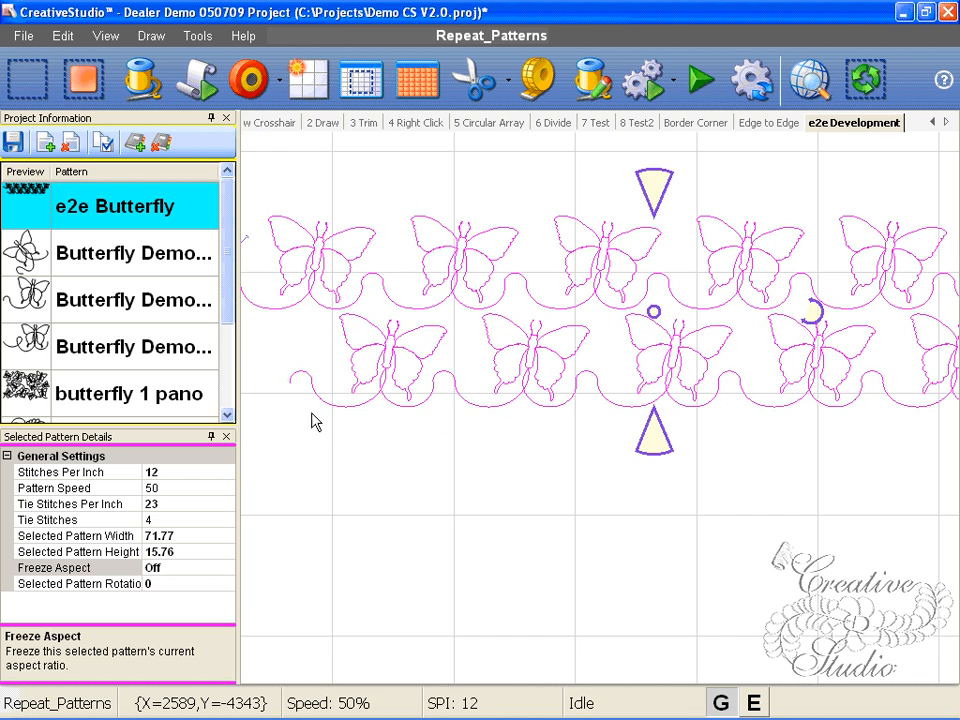
right_click(317, 390)
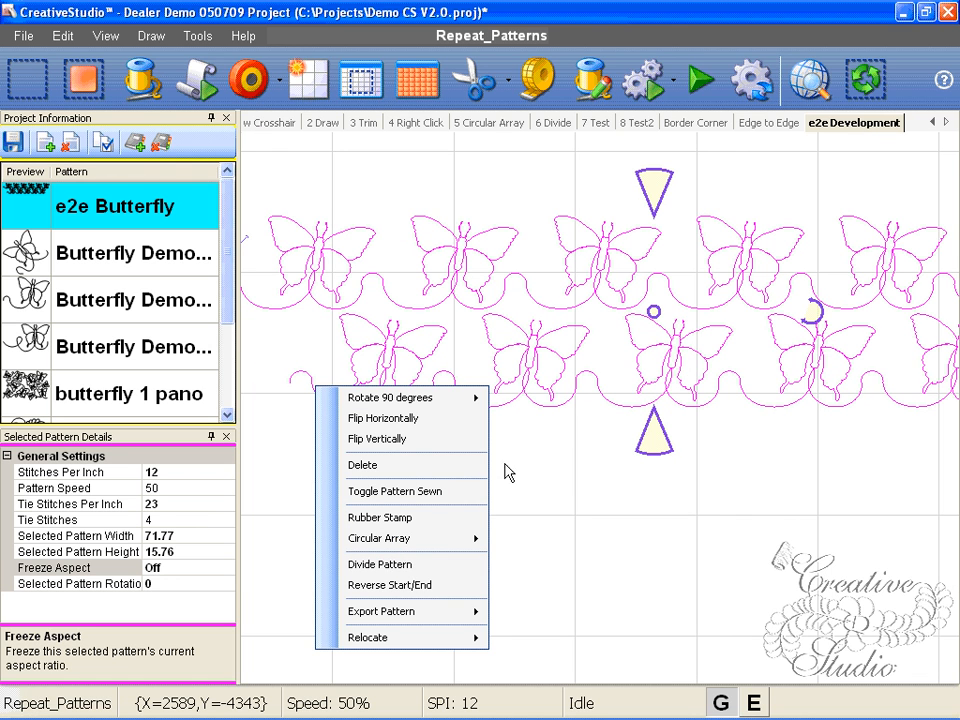
click(544, 491)
right_click(398, 384)
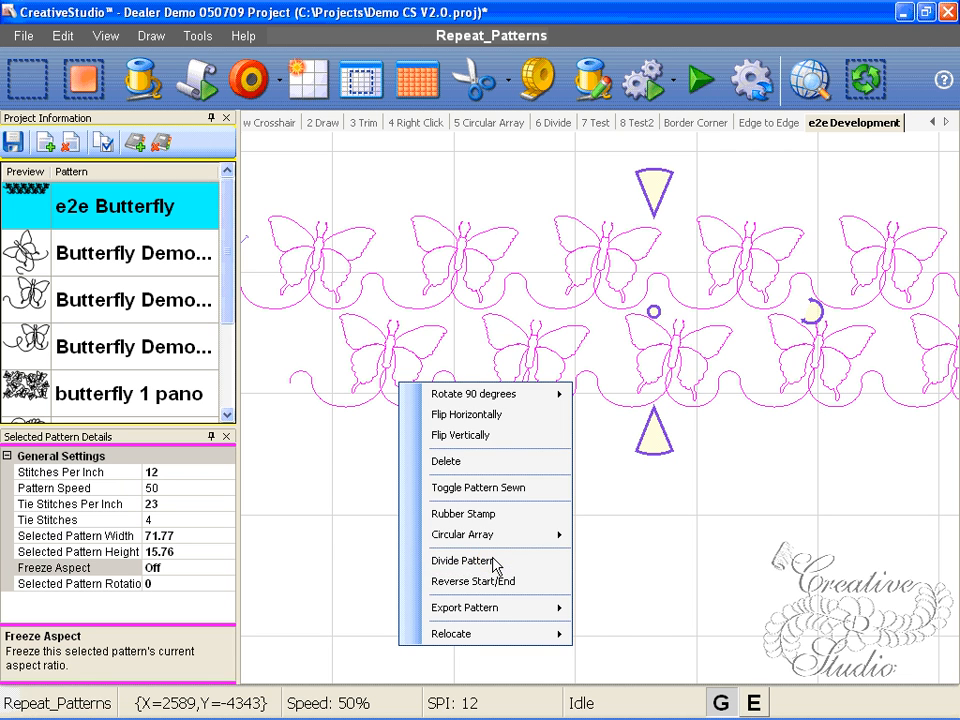
click(493, 563)
click(290, 383)
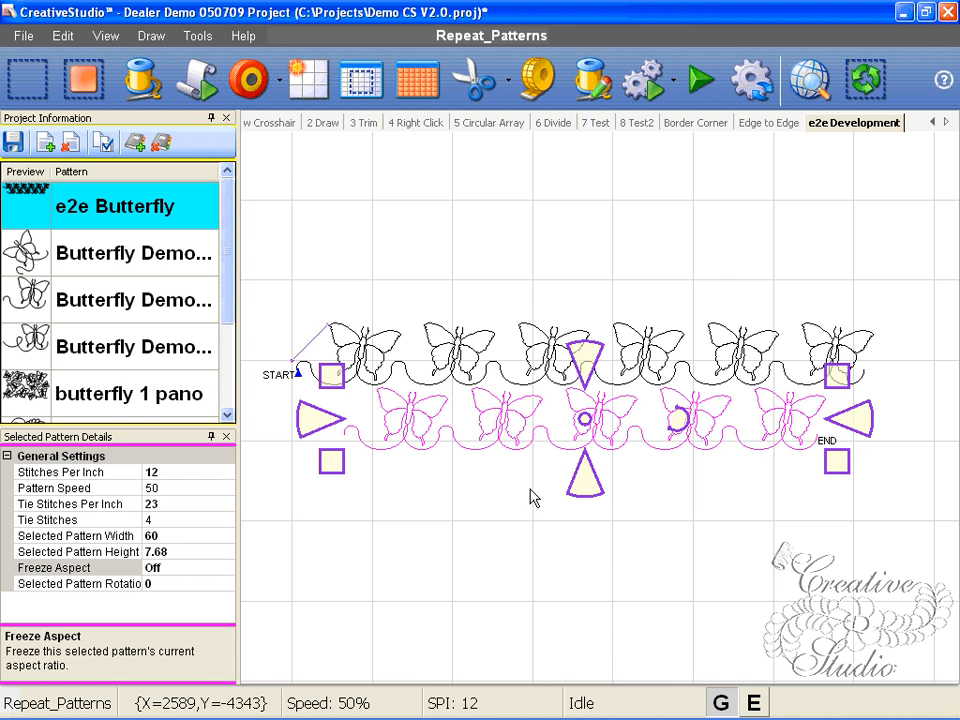
click(571, 540)
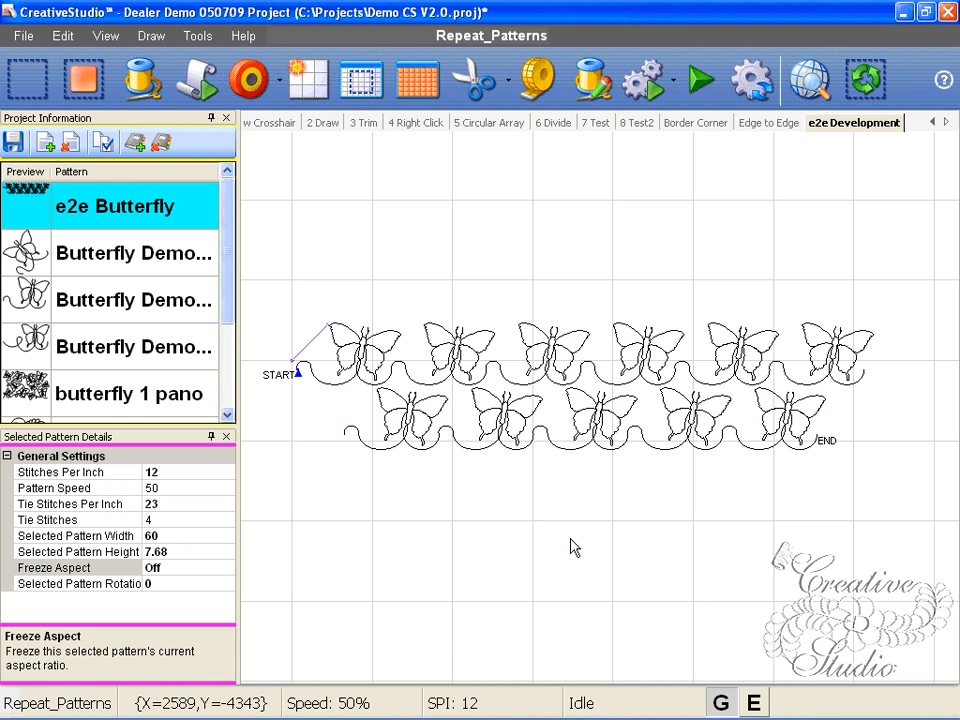
Step: Display the sewing order to check the start and end points of both butterfly rows
key(ctrl+w)
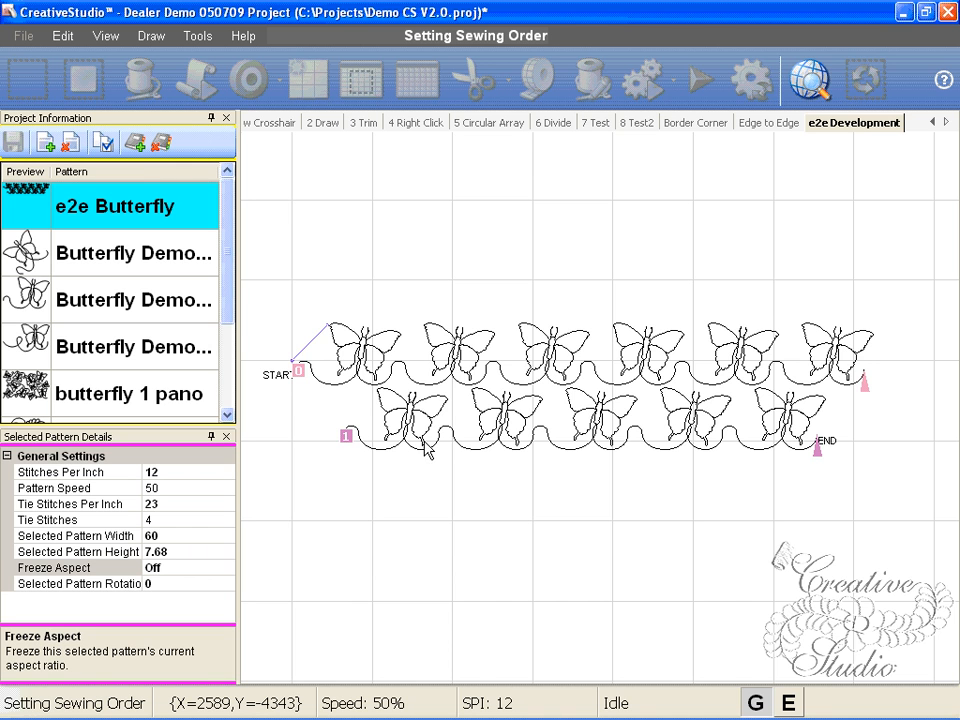
scroll(808, 478, down, 1)
scroll(804, 469, down, 1)
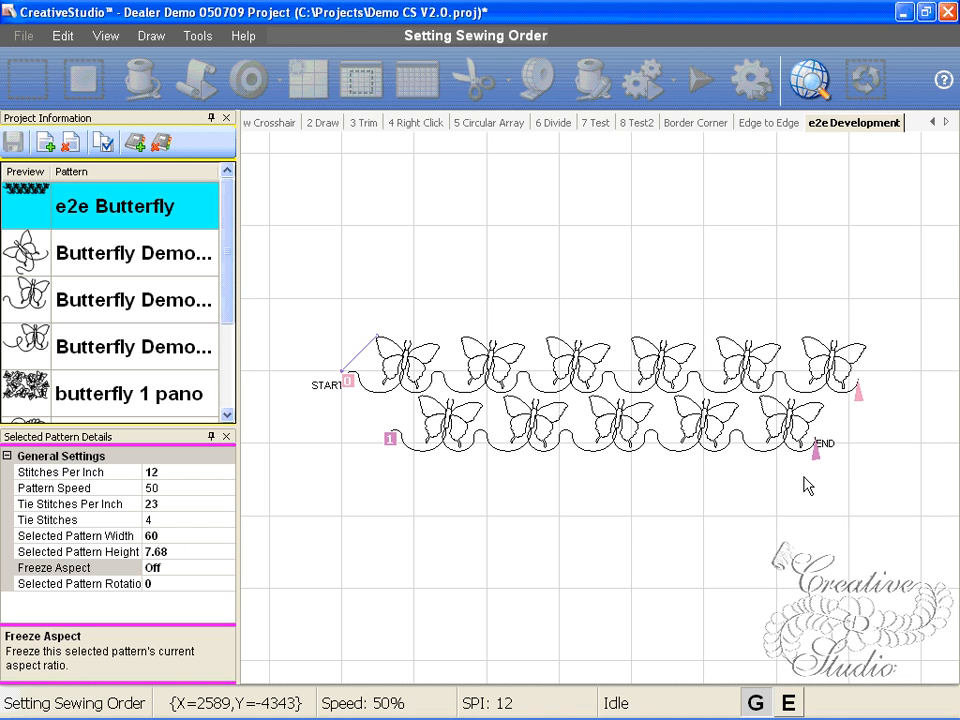
right_click(759, 437)
Step: Reverse the start and end points of the second butterfly row and deselect it
click(795, 442)
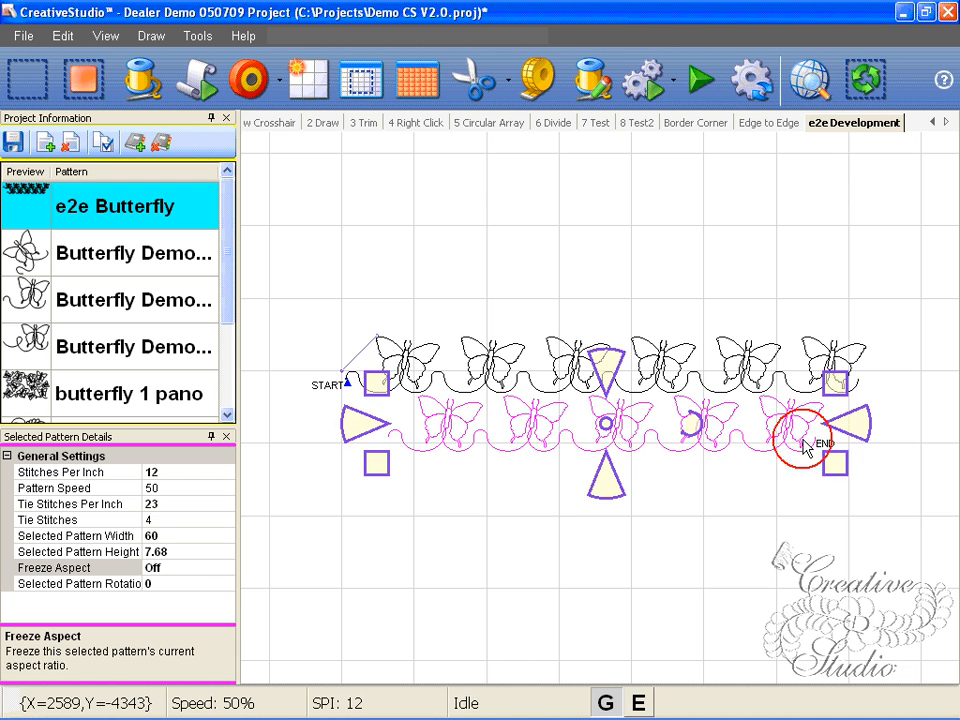
right_click(787, 438)
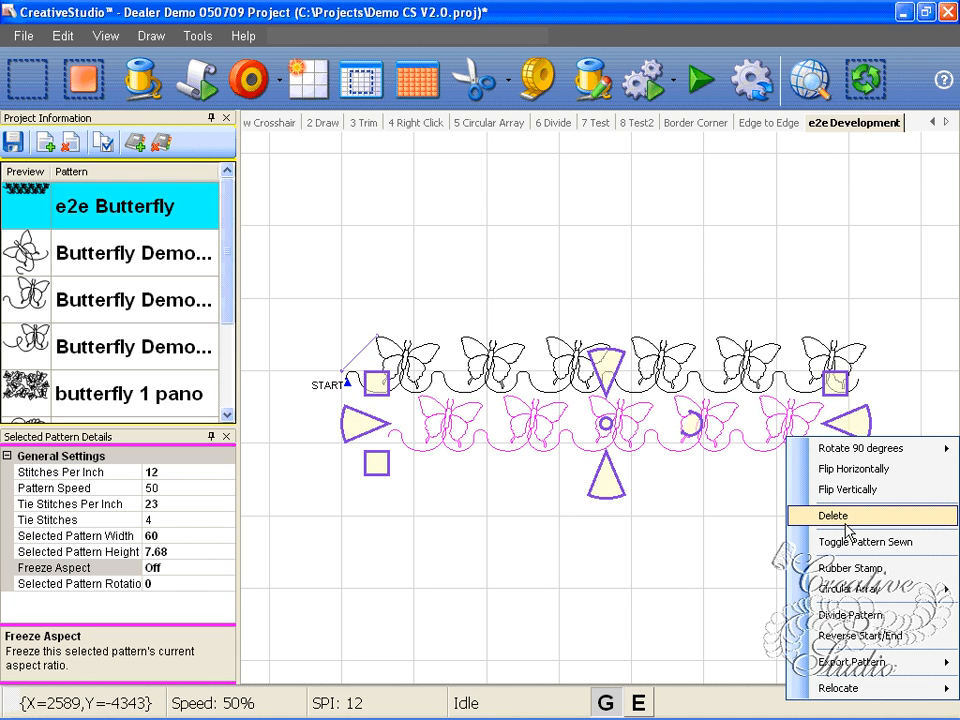
click(876, 637)
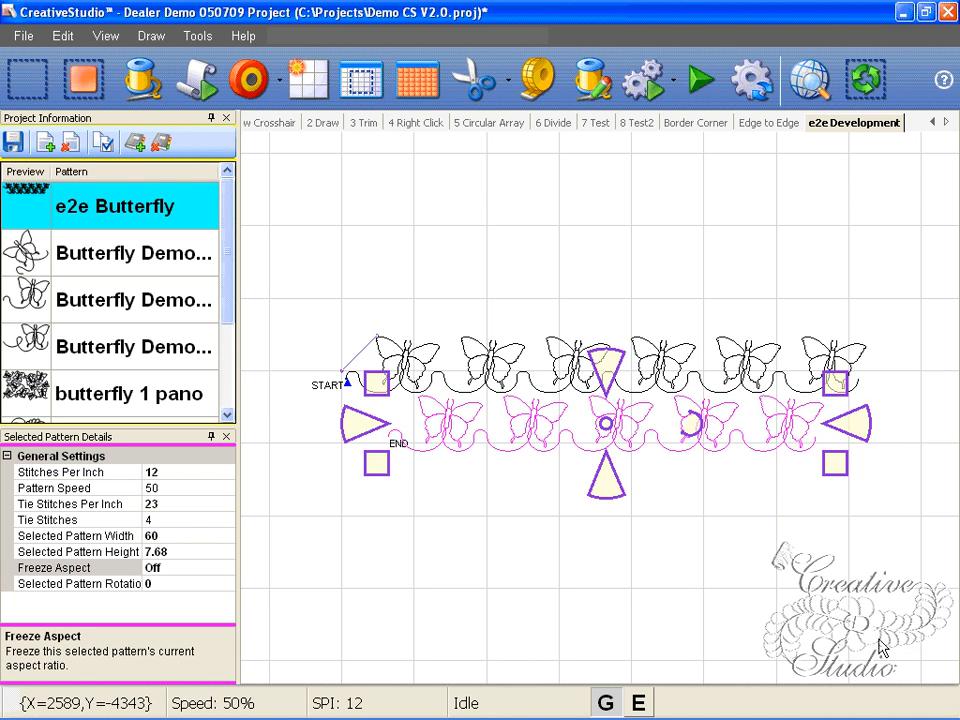
click(783, 627)
scroll(783, 627, up, 1)
scroll(785, 632, up, 2)
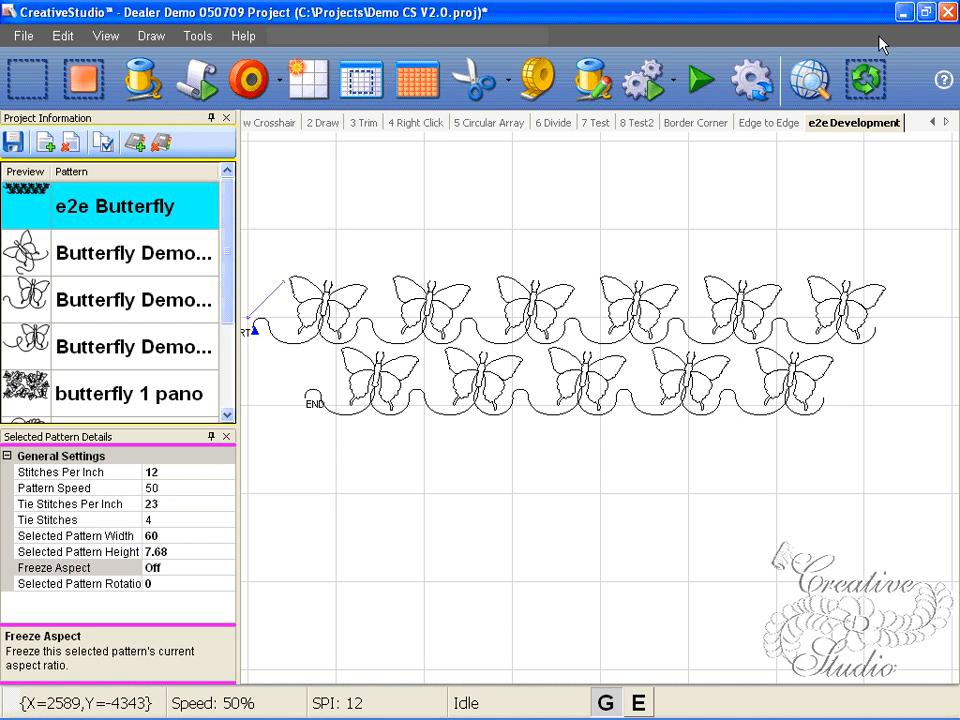
Step: Select both butterfly rows and export them as a CSQ pattern named "e2e Butterfly Final" in Patterns PrecisionStitch V8
click(866, 88)
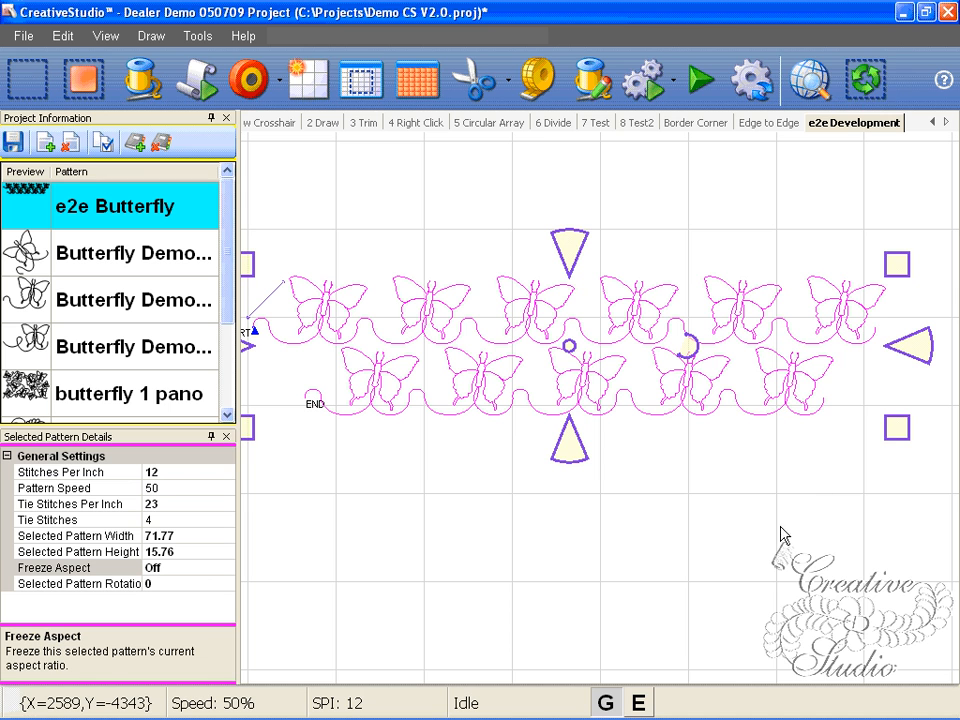
right_click(710, 394)
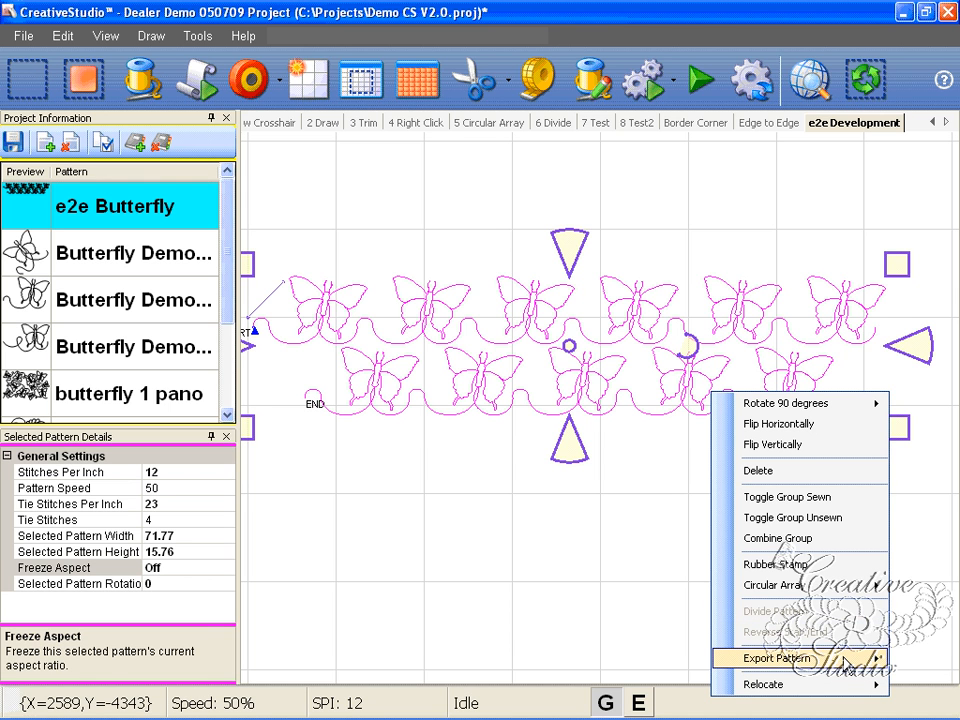
mouse_move(845, 660)
click(645, 660)
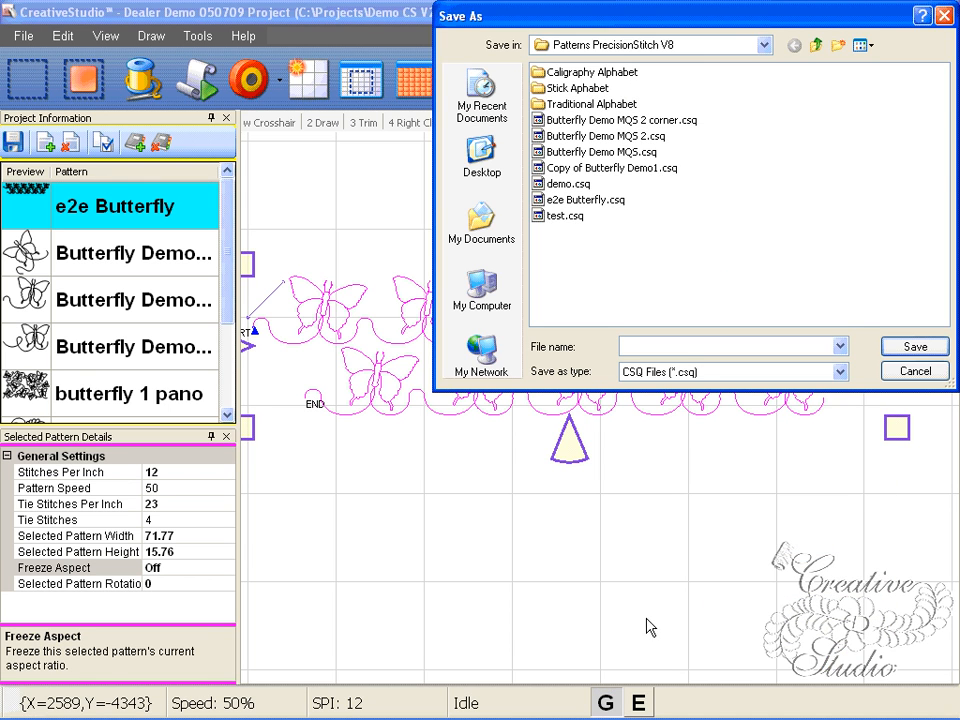
click(580, 199)
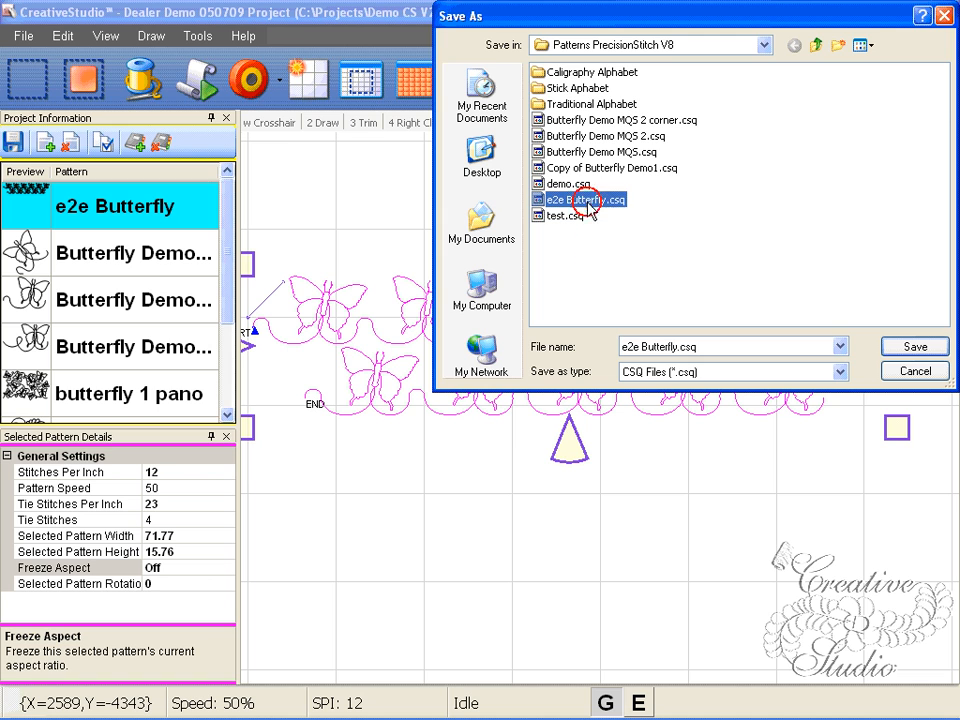
click(679, 346)
click(679, 347)
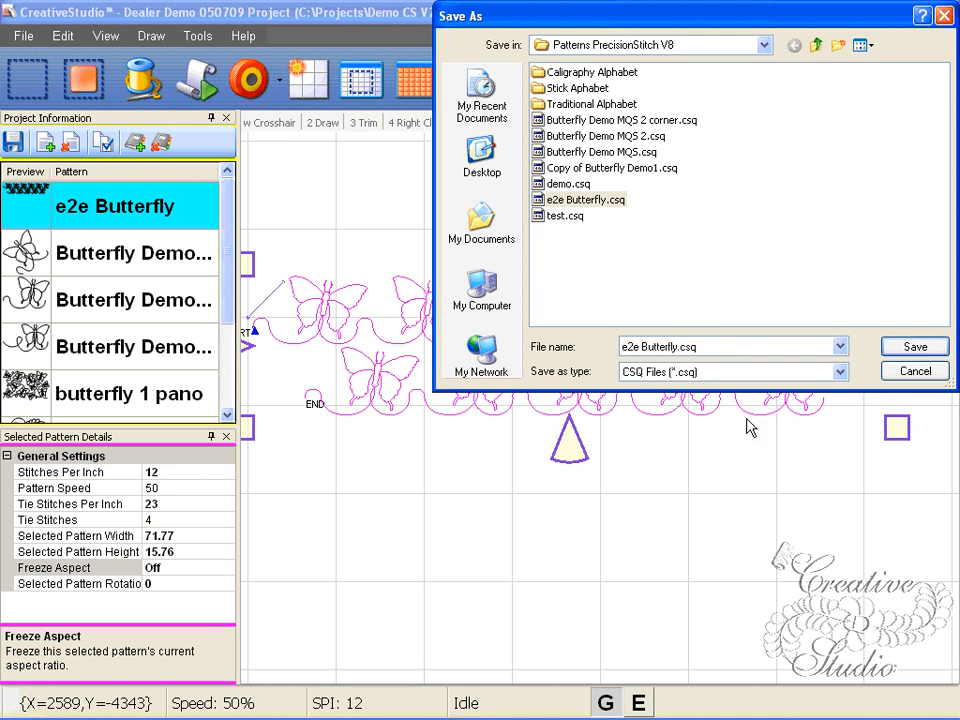
text(Final)
click(916, 346)
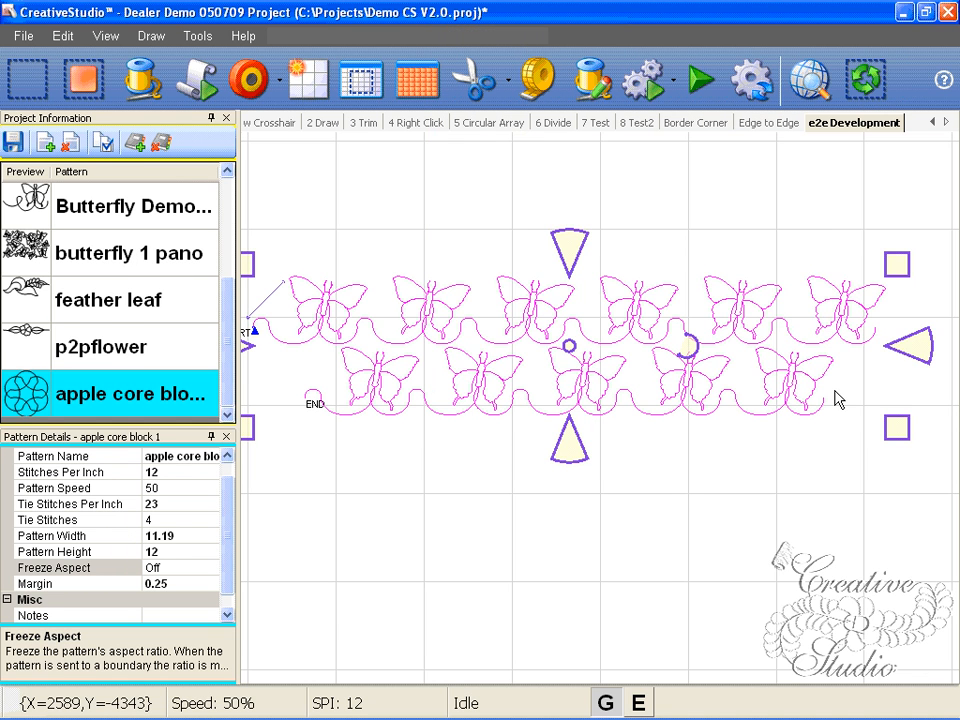
scroll(732, 450, down, 1)
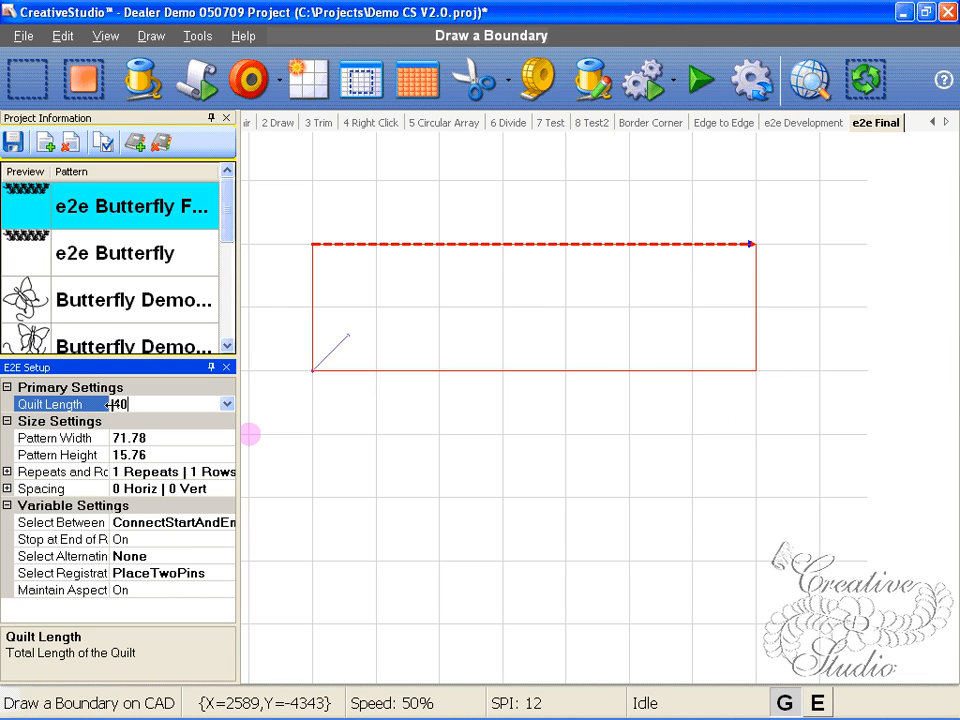
Step: Set the edge-to-edge quilt length to 40 to fill the quilt with rows of the butterfly pattern
key(Return)
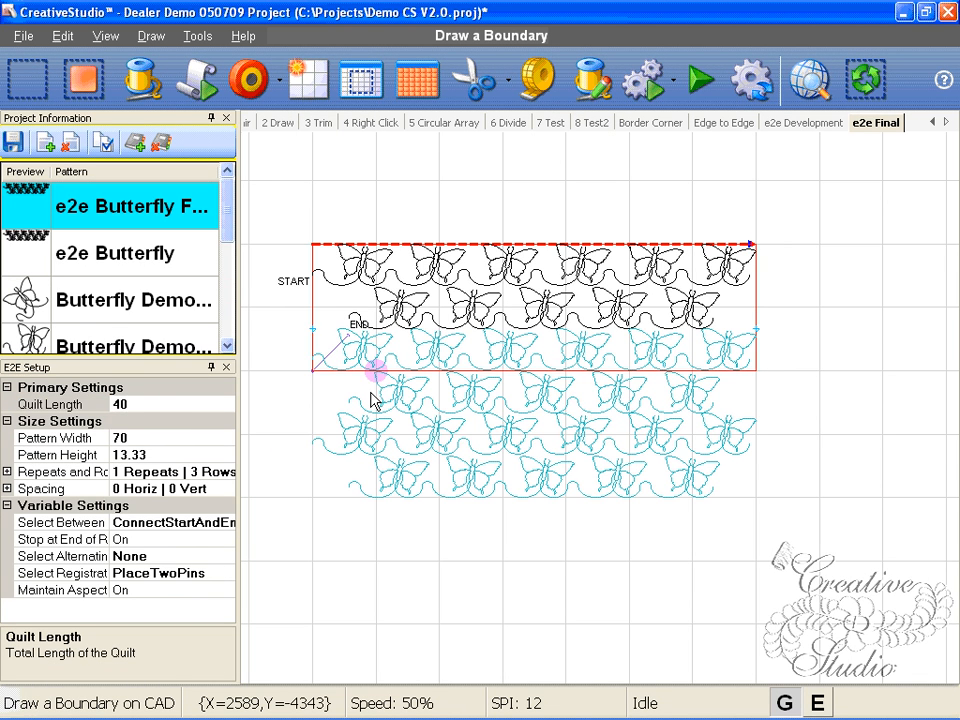
scroll(370, 400, up, 1)
scroll(370, 400, up, 2)
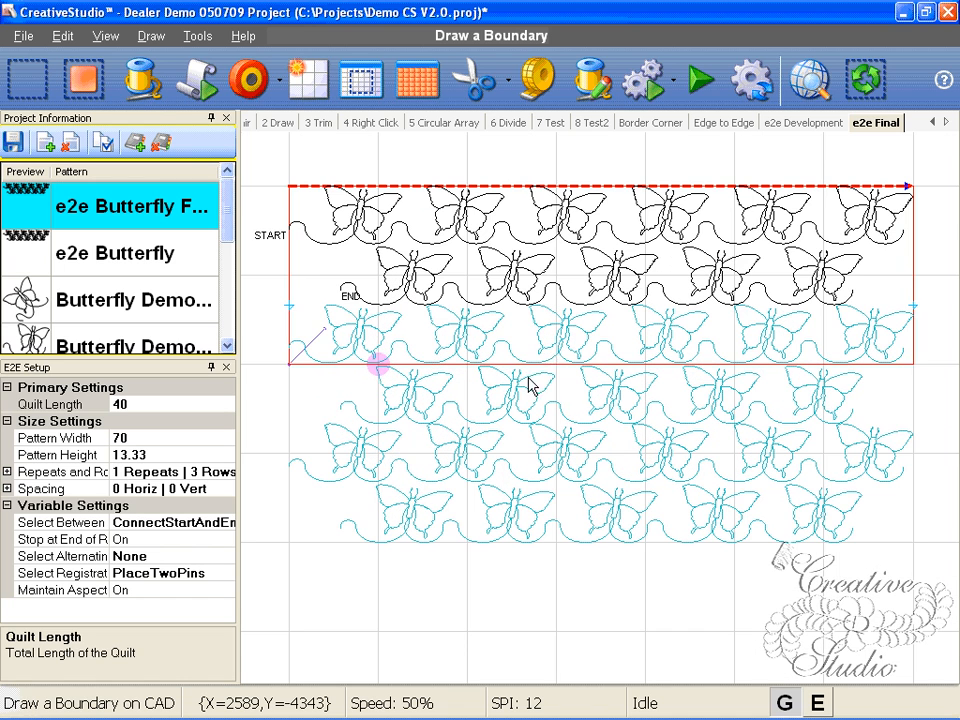
drag(535, 379, 536, 400)
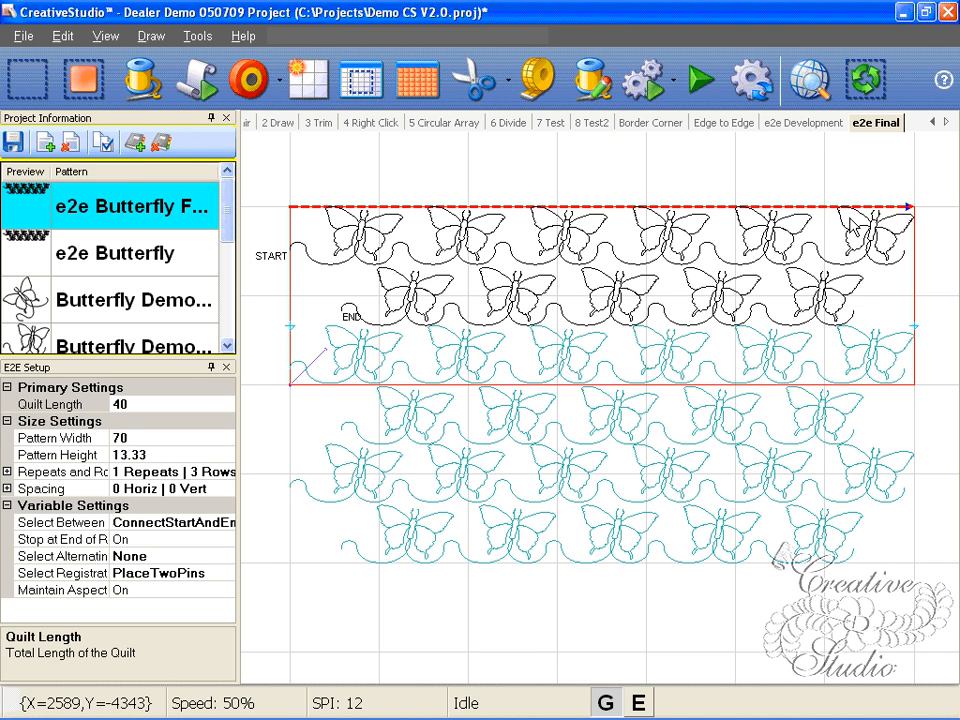
Step: Select all the butterfly rows and stretch them horizontally beyond both side edges of the boundary
scroll(409, 319, down, 2)
scroll(449, 341, down, 1)
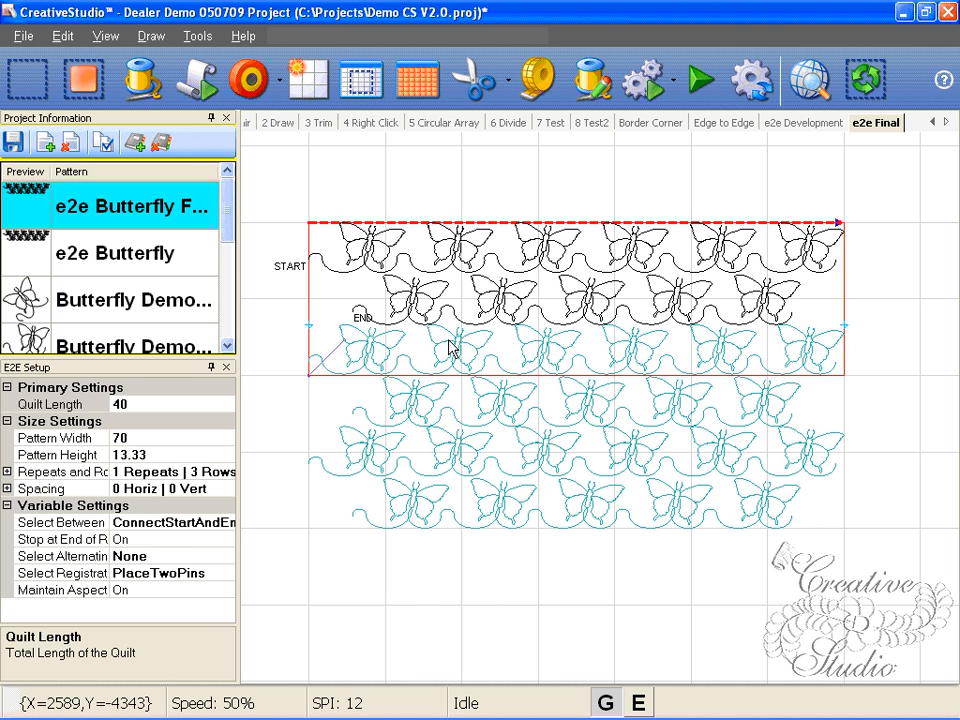
scroll(452, 349, down, 1)
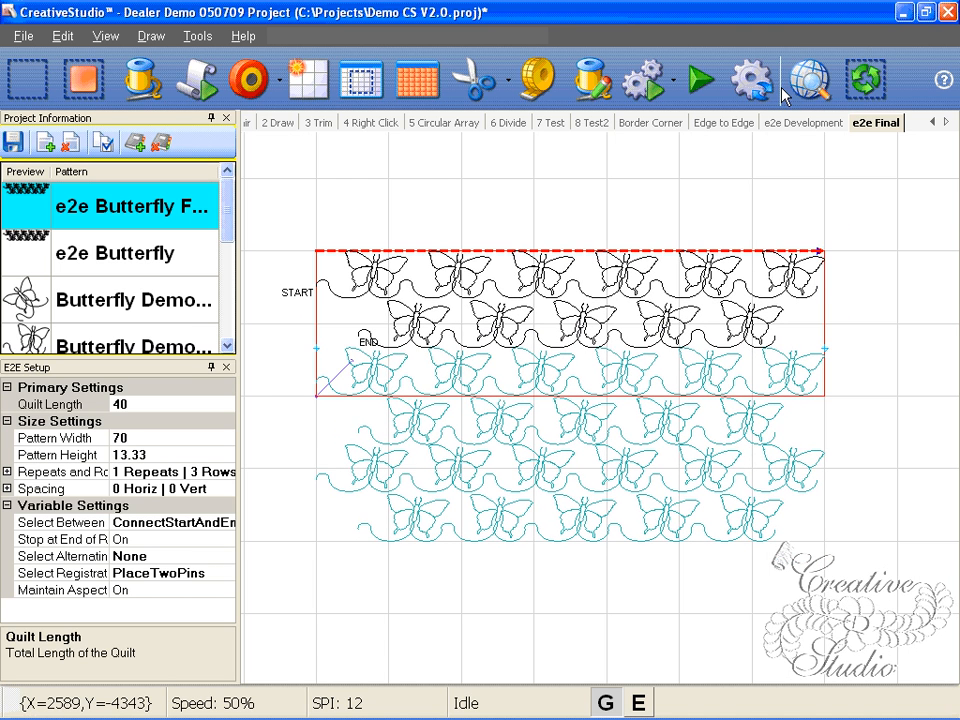
click(885, 100)
scroll(456, 454, down, 1)
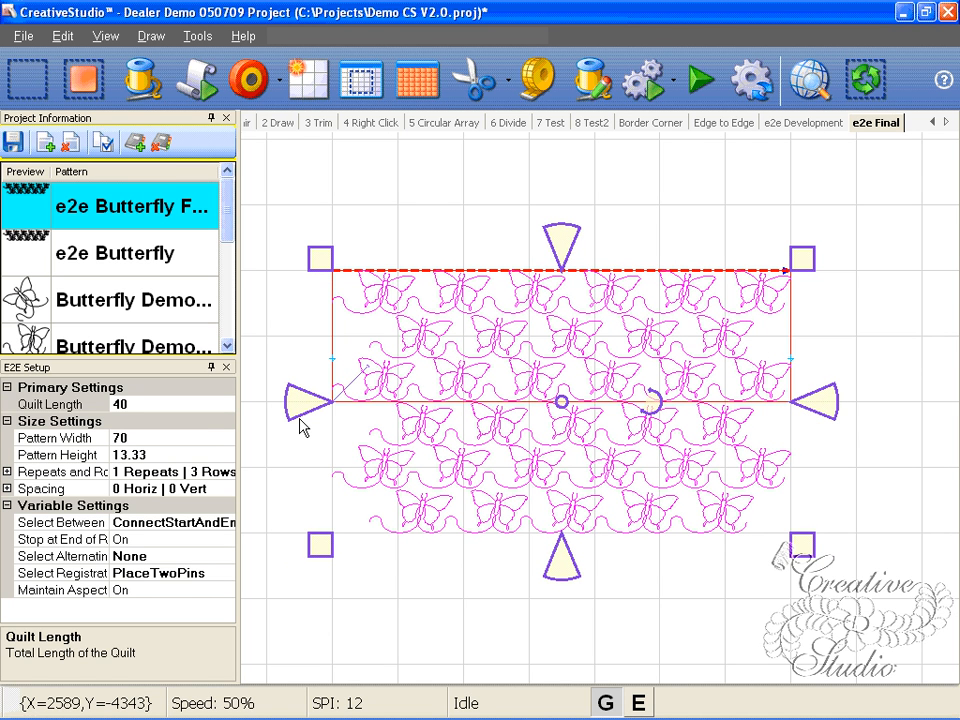
drag(305, 402, 268, 402)
drag(817, 400, 883, 398)
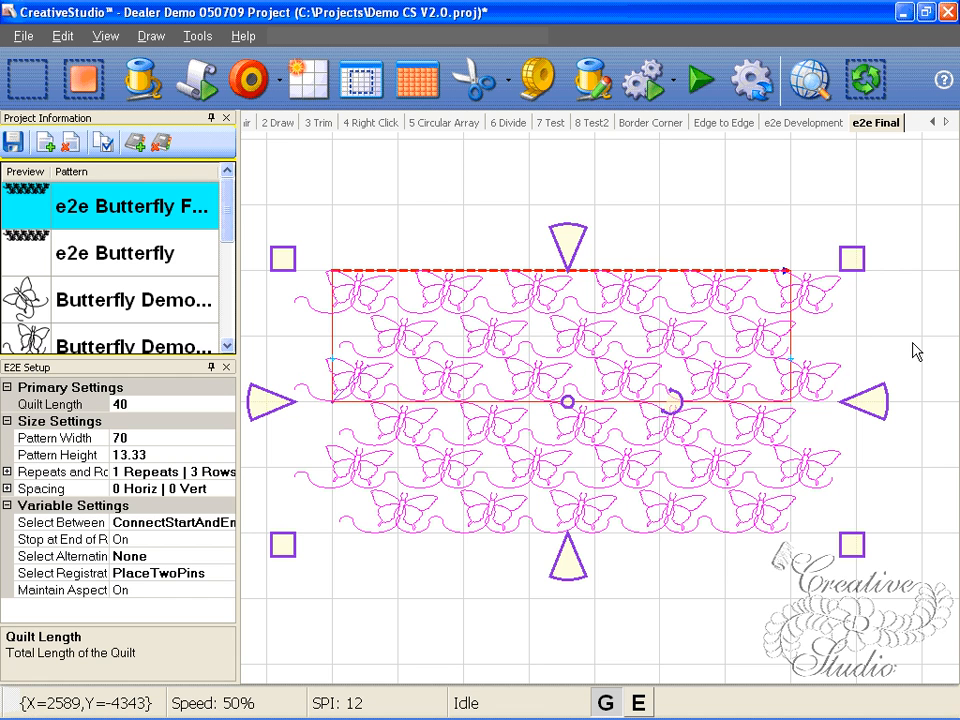
Step: Examine the original butterfly rows in the e2e Development layout, then return to e2e Final
click(796, 123)
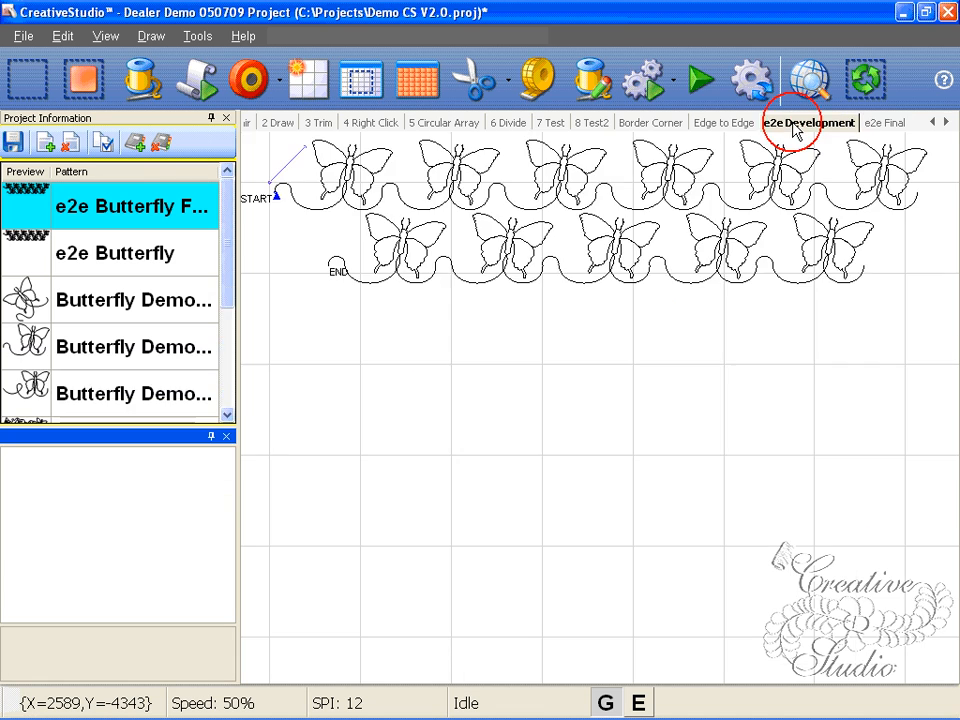
click(874, 184)
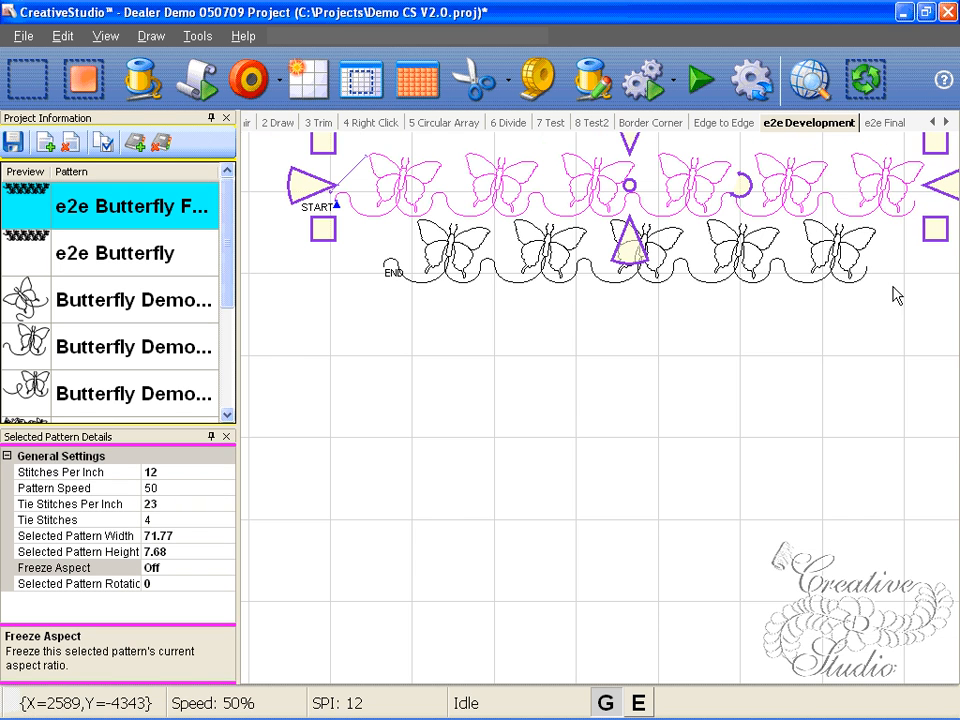
click(890, 123)
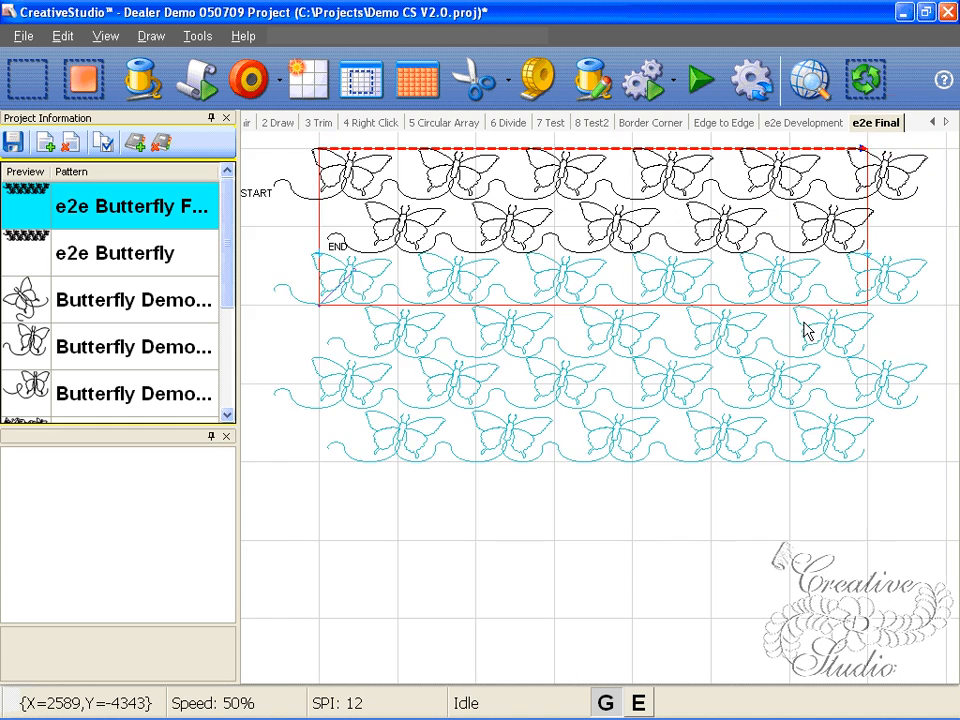
Step: Select all the butterfly rows again, adjust their overhang on both sides to a total width of about 88, and deselect them
scroll(806, 343, down, 1)
drag(804, 332, 765, 392)
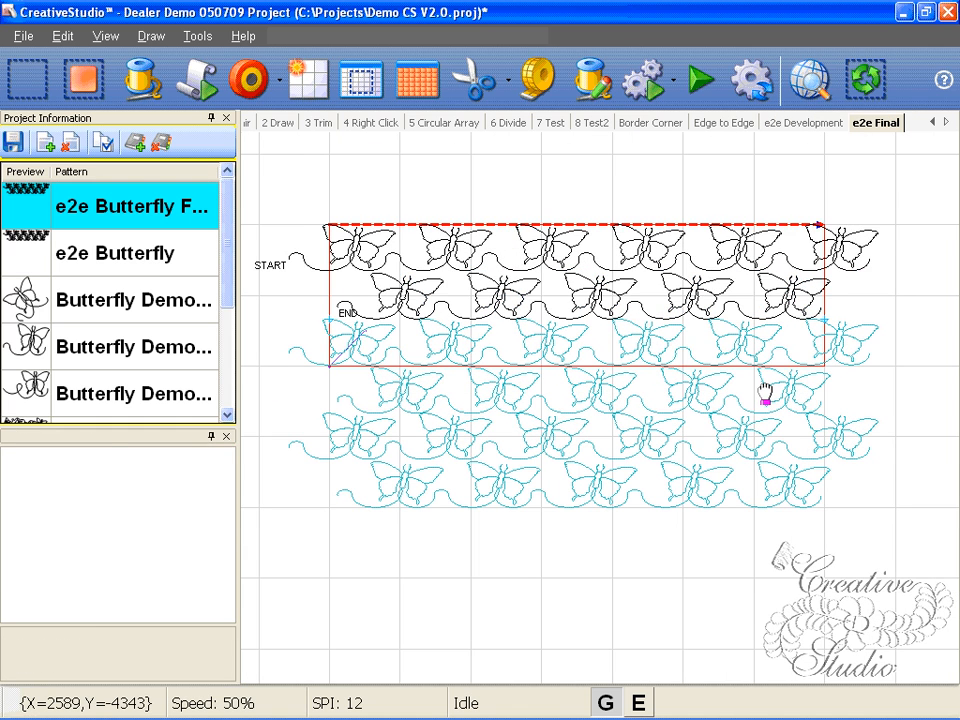
click(744, 369)
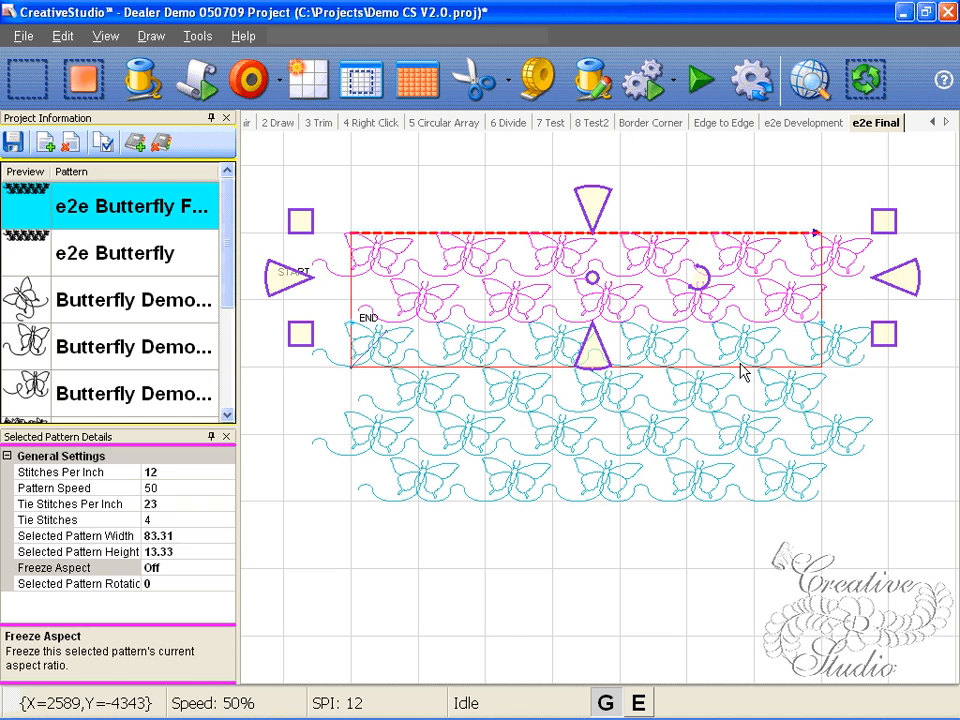
click(884, 88)
drag(263, 375, 251, 375)
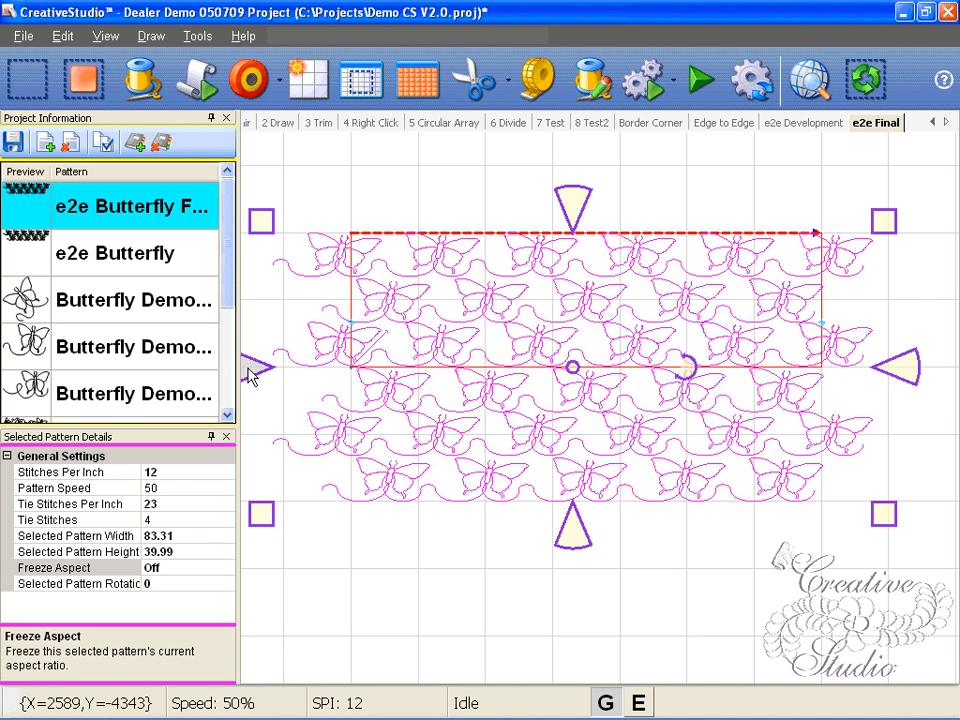
drag(908, 372, 903, 372)
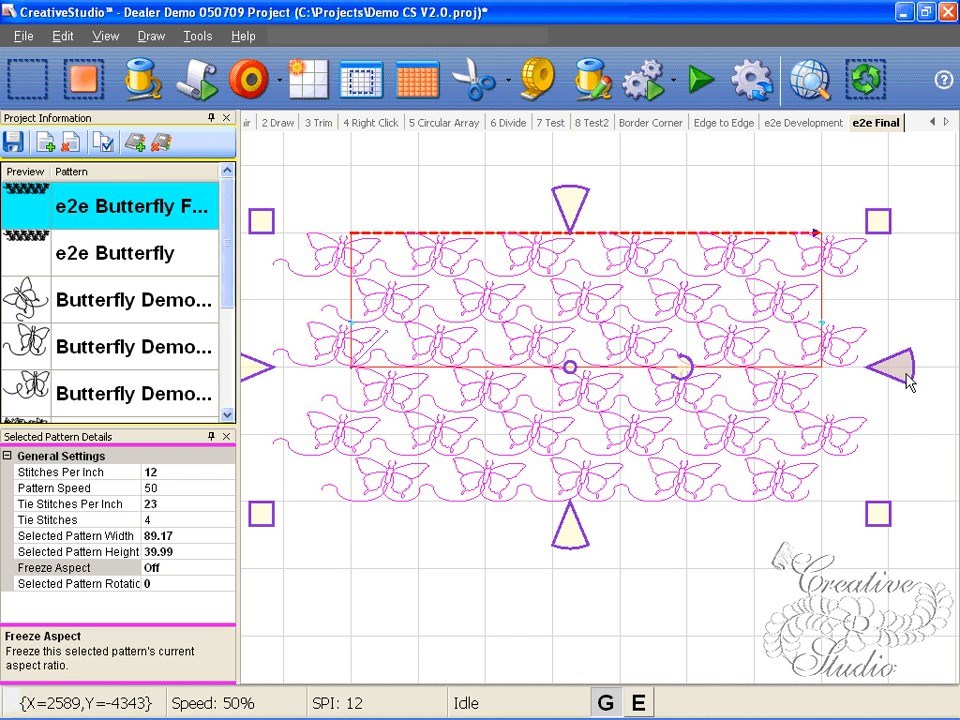
click(926, 448)
click(911, 283)
scroll(550, 400, down, 1)
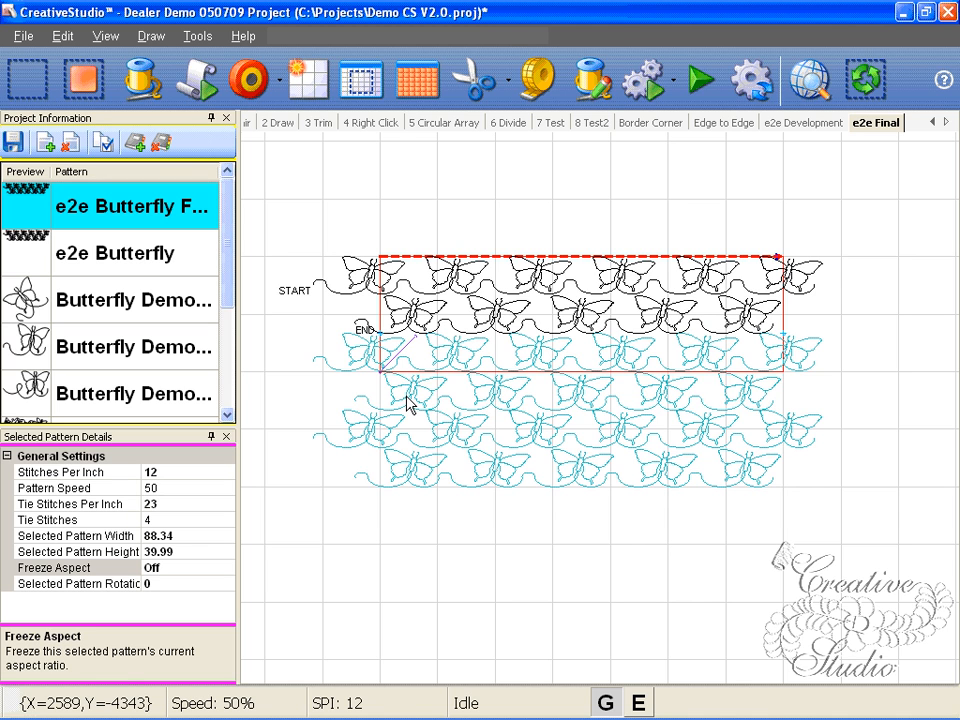
Step: Draw a rectangular trim area against the boundary's left edge to cut off the butterflies overhanging that side
key(ctrl+t)
click(381, 379)
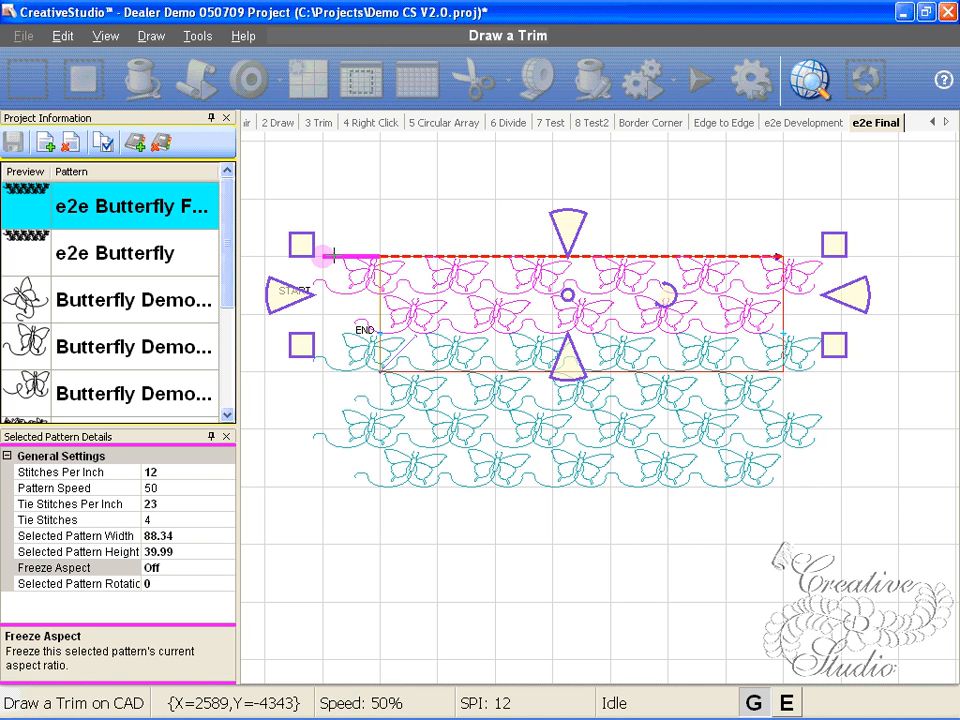
click(267, 369)
right_click(305, 370)
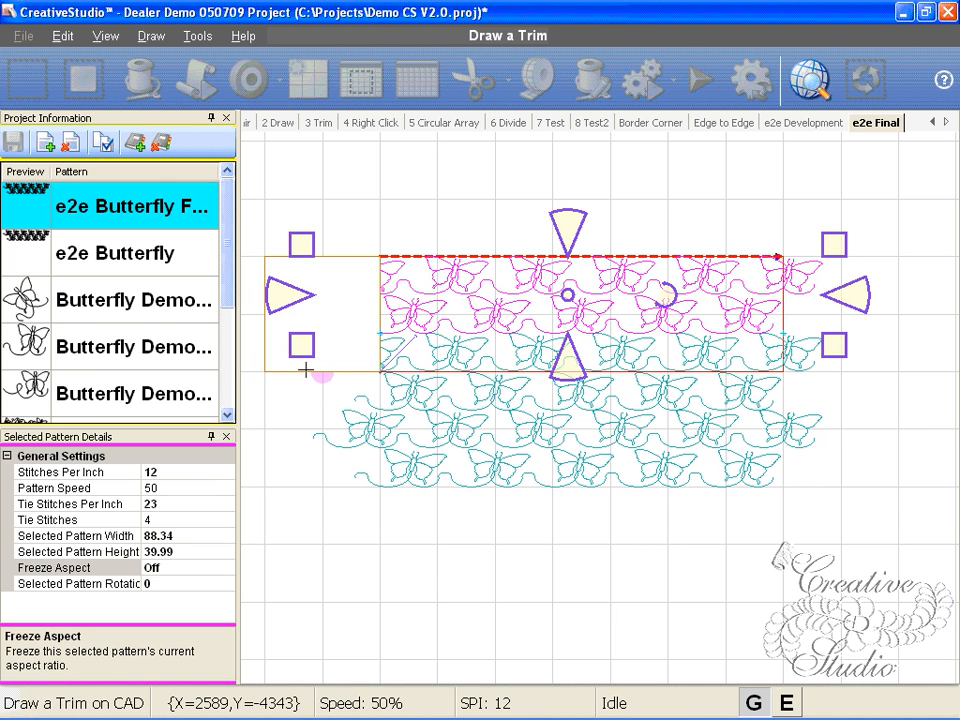
Step: Draw a second rectangular trim area against the boundary's right edge to cut off the overhanging butterflies there, and finish trimming
click(784, 256)
click(781, 367)
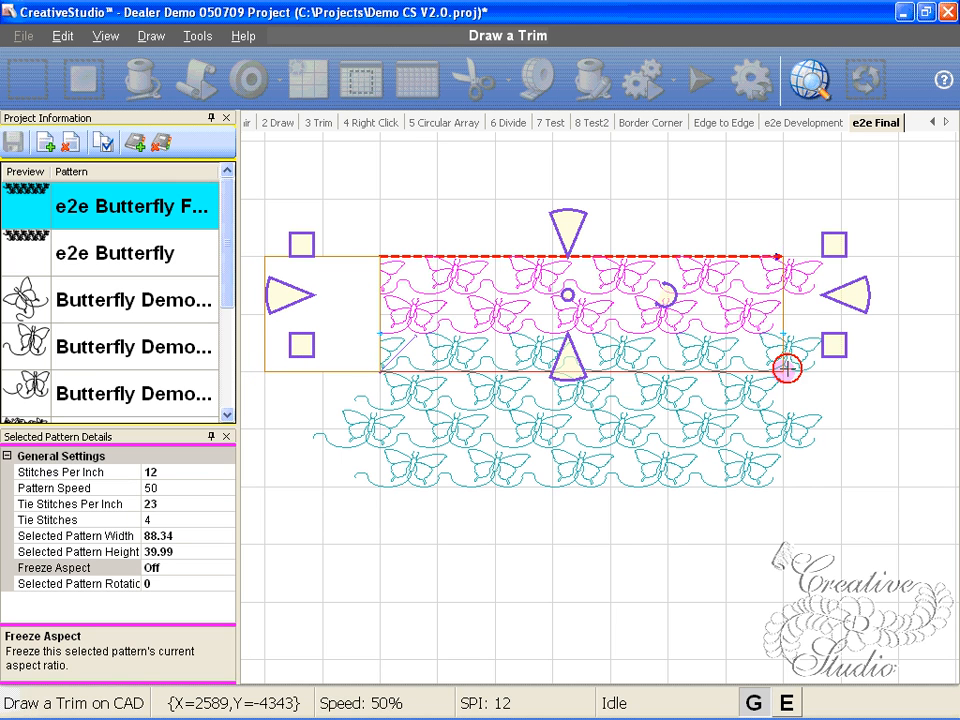
click(846, 368)
click(833, 243)
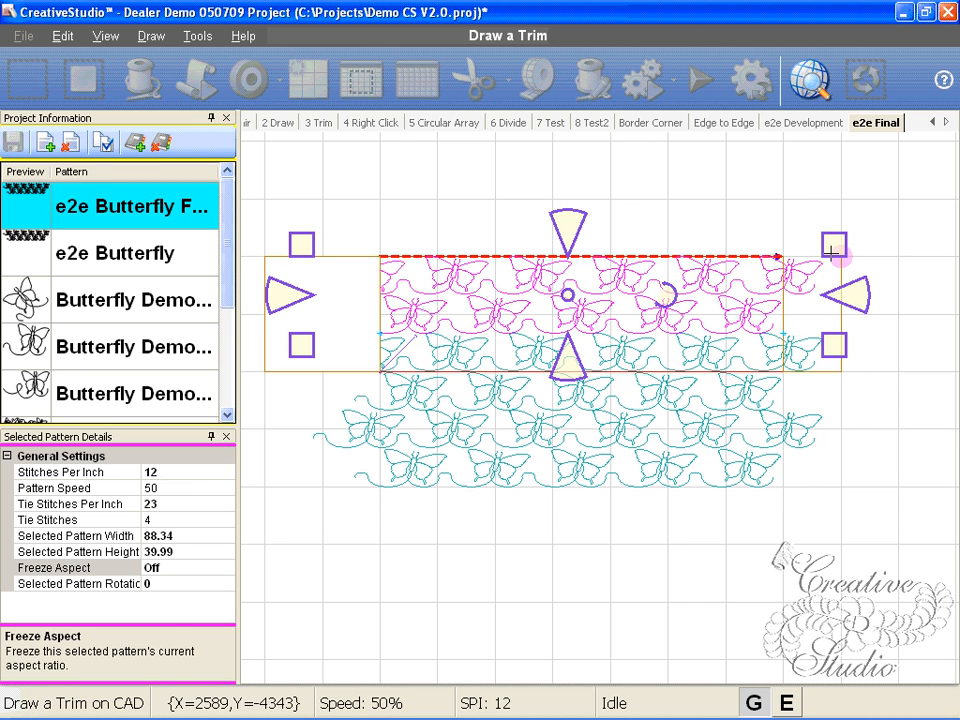
click(836, 415)
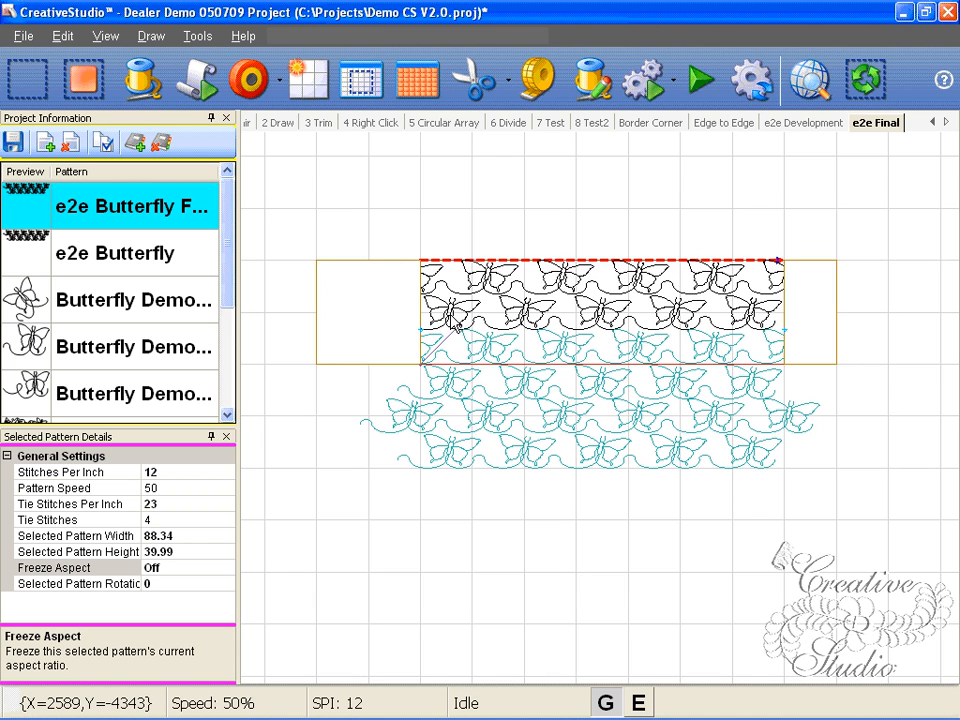
scroll(434, 314, down, 1)
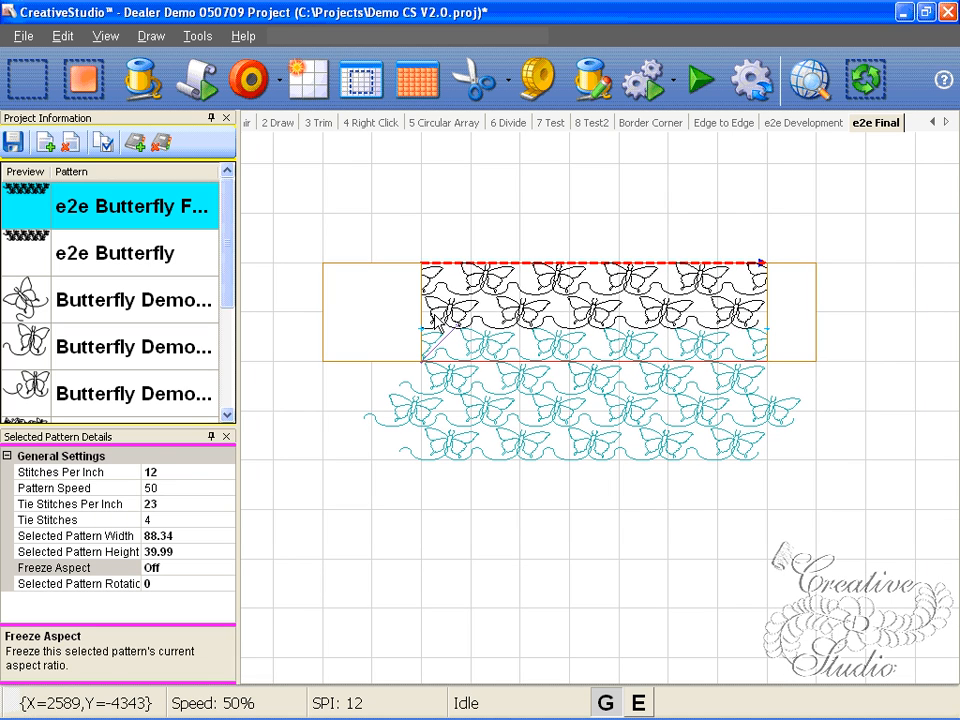
scroll(434, 318, up, 3)
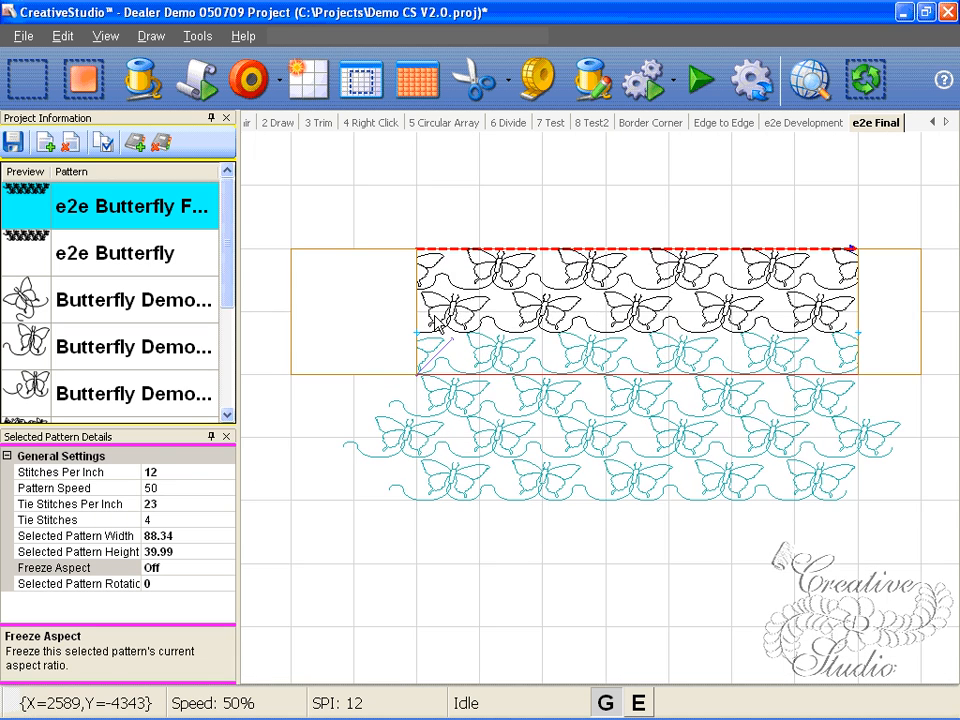
scroll(434, 318, up, 2)
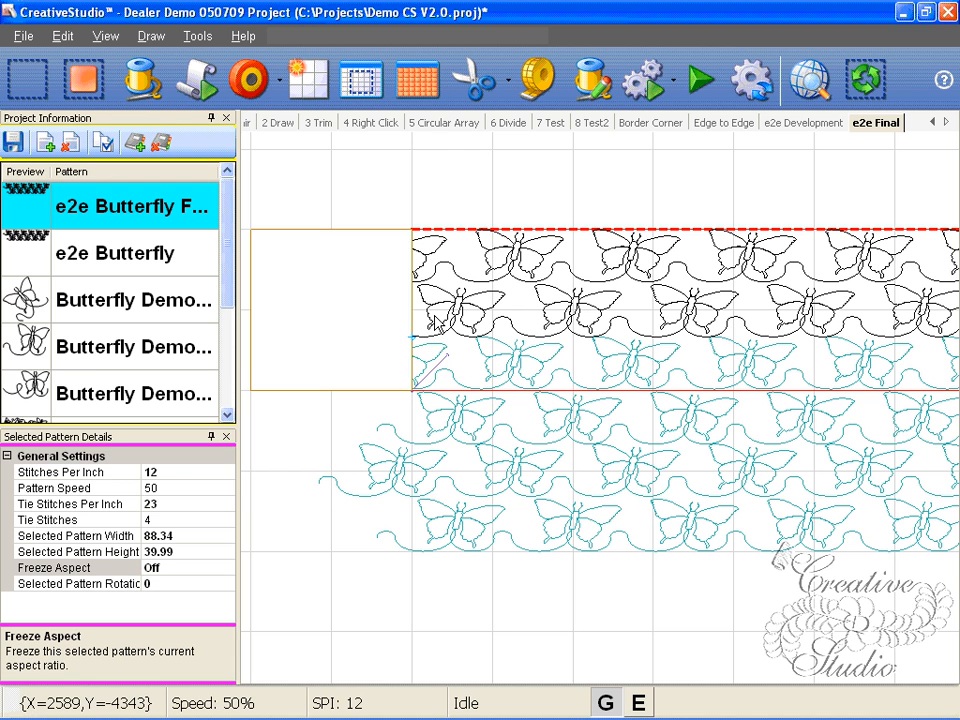
scroll(435, 318, down, 2)
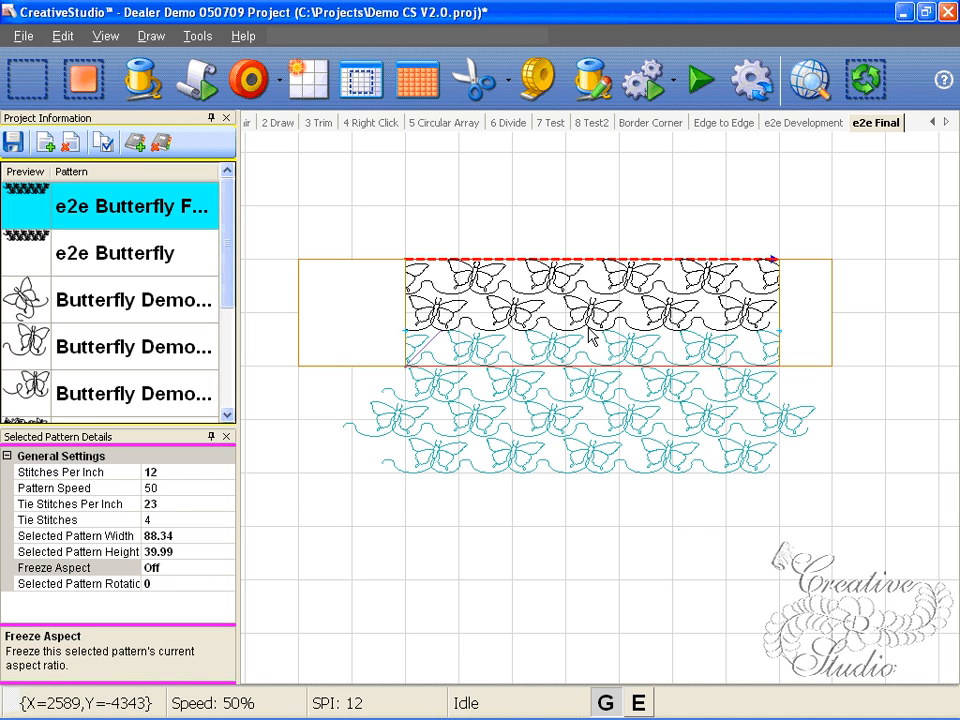
scroll(545, 300, up, 2)
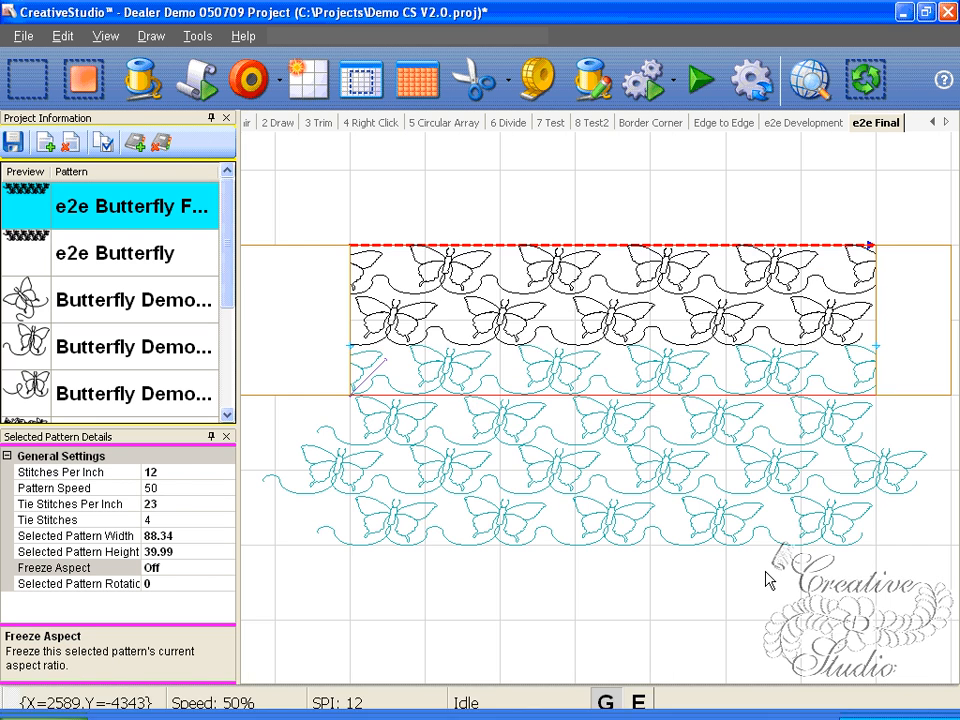